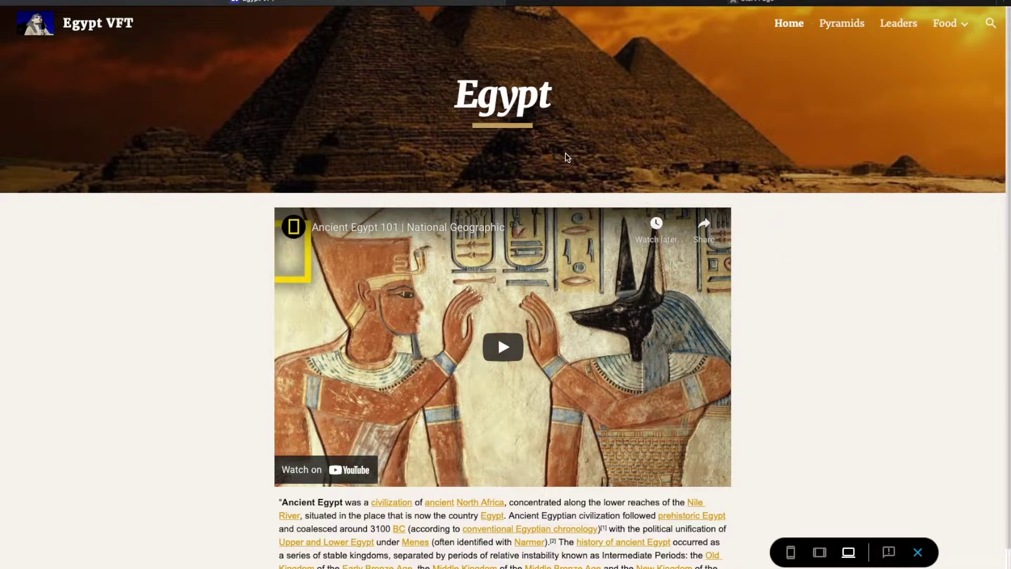
Step: Review the sample Egypt site's Home page, looking at its header title, embedded video and introductory text
scroll(853, 281, "down", 1)
scroll(853, 281, "up", 1)
left_click_drag(464, 100, 548, 97)
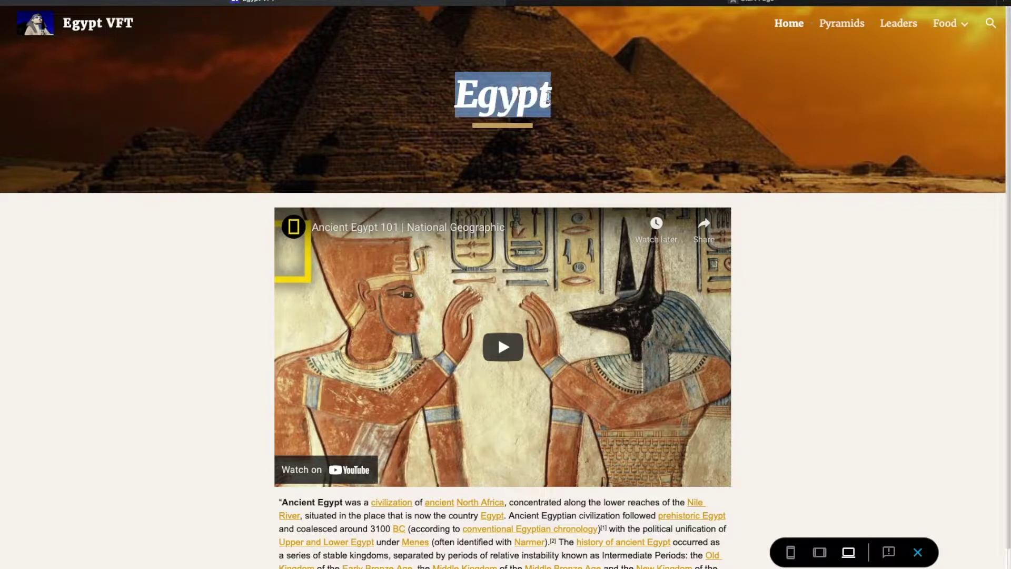
left_click(913, 265)
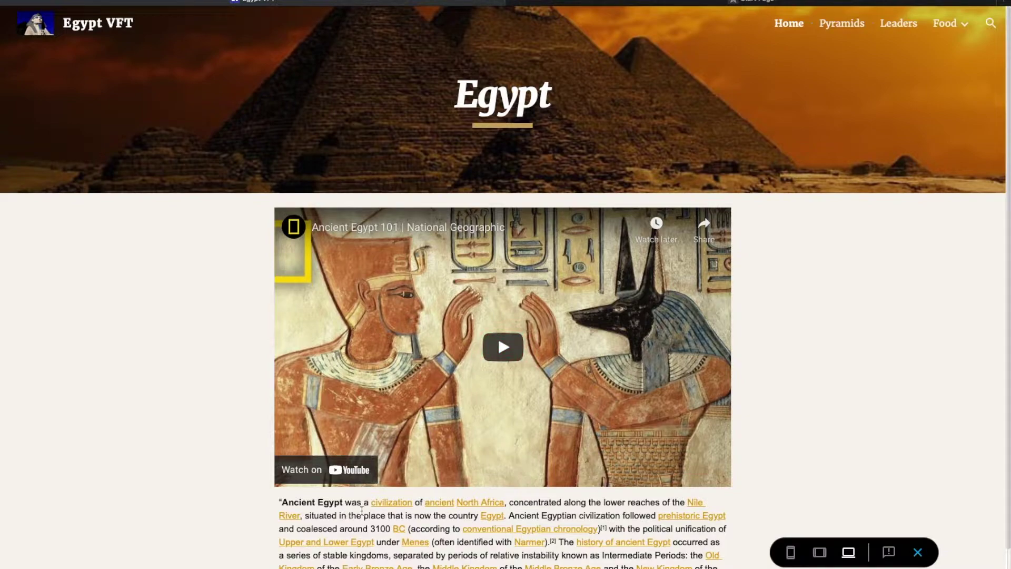
Step: Examine the sample site's Pyramids page, from the "What are they?" introduction to the three captioned pyramid images
left_click(835, 33)
scroll(732, 268, "down", 3)
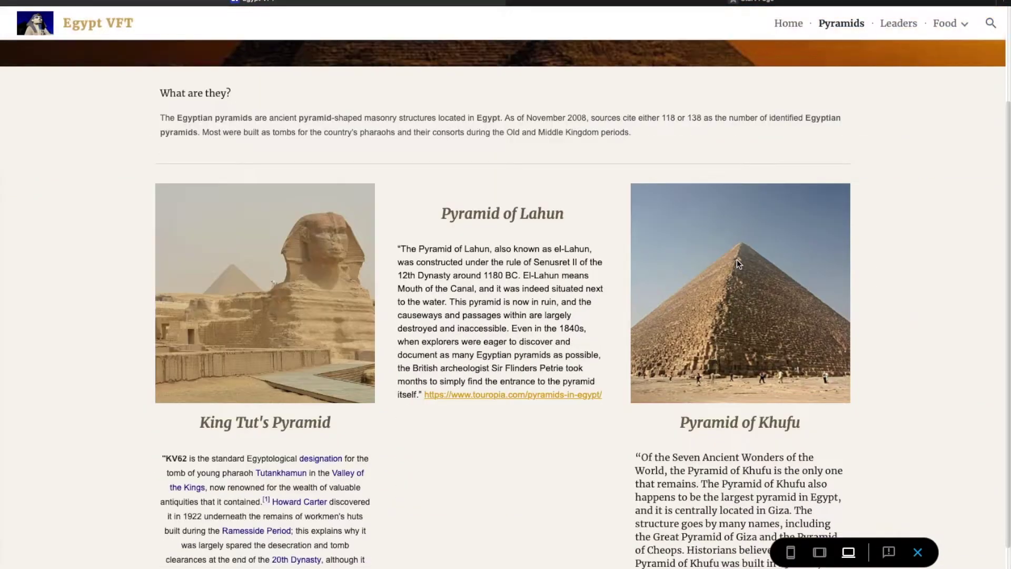
scroll(737, 259, "down", 1)
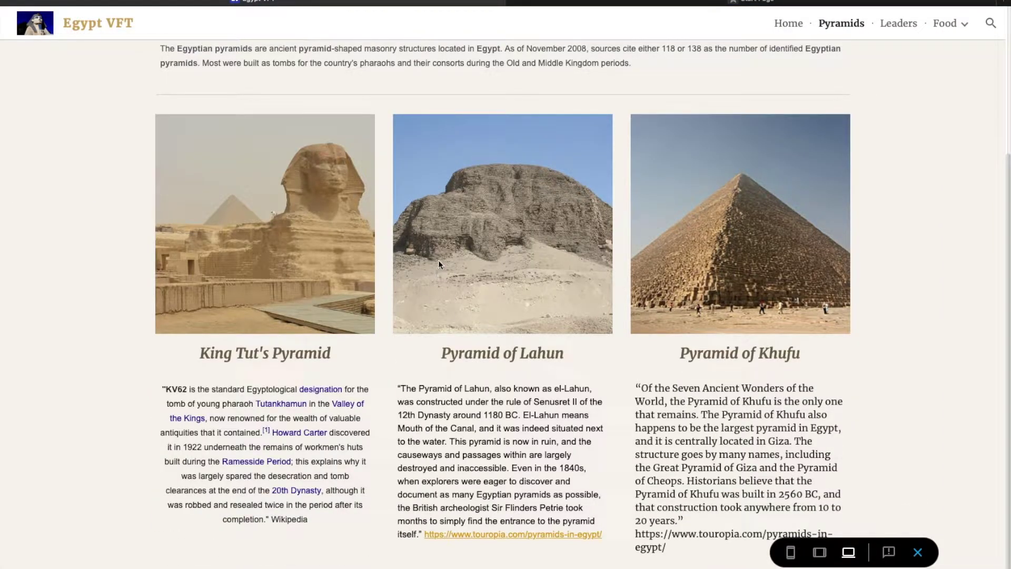
scroll(438, 260, "up", 3)
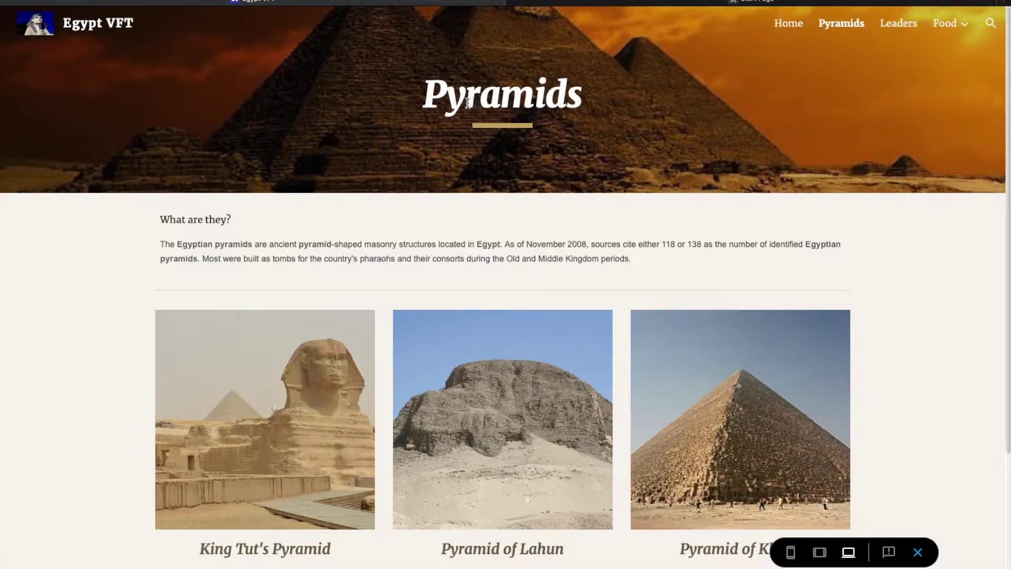
triple_click(166, 219)
left_click(303, 239)
scroll(462, 352, "down", 1)
scroll(462, 351, "down", 4)
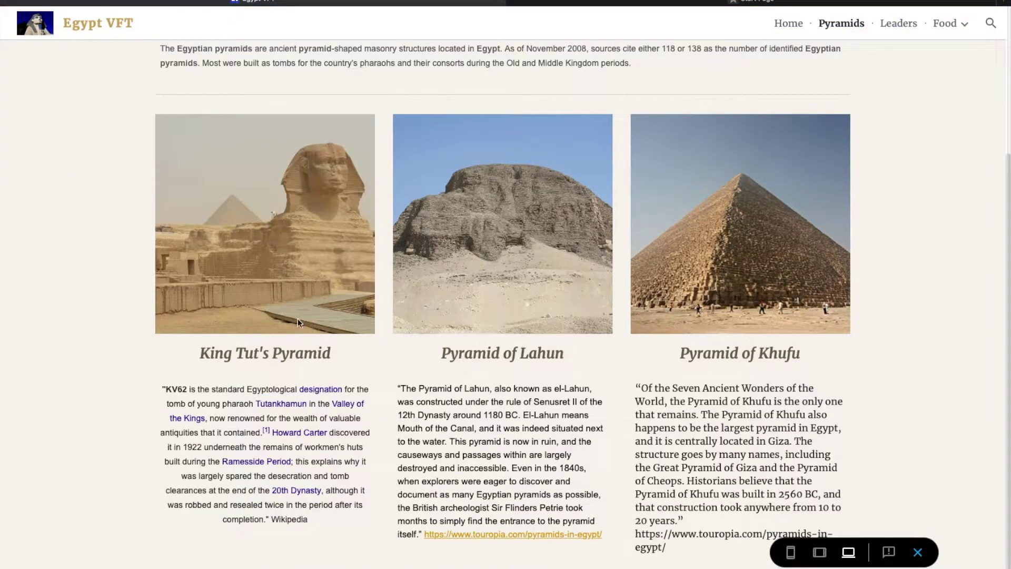
scroll(888, 331, "up", 4)
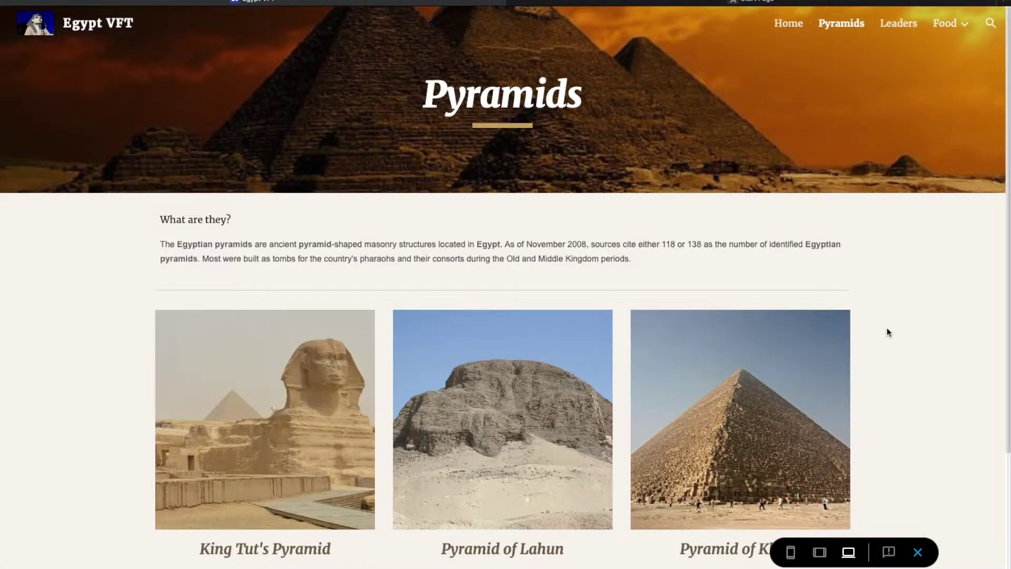
Step: Look through the sample site's Leaders page with its videos and biographies, and open the Food page
left_click(899, 25)
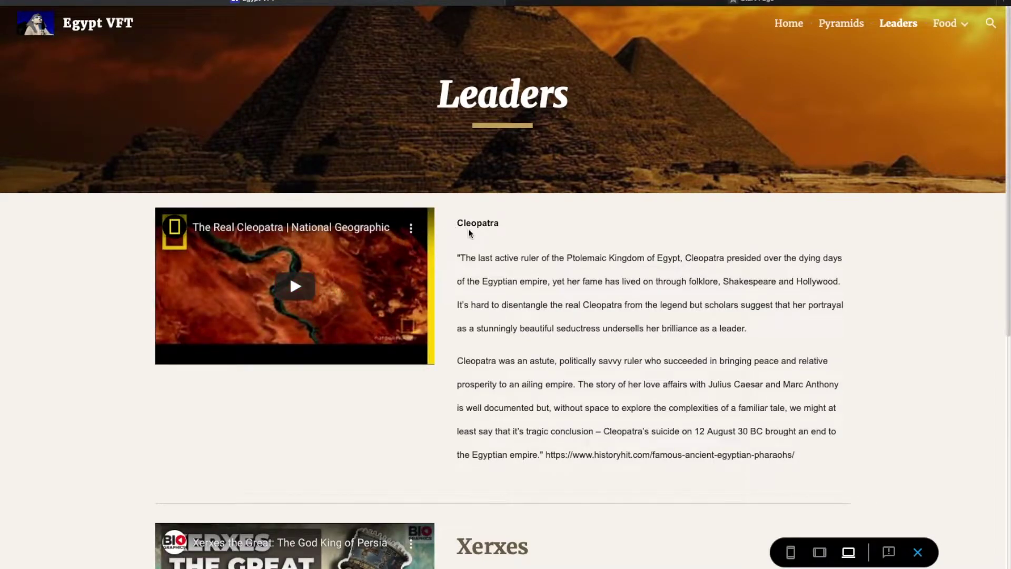
scroll(532, 317, "down", 9)
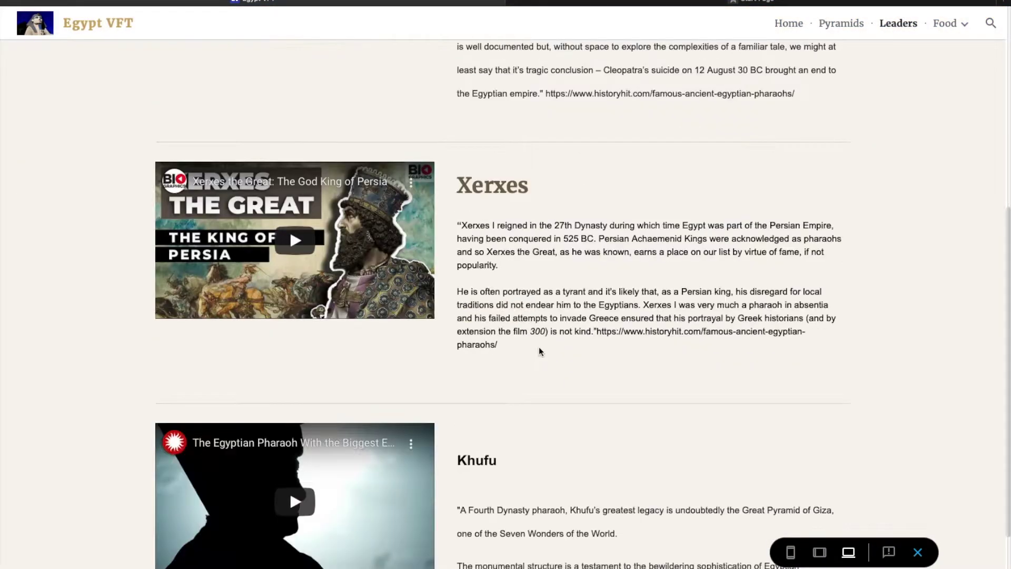
left_click(945, 23)
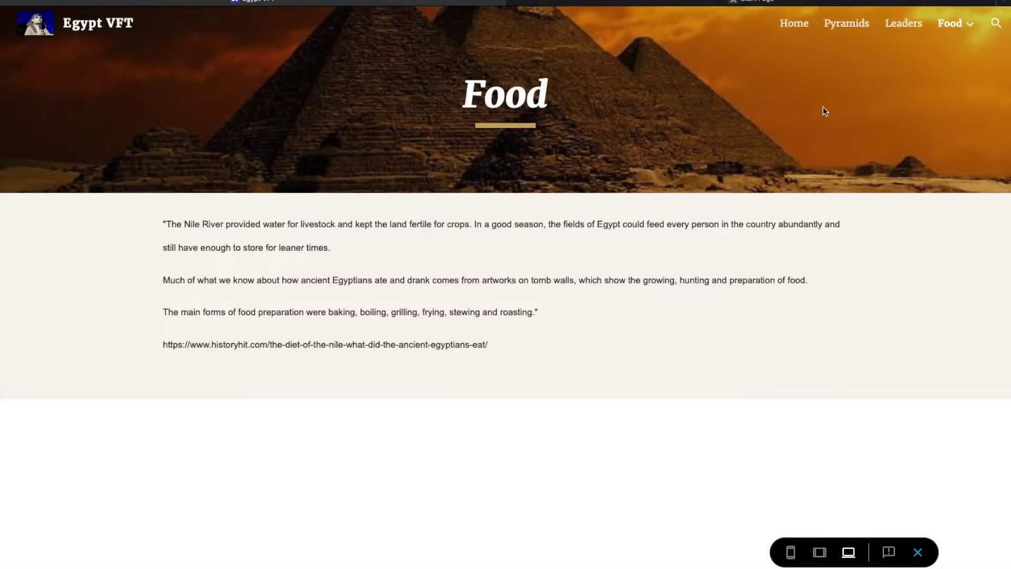
Step: View the Bread and Meat subpages under Food, and return to the sample site's Home page
mouse_move(951, 24)
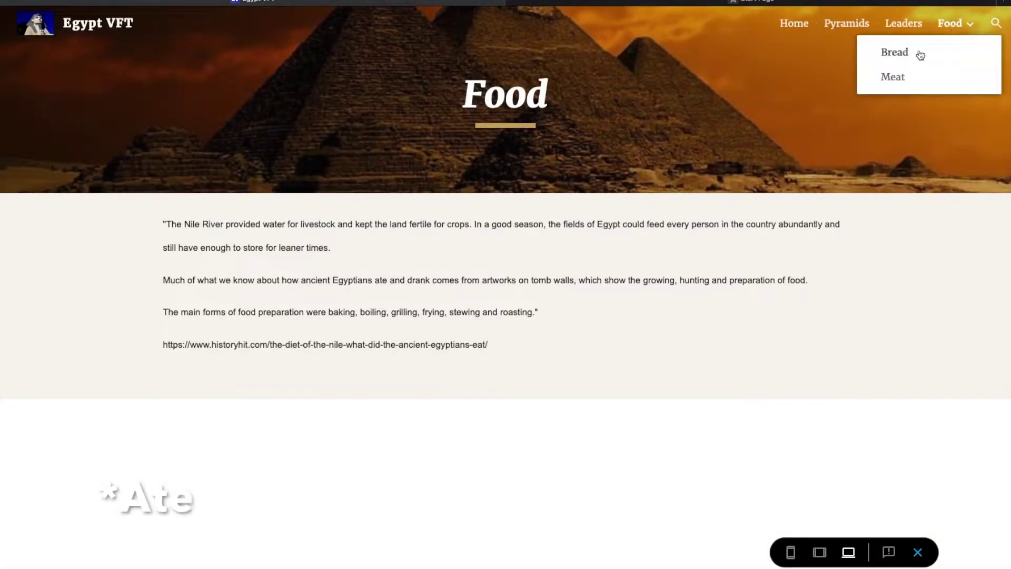
left_click(909, 55)
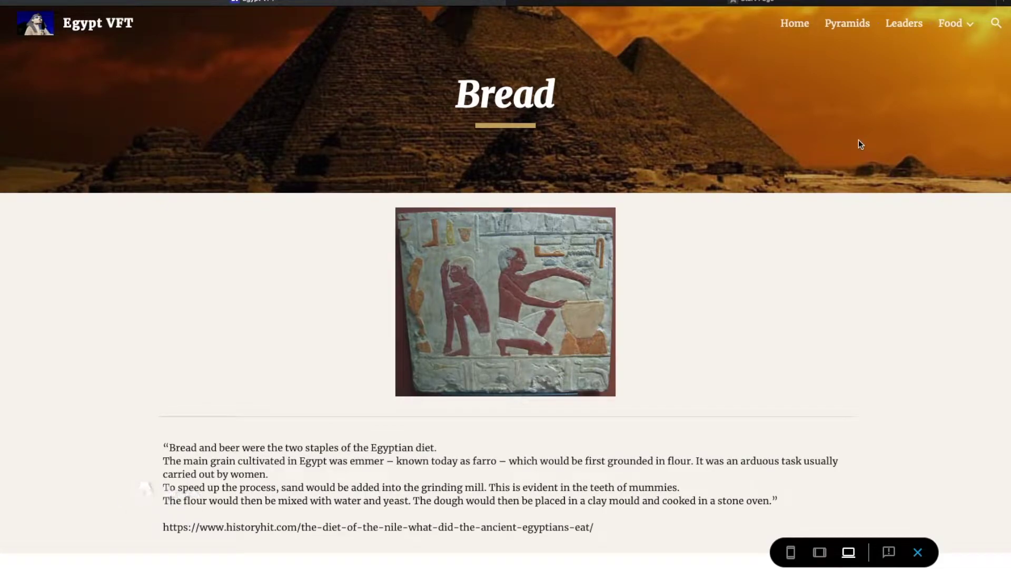
mouse_move(957, 30)
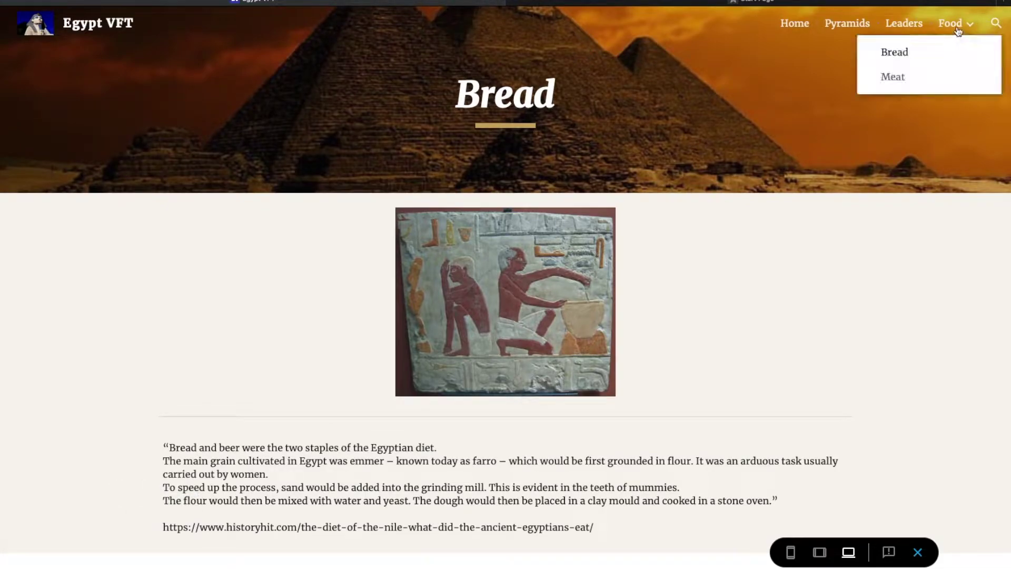
left_click(934, 77)
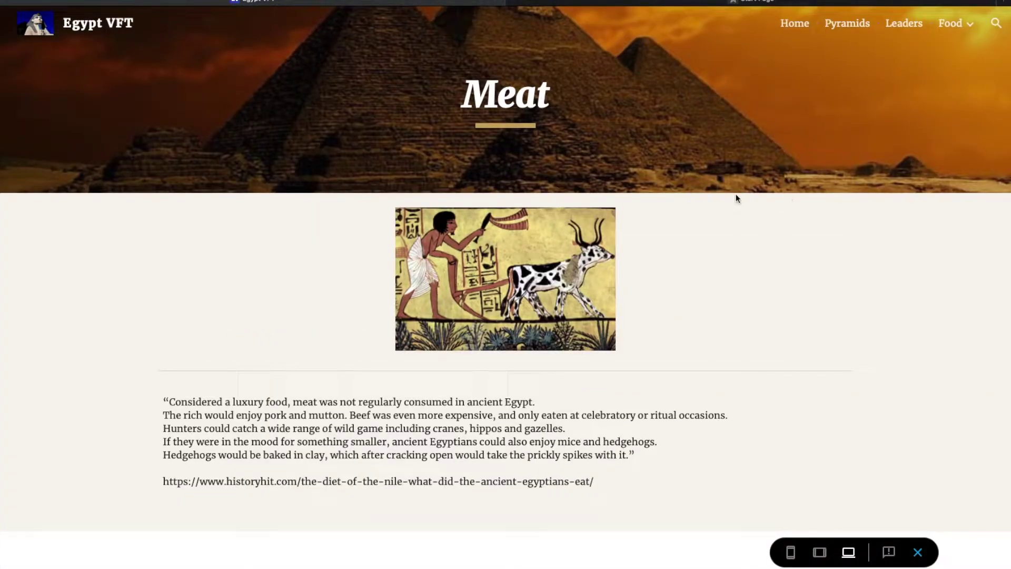
left_click(794, 26)
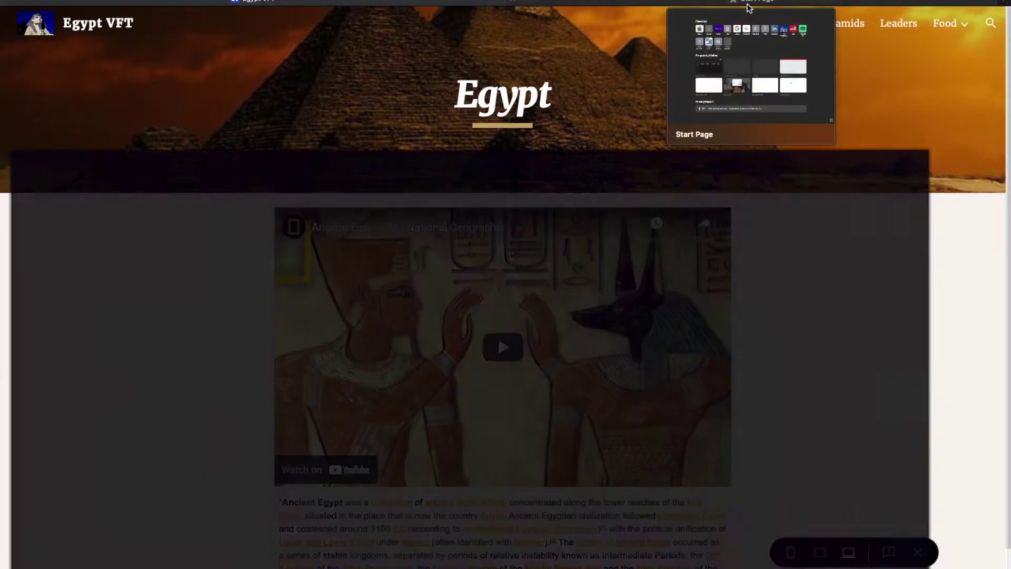
Step: In the other browser tab, search Google for "google sites" and open the Google Sites sign-in result
left_click(748, 5)
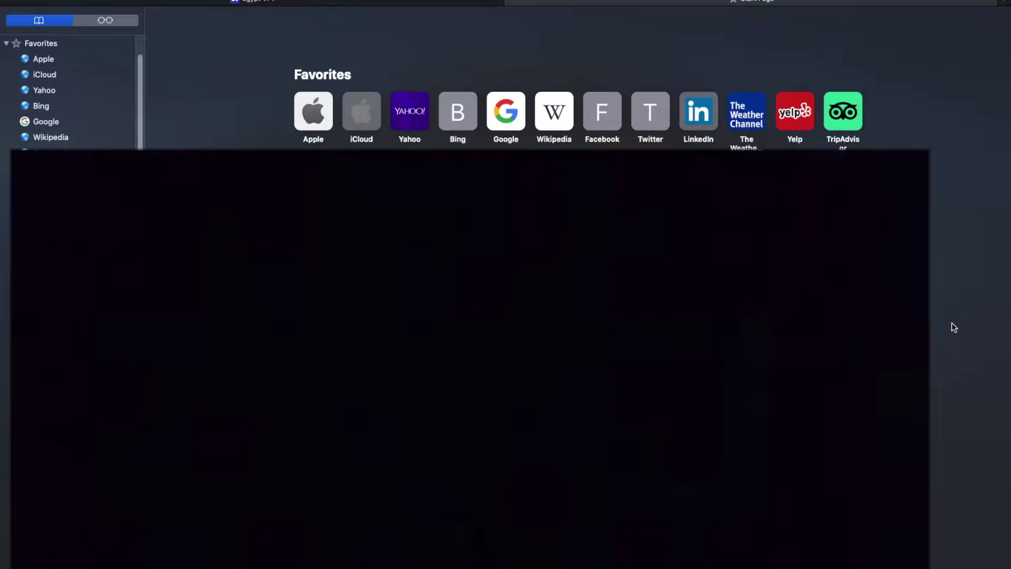
type("google")
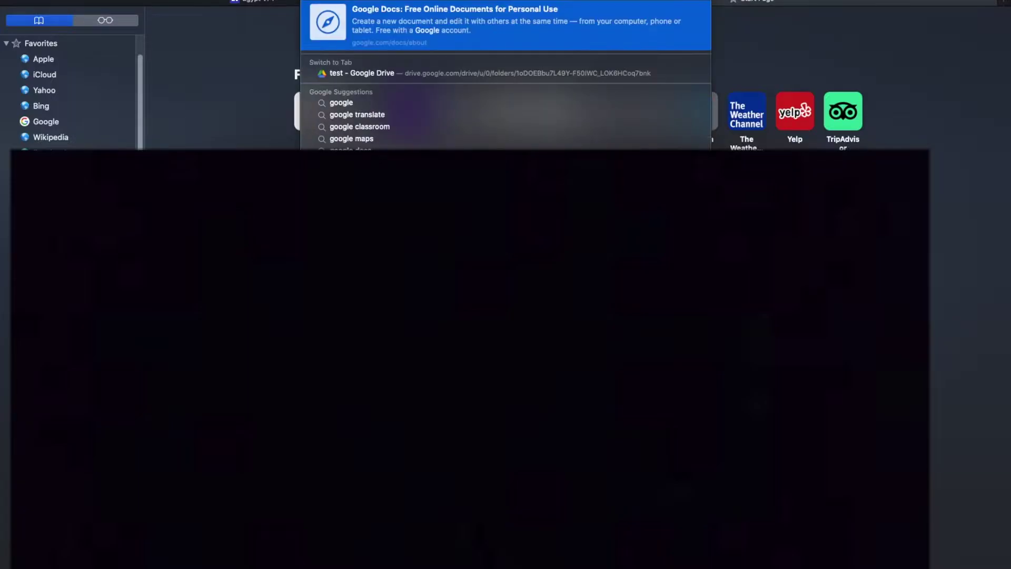
key("Return")
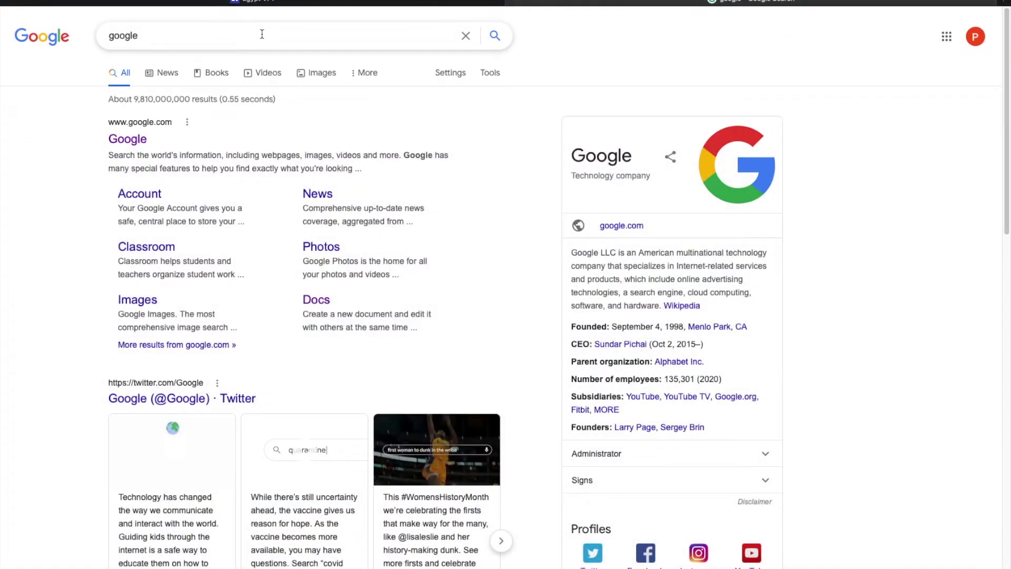
left_click(262, 35)
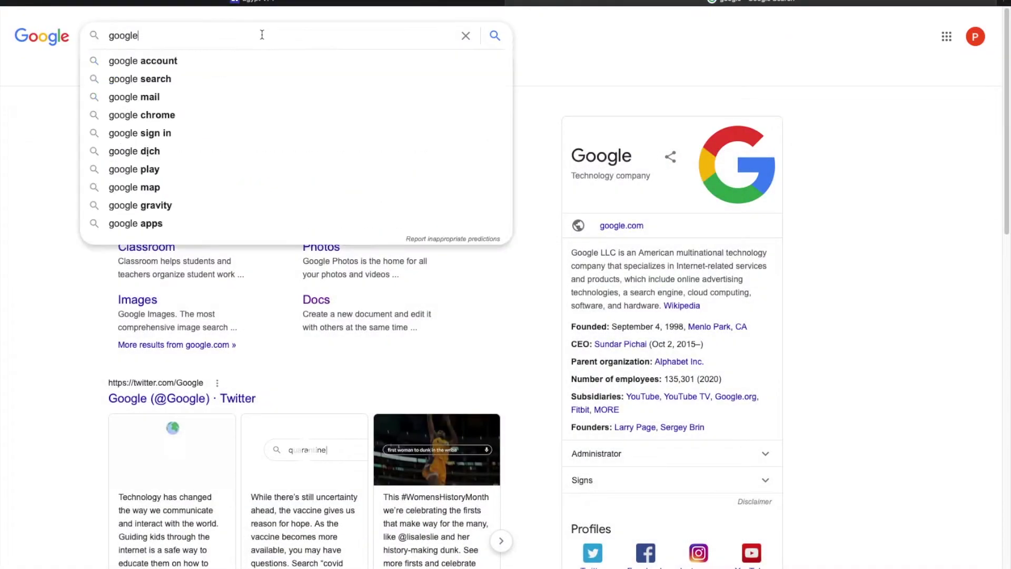
type("sites")
key("Return")
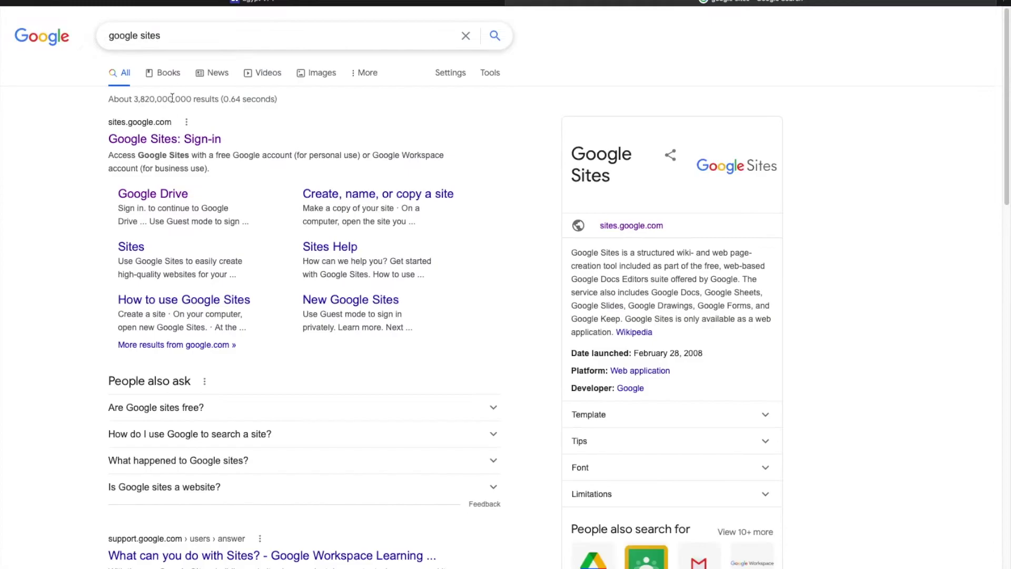
left_click(166, 141)
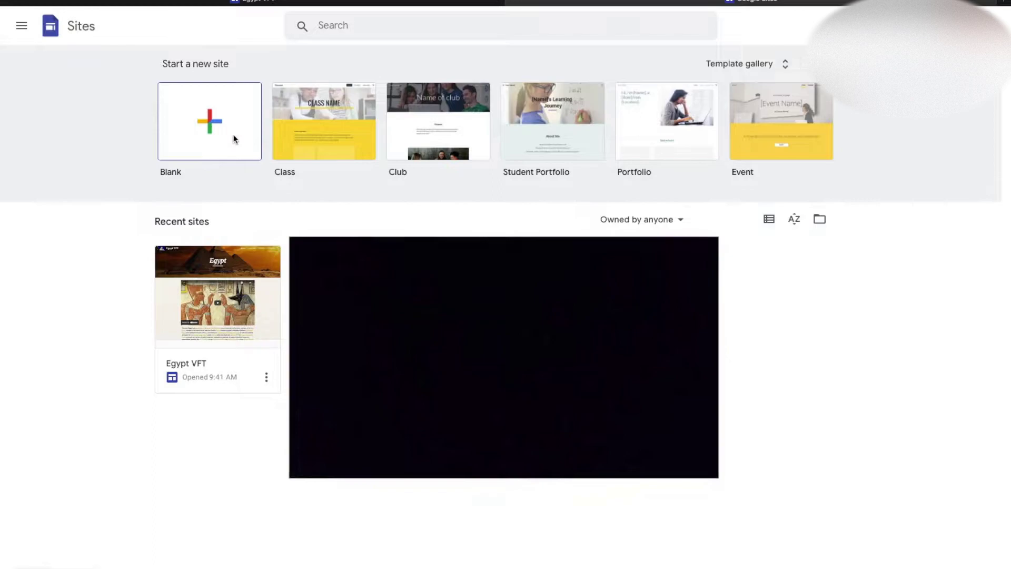
Step: Create a new blank site and set its site name to "Ancient Egypt VFT"
left_click(206, 136)
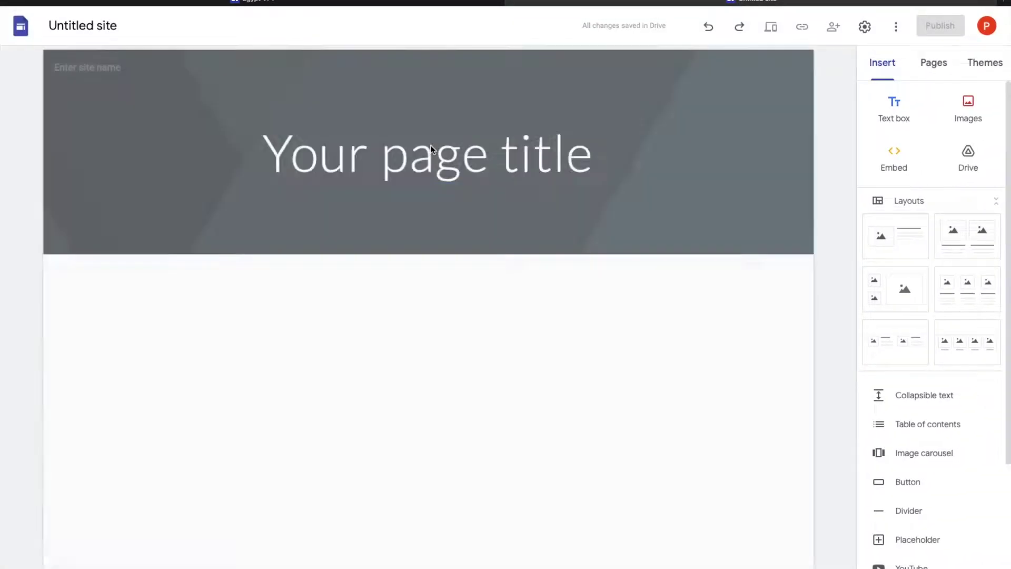
left_click(431, 147)
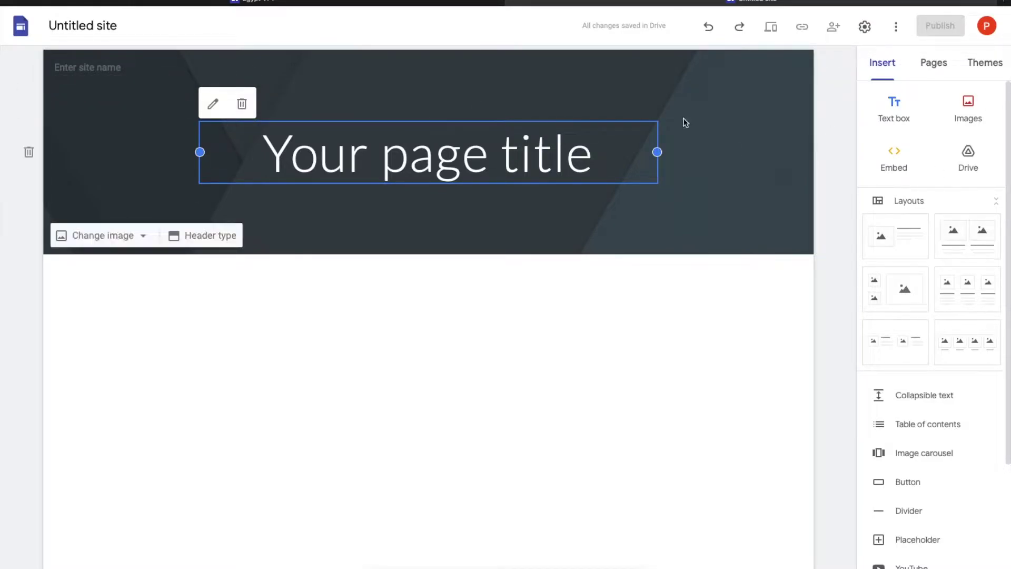
left_click(128, 68)
type("Ancient Eg")
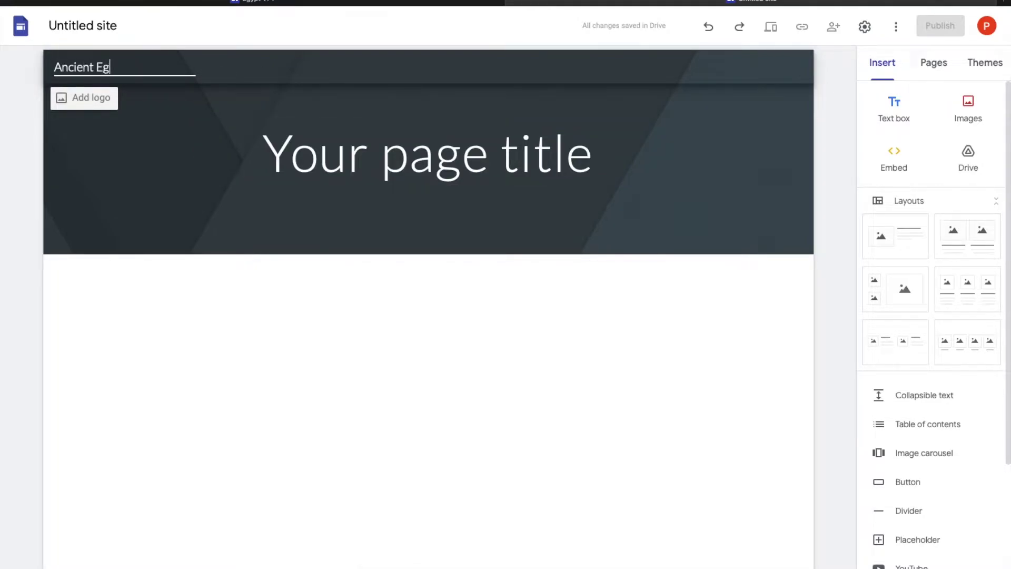
type("ypt VFT")
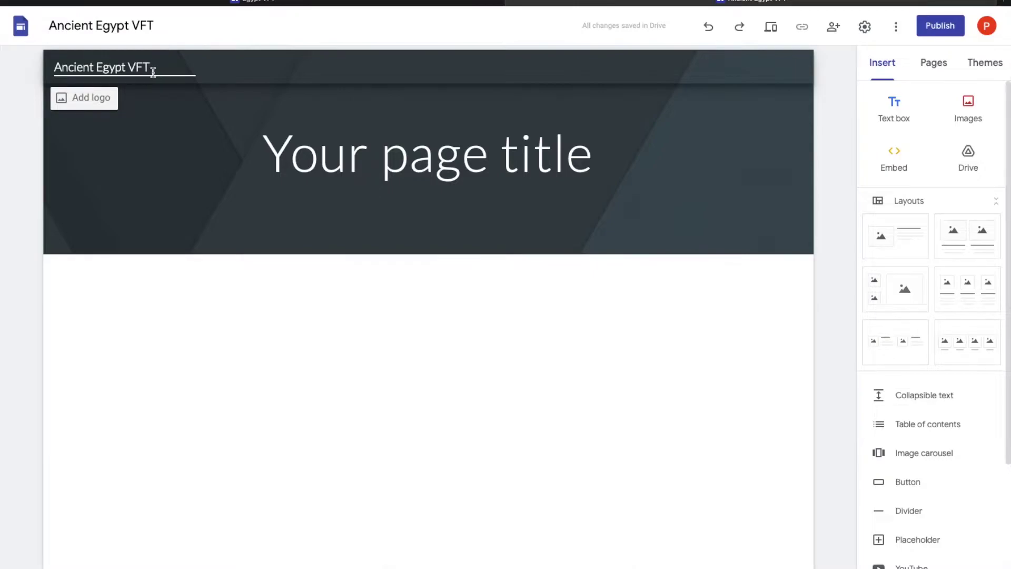
Step: Add a site logo from a Google image search for "ancient egypt pyramid", using the pyramid under a deep blue cloudy sky
mouse_move(146, 108)
left_click(94, 99)
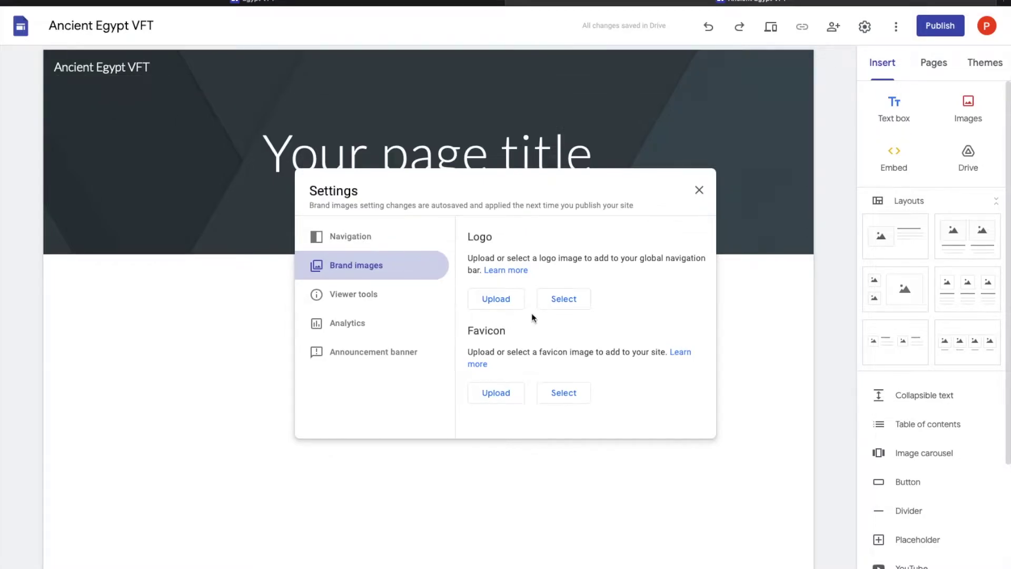
left_click(565, 302)
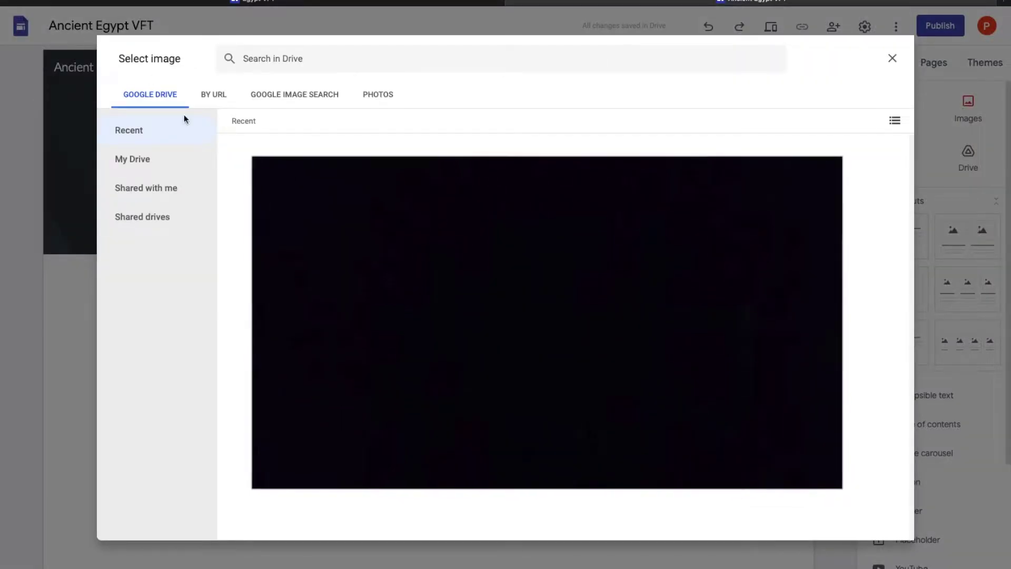
left_click(309, 95)
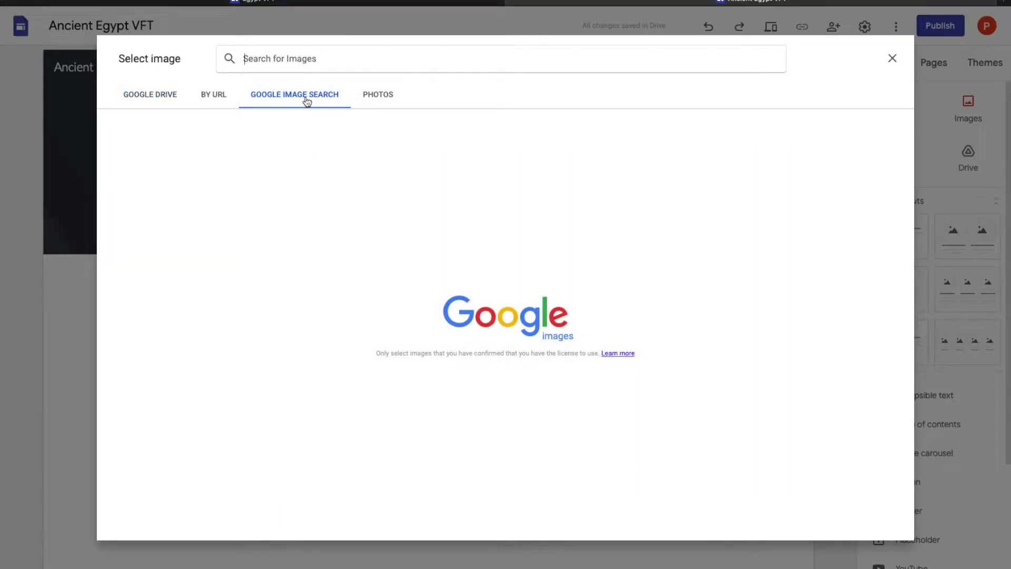
left_click(326, 58)
type("ancient egypt pyramid")
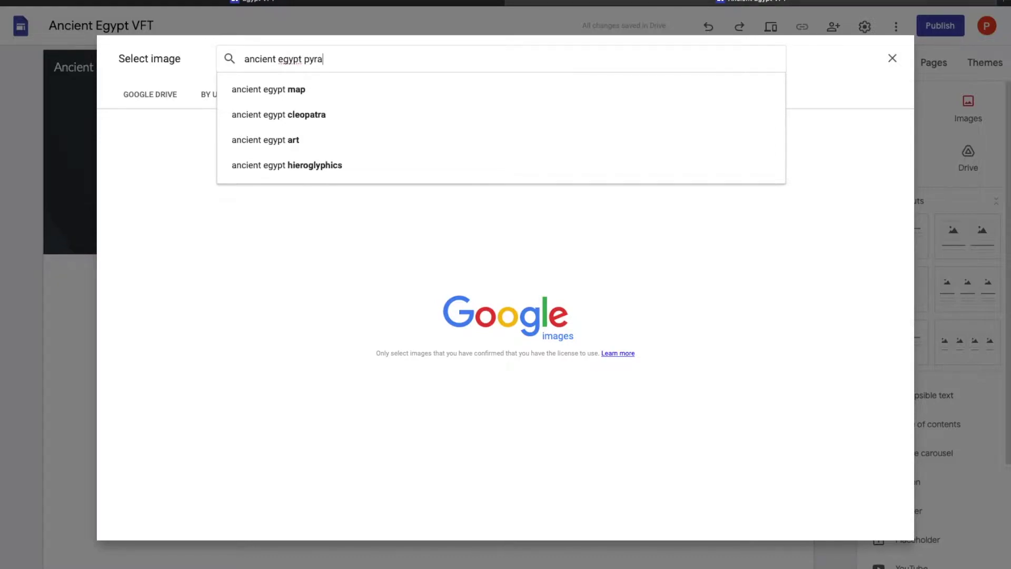
key("Return")
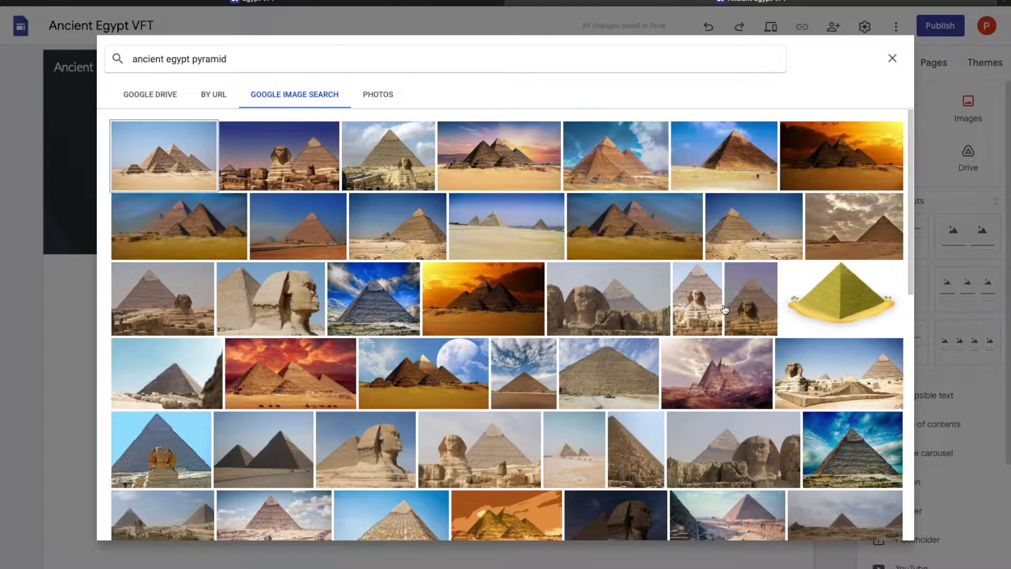
left_click(381, 304)
left_click(881, 526)
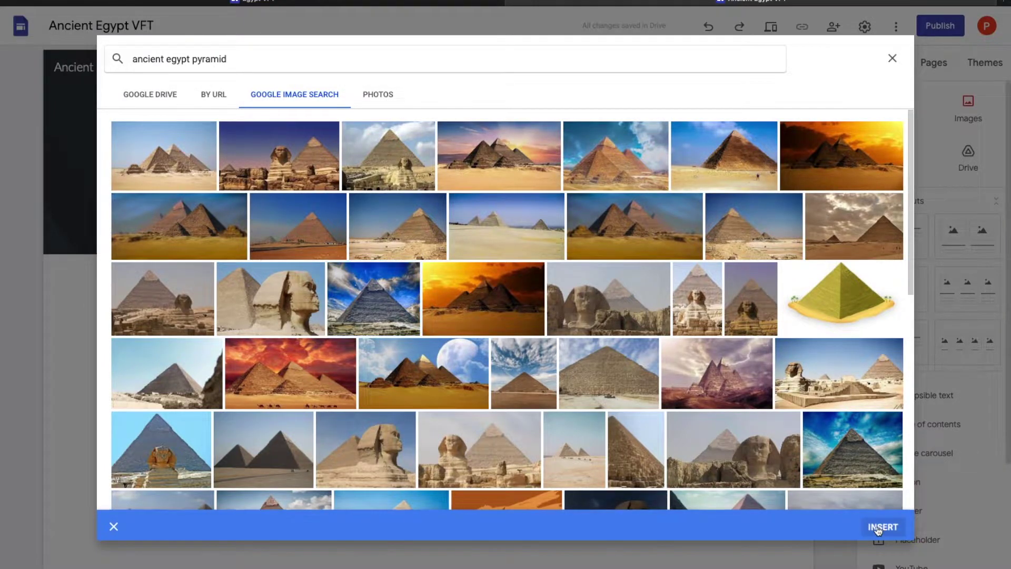
left_click(696, 189)
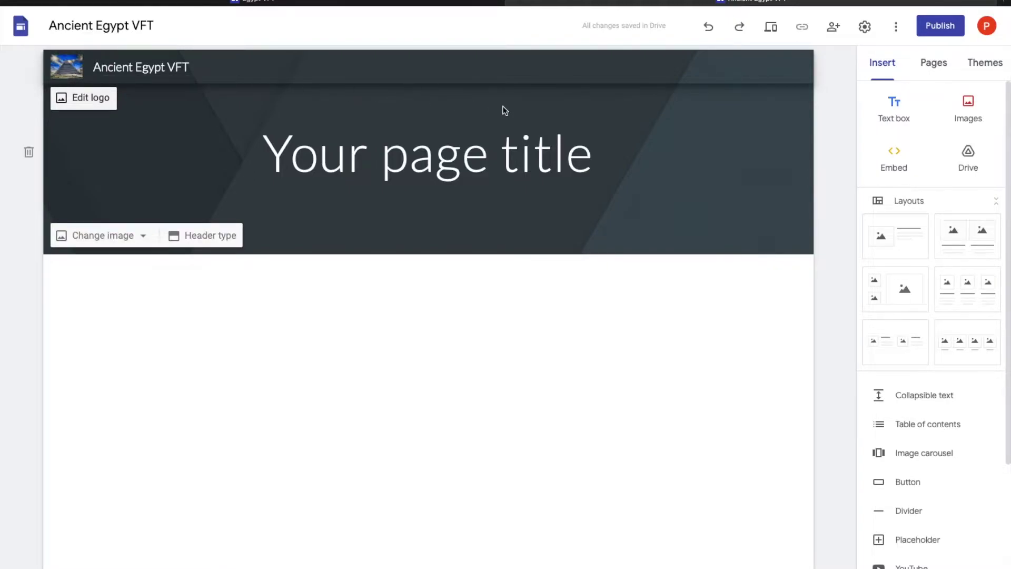
Step: Replace the placeholder page title in the header with "Ancient Egypt"
triple_click(439, 161)
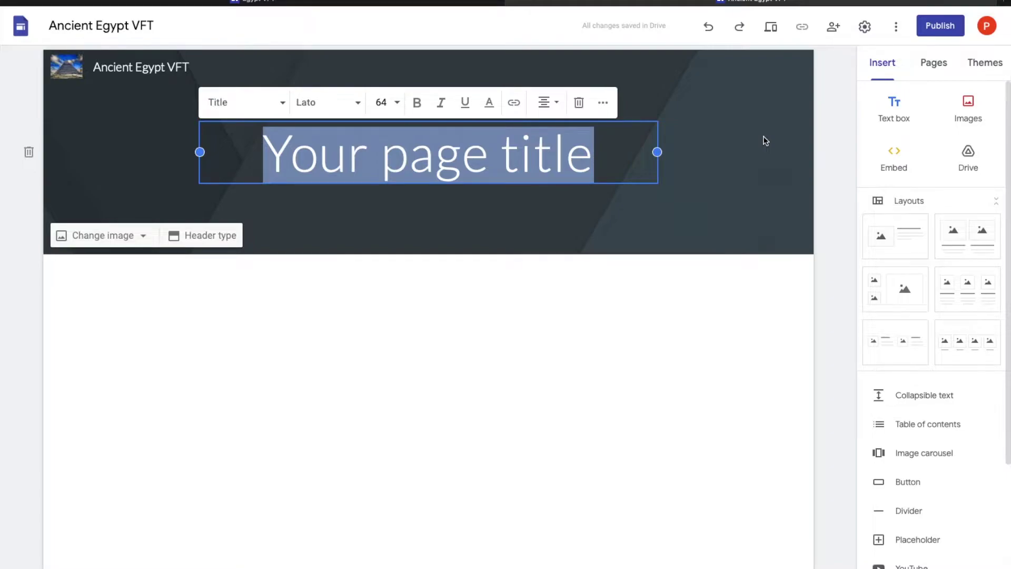
type("Ancein")
key("BackSpace")
key("BackSpace")
key("BackSpace")
type("ient Egypt")
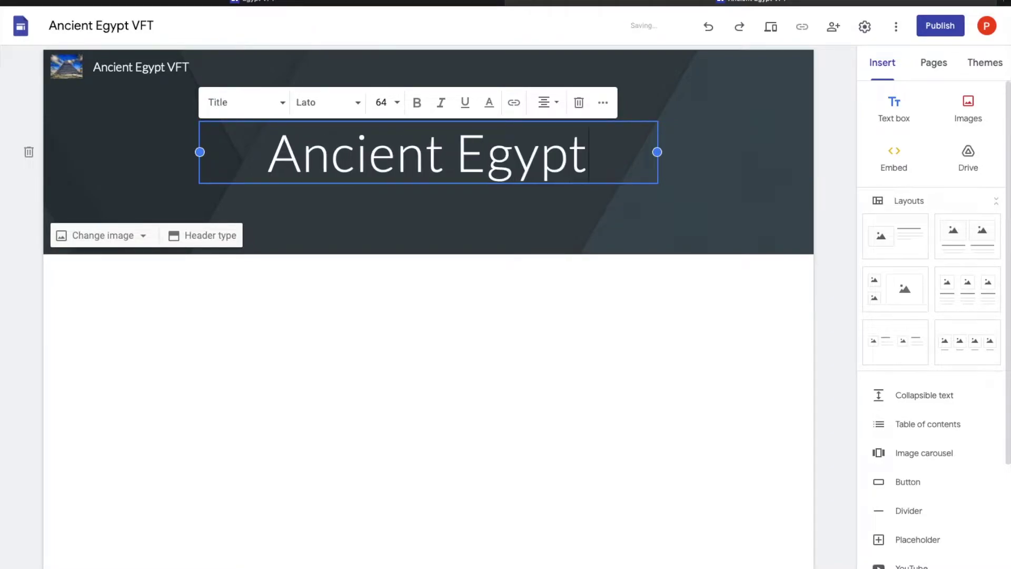
left_click(848, 104)
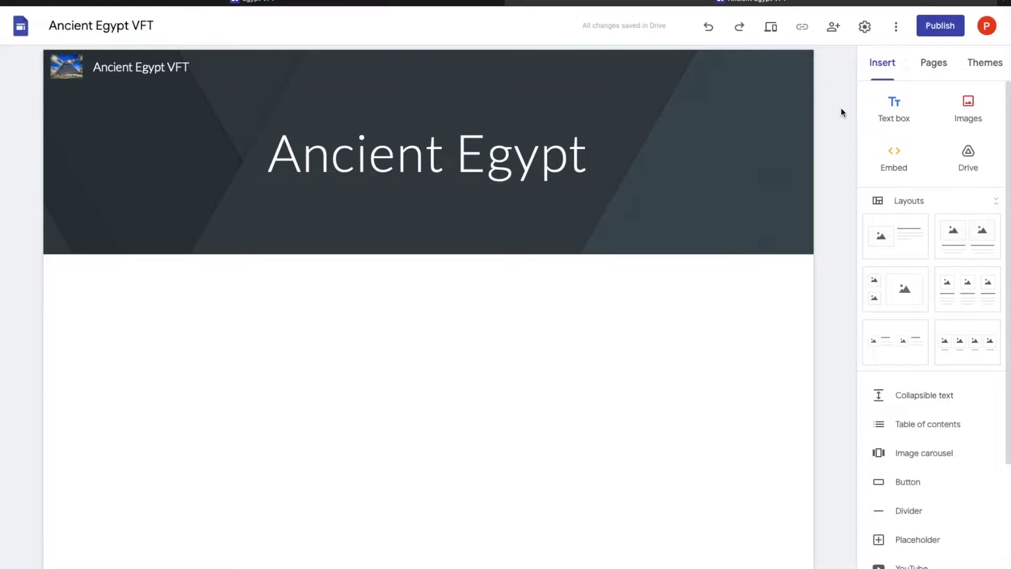
triple_click(430, 166)
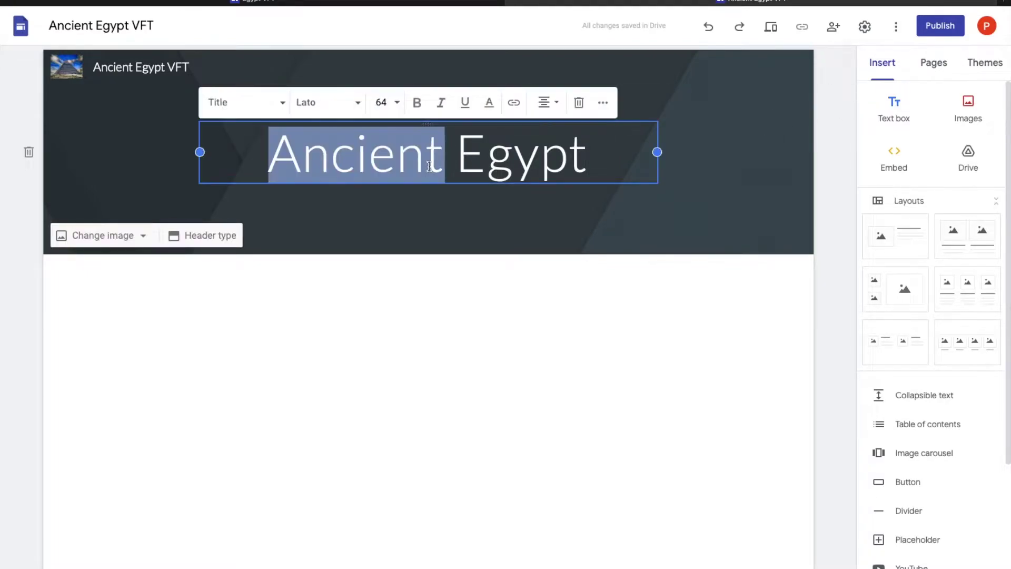
left_click(820, 142)
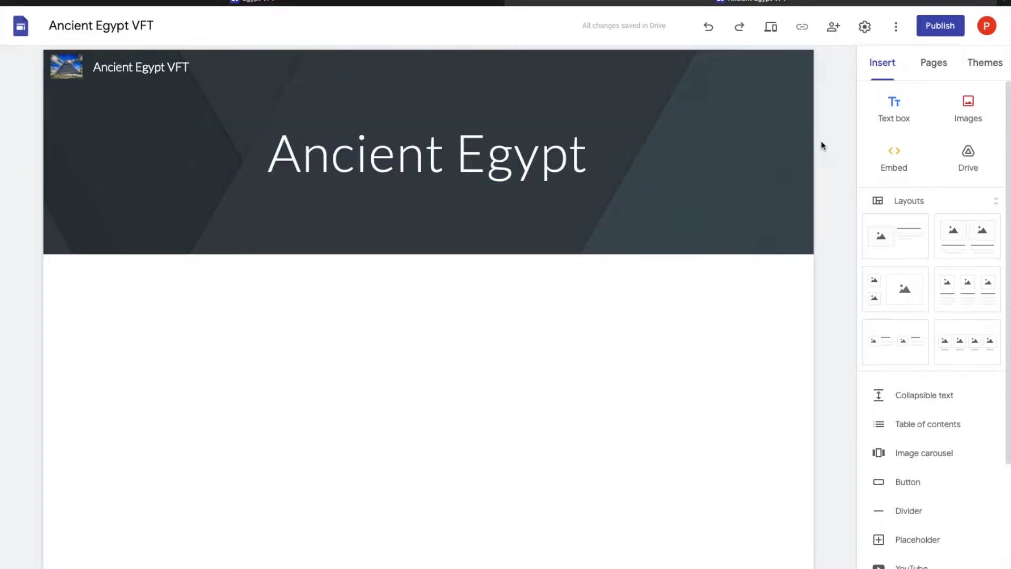
left_click_drag(467, 158, 635, 153)
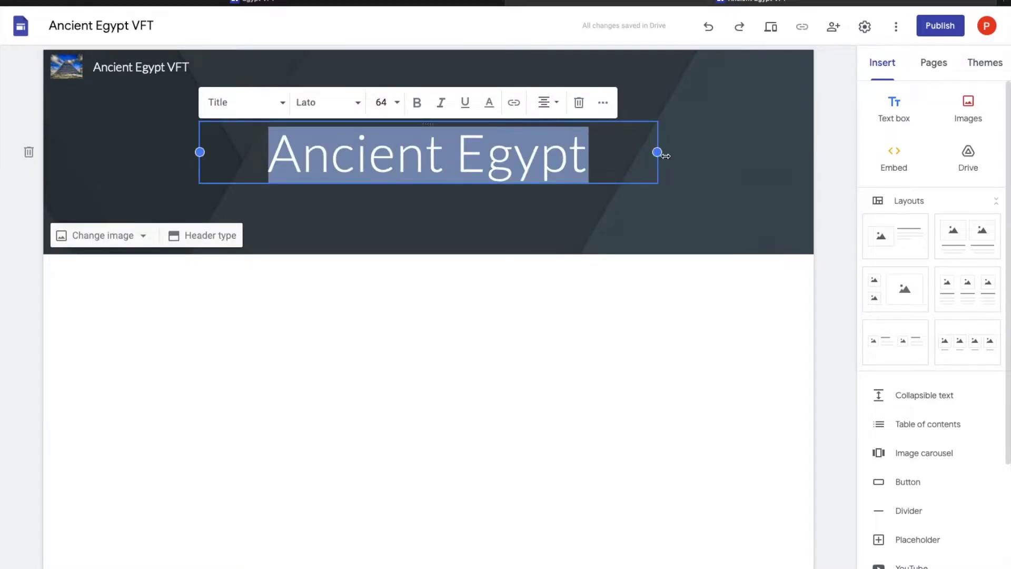
left_click(816, 153)
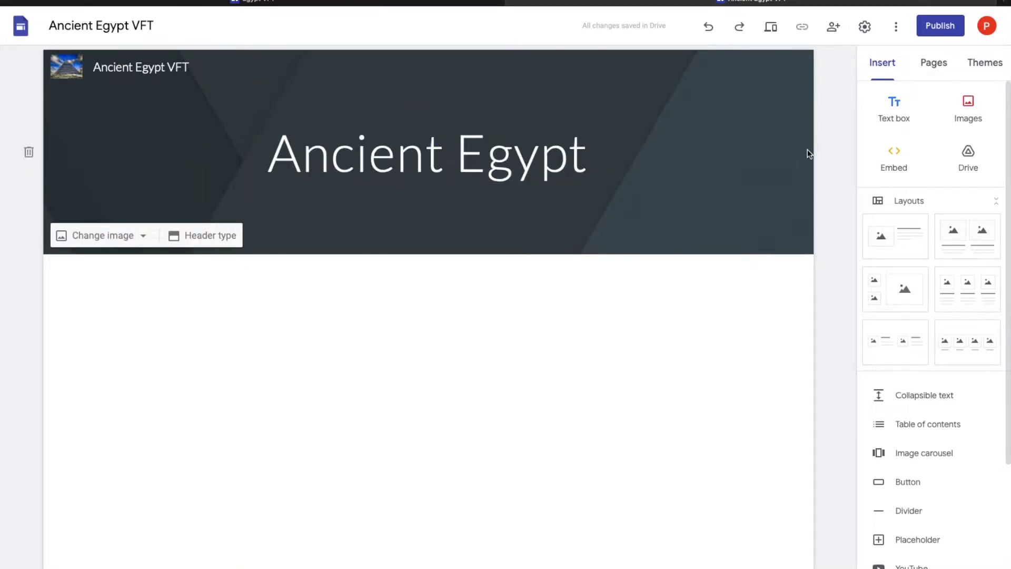
left_click(991, 67)
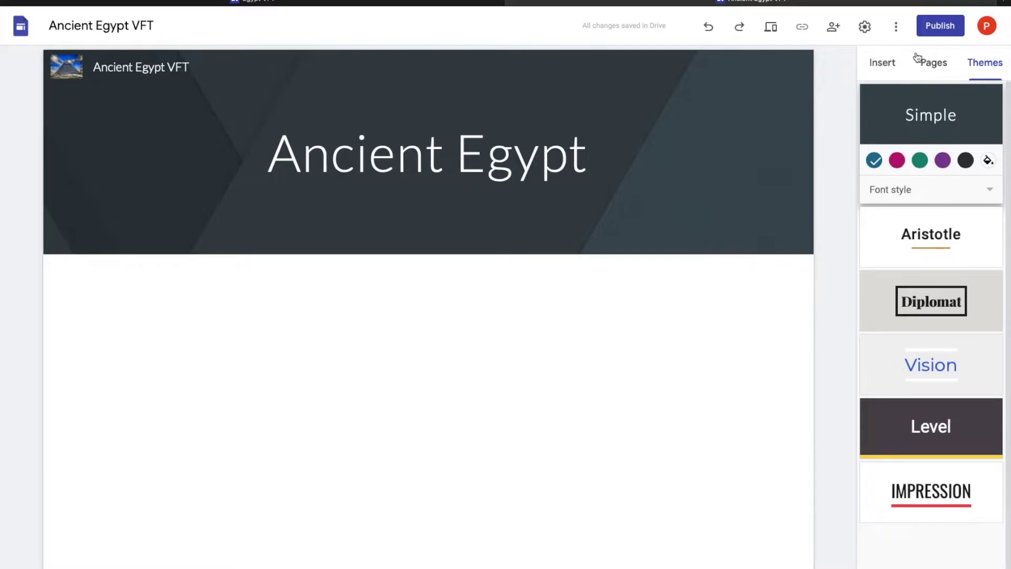
left_click(872, 70)
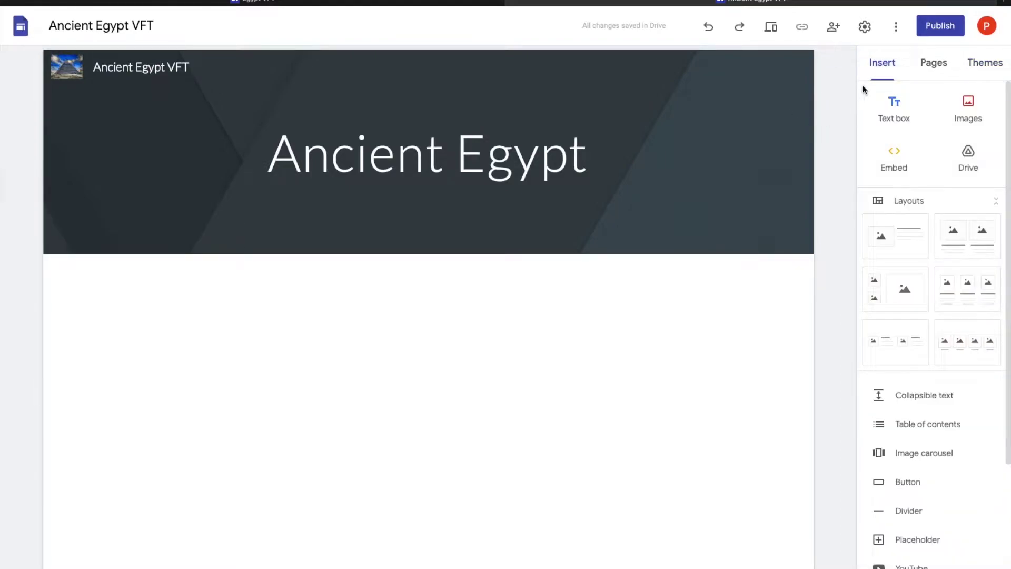
Step: Apply the Aristotle theme to the site and keep its brown accent colour after trying green
left_click(985, 66)
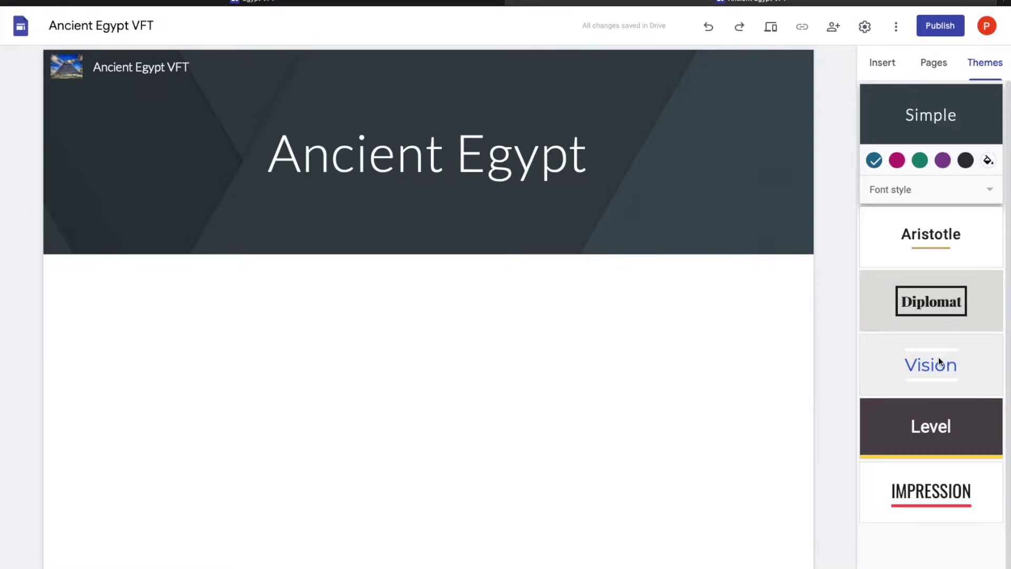
left_click(928, 245)
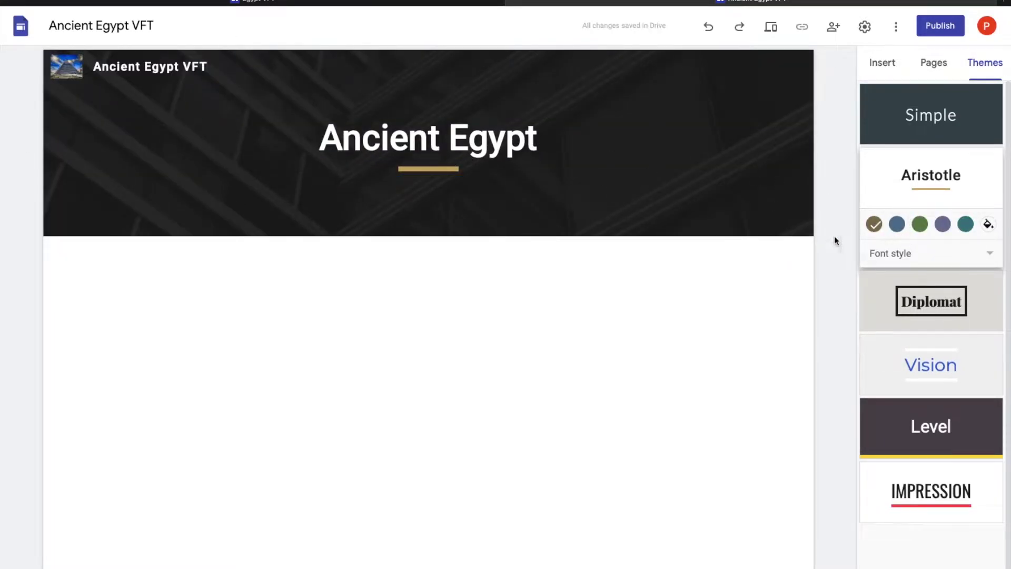
left_click(920, 225)
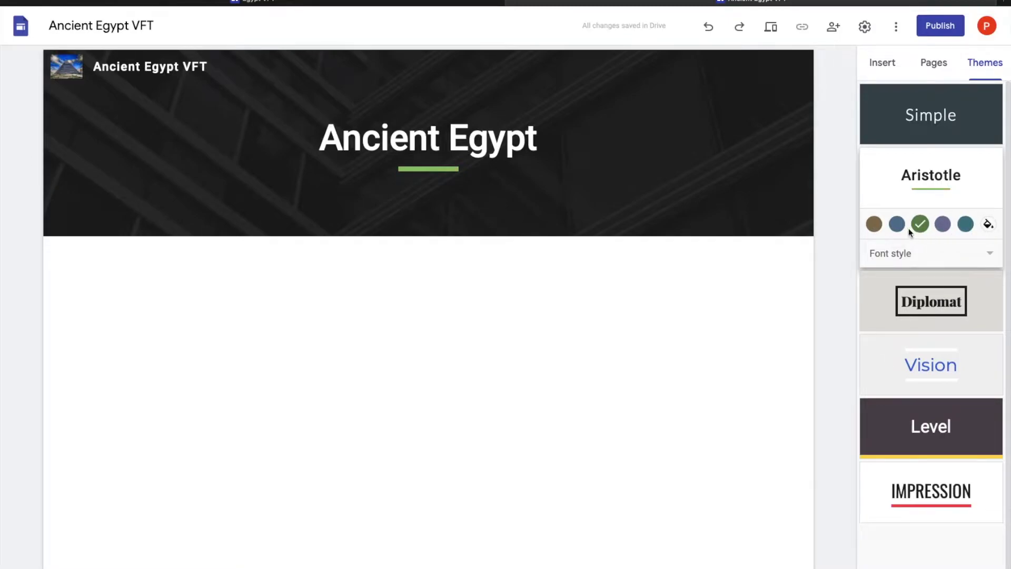
left_click(878, 224)
Step: Try the Aristotle theme's Classic and Bold font styles and return to Modern
left_click(916, 255)
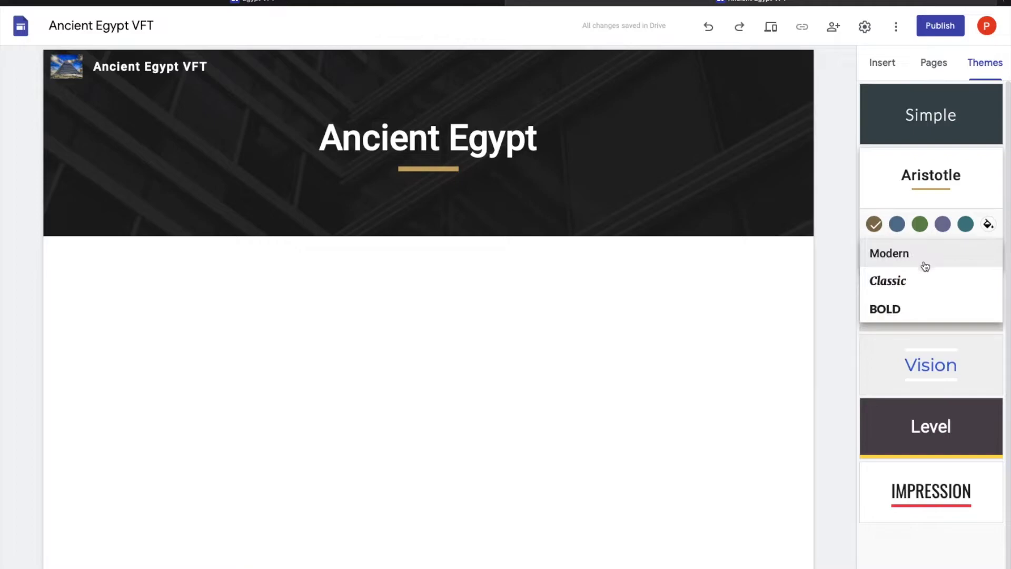
left_click(918, 289)
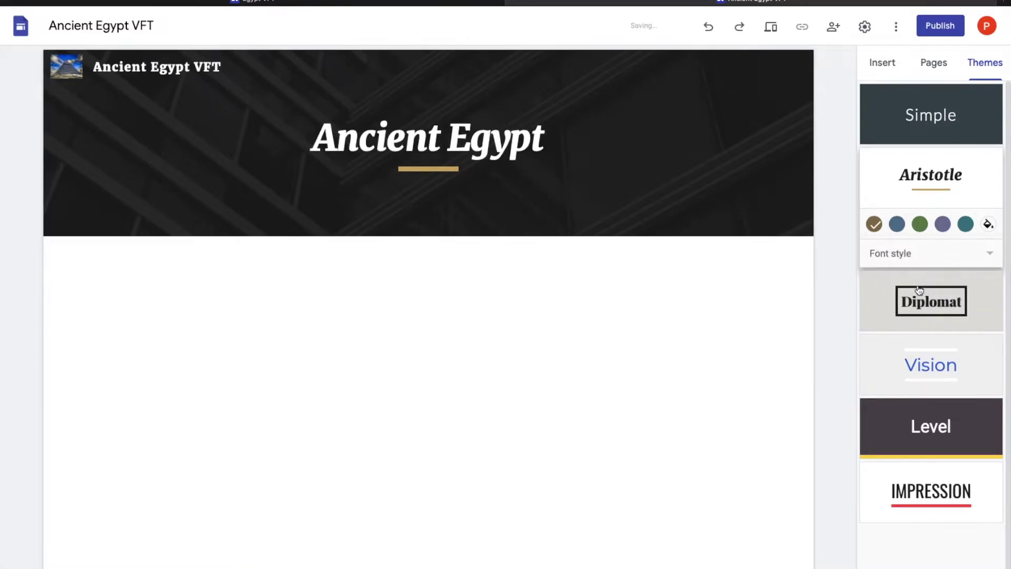
left_click(915, 254)
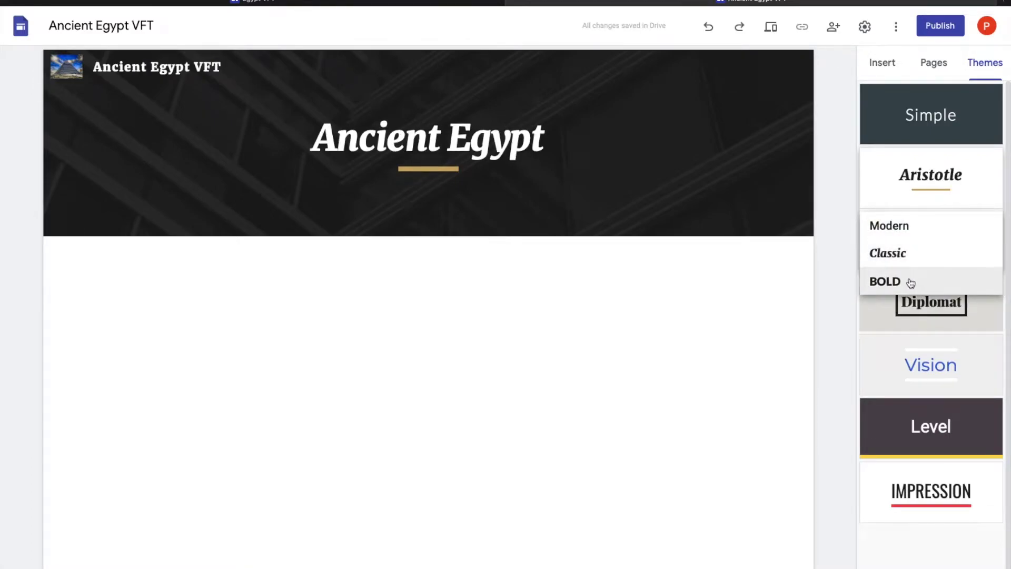
left_click(909, 281)
left_click(918, 257)
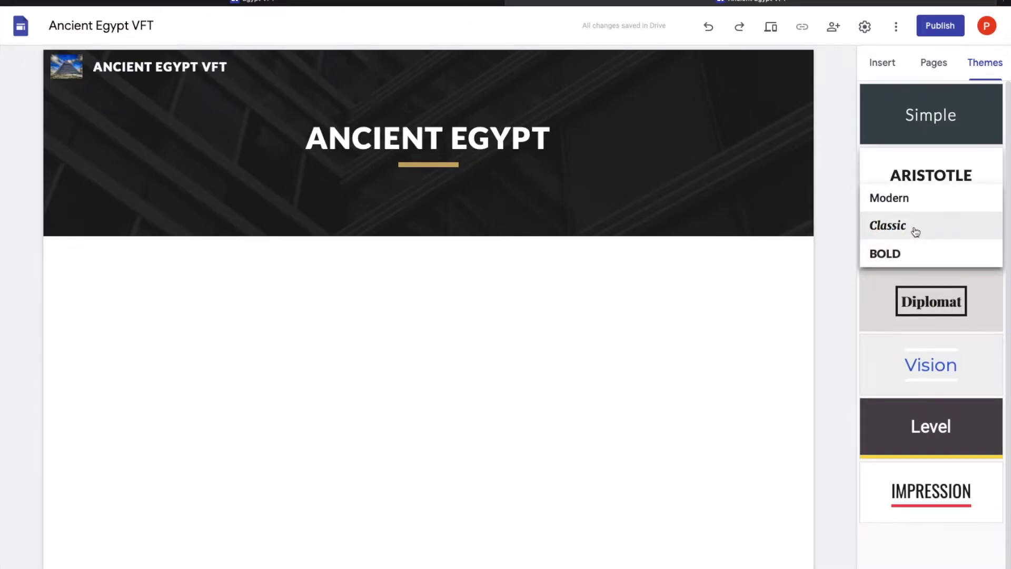
left_click(904, 208)
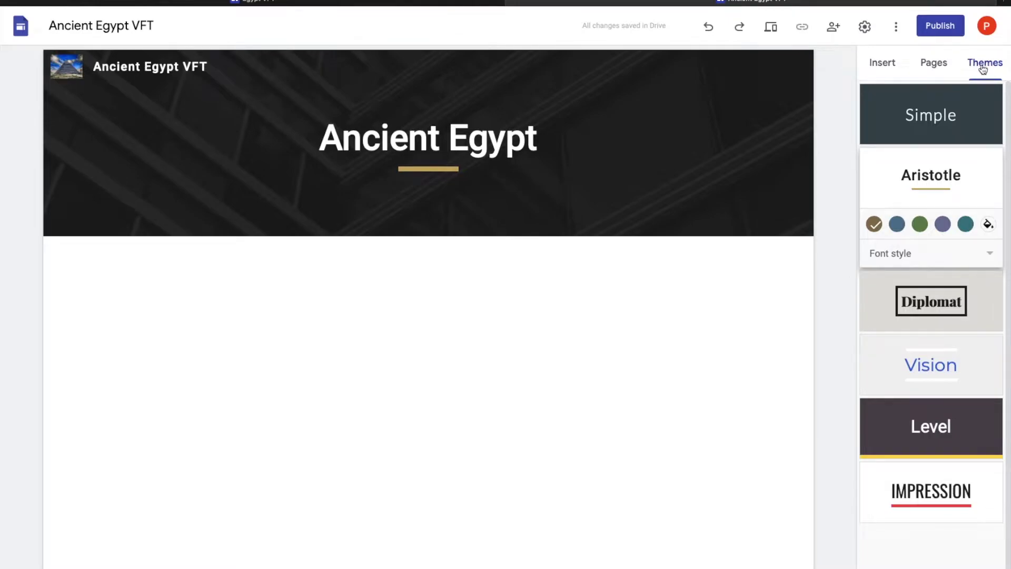
Step: Change the header image to the dark pyramids under an orange sunset sky, found with a Google image search for "ancient egypt"
left_click(885, 69)
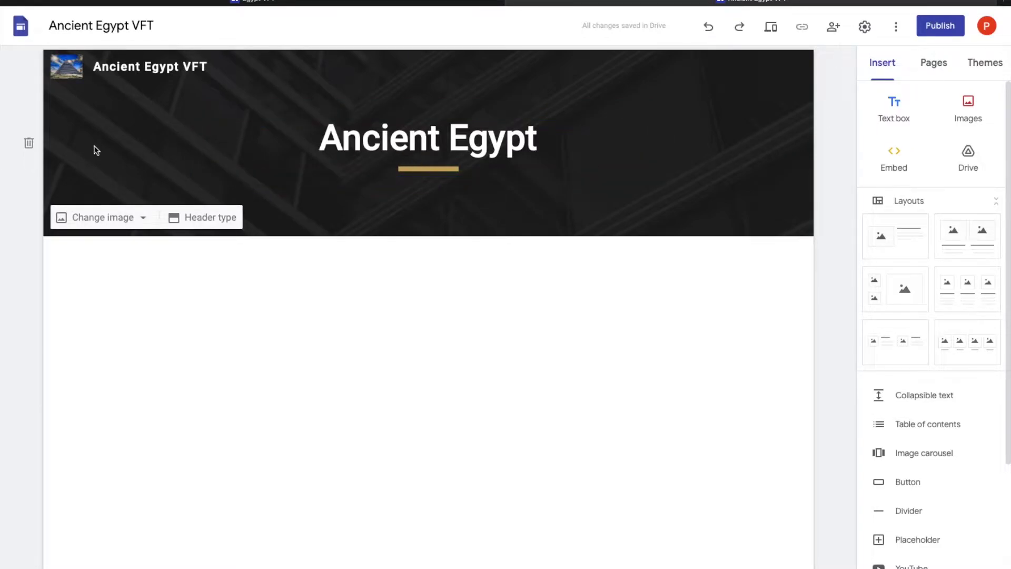
left_click(140, 217)
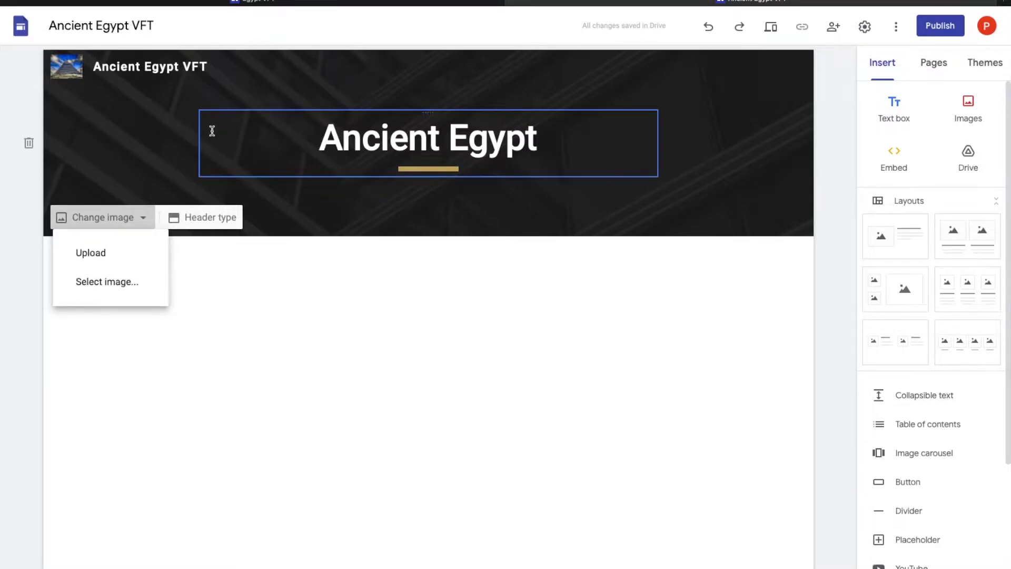
left_click(127, 189)
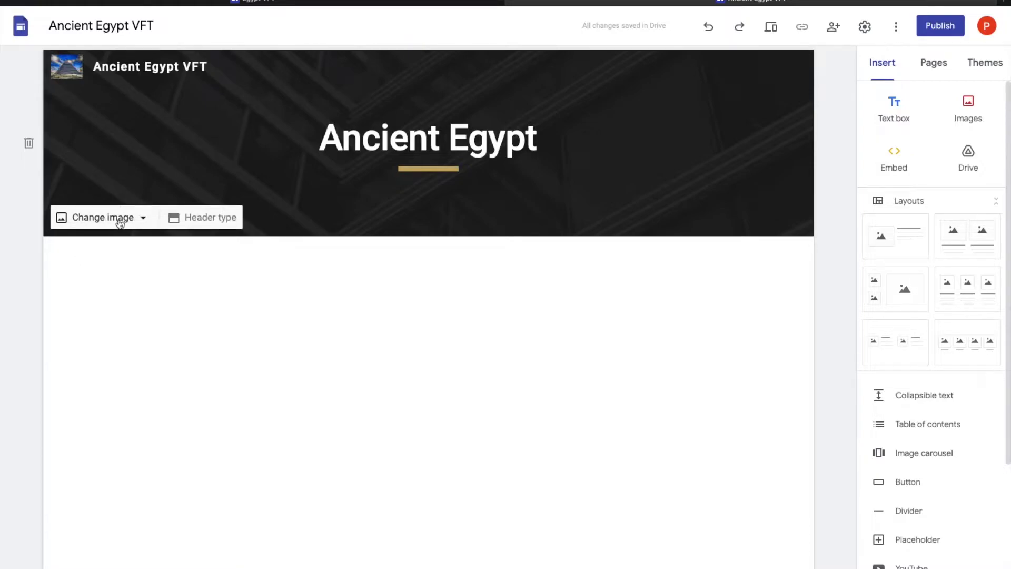
left_click(138, 222)
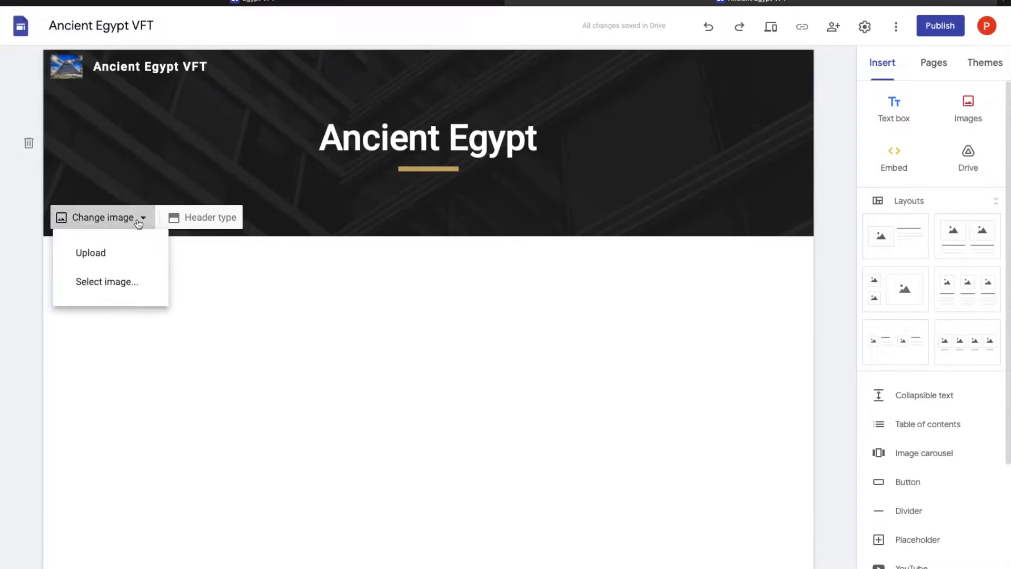
left_click(134, 286)
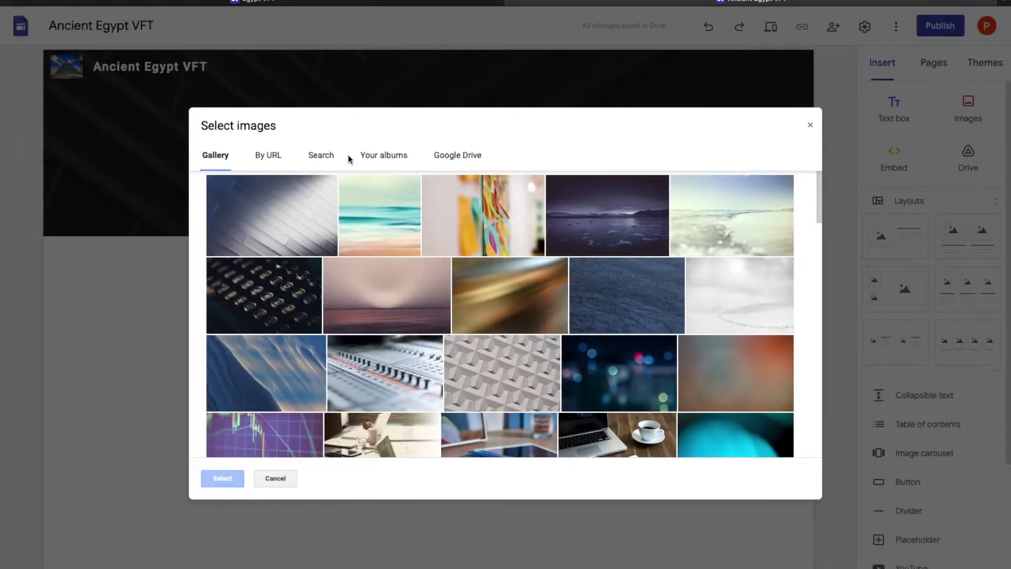
left_click(322, 160)
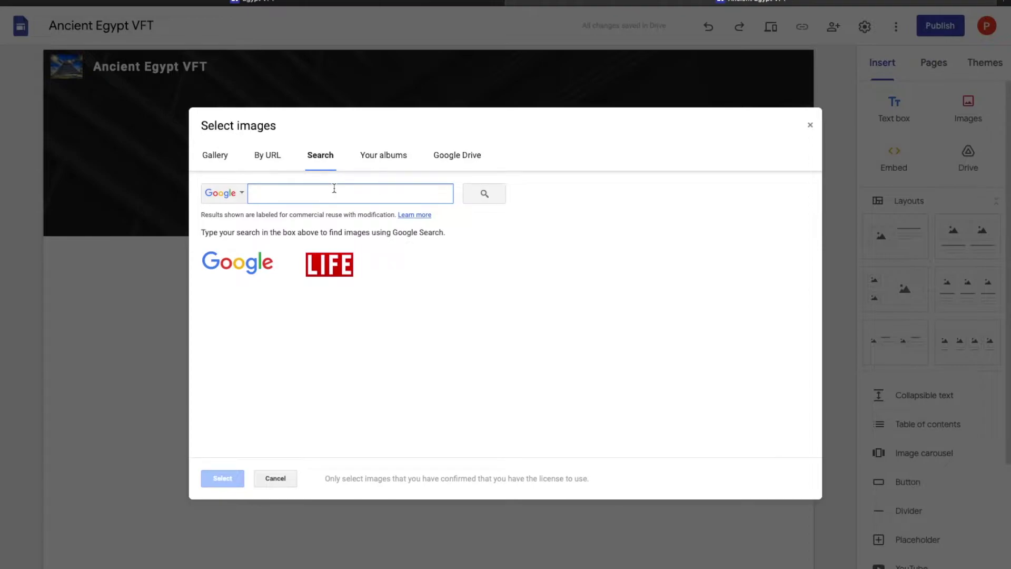
type("ancien")
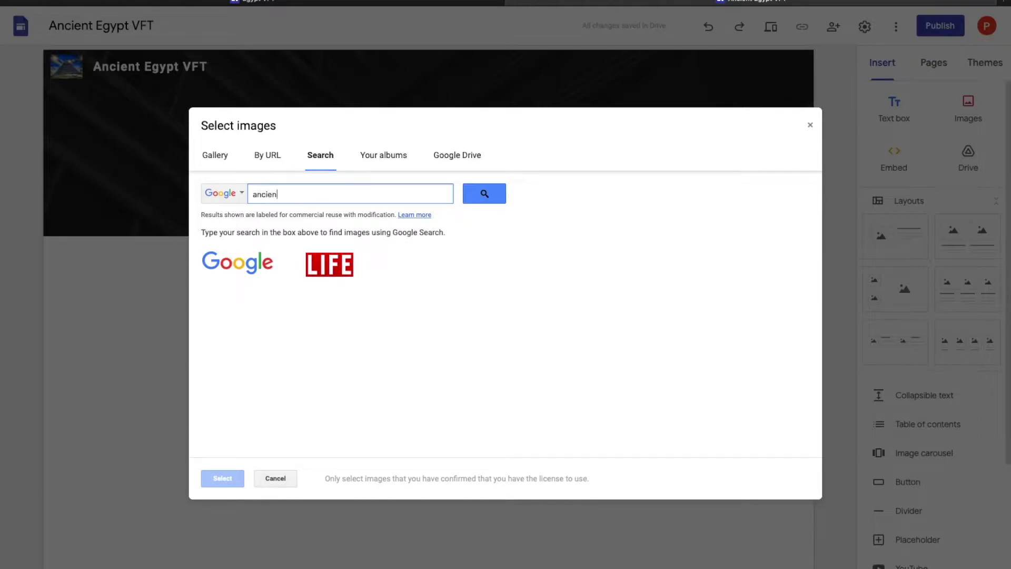
type("t egypt")
key("Return")
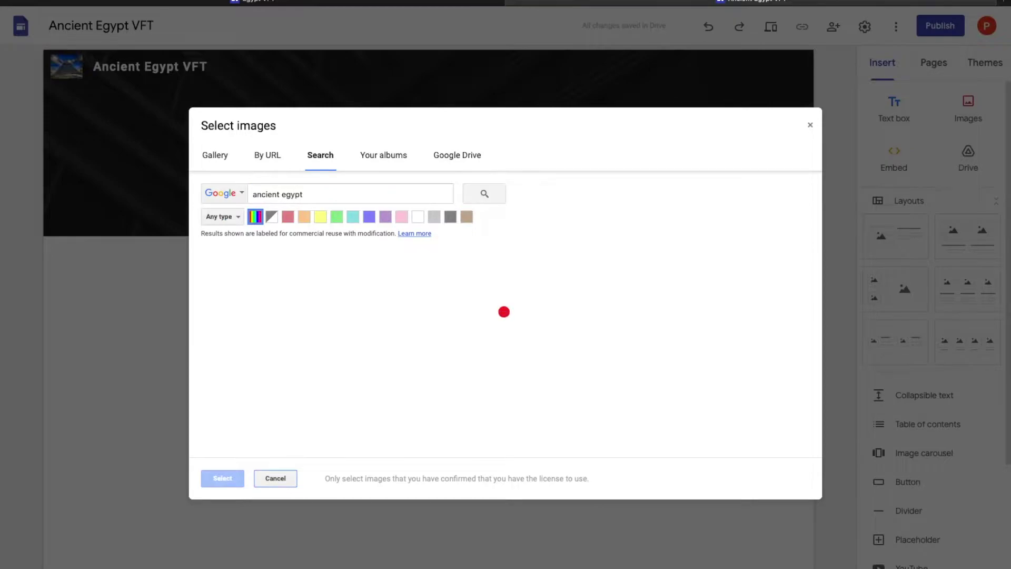
scroll(625, 307, "down", 3)
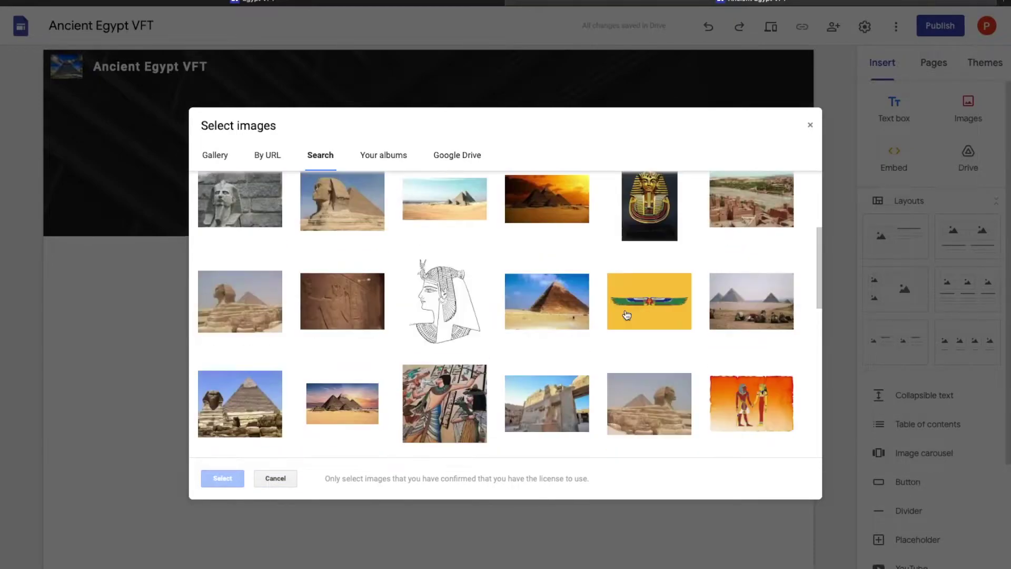
scroll(625, 316, "up", 2)
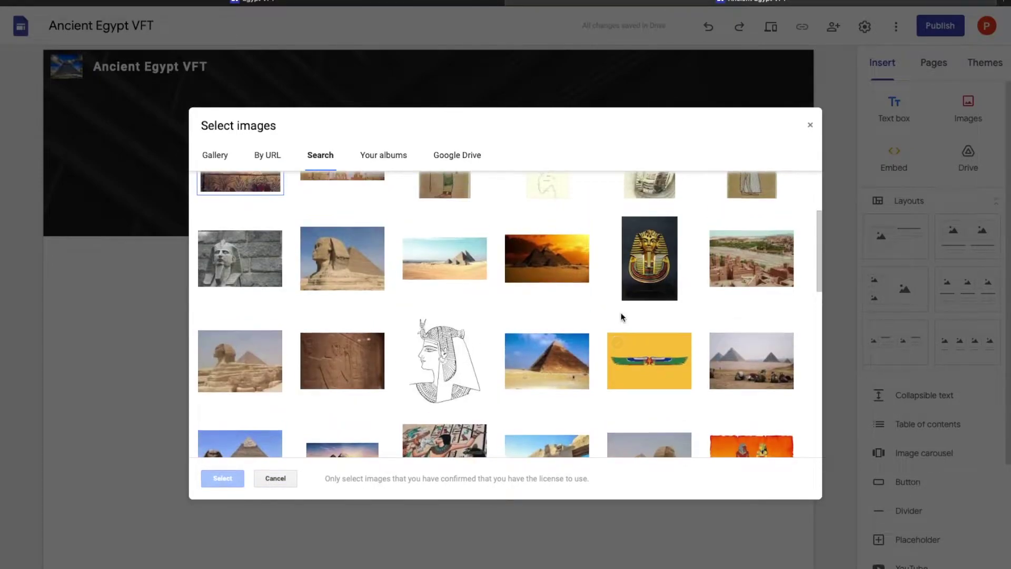
left_click(563, 264)
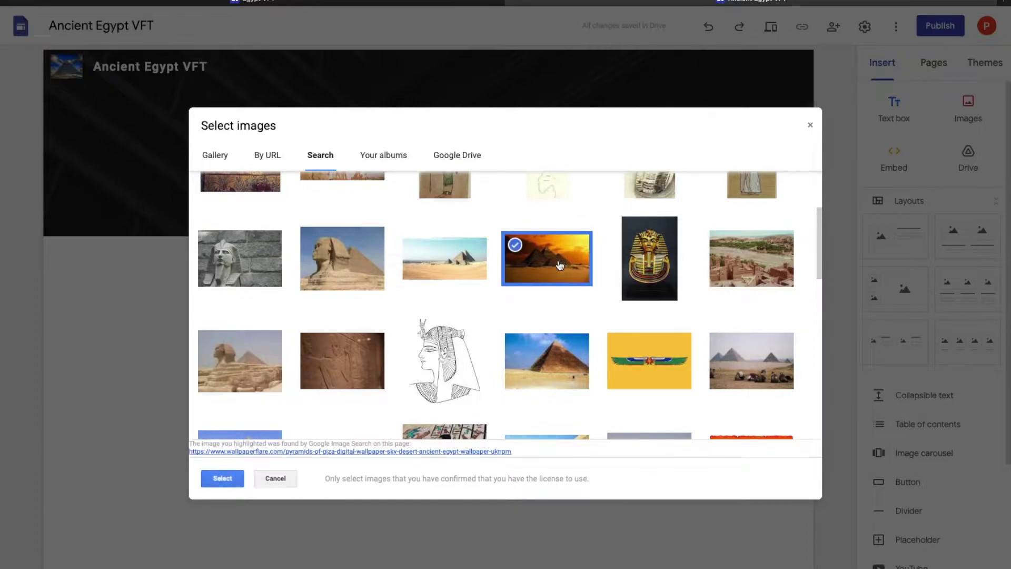
left_click(235, 477)
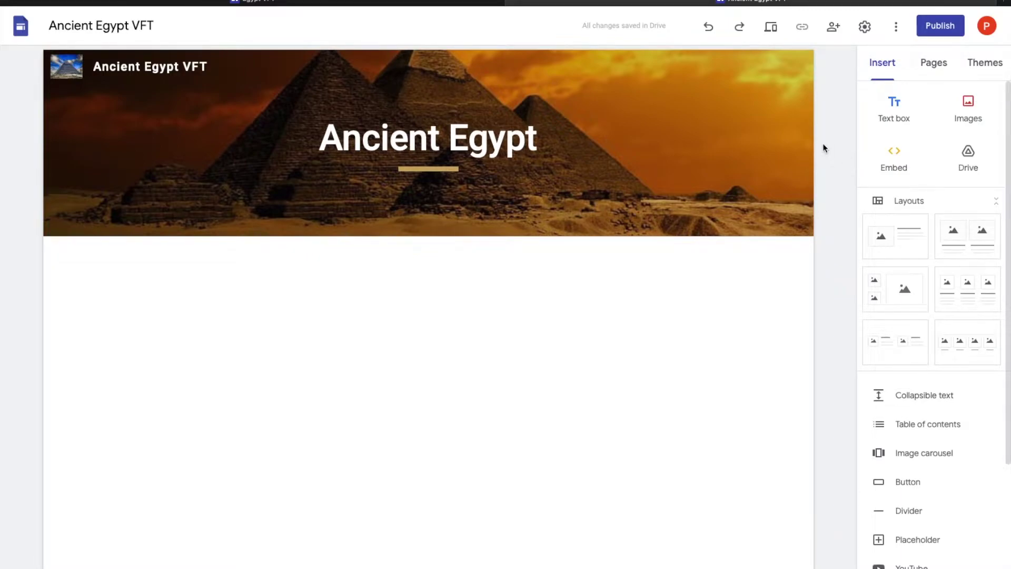
Step: Insert an image below the header from a Google image search for "Egyptian sphynx", using the last sphinx photo in the first row
mouse_move(623, 99)
mouse_move(440, 176)
double_click(410, 312)
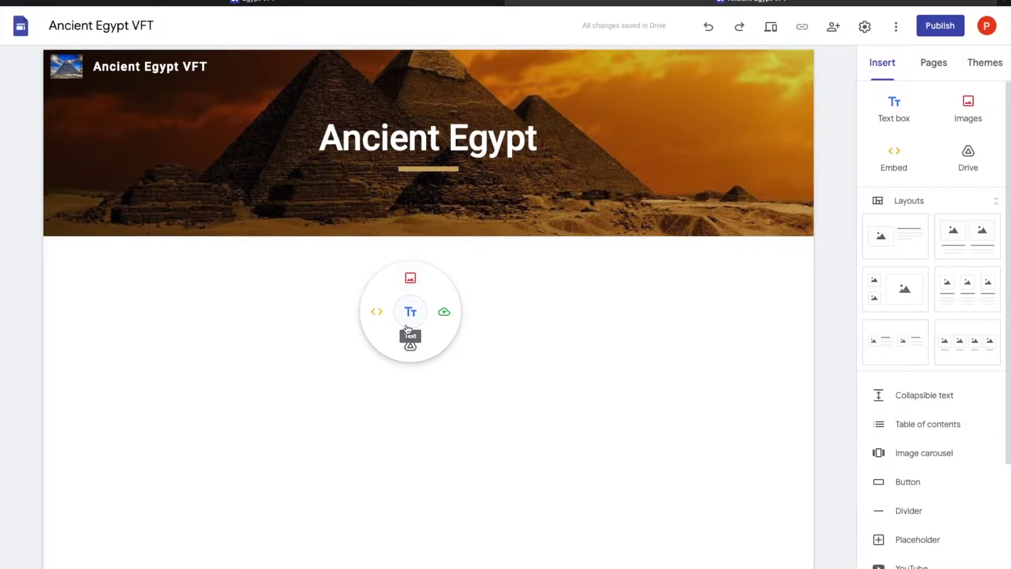
left_click(415, 284)
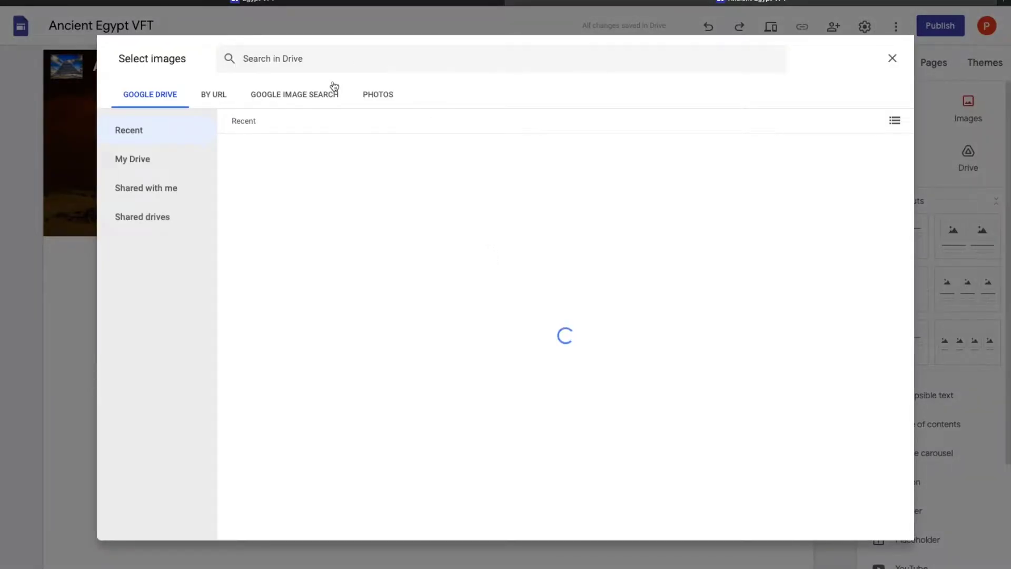
left_click(327, 93)
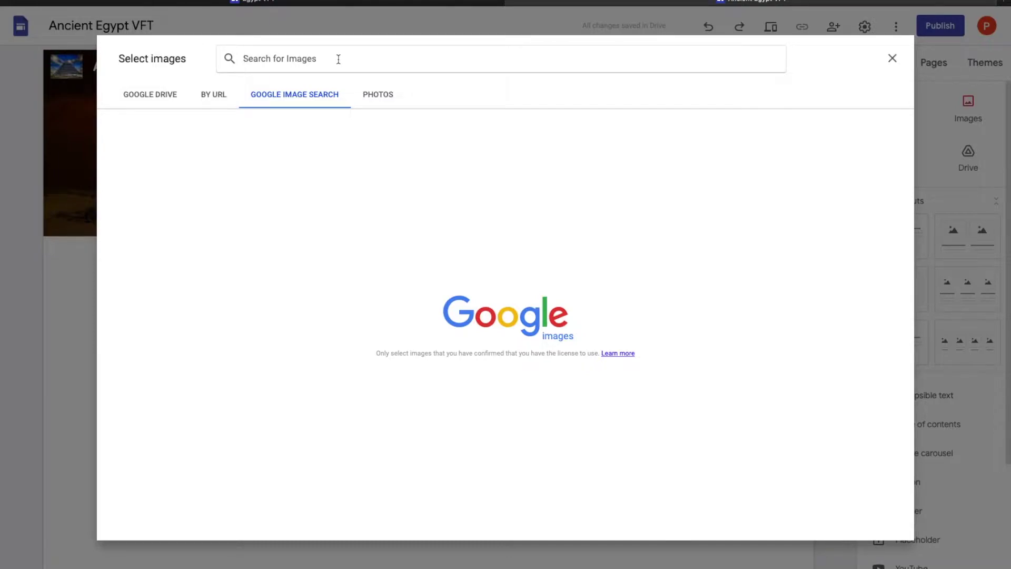
type("E")
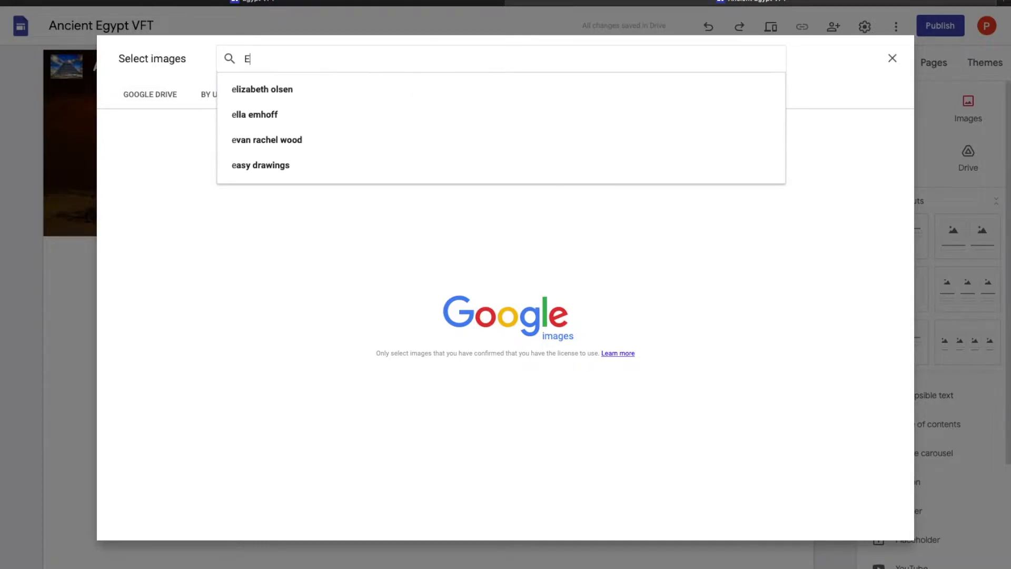
type("gyptian ")
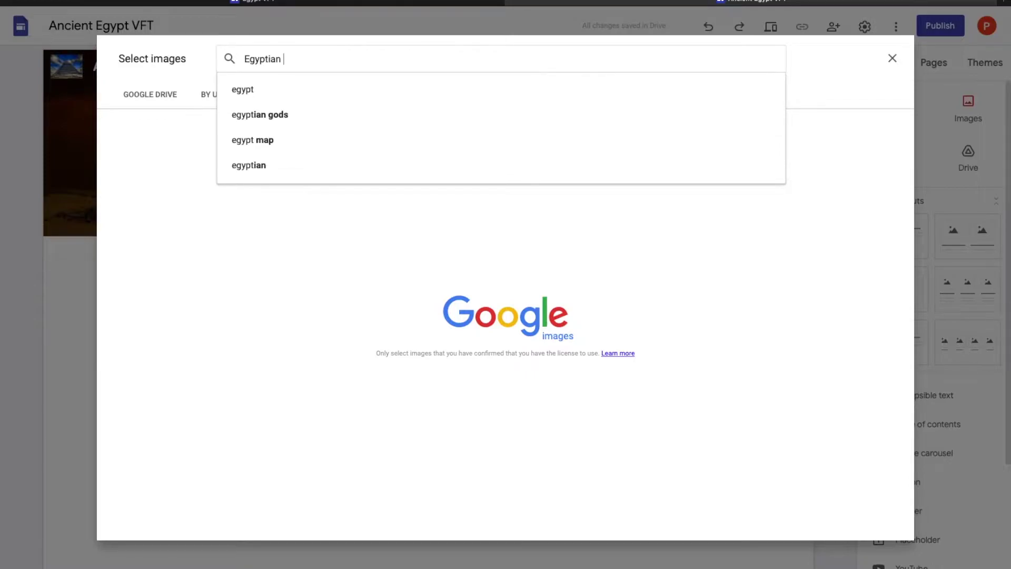
type("sphinx")
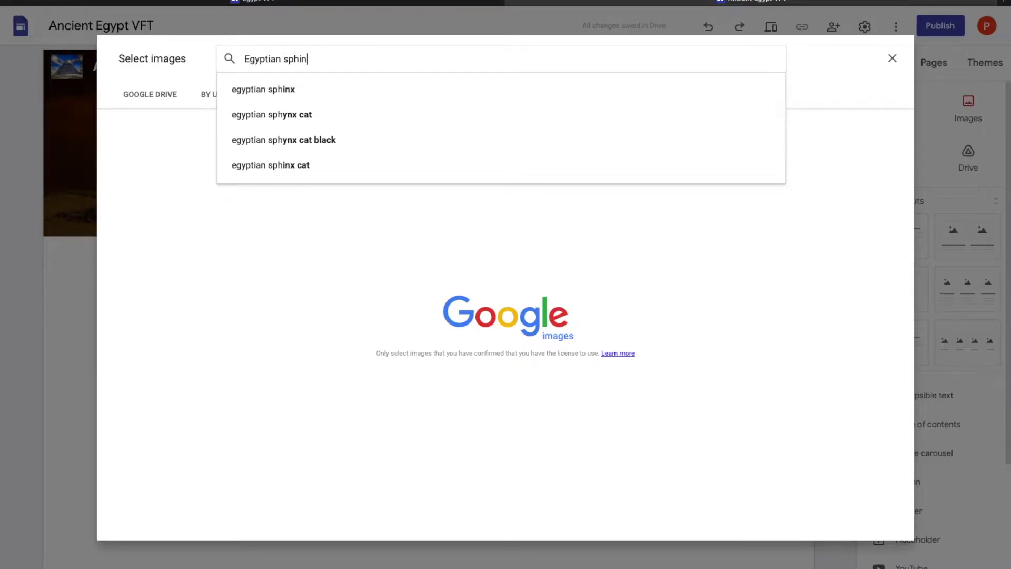
key("BackSpace")
key("BackSpace")
key("BackSpace")
key("BackSpace")
type("hynx")
key("Return")
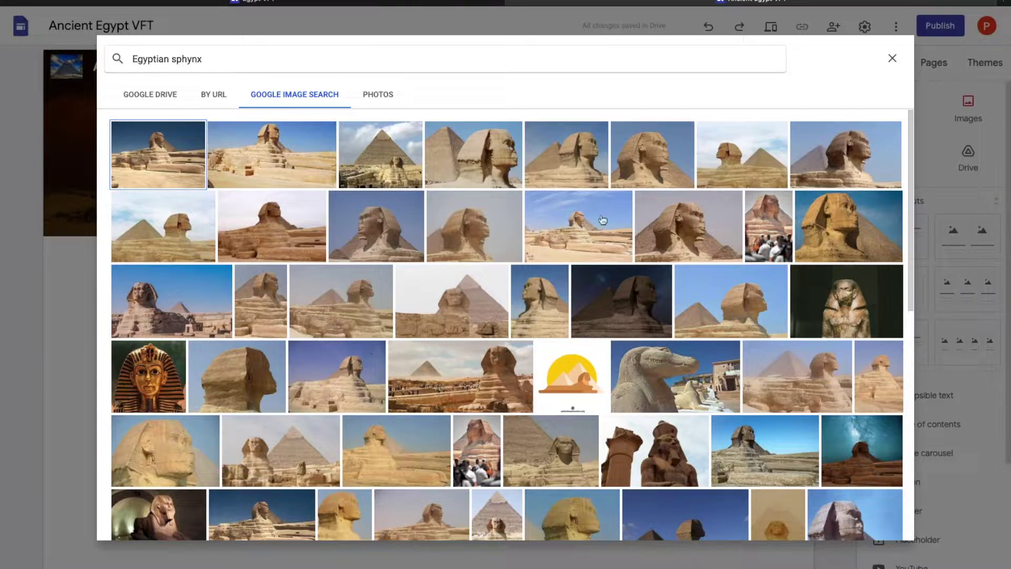
left_click(791, 163)
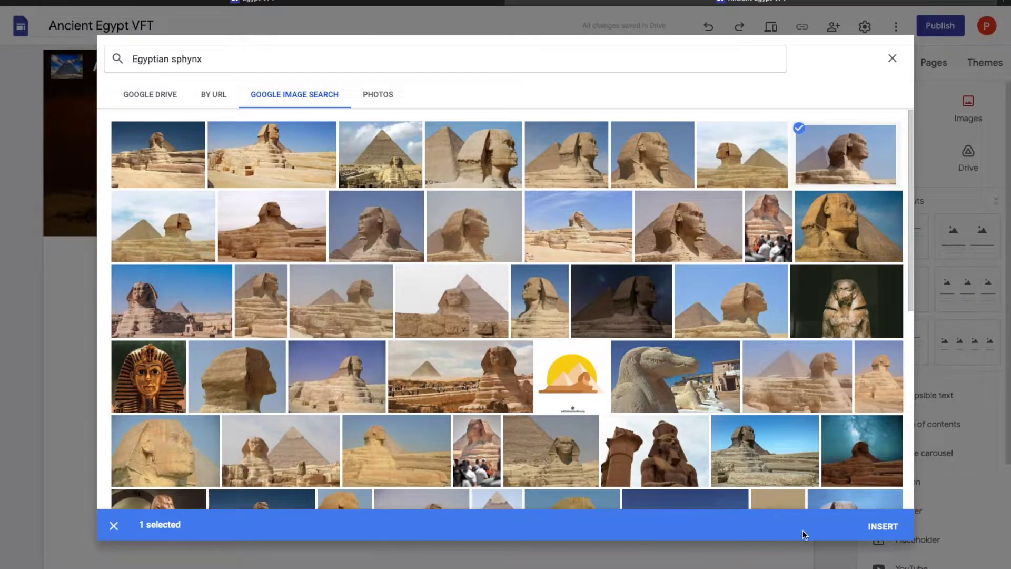
left_click(878, 526)
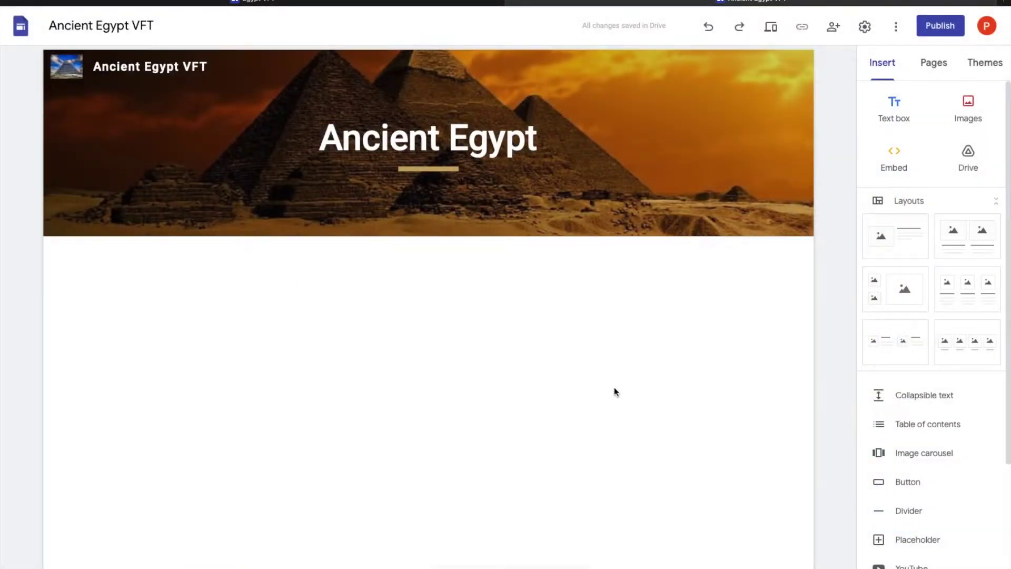
Step: Try the sphinx image at the centre and left of its section, and delete the whole section from the page
left_click_drag(247, 310, 472, 316)
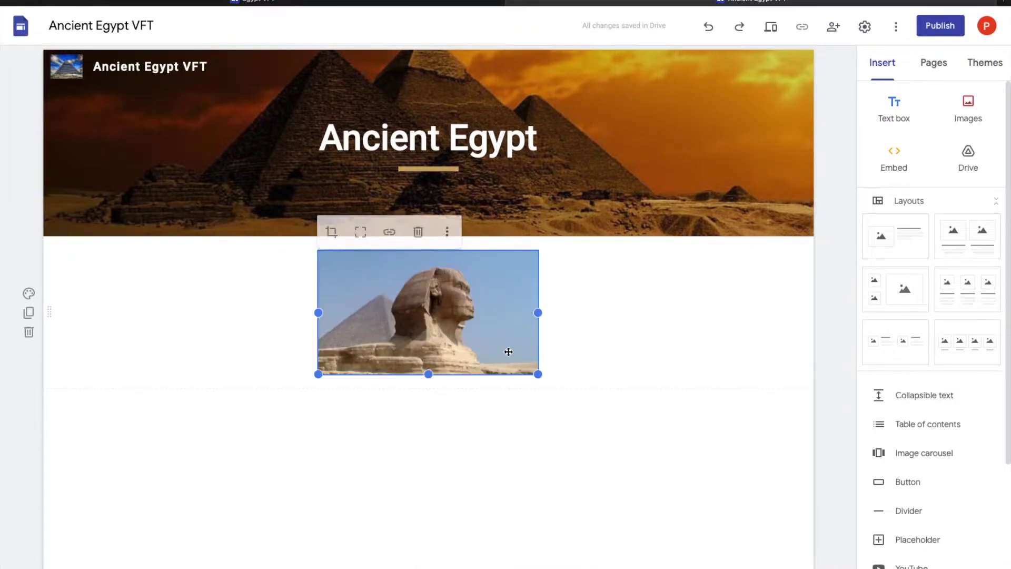
left_click_drag(379, 319, 200, 306)
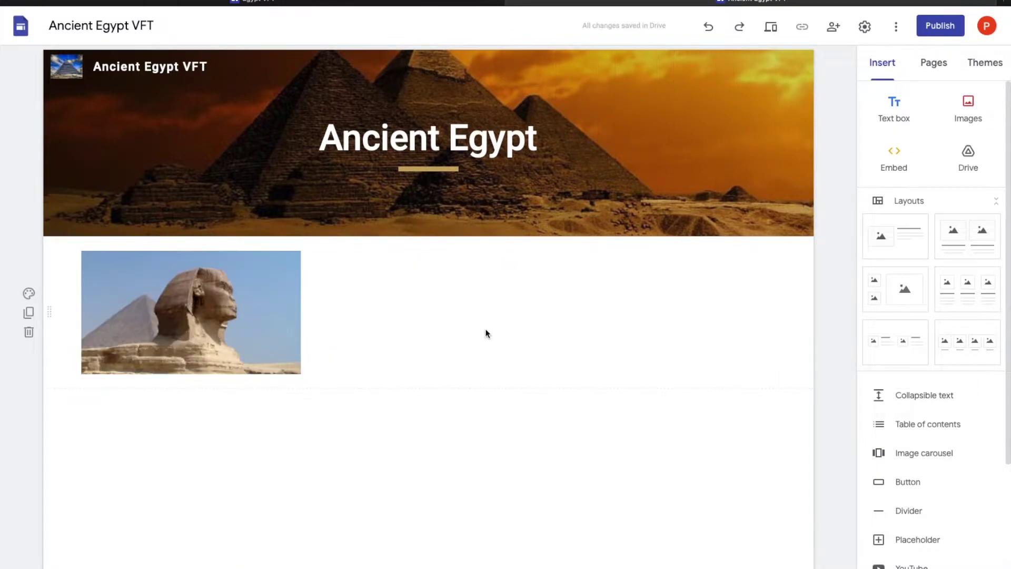
left_click(235, 309)
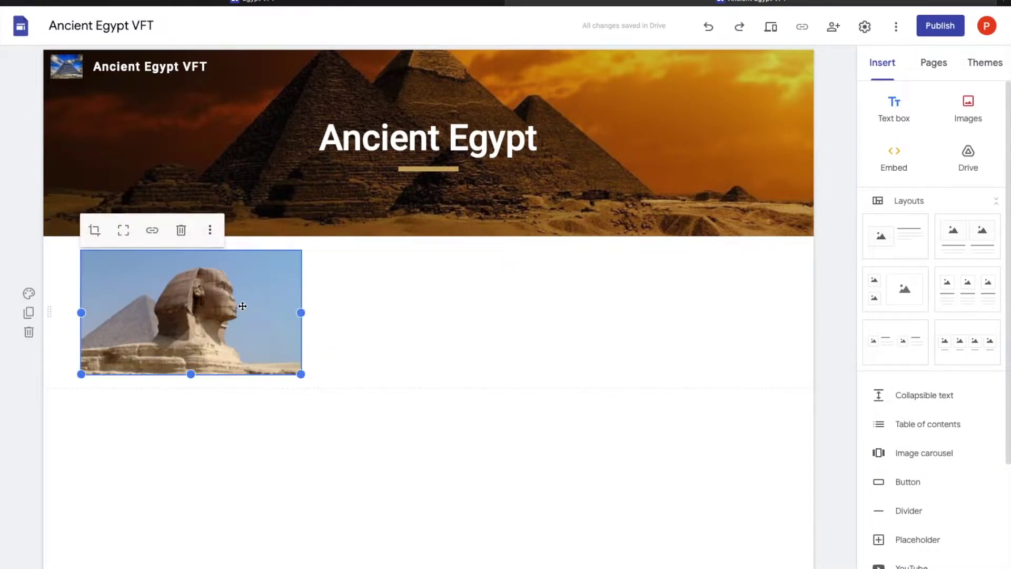
left_click(361, 298)
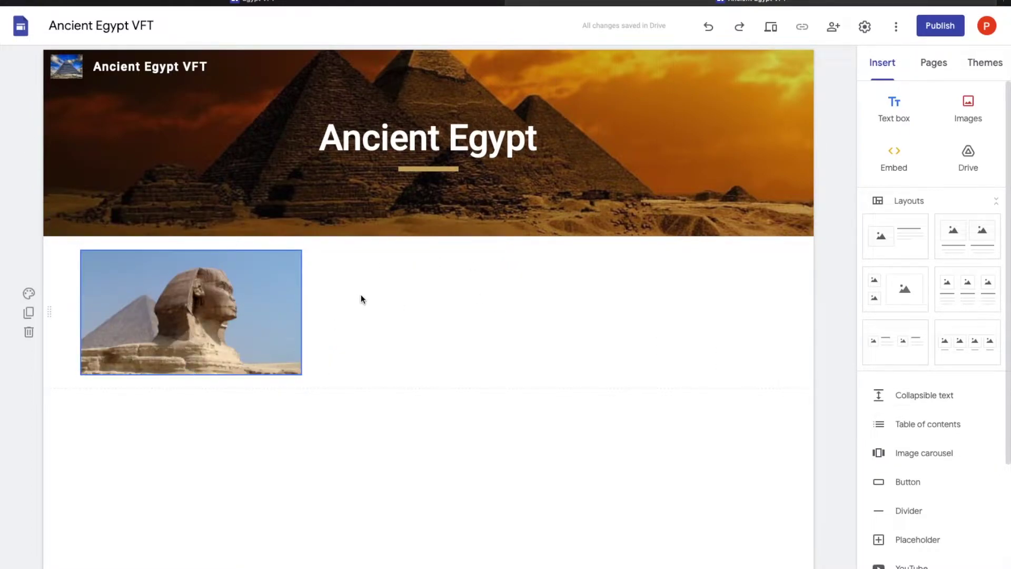
left_click(29, 332)
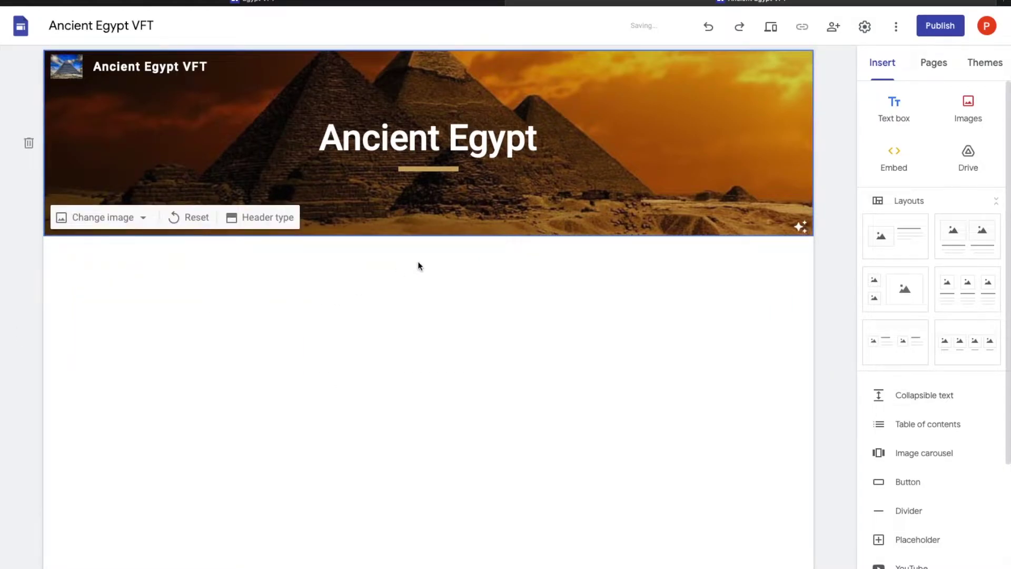
Step: Insert an image below the header from a Google image search for "Egyptian sphynx", using the third-row sphinx profile with a pyramid and blue sky
double_click(421, 271)
left_click(423, 236)
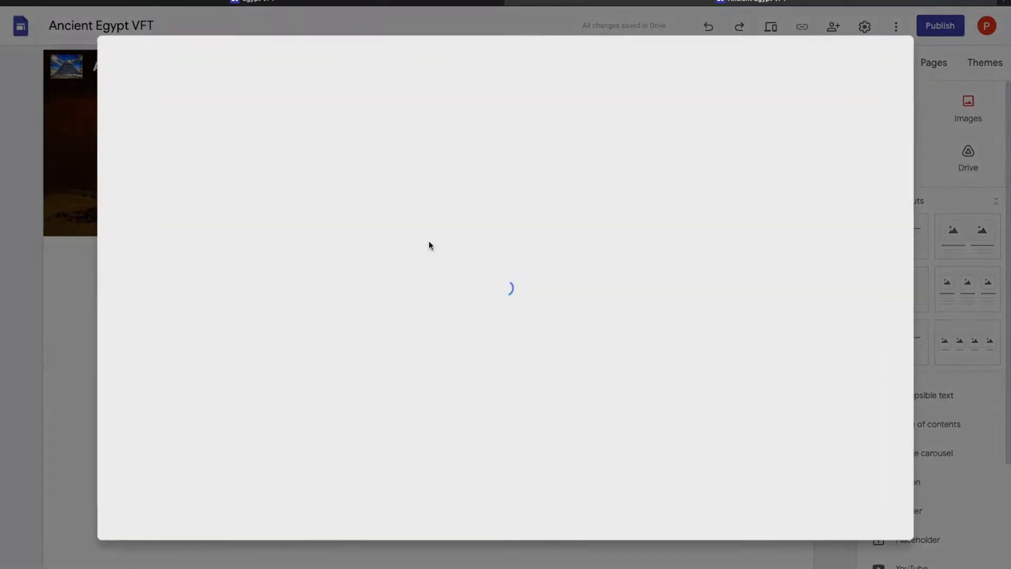
left_click(306, 97)
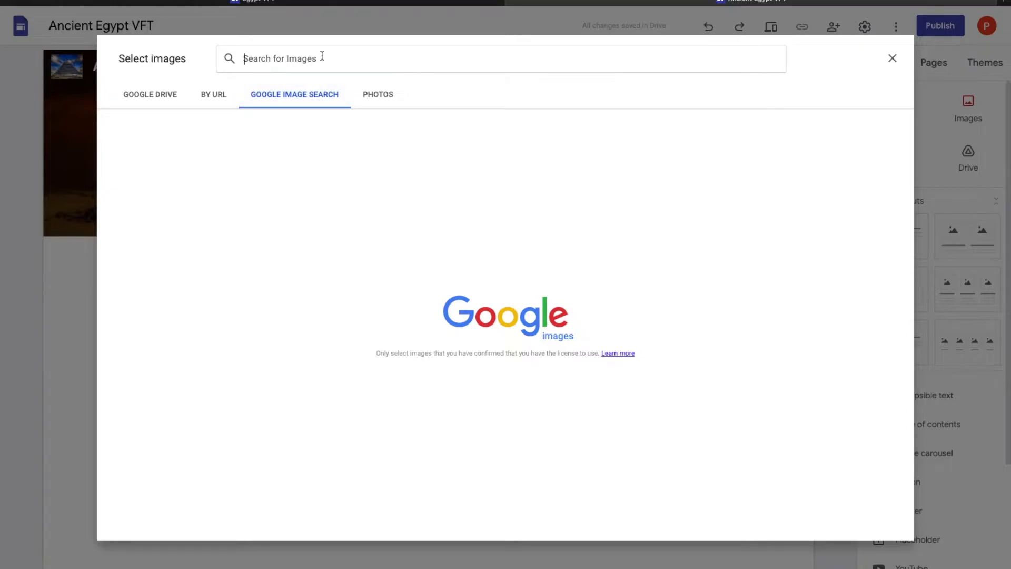
type("Egyptian ")
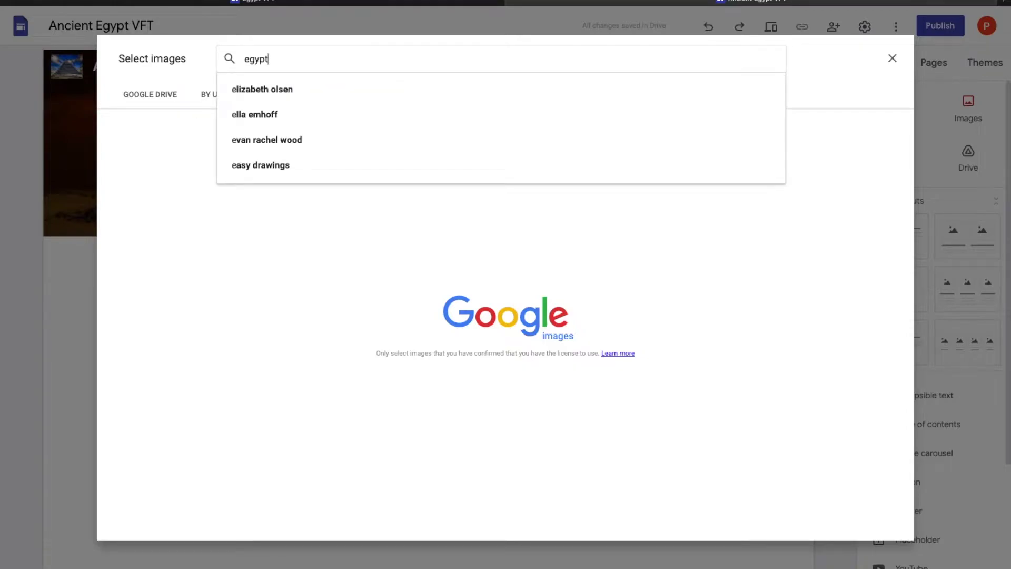
type("sphy")
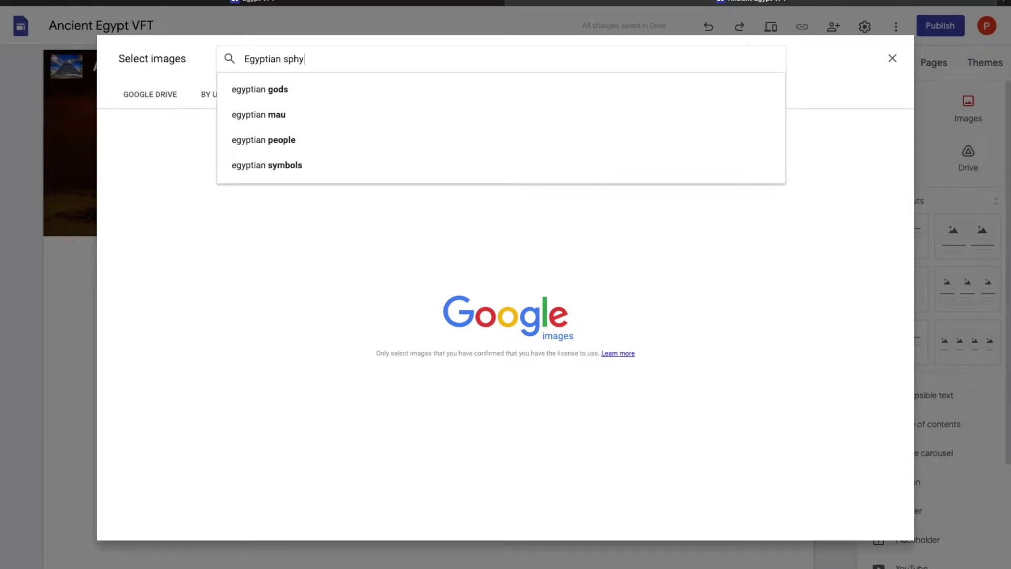
type("nx")
key("Return")
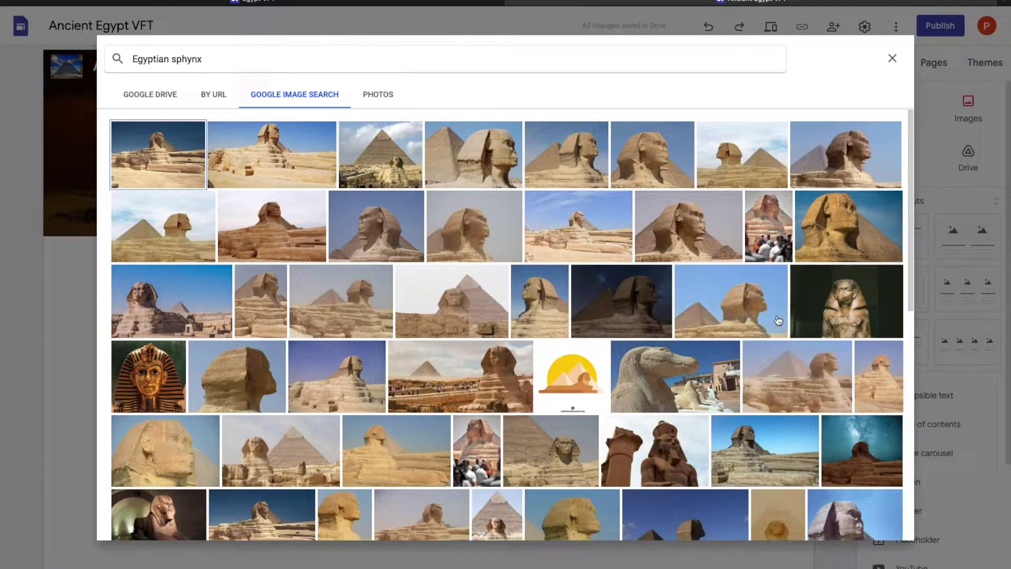
left_click(731, 300)
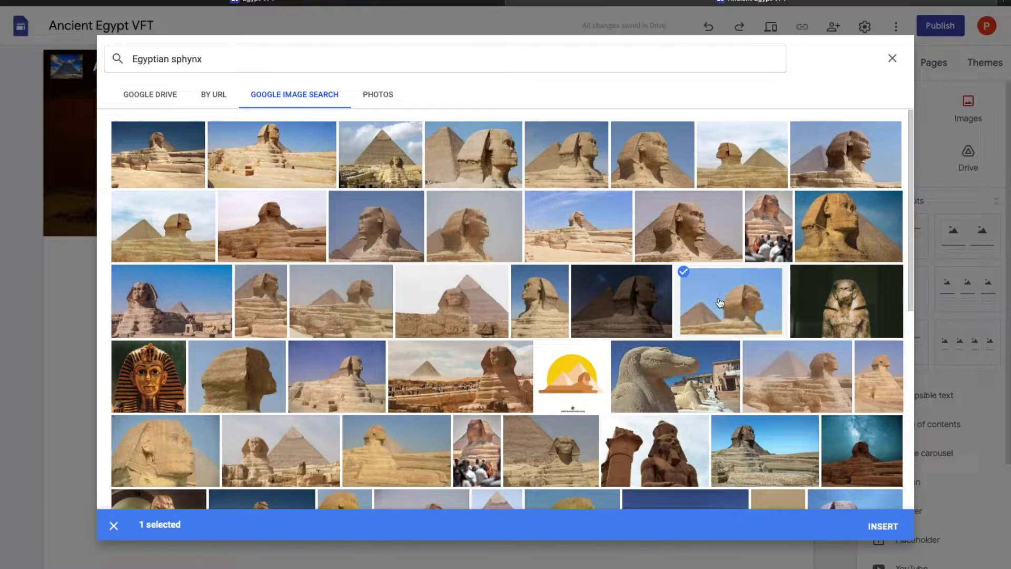
left_click(884, 527)
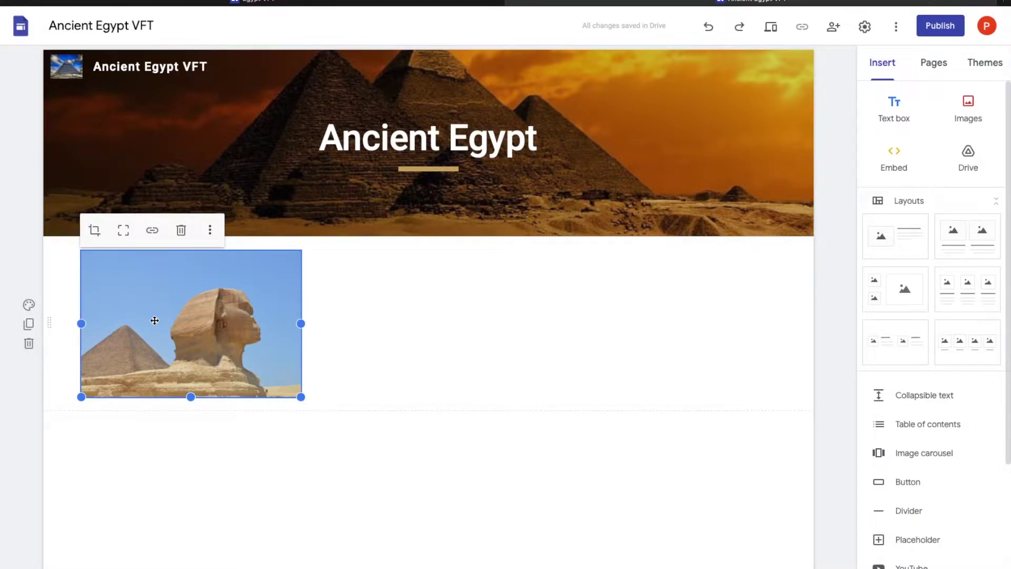
Step: Move the new sphinx image to the middle of its section and enlarge it to about half the section's content width
left_click_drag(277, 298, 462, 302)
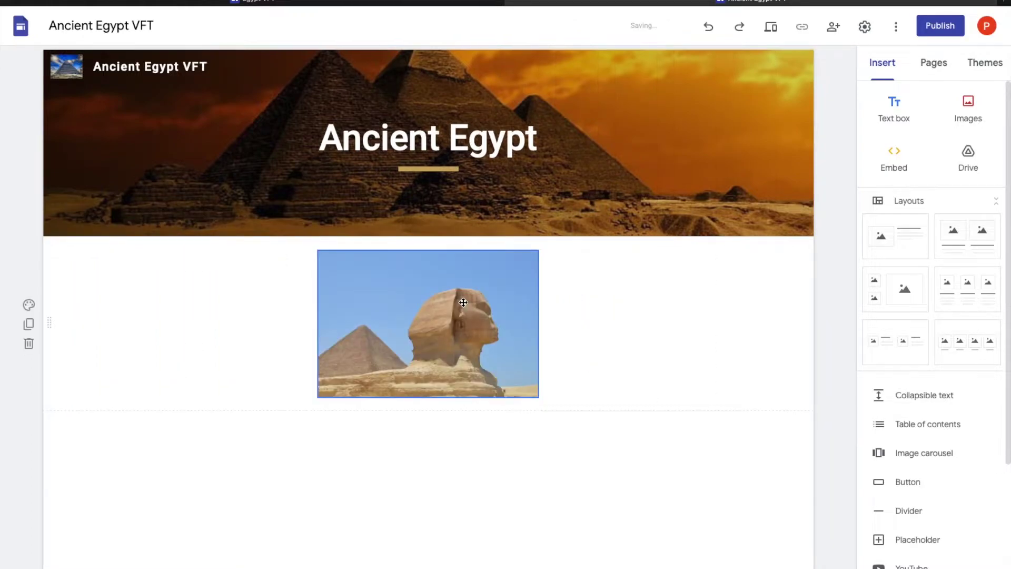
left_click(451, 372)
left_click_drag(538, 398, 441, 402)
left_click(480, 385)
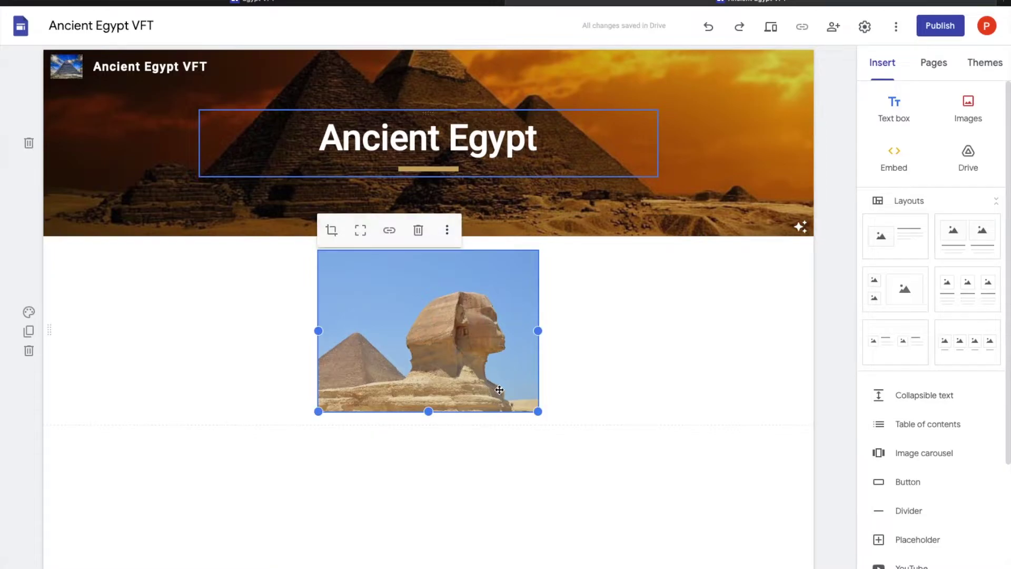
left_click_drag(538, 412, 613, 454)
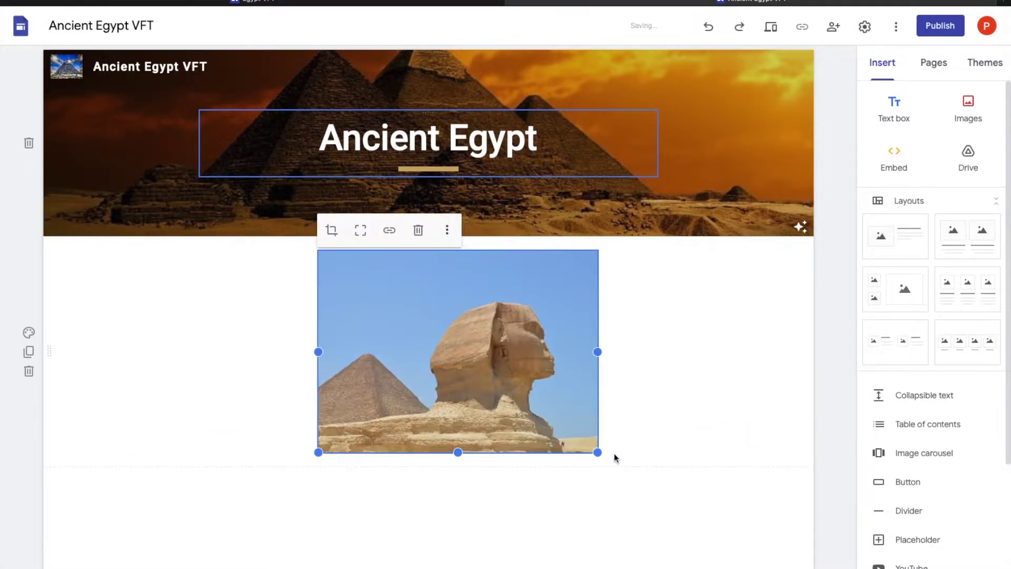
left_click_drag(445, 375, 424, 374)
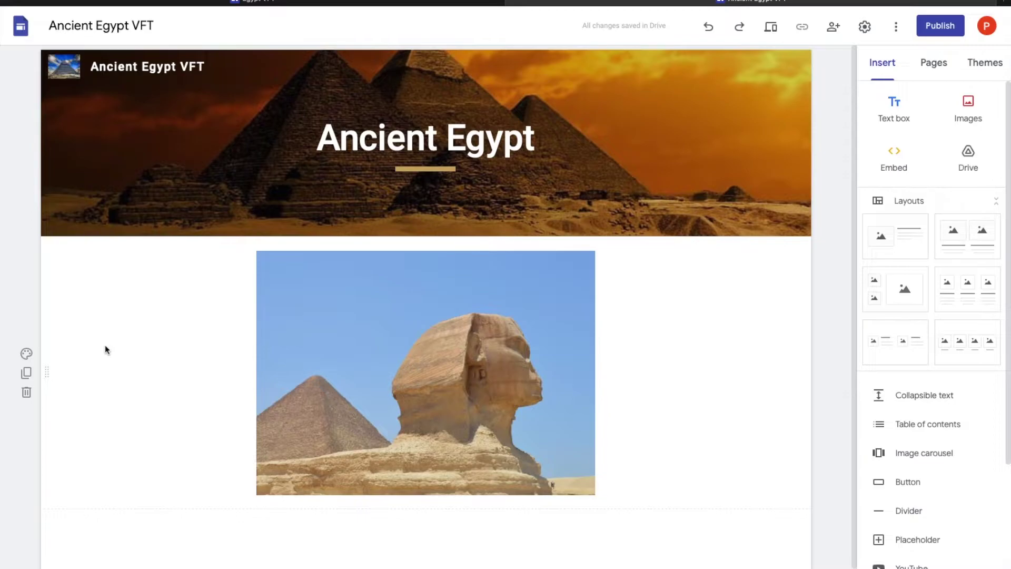
Step: Set the sphinx section's background to Emphasis 1, trying Emphasis 2 for comparison
left_click(28, 356)
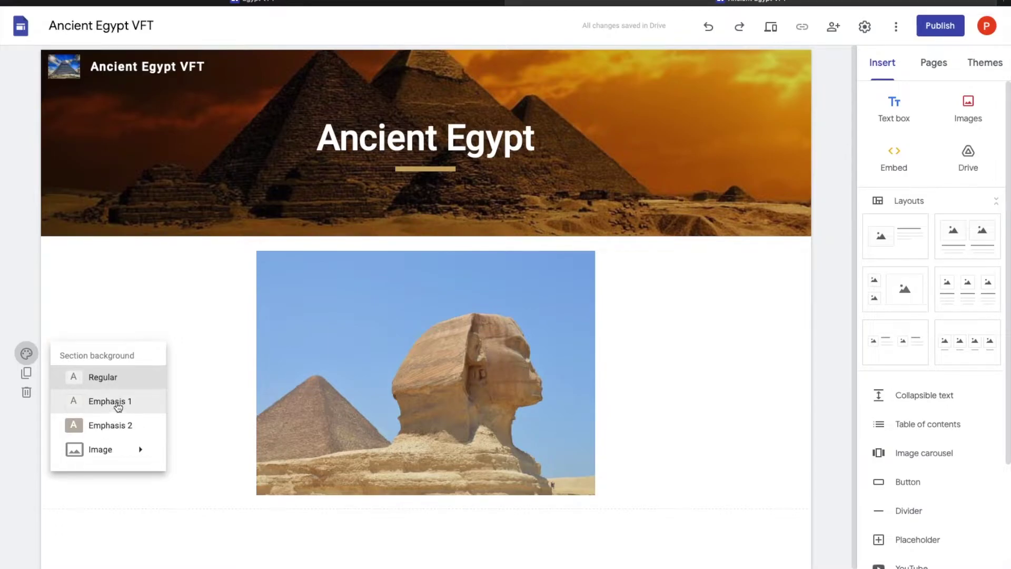
left_click(121, 408)
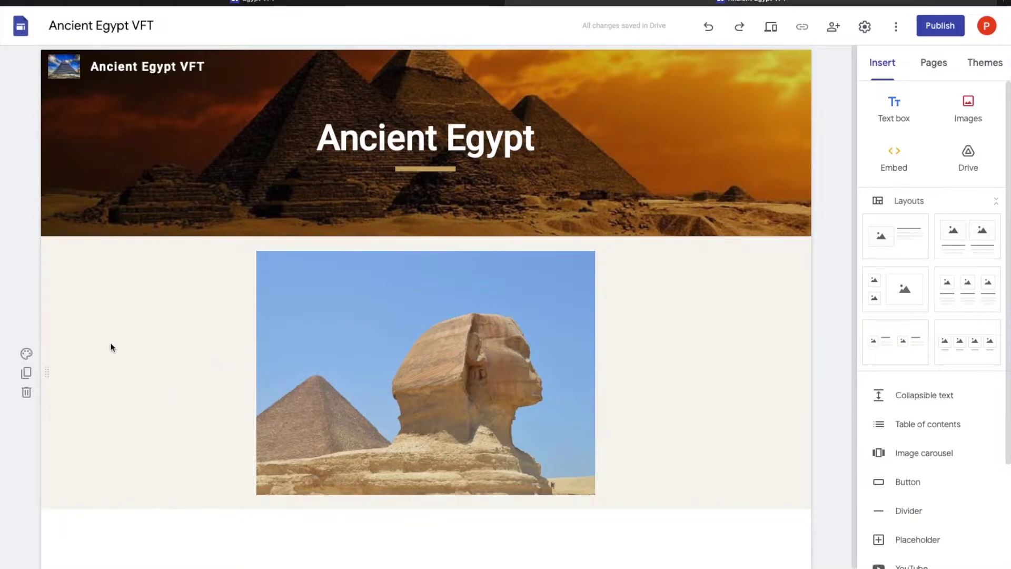
left_click(26, 353)
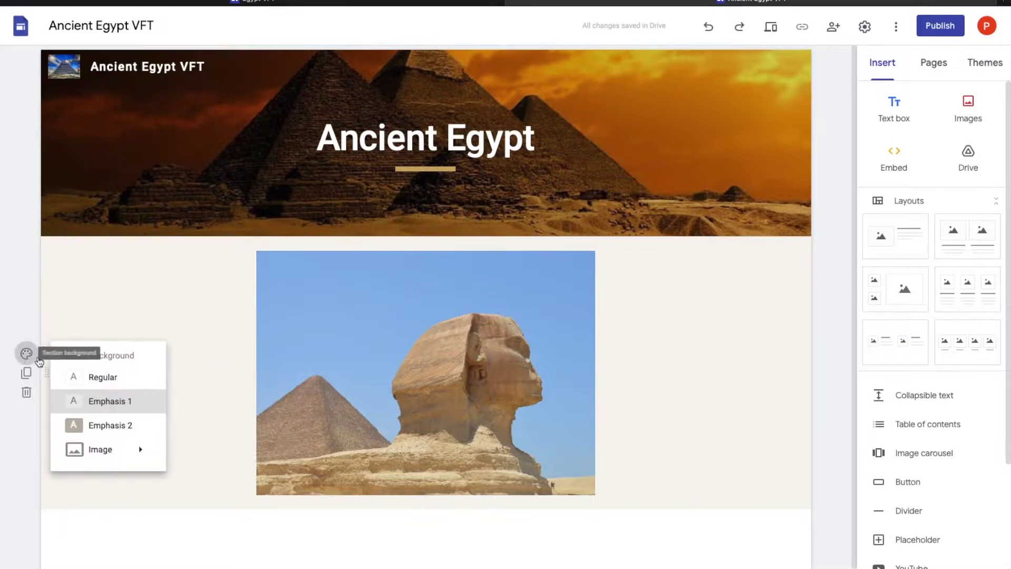
left_click(117, 424)
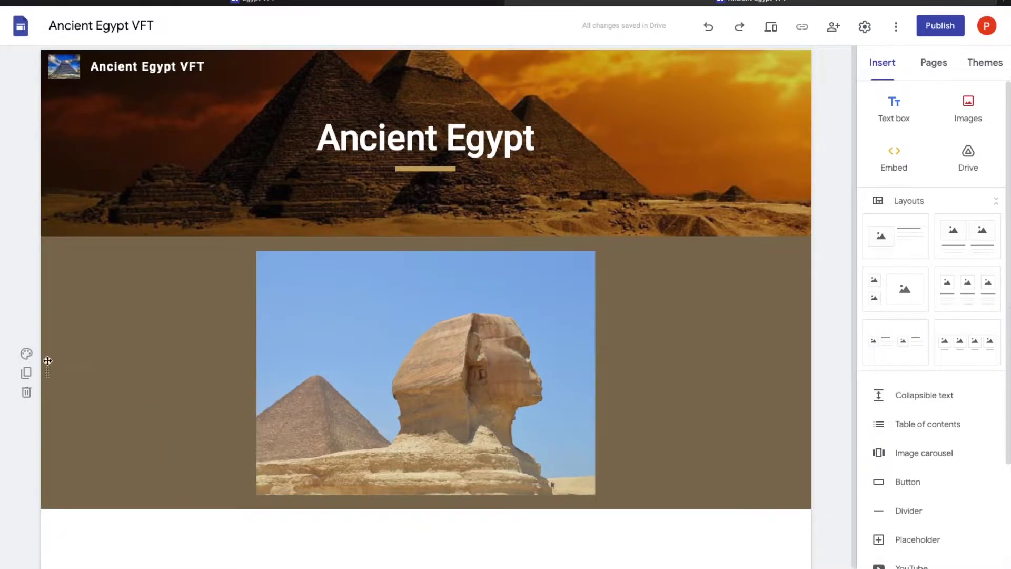
left_click(26, 353)
left_click(102, 402)
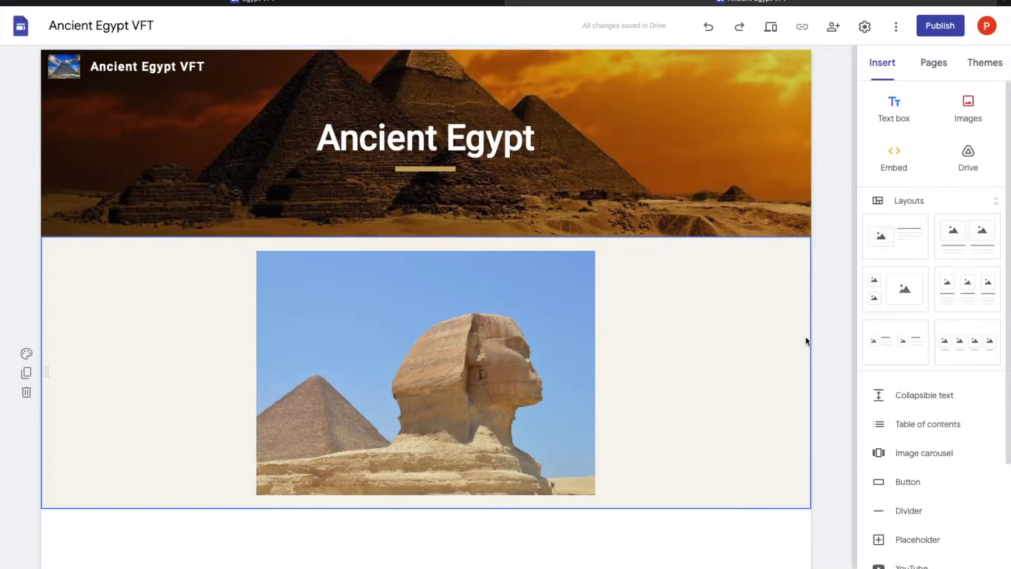
Step: Insert a divider on the page below the sphinx image section
scroll(826, 317, "down", 1)
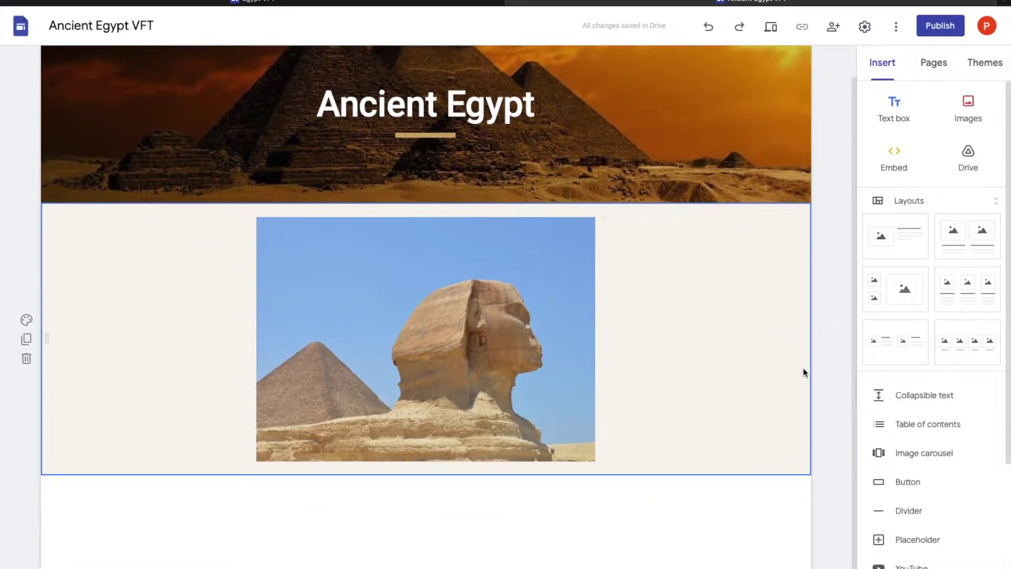
left_click(907, 512)
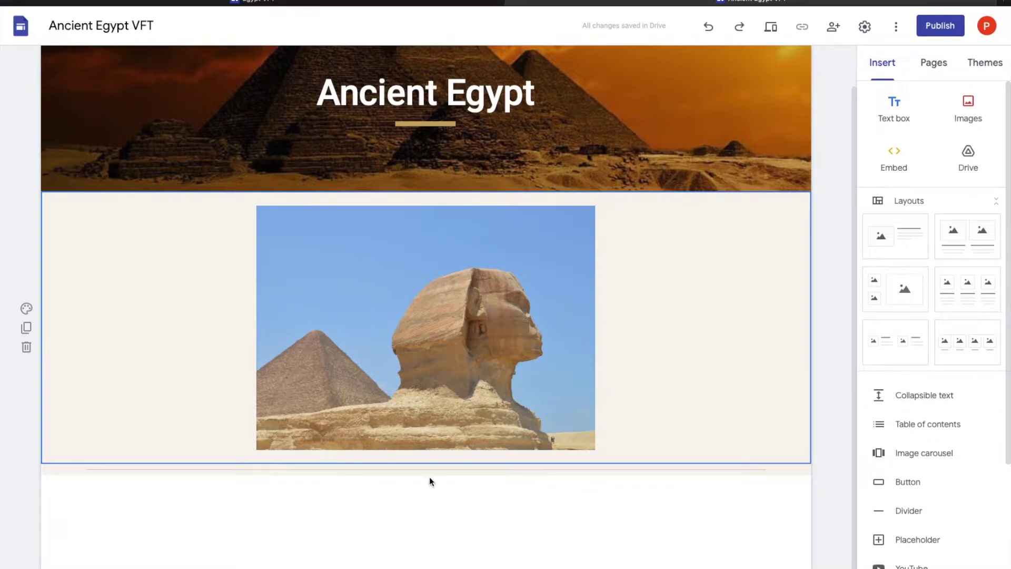
left_click(439, 502)
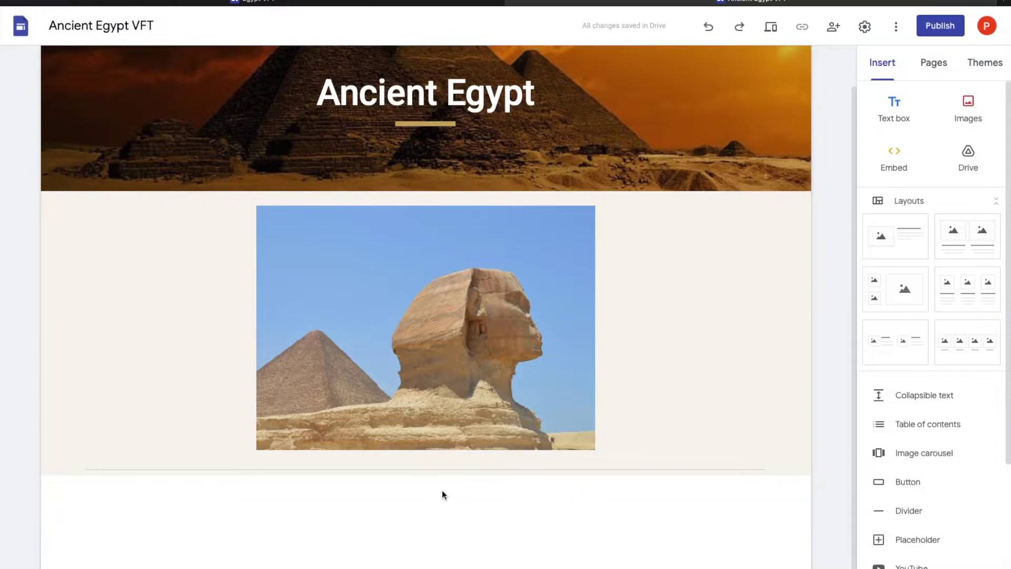
Step: Add a text box below the sphinx image and paste in the copied Wikipedia paragraph about Ancient Egypt
double_click(419, 523)
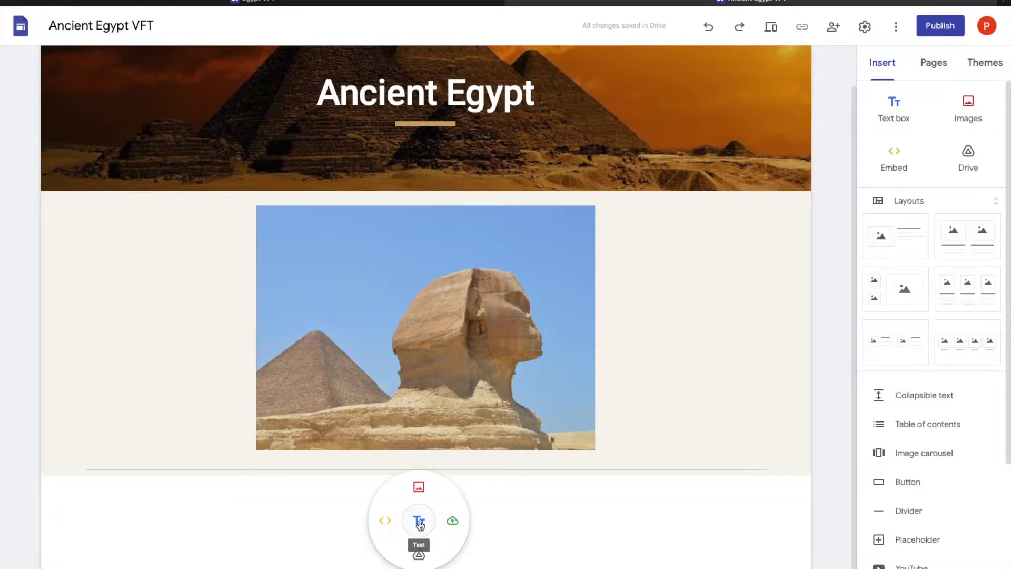
double_click(444, 519)
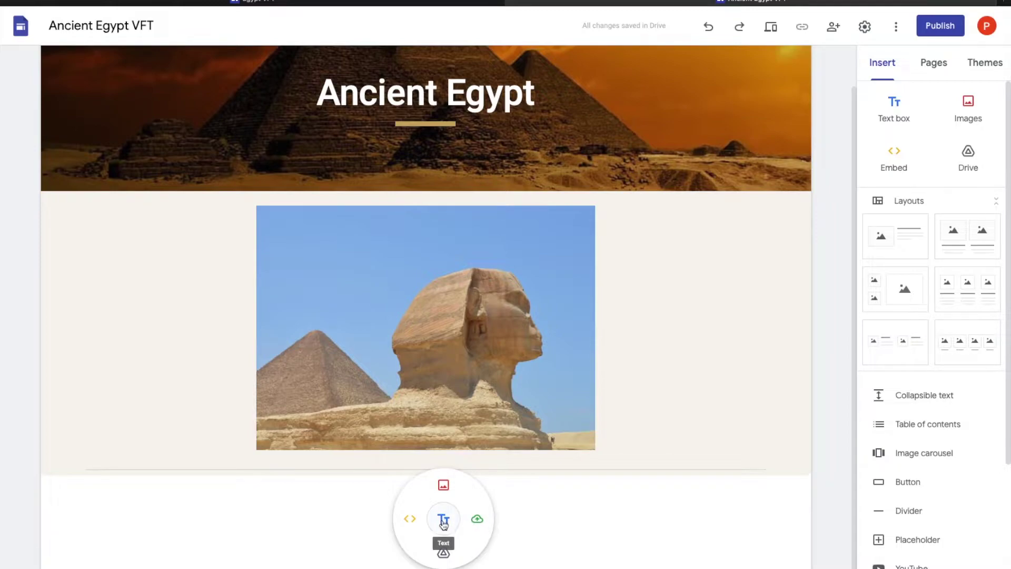
left_click(444, 520)
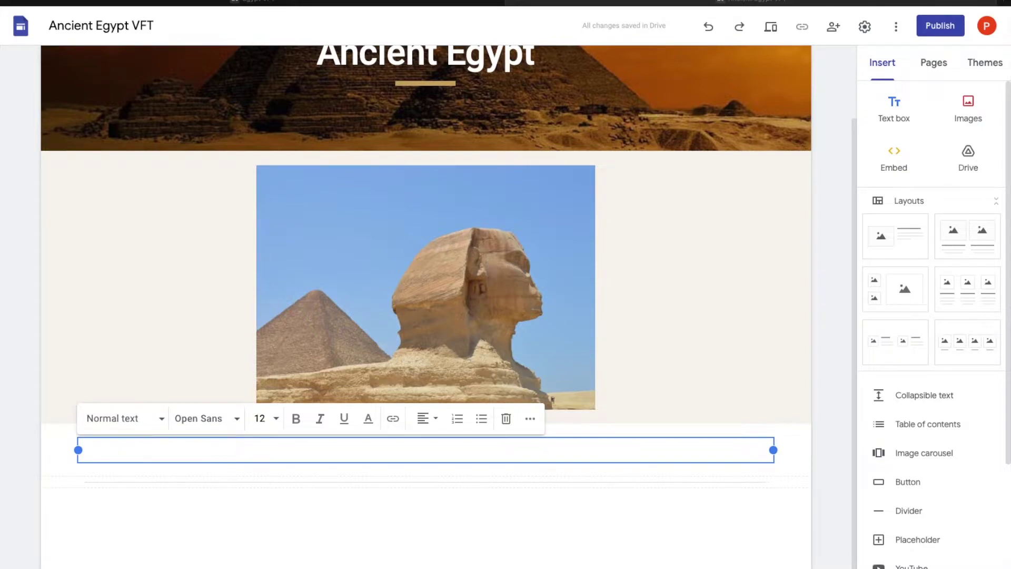
right_click(403, 449)
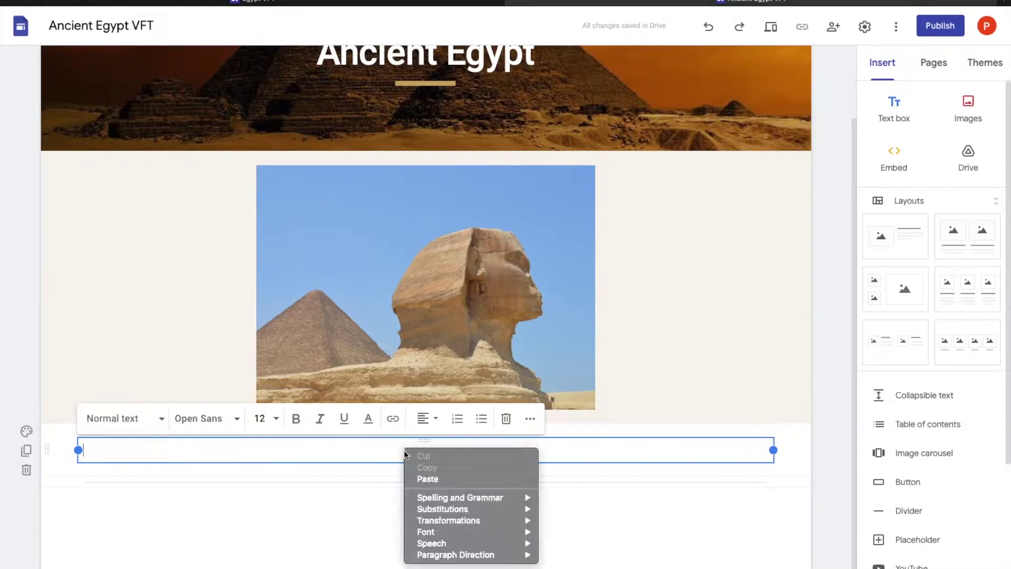
left_click(441, 478)
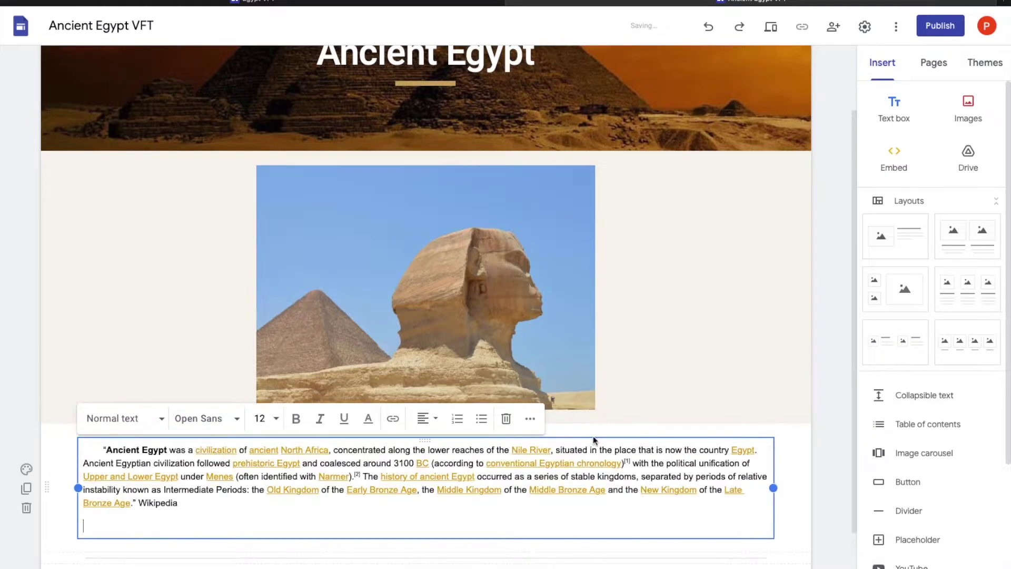
left_click(477, 465)
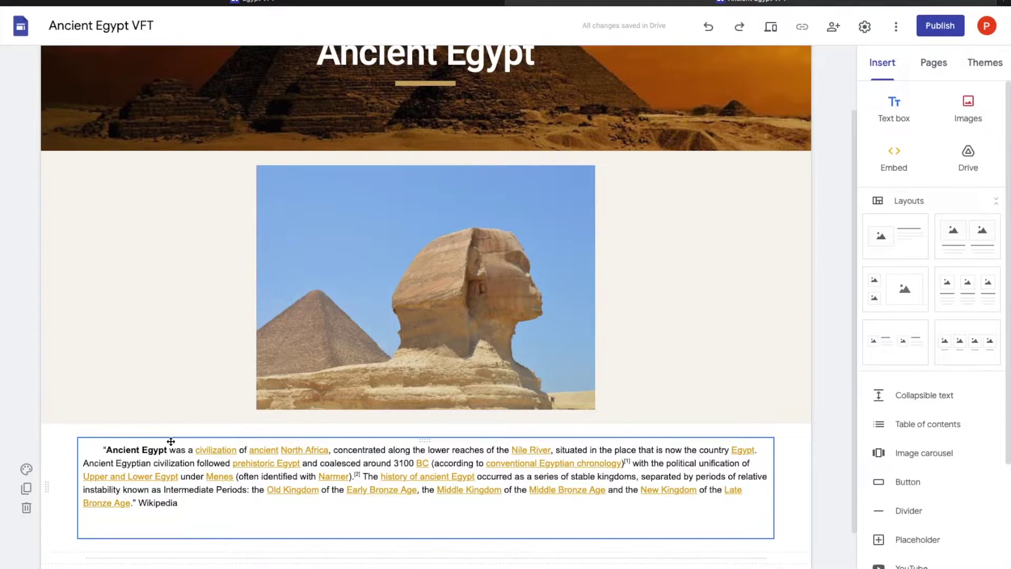
Step: Give the text section the Emphasis 1 background and move the divider up between the sphinx image and the paragraph
left_click(26, 469)
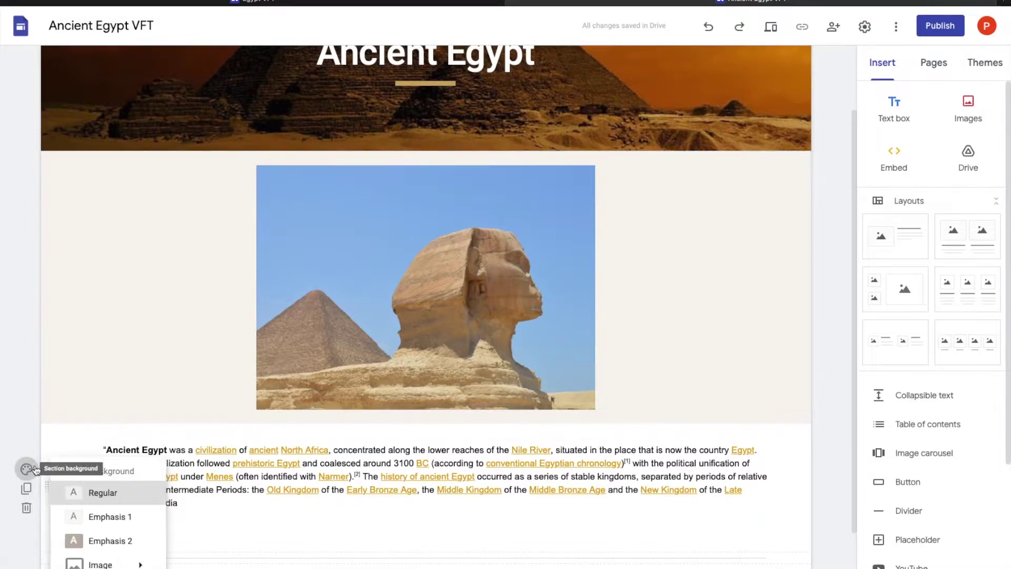
left_click(94, 518)
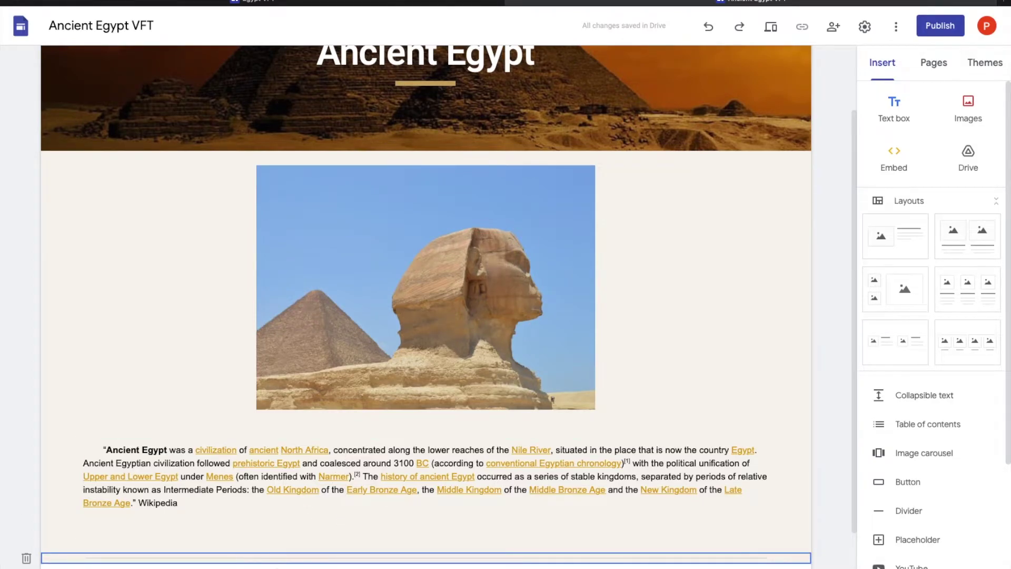
scroll(282, 562, "down", 2)
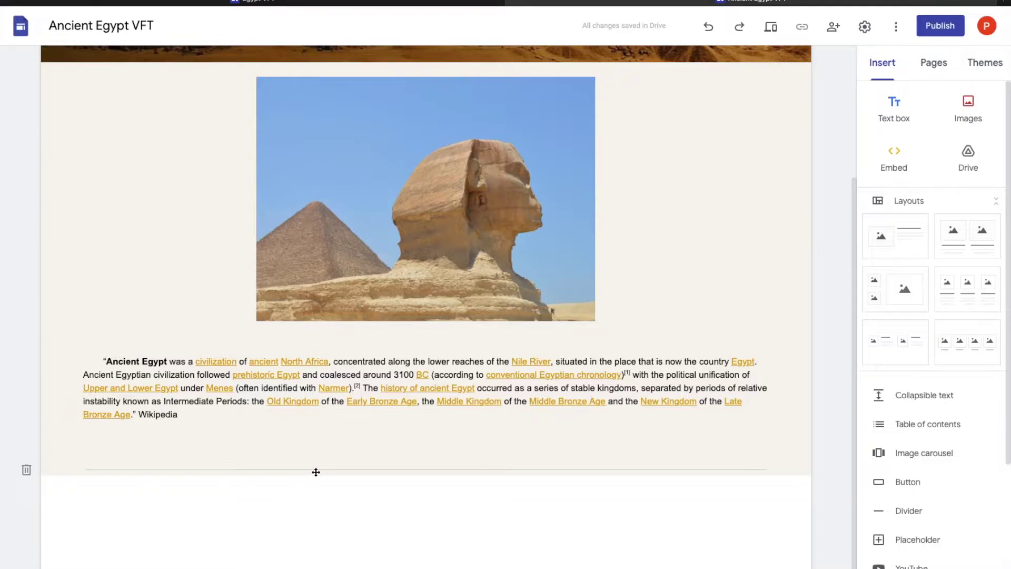
left_click_drag(228, 473, 254, 339)
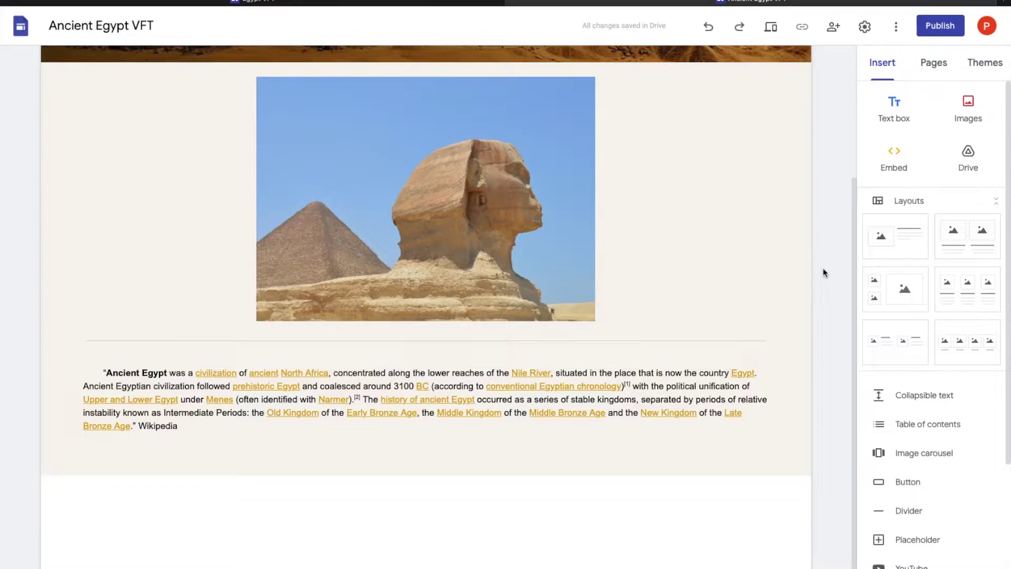
left_click(594, 429)
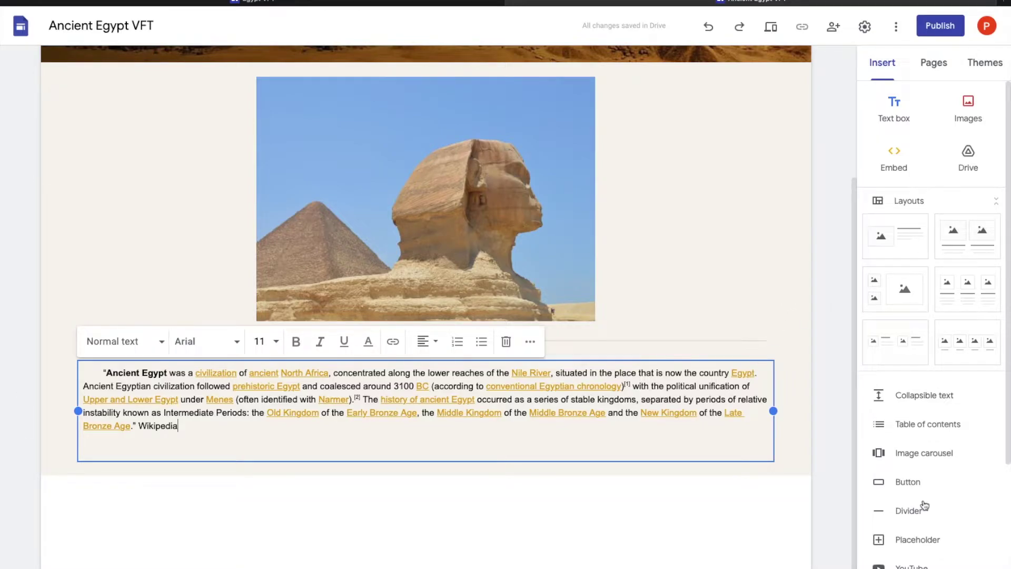
Step: Insert a divider beneath the Ancient Egypt paragraph section
left_click(816, 400)
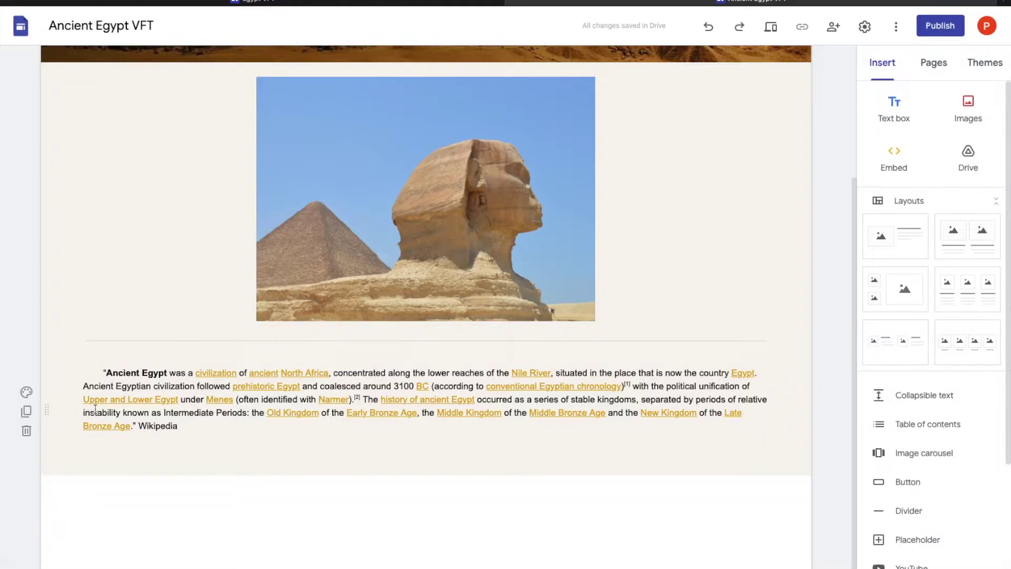
left_click(788, 417)
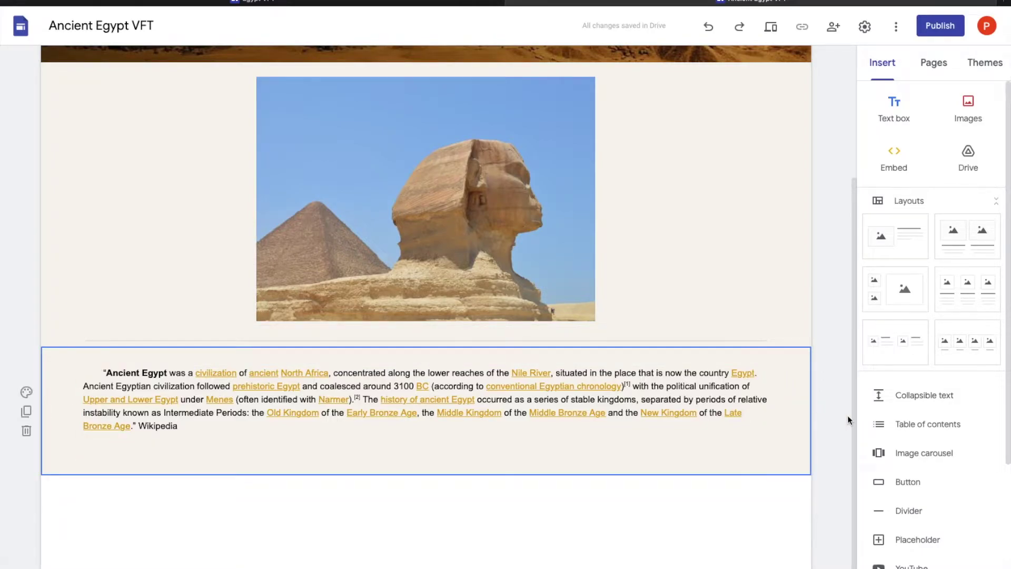
left_click(908, 510)
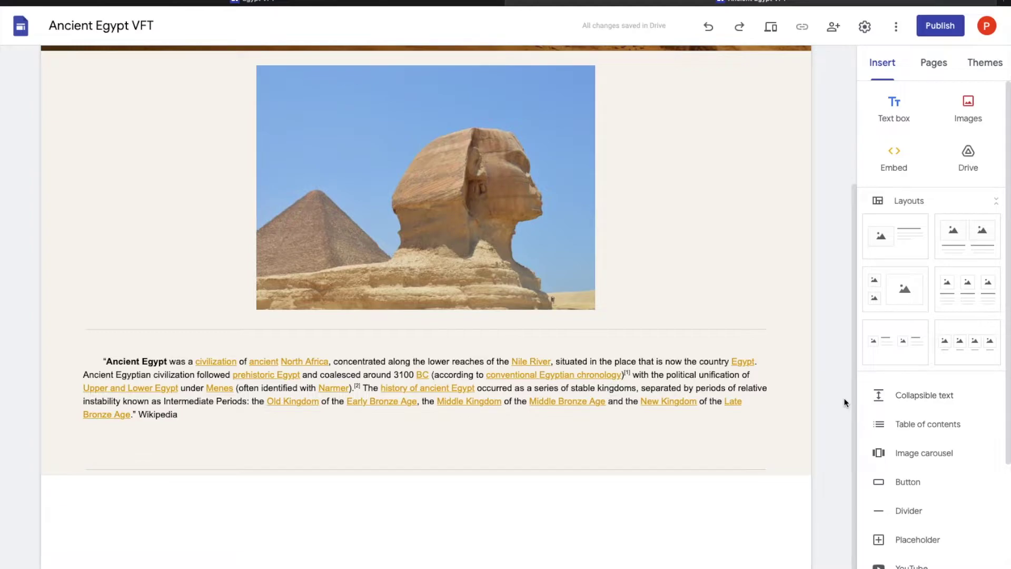
Step: Examine the page layout and the quick-insert options offered in the empty areas of the sphinx and paragraph sections
scroll(840, 373, "up", 1)
scroll(841, 370, "up", 1)
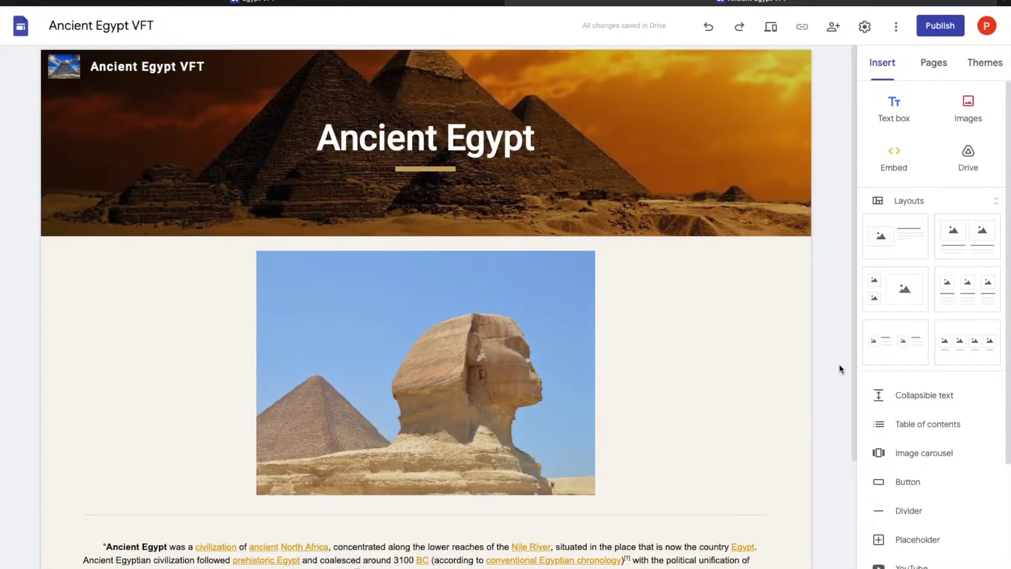
scroll(838, 367, "down", 1)
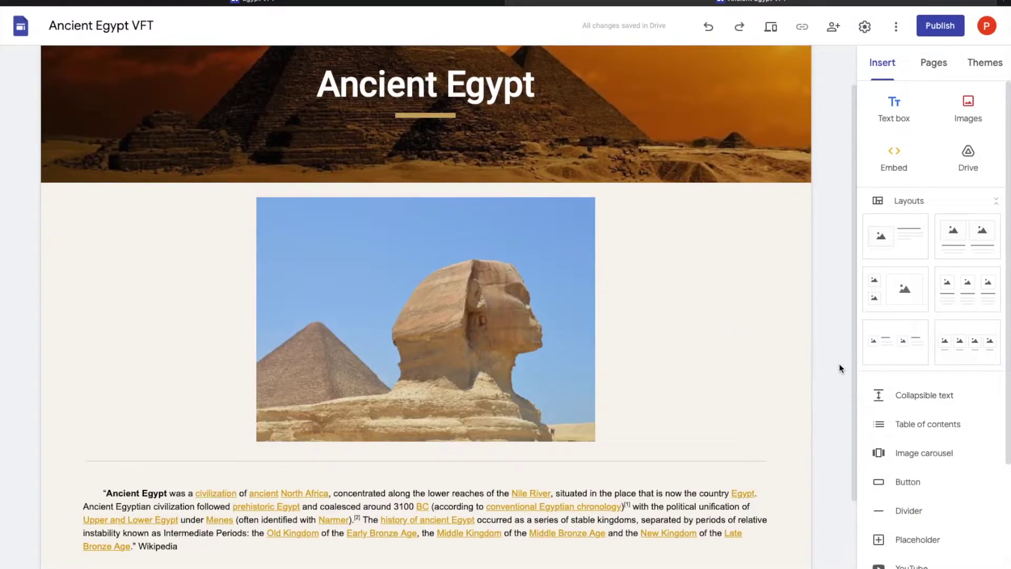
double_click(728, 347)
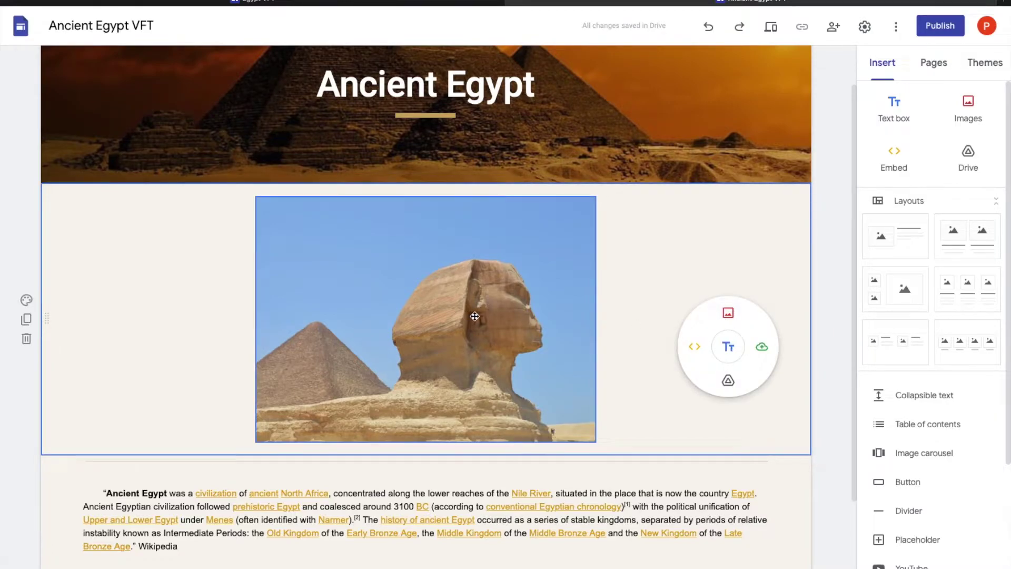
left_click(811, 301)
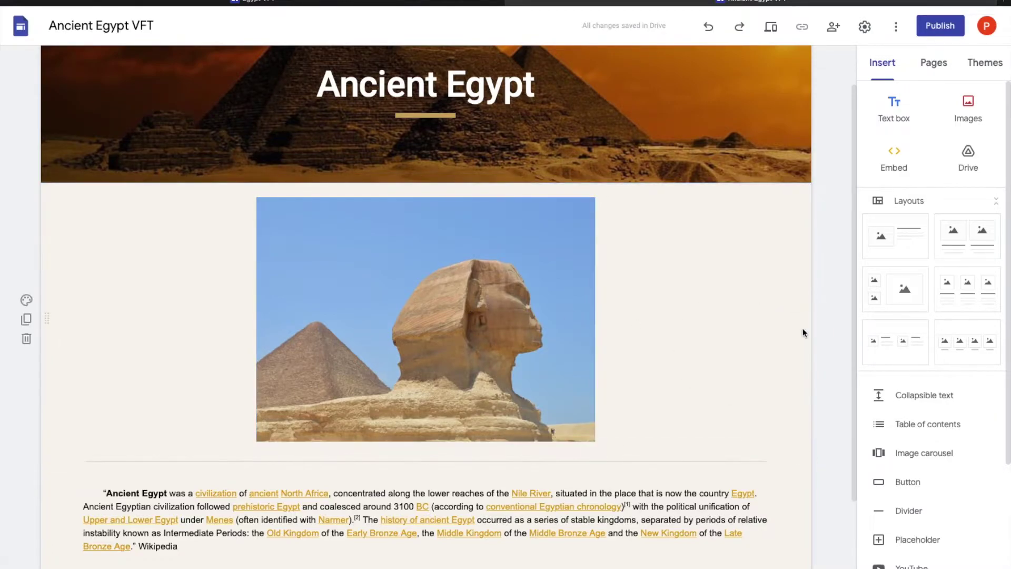
scroll(799, 506, "down", 2)
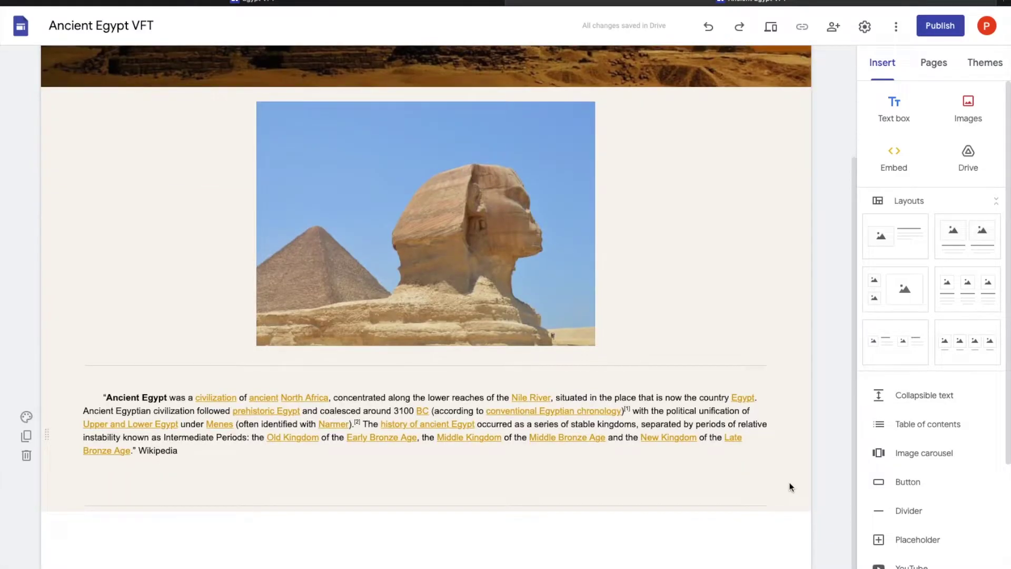
double_click(783, 456)
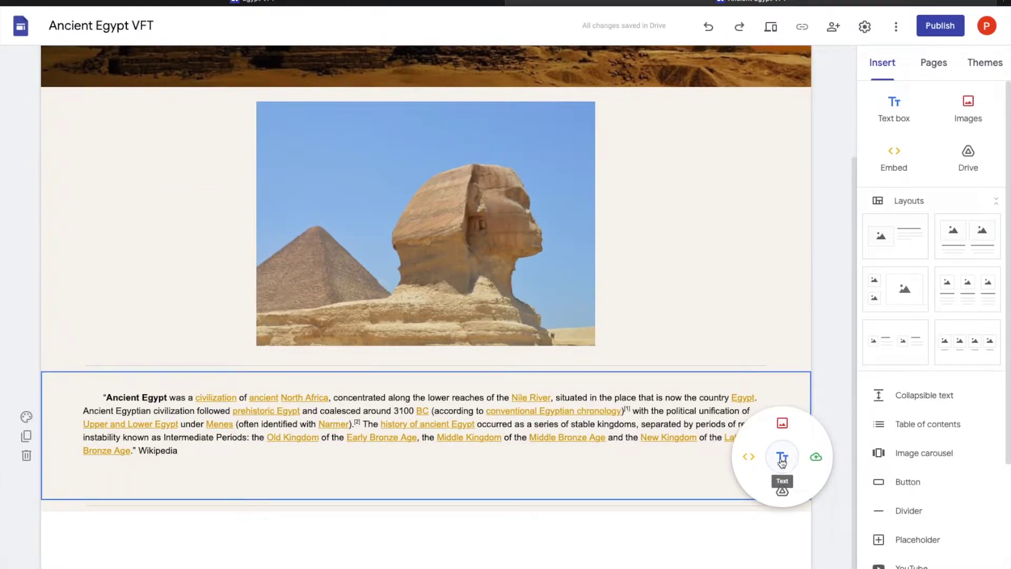
left_click(824, 394)
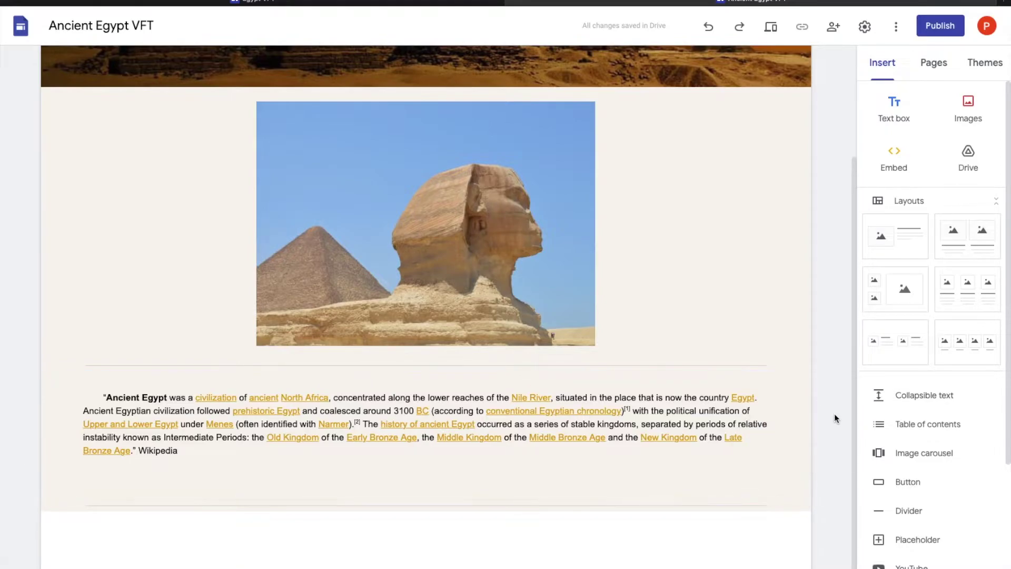
scroll(824, 393, "up", 1)
scroll(824, 392, "up", 3)
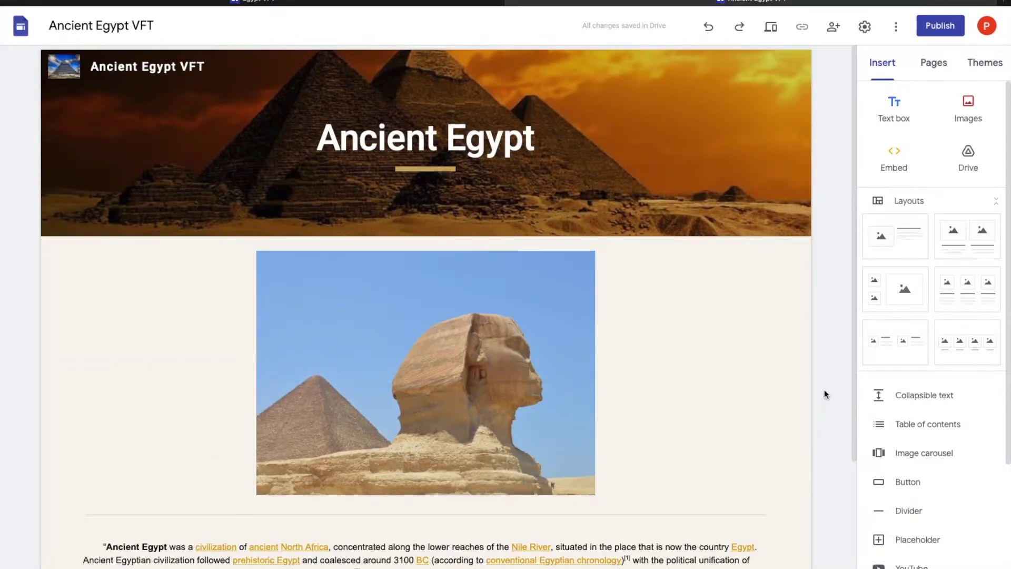
scroll(816, 377, "down", 2)
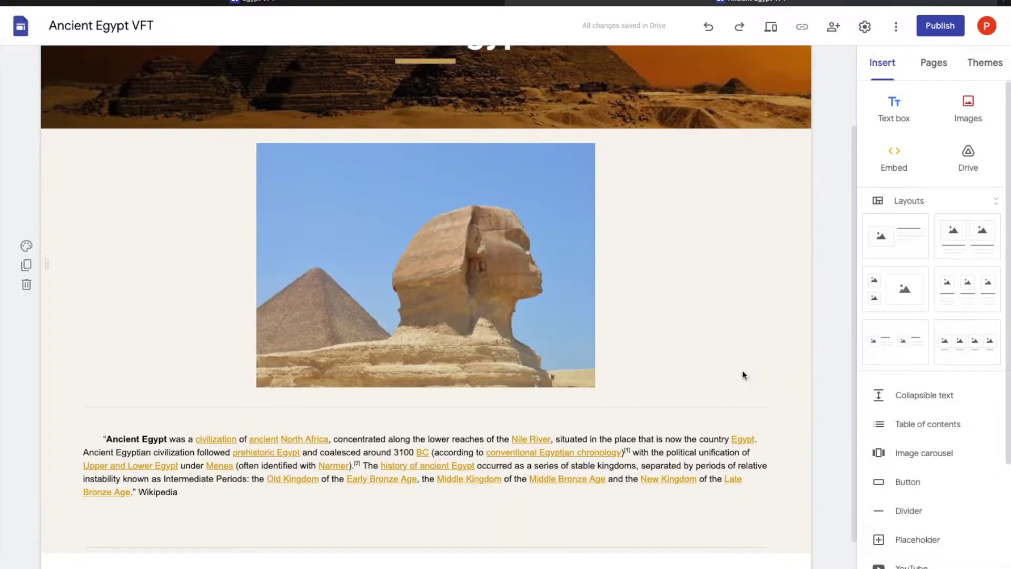
left_click(538, 305)
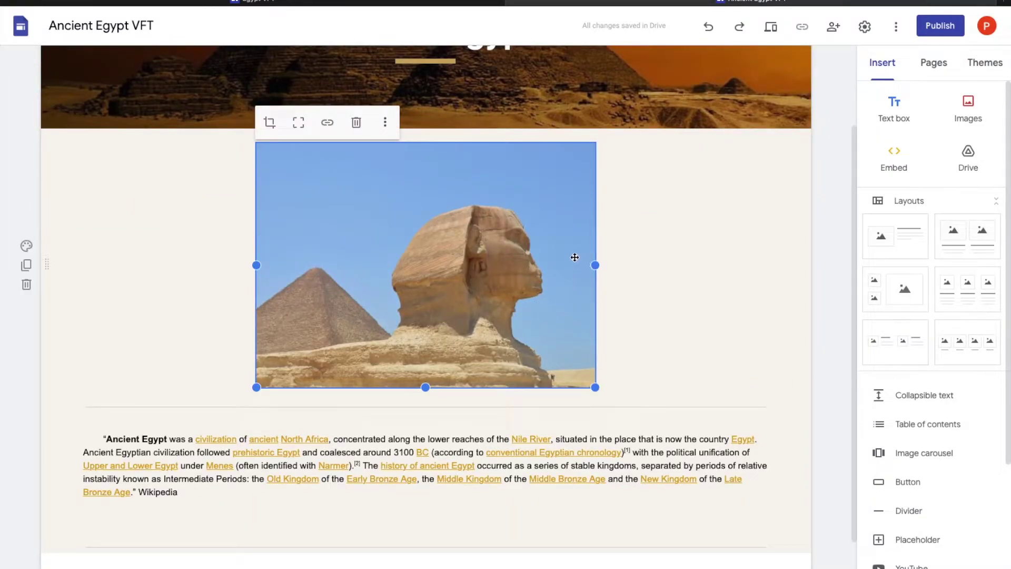
left_click(840, 274)
left_click(379, 285)
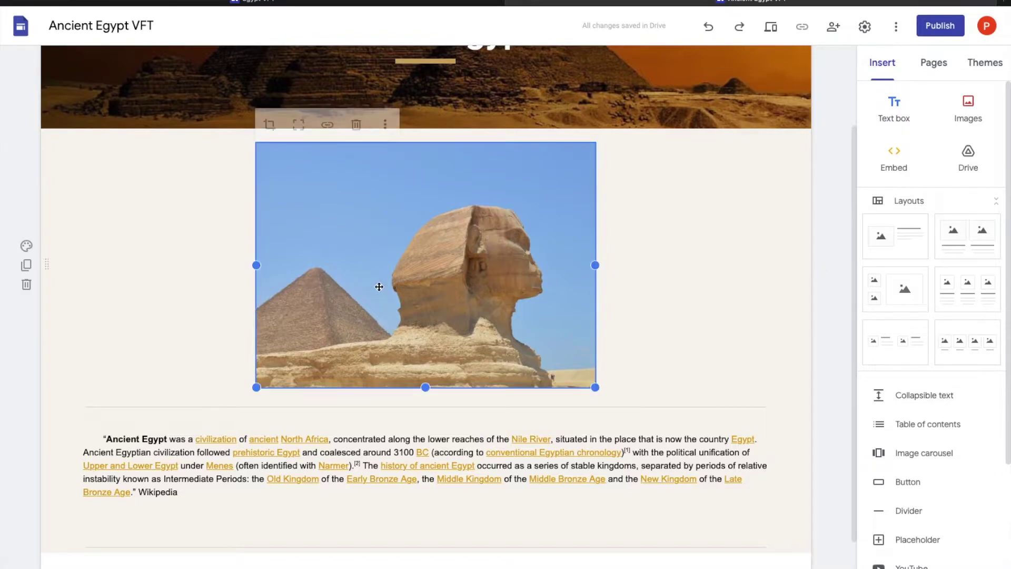
double_click(691, 273)
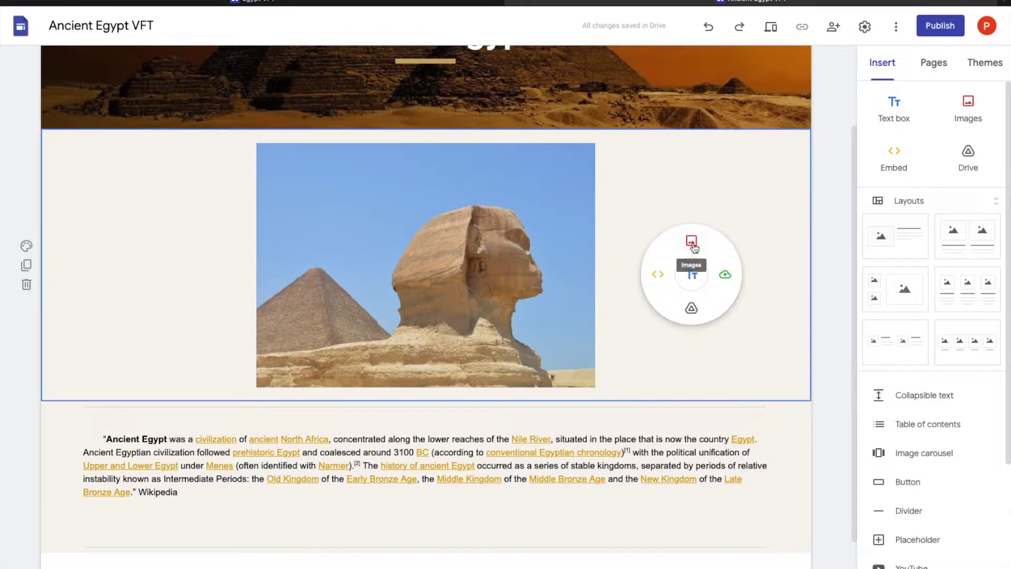
left_click(826, 213)
Step: Start a new image carousel and search Google Images for "egyptian pyramids" to fill it
scroll(830, 217, "down", 2)
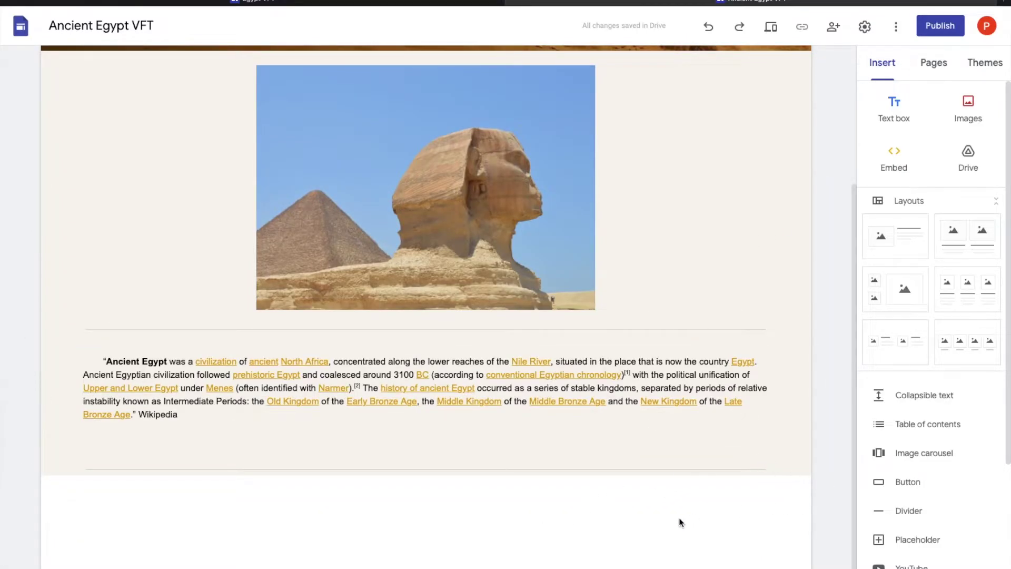
left_click(924, 456)
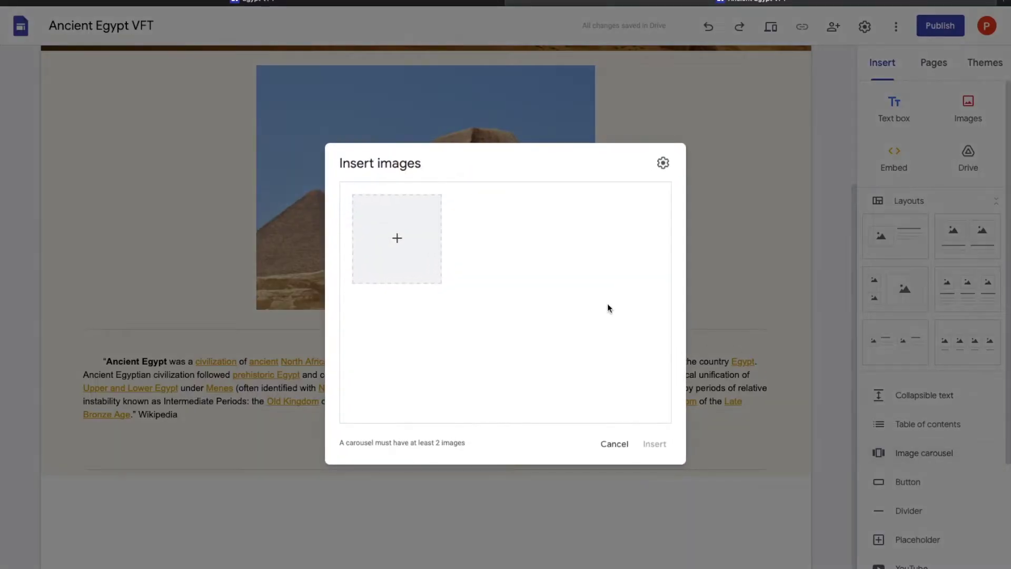
left_click(397, 238)
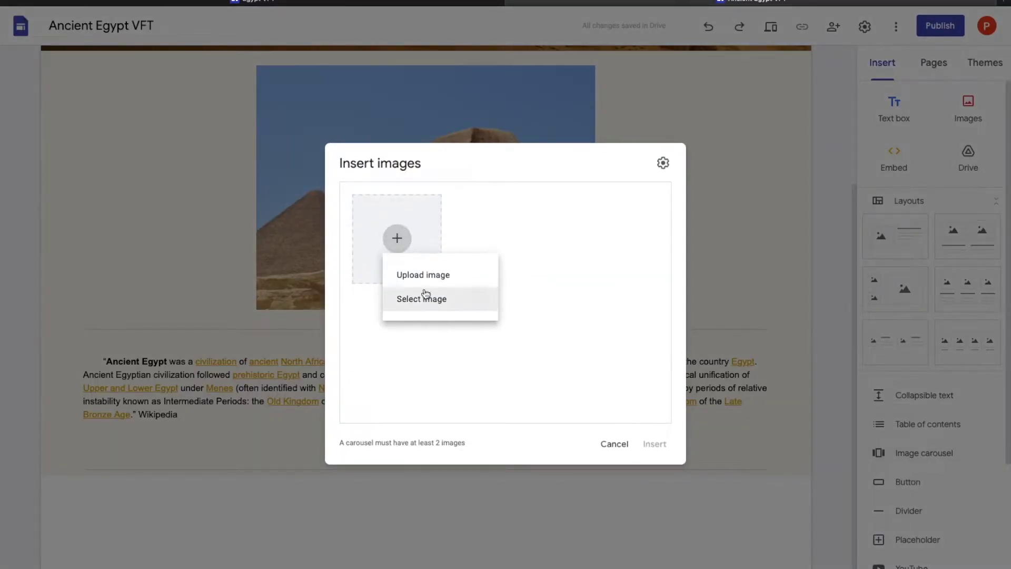
left_click(421, 299)
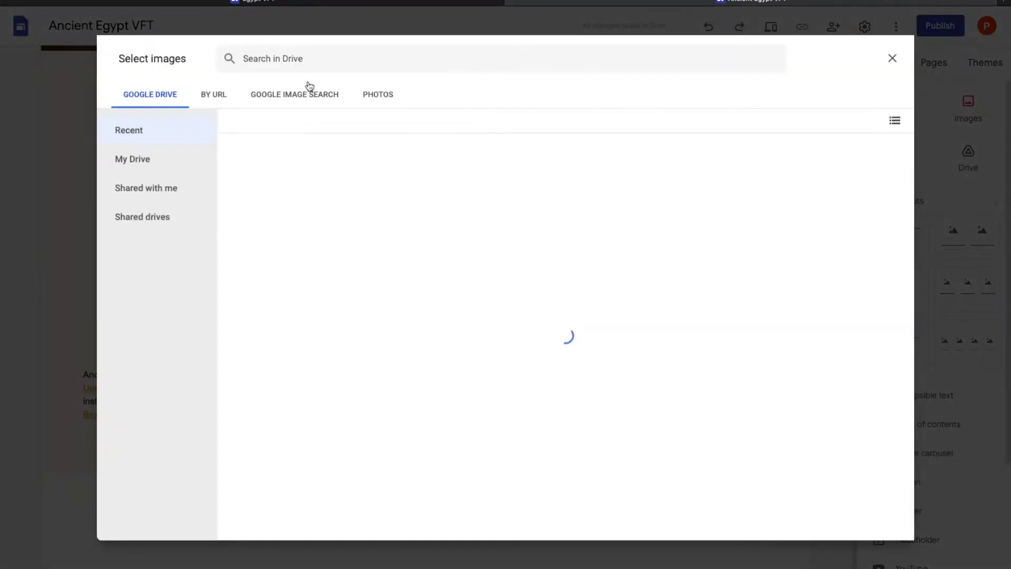
left_click(295, 95)
left_click(319, 57)
type("a")
key("BackSpace")
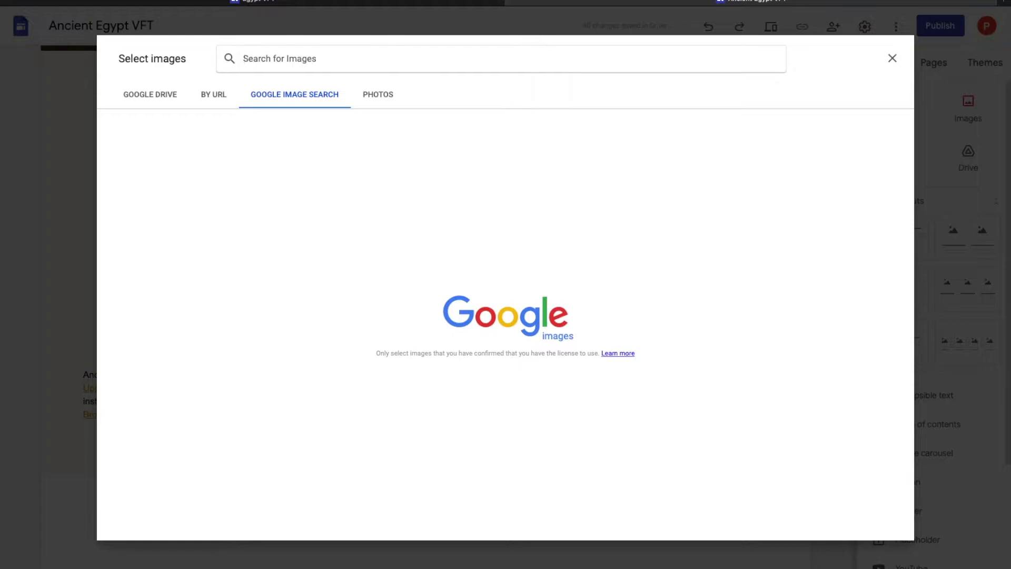
type("egyp")
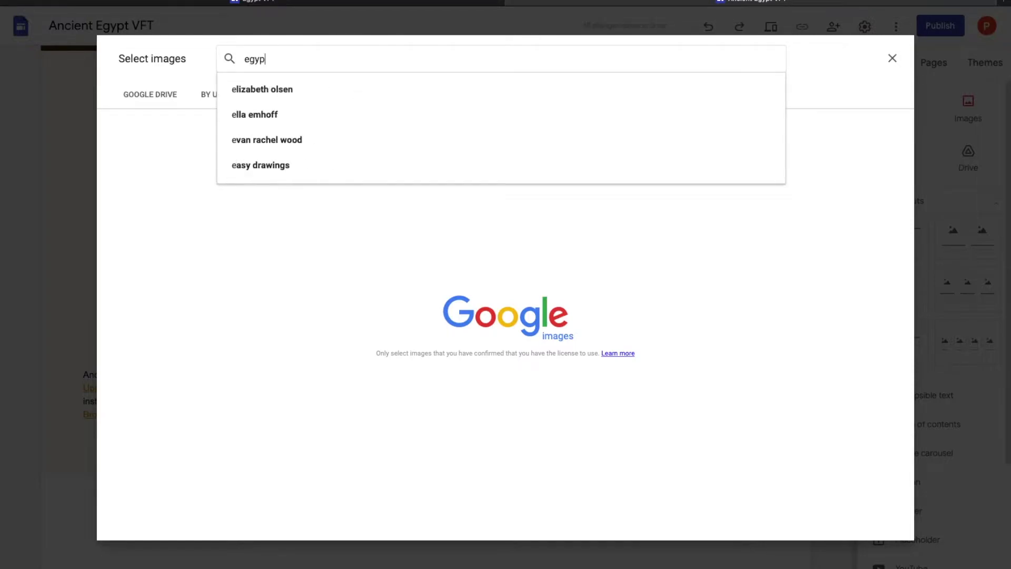
type("tian pyramids")
key("Return")
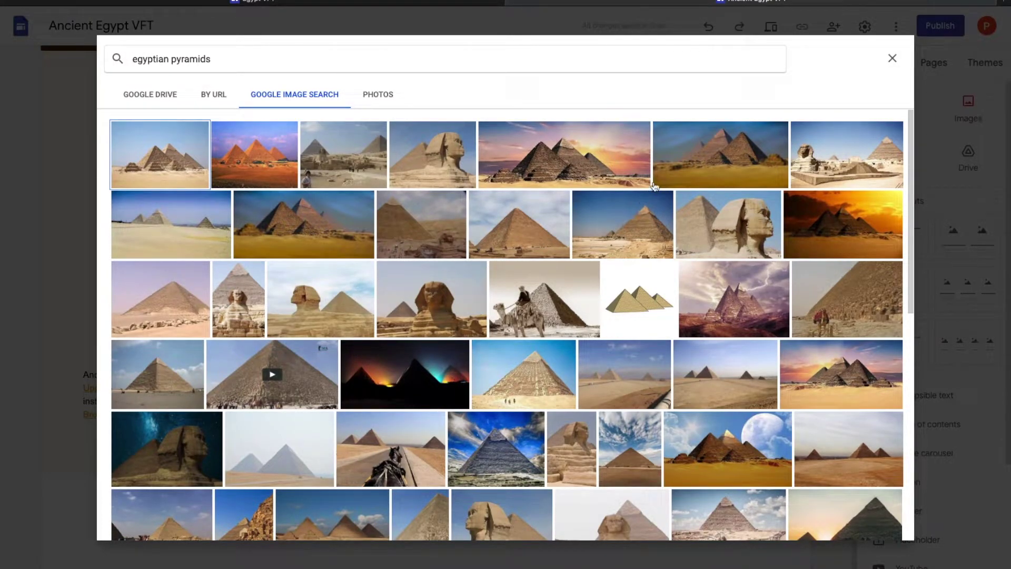
Step: Add the orange pyramids, the sphinx with pyramids, the night-sky sphinx and the pyramid with riders to the carousel and insert it
left_click(247, 158)
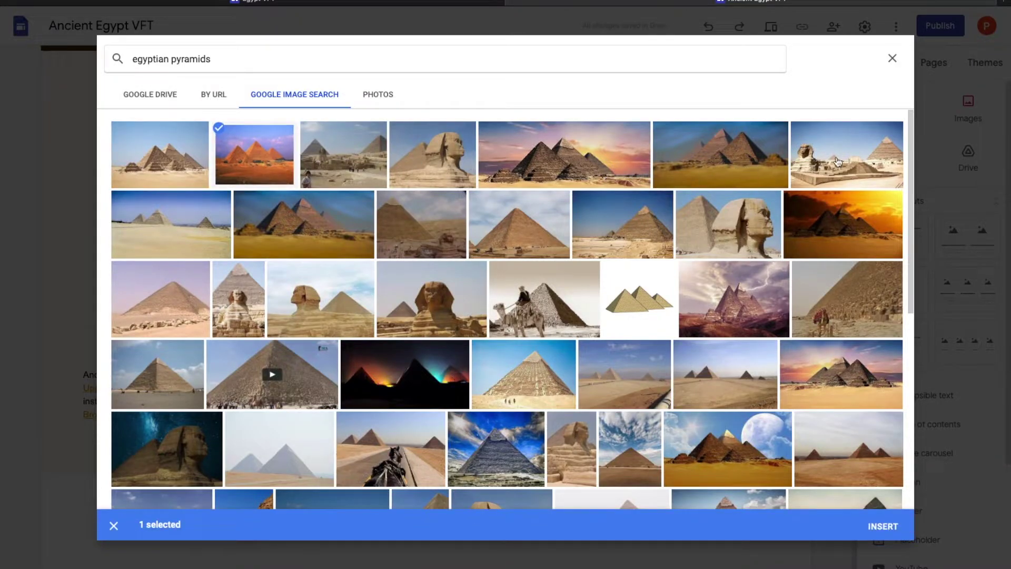
left_click(839, 166)
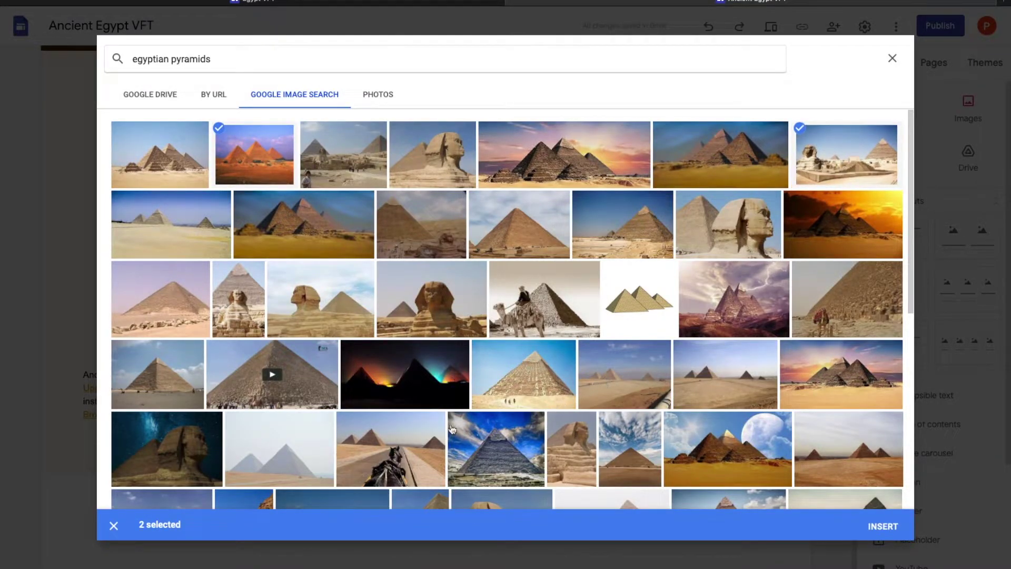
left_click(187, 452)
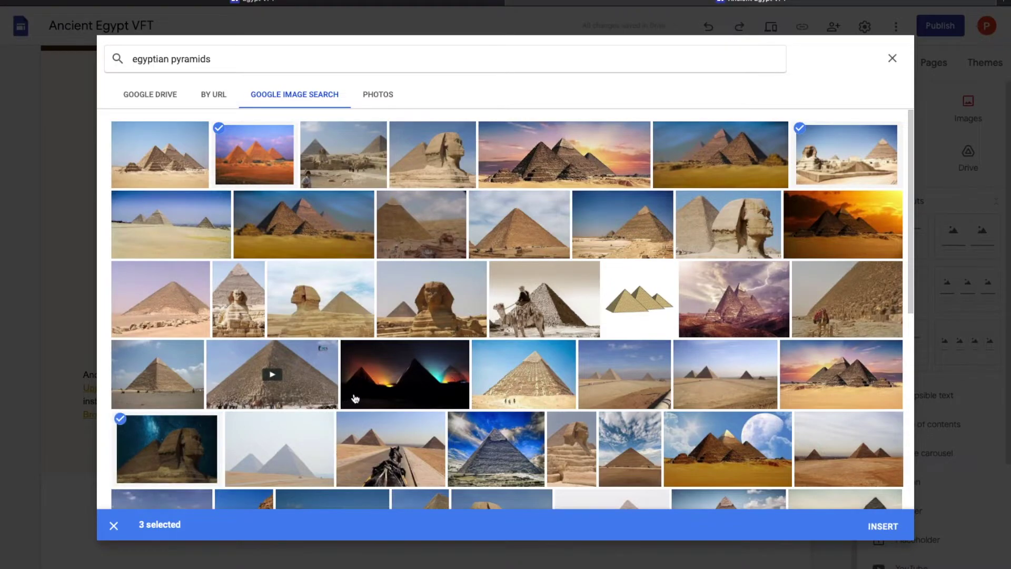
left_click(536, 384)
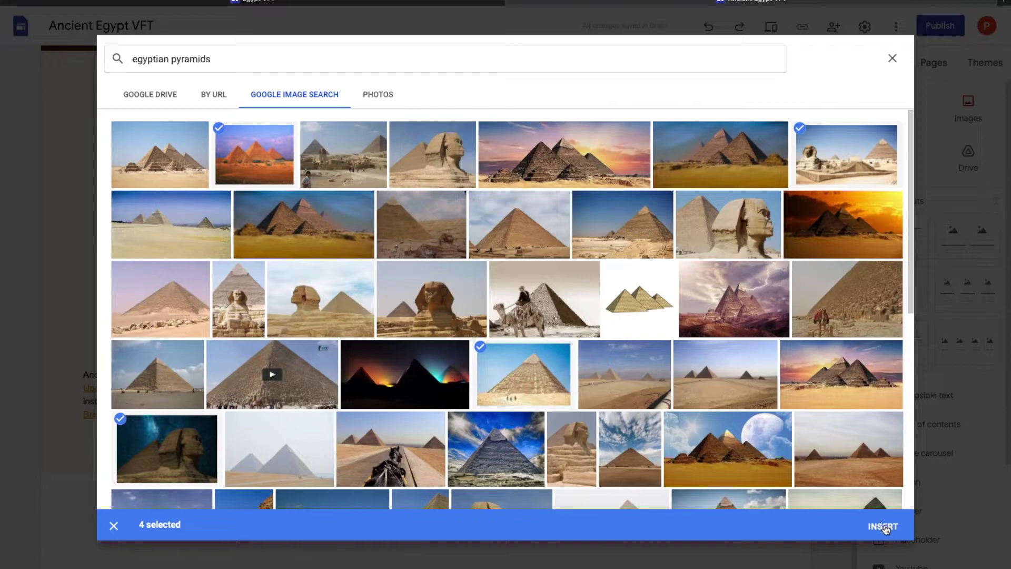
left_click(883, 526)
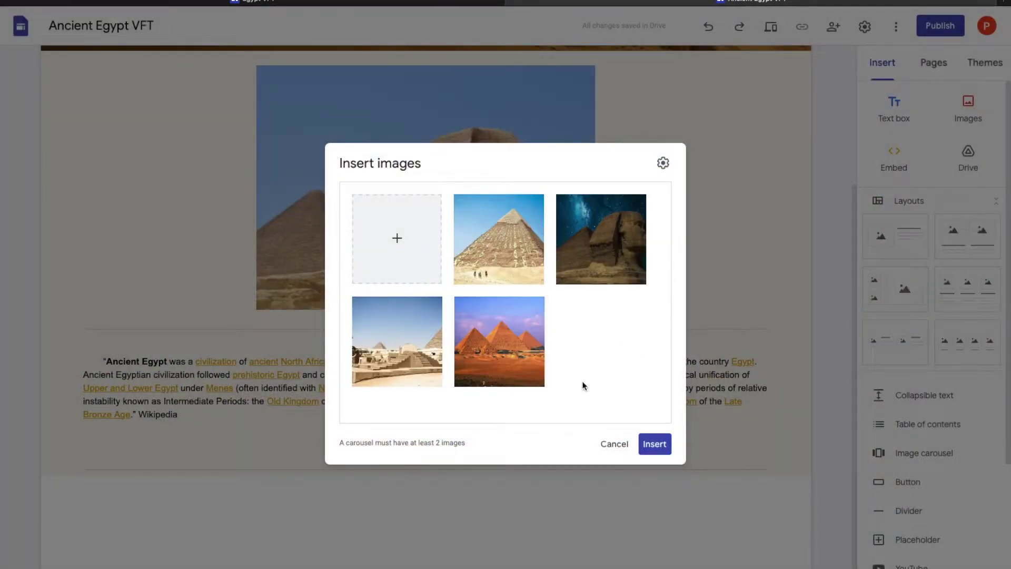
left_click(654, 443)
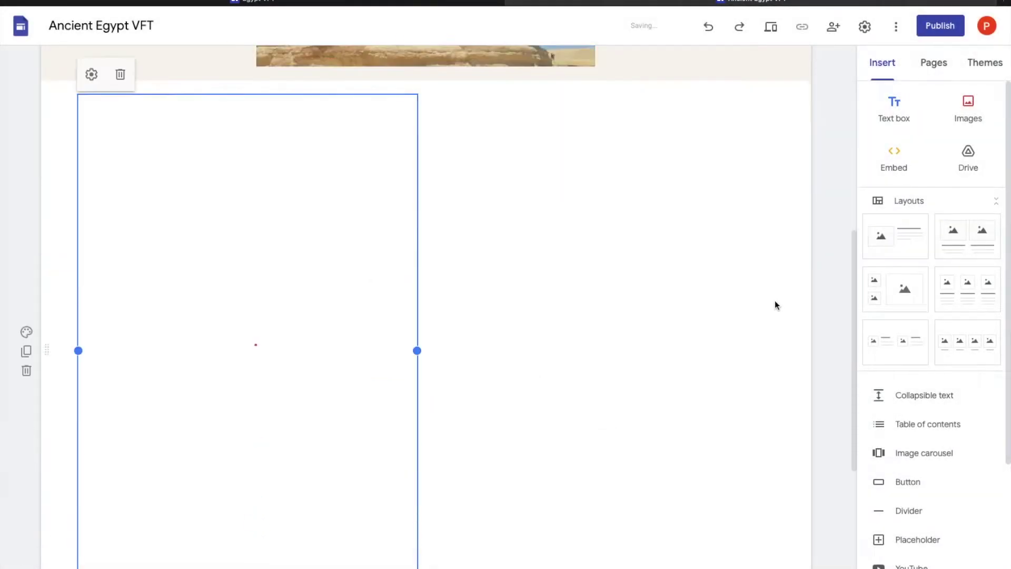
Step: Center the image carousel horizontally in its section, trying a left-aligned position for comparison
left_click_drag(326, 316, 477, 360)
left_click(438, 568)
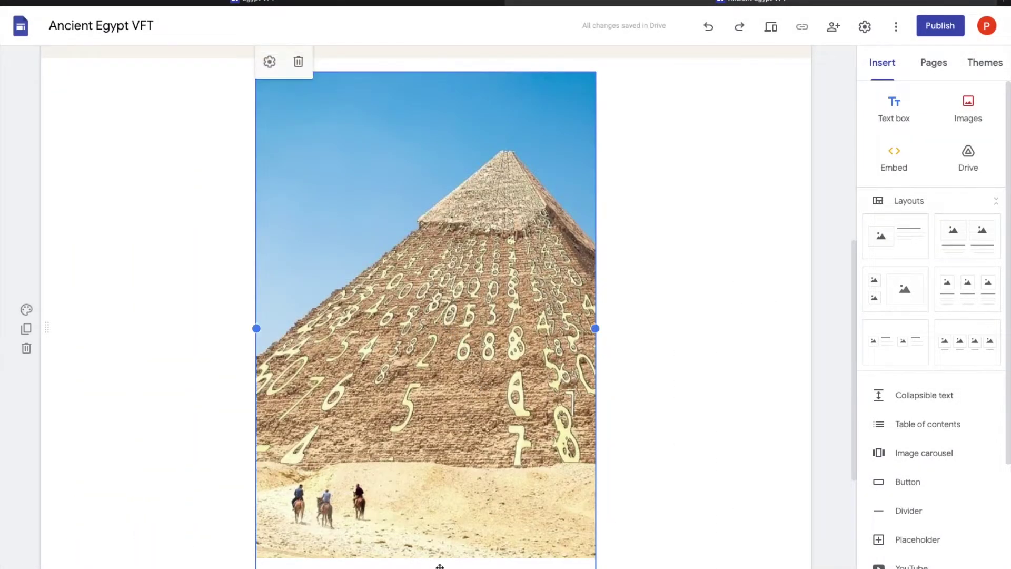
left_click_drag(587, 376, 252, 351)
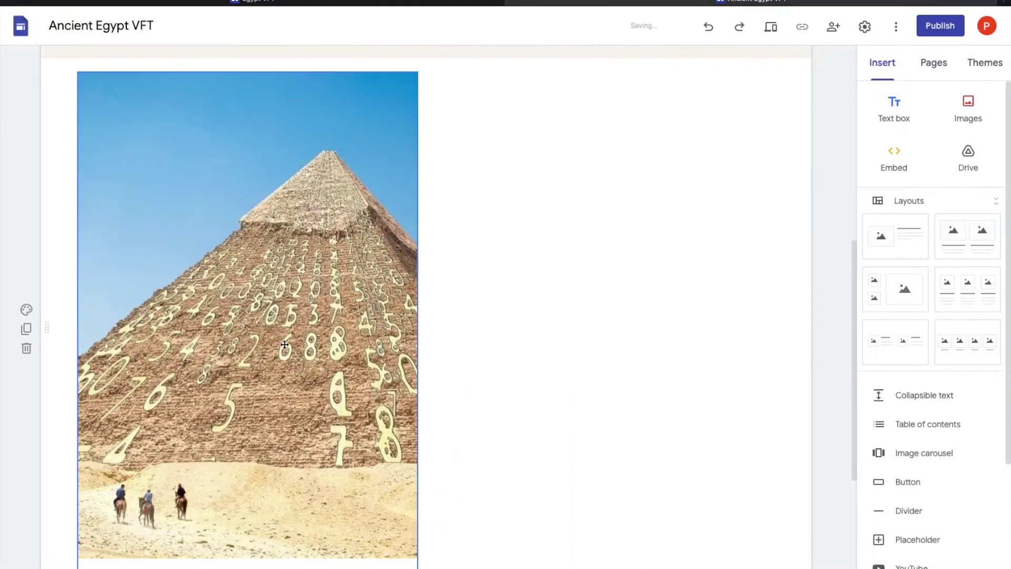
scroll(537, 298, "up", 8)
scroll(537, 295, "down", 8)
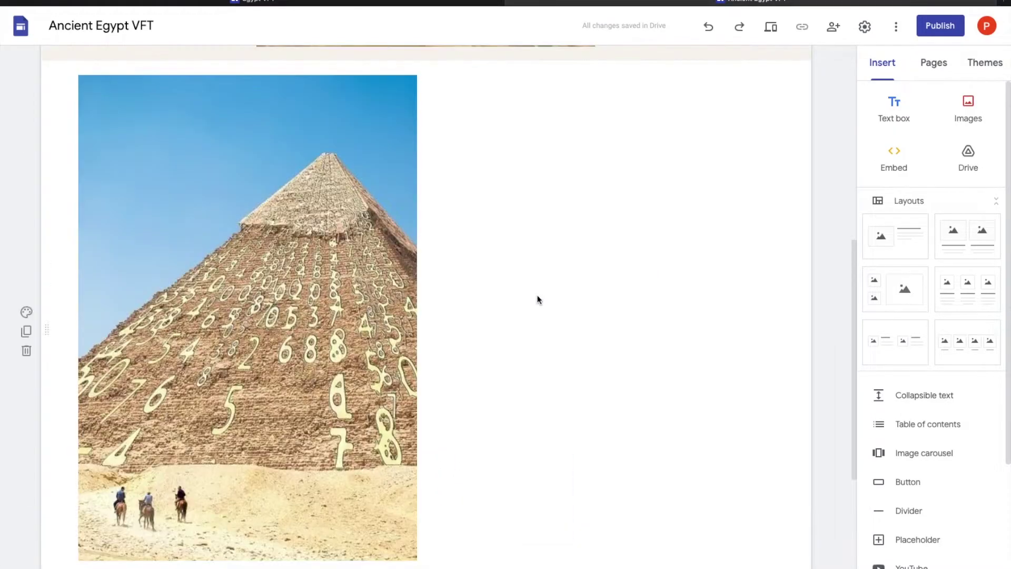
left_click_drag(253, 337, 469, 333)
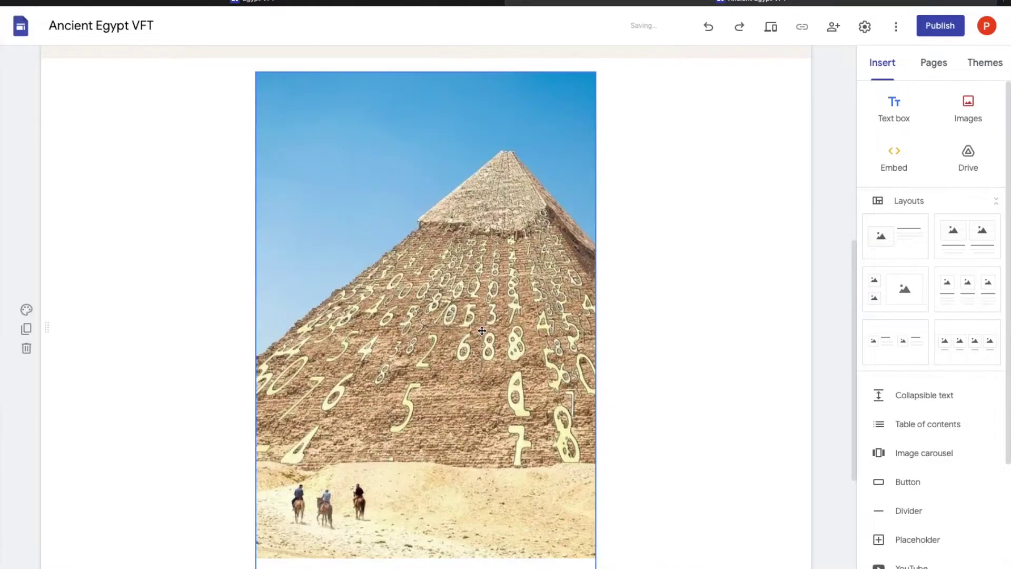
Step: Give the carousel section the Emphasis 1 background and select the carousel at its slide indicator dots
left_click(26, 309)
left_click(105, 358)
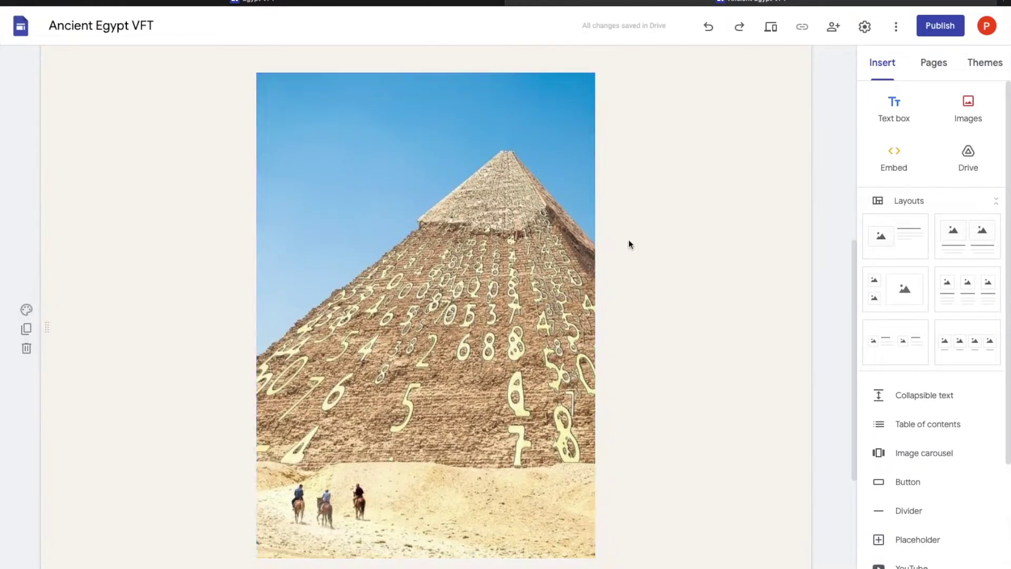
scroll(632, 240, "down", 4)
scroll(643, 244, "up", 3)
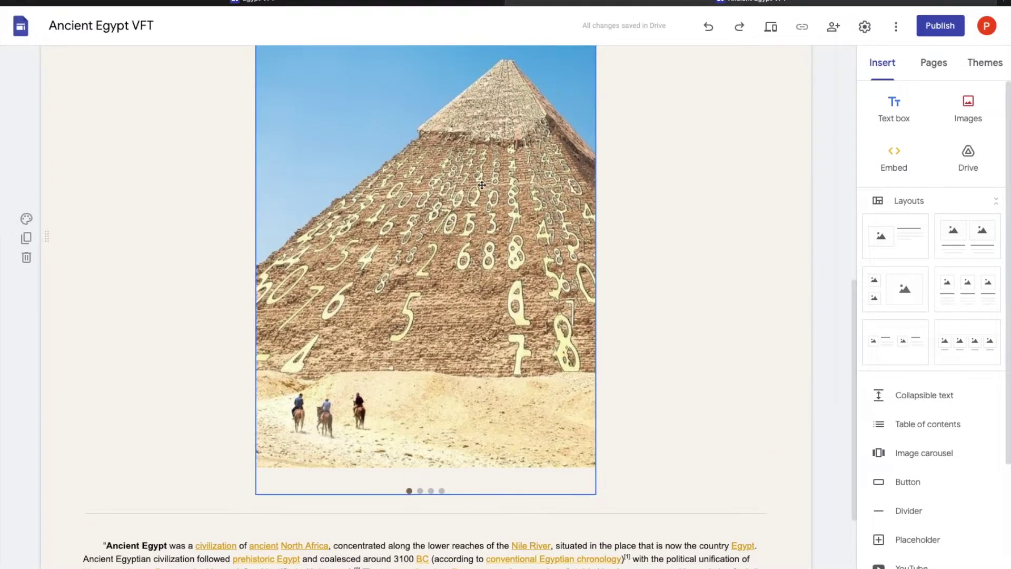
left_click(422, 490)
scroll(421, 491, "up", 2)
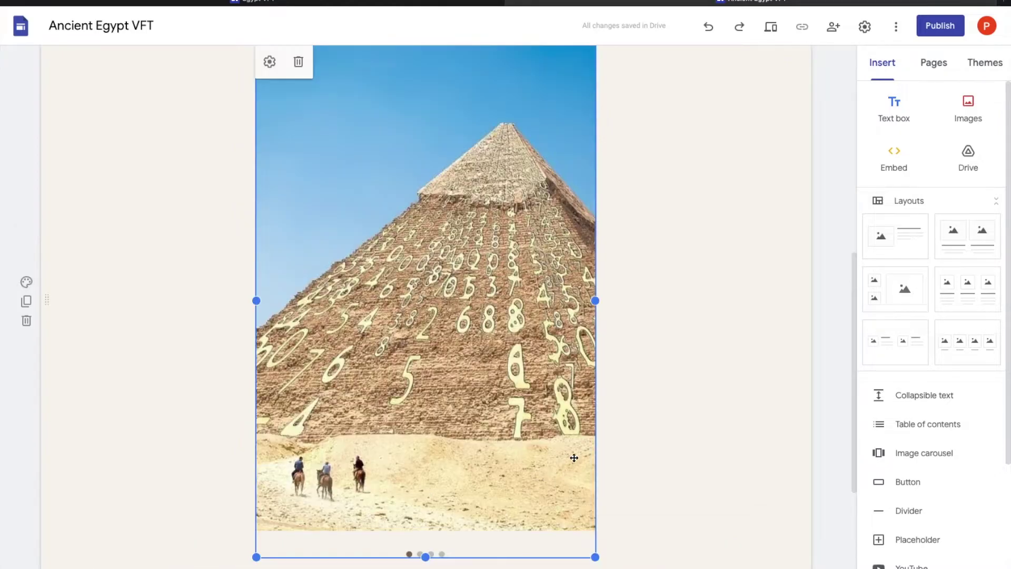
Step: Review the whole home page, from the header and images to the carousel, dividers and introductory text
scroll(711, 349, "up", 1)
left_click(712, 350)
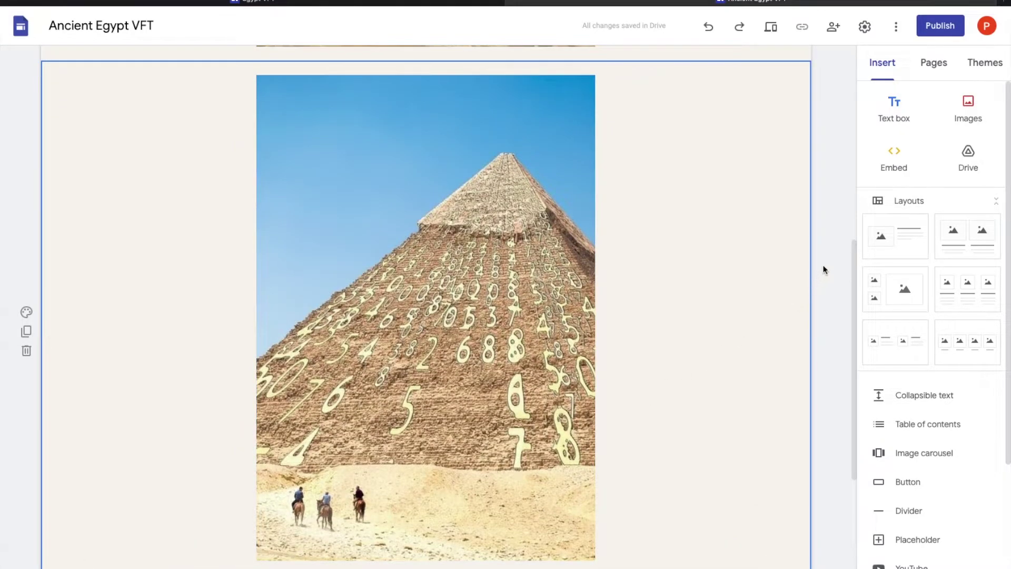
scroll(788, 293, "down", 5)
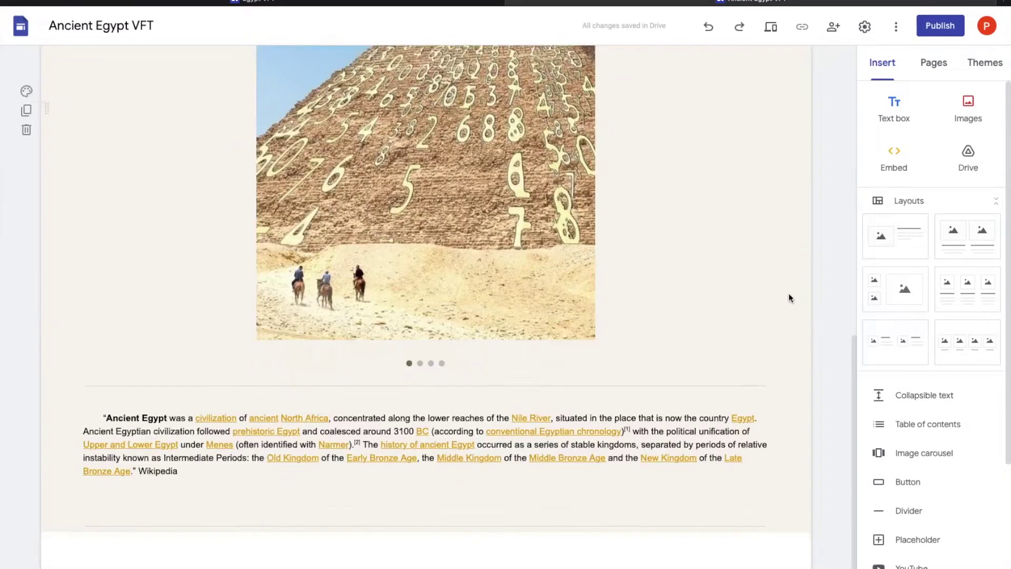
scroll(781, 286, "up", 5)
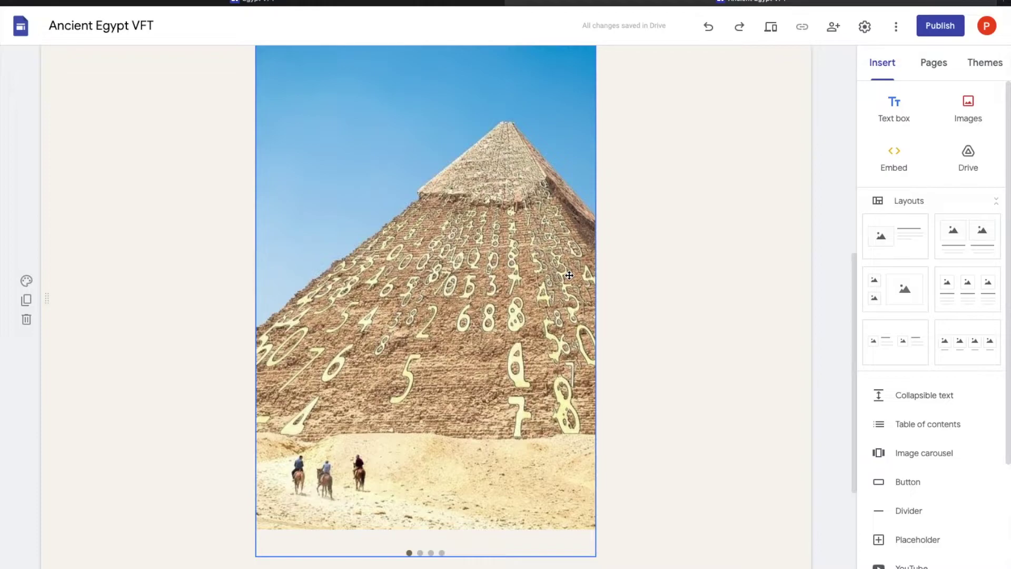
scroll(693, 228, "up", 10)
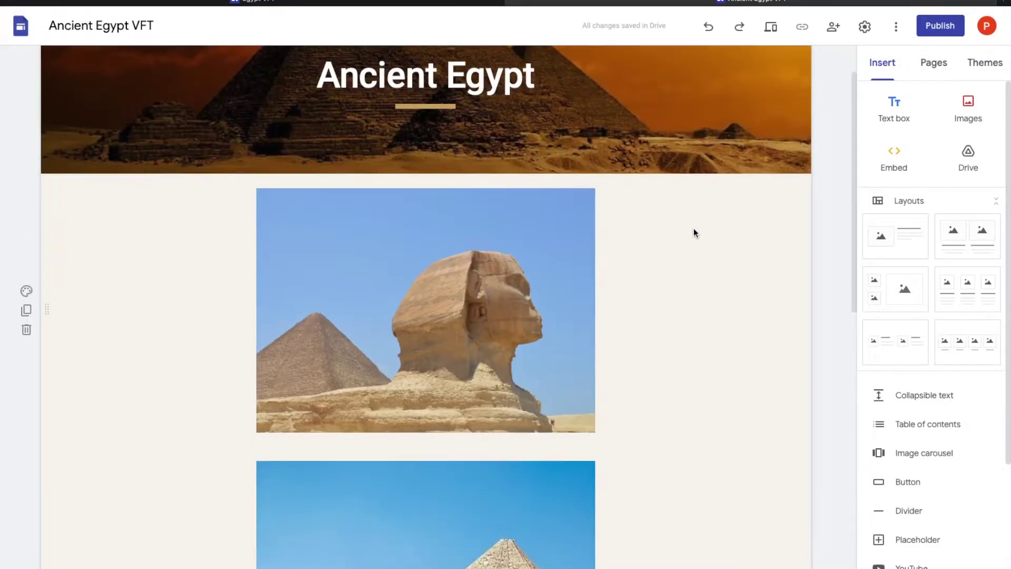
scroll(690, 232, "up", 1)
left_click(525, 324)
double_click(736, 326)
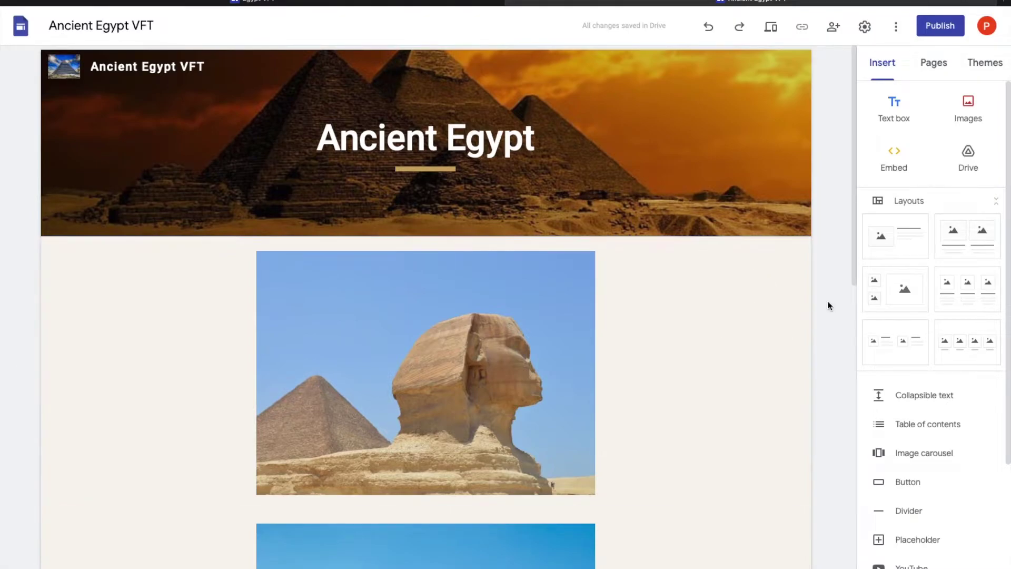
scroll(826, 302, "down", 10)
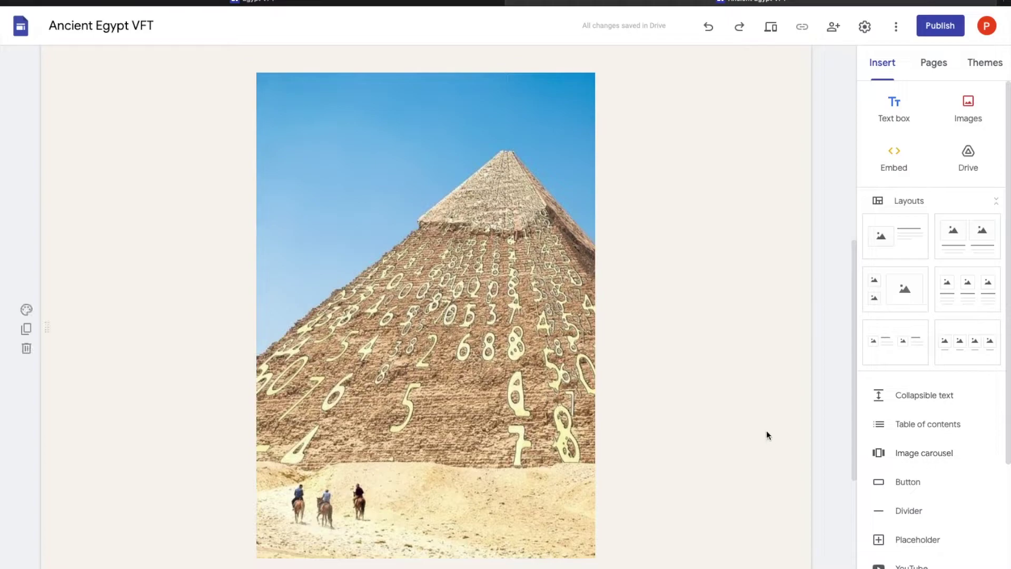
scroll(768, 432, "down", 5)
double_click(784, 398)
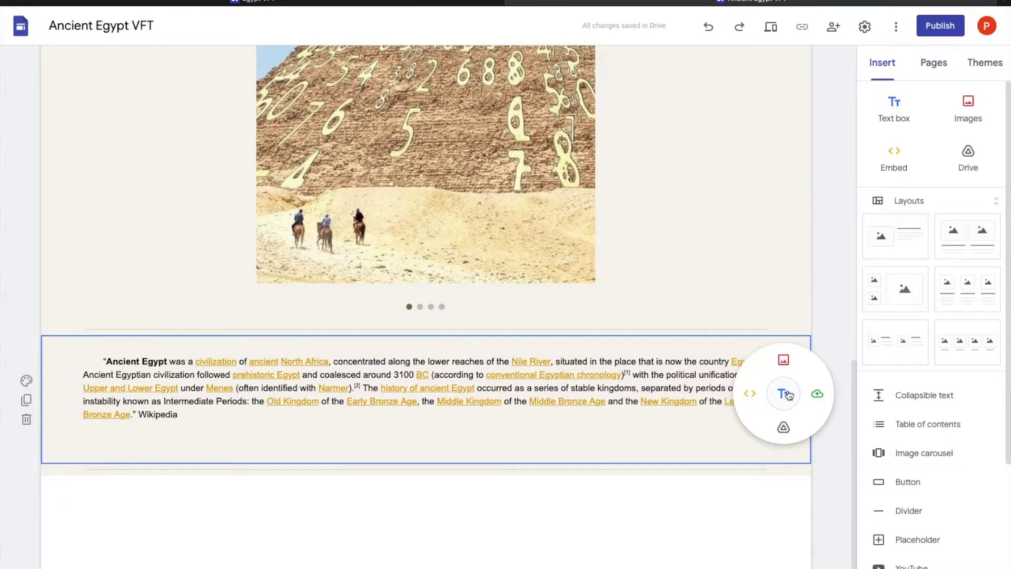
scroll(823, 337, "up", 10)
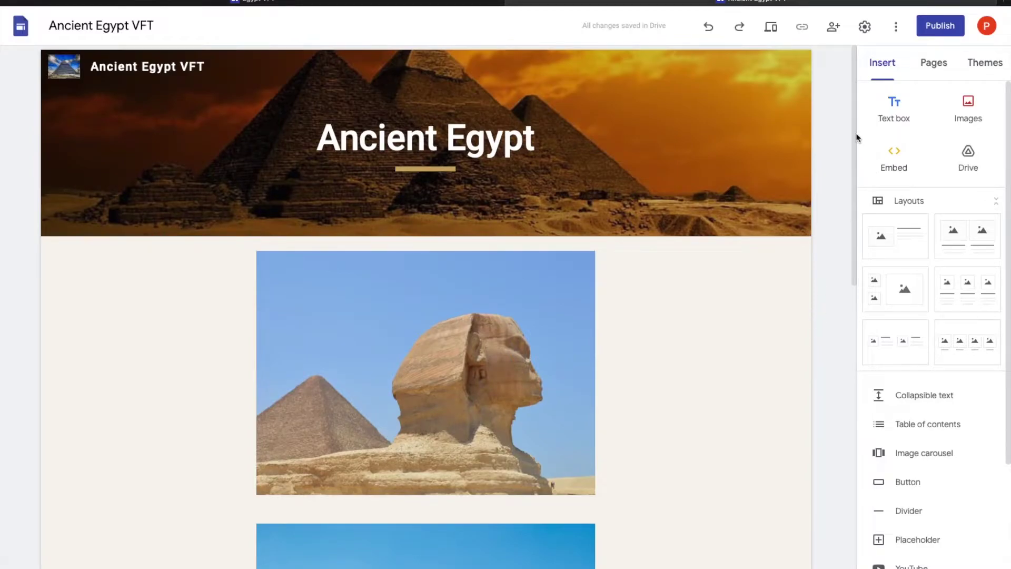
Step: Add a new page named Pyramids and test the site navigation between Home and Pyramids
left_click(933, 63)
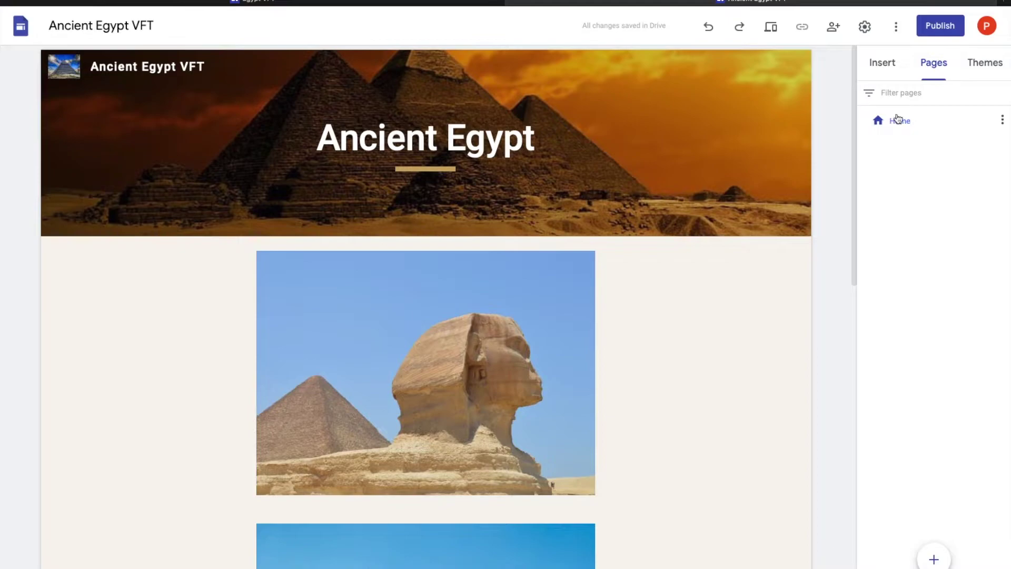
mouse_move(934, 559)
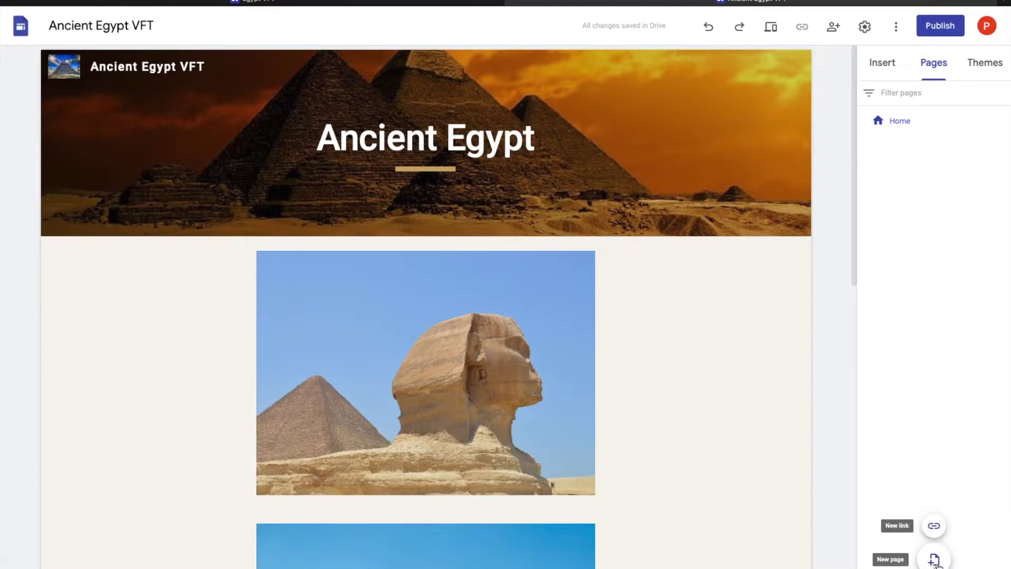
left_click(934, 561)
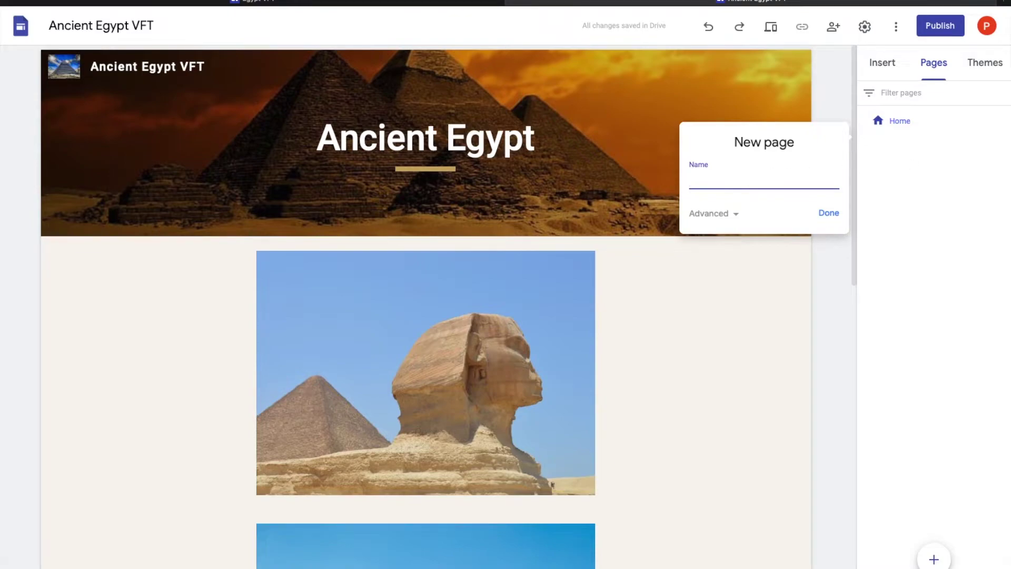
type("Pyramids")
left_click(825, 213)
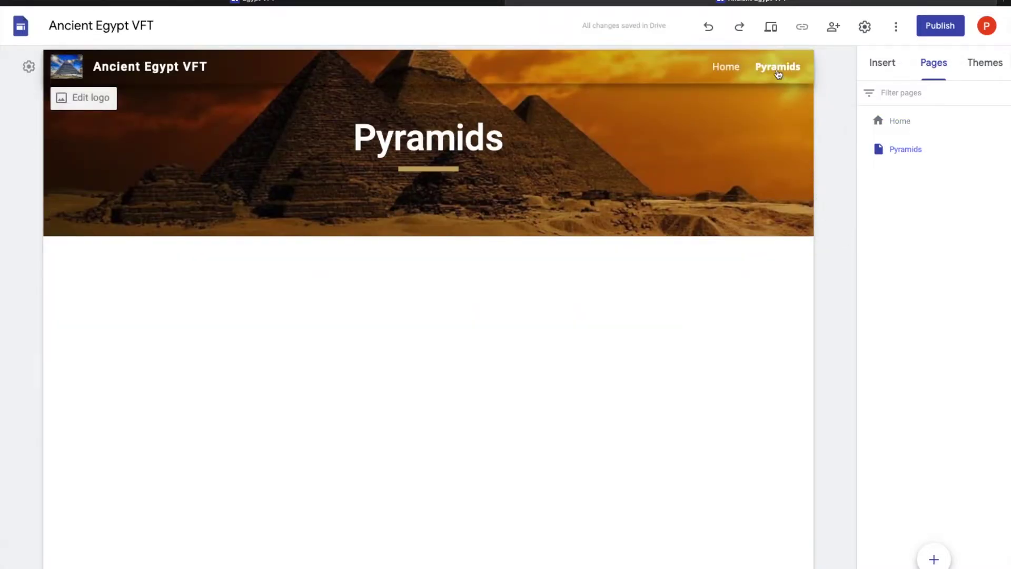
left_click(727, 68)
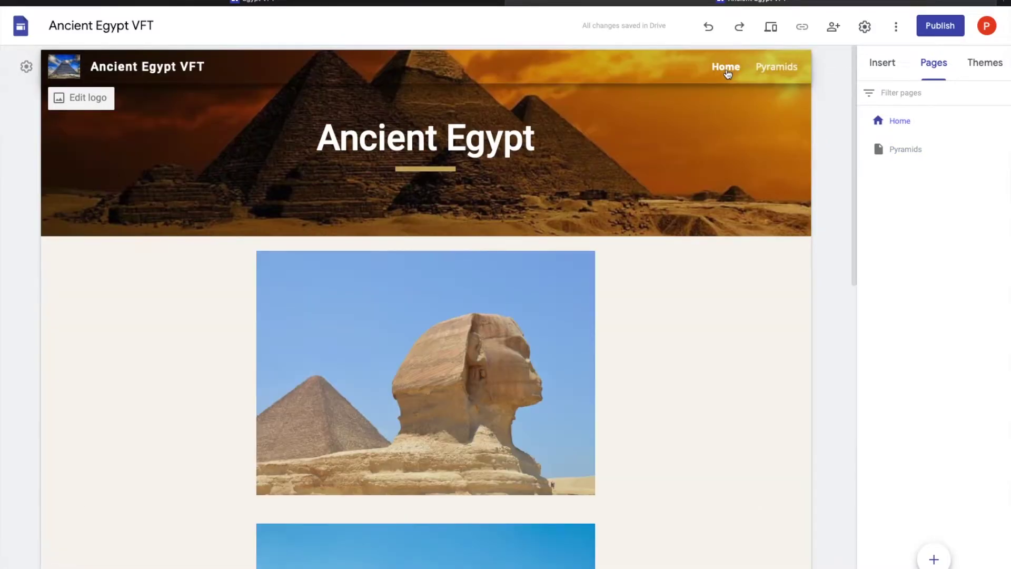
left_click(778, 74)
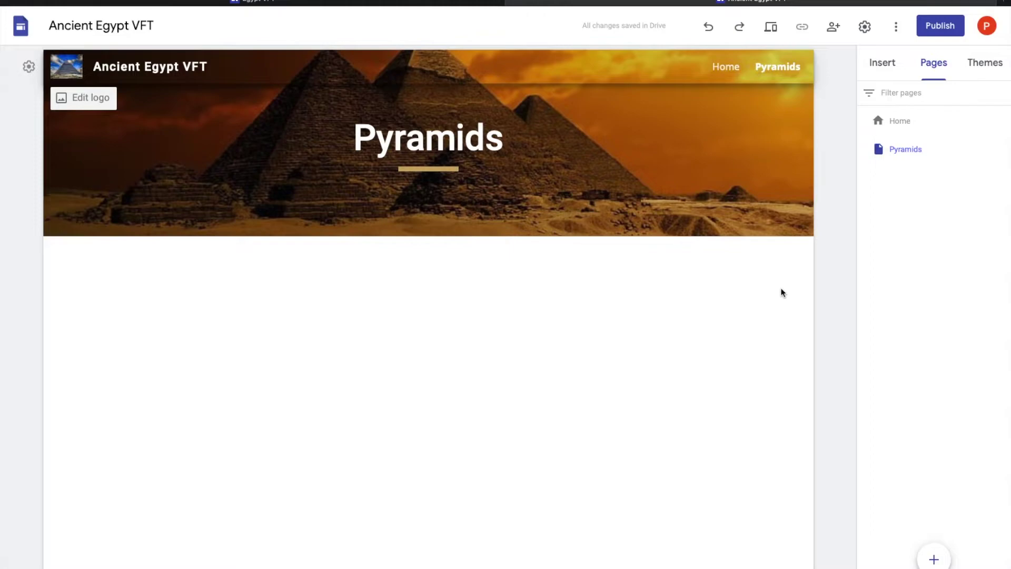
Step: Insert a text box below the Pyramids header and paste the copied "What are they?" paragraph into it
double_click(396, 277)
double_click(386, 287)
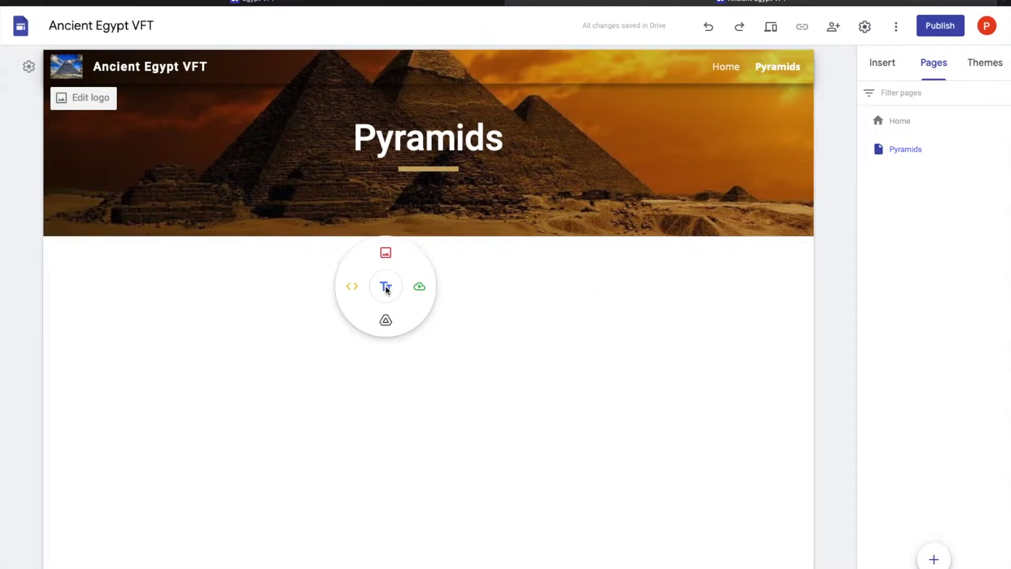
double_click(449, 289)
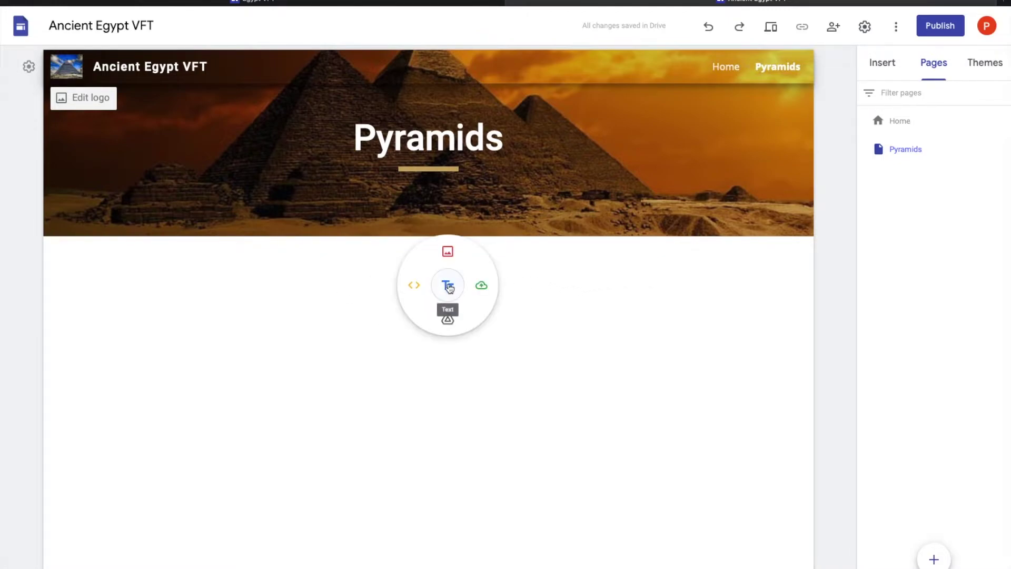
left_click(448, 285)
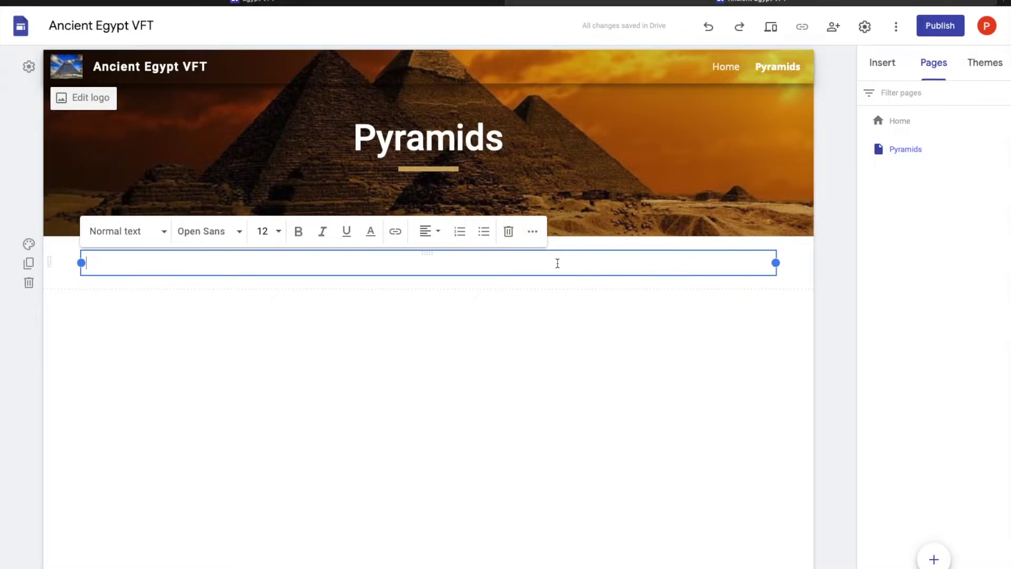
right_click(539, 262)
left_click(561, 292)
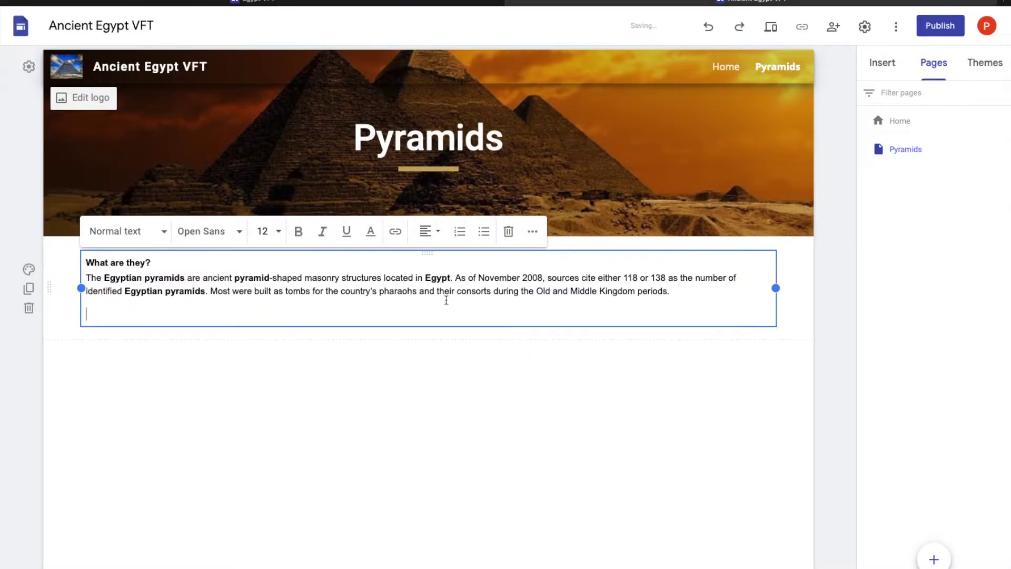
Step: Give the "What are they?" text section the Emphasis 1 background
left_click(178, 290)
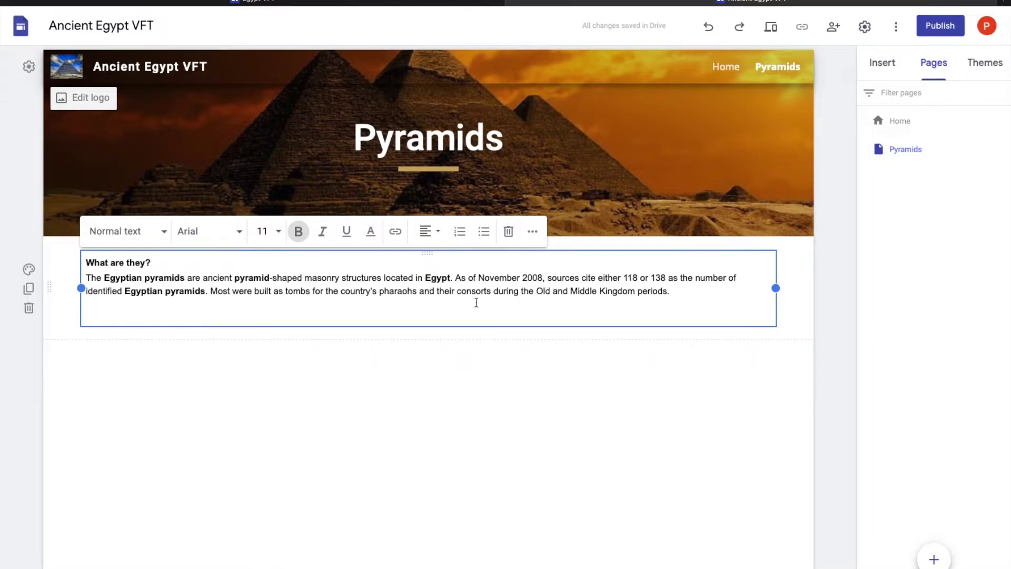
left_click_drag(306, 292, 408, 291)
left_click(435, 291)
left_click(29, 269)
left_click(96, 318)
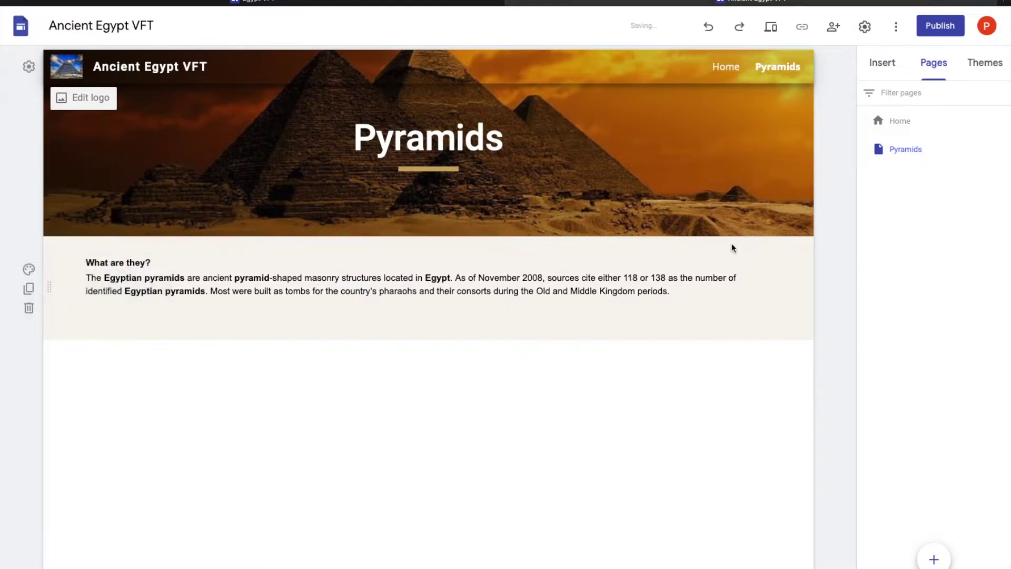
Step: Add a divider below the "What are they?" section and remove the blank line at the end of its text
left_click(883, 65)
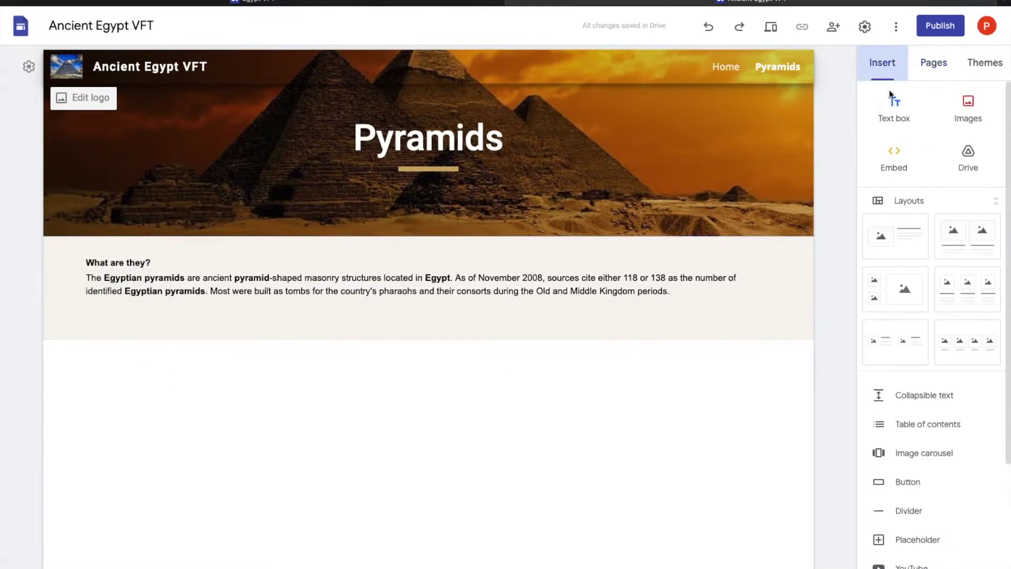
left_click(904, 514)
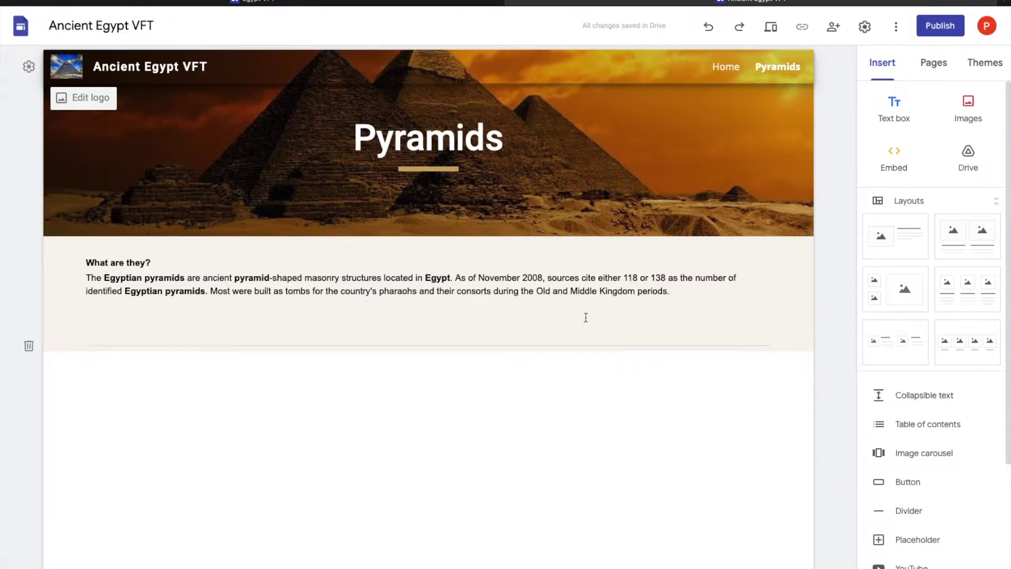
left_click(551, 312)
key("BackSpace")
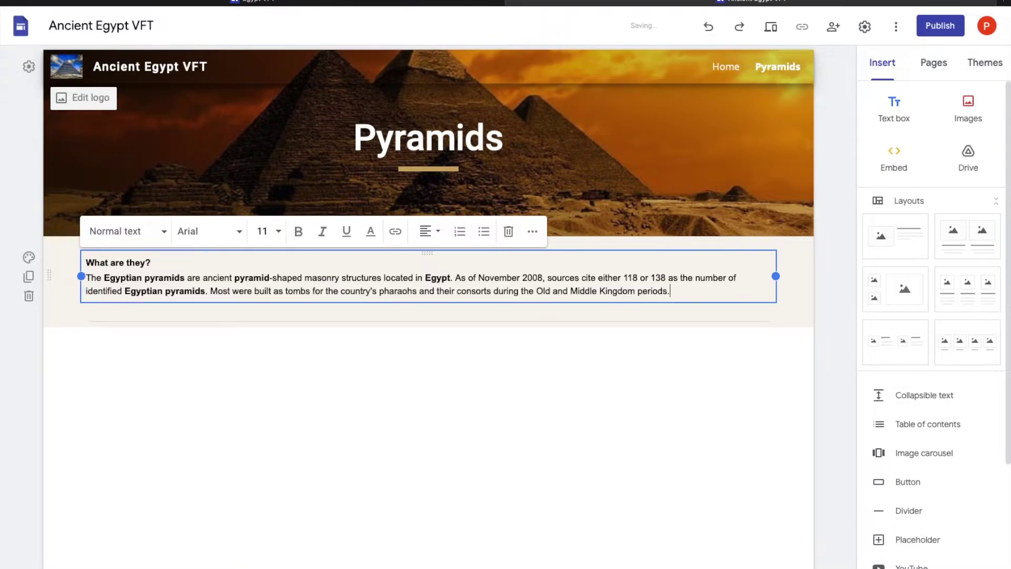
left_click(816, 333)
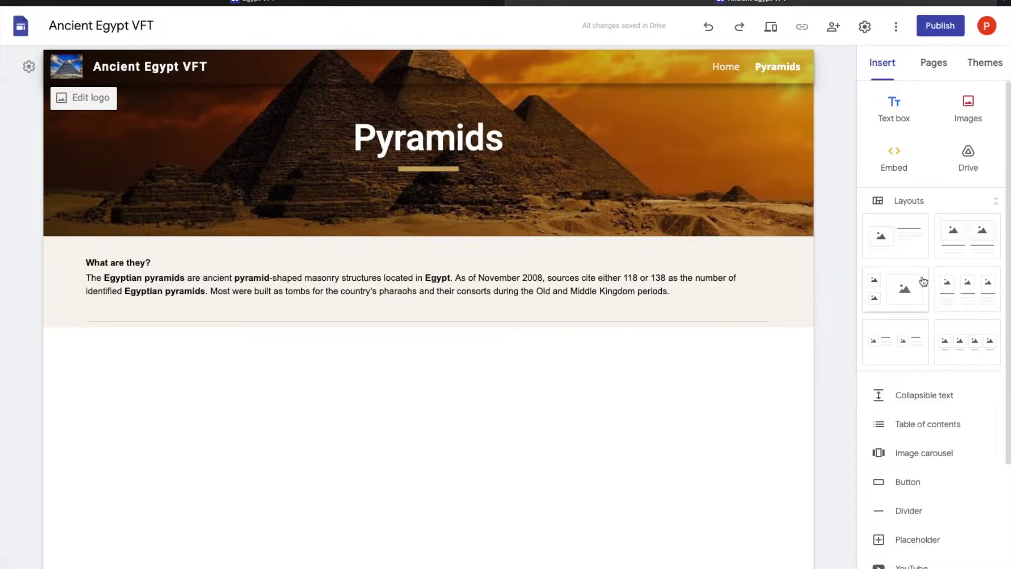
Step: Insert the layout with three images and captions below the divider and give its section the Emphasis 1 background
left_click(953, 293)
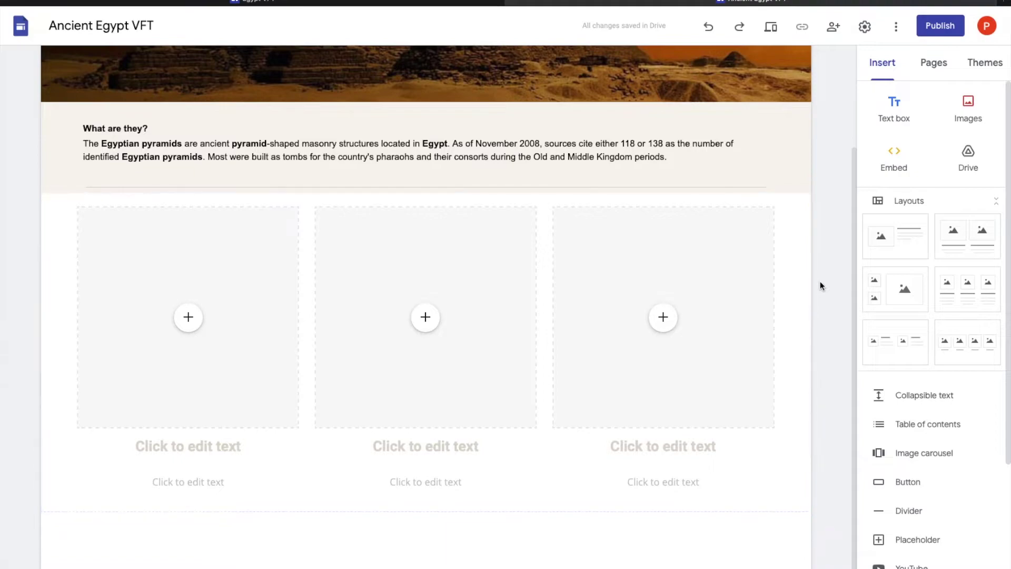
left_click(26, 333)
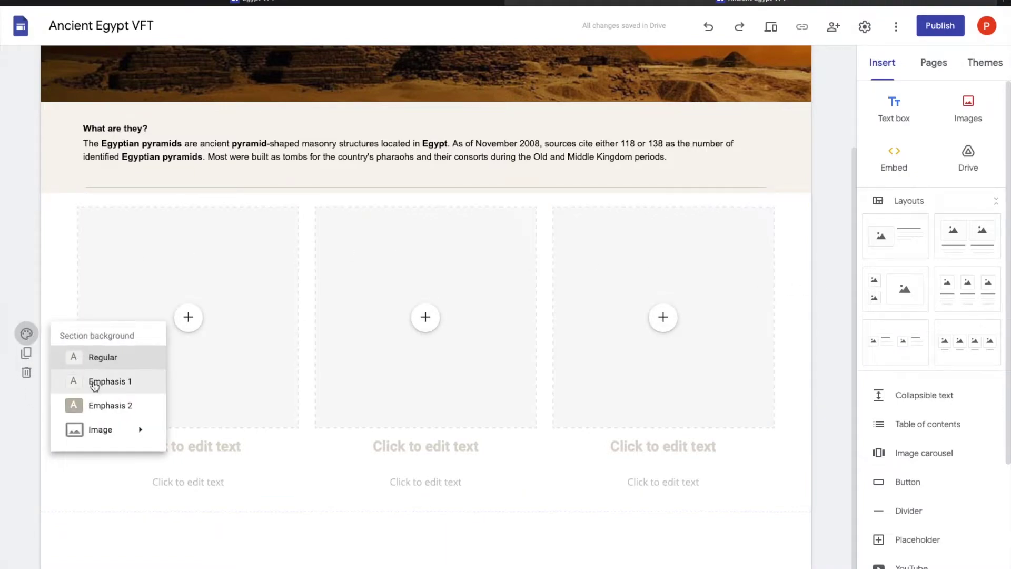
left_click(141, 375)
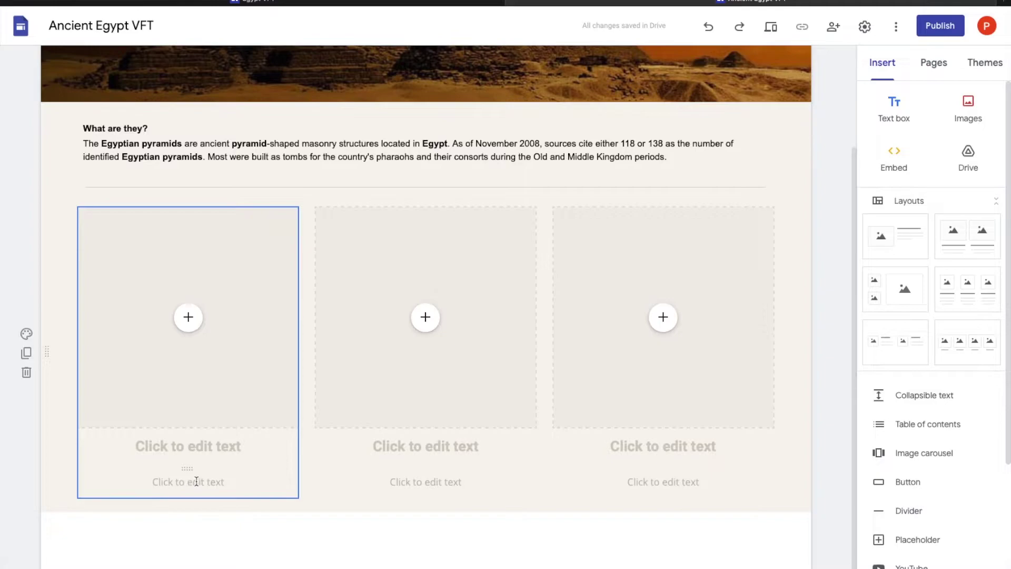
left_click(188, 320)
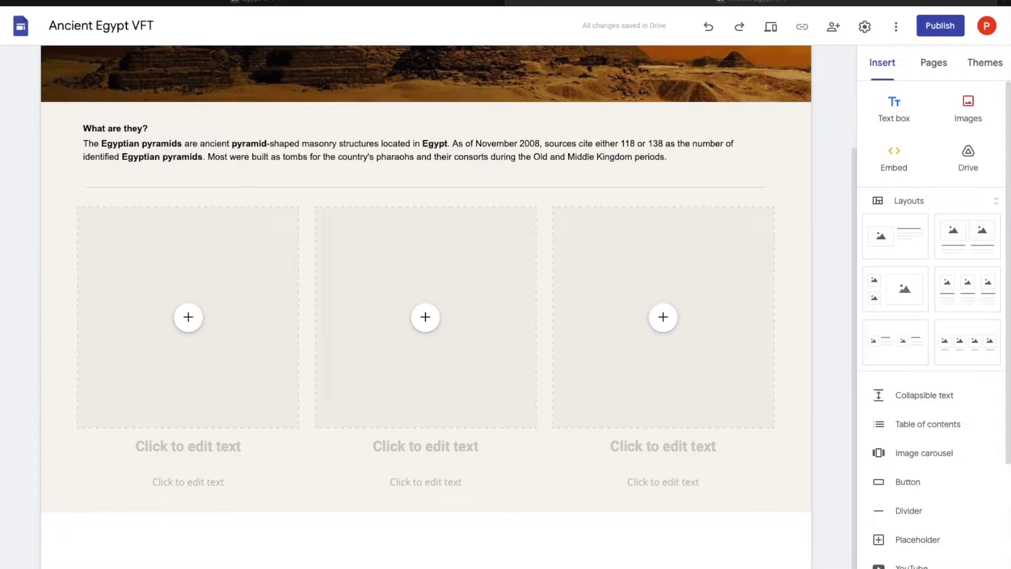
Step: Paste "King Tut" as the heading under the first image placeholder and delete the extra blank line
left_click(179, 447)
right_click(194, 445)
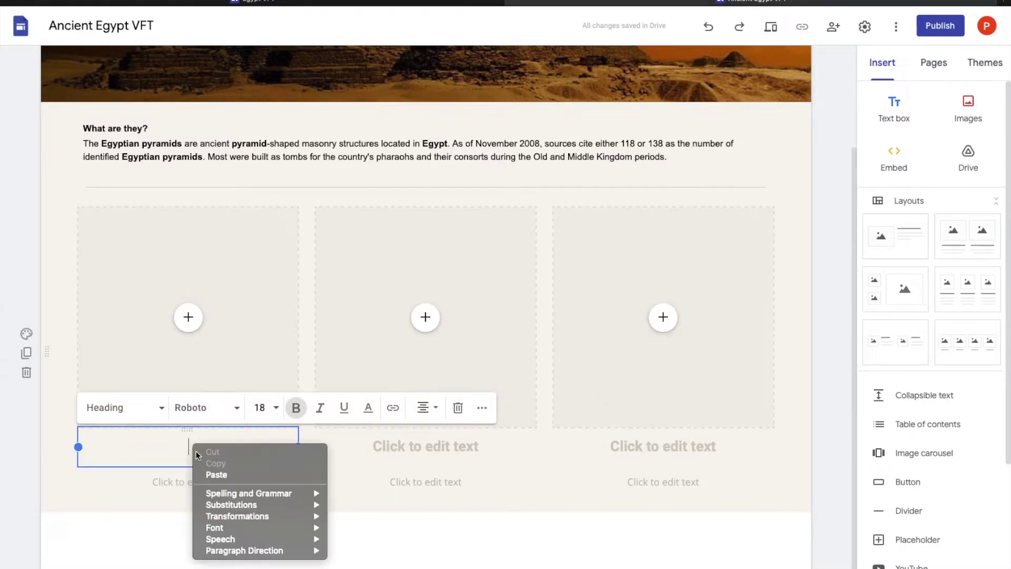
left_click(214, 474)
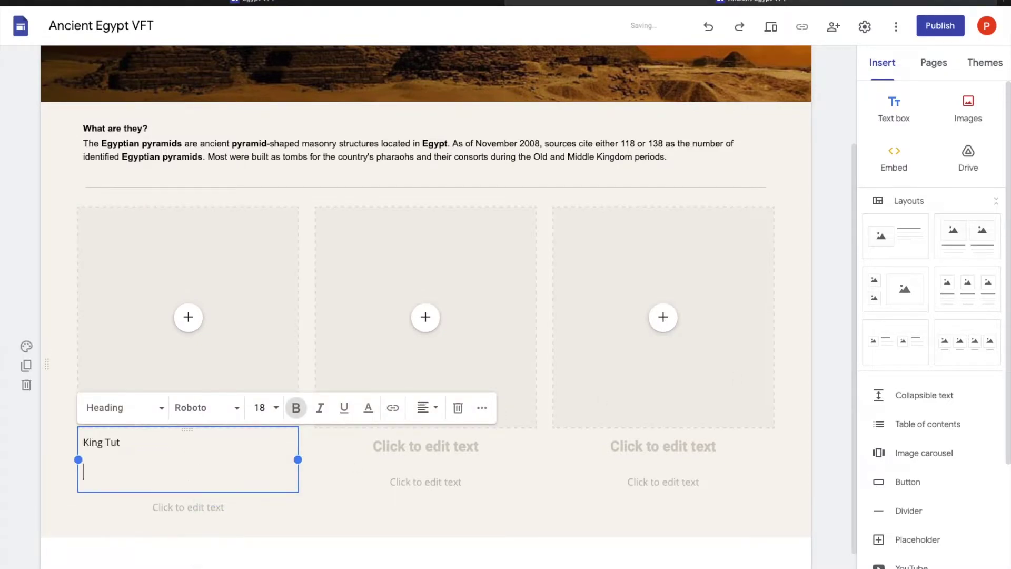
key("BackSpace")
Step: Center the "King Tut" heading and make it bold
left_click(296, 408)
left_click(423, 408)
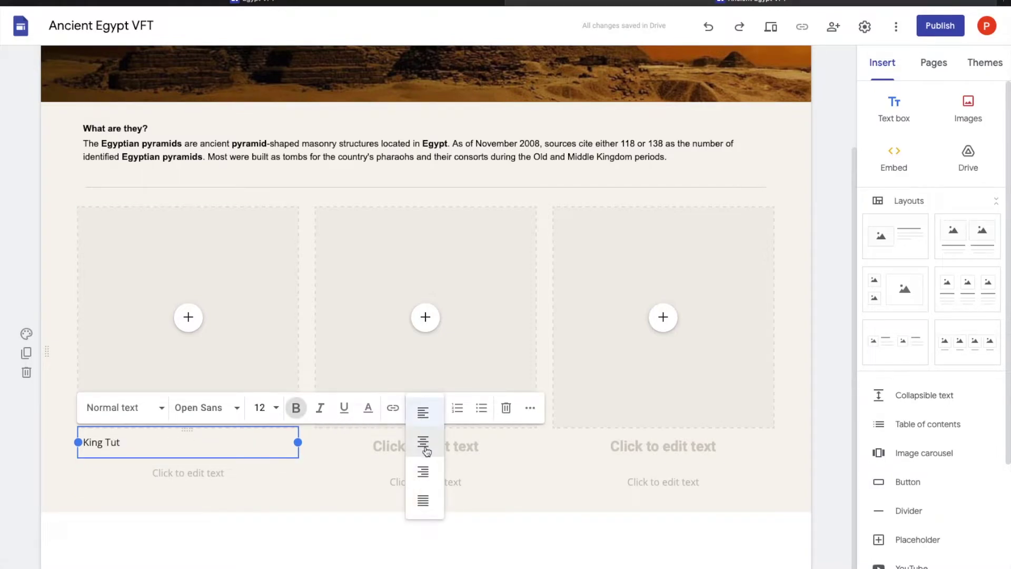
left_click(423, 443)
key("ctrl+shift+Left")
key("ctrl+shift+Left")
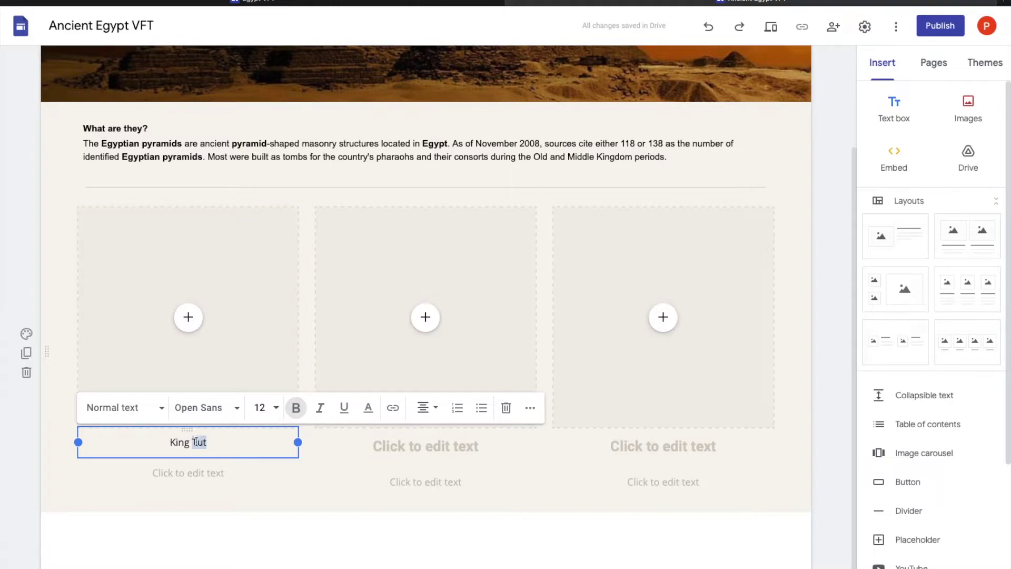
left_click(295, 408)
left_click(247, 440)
left_click(245, 474)
Step: Fill the first image placeholder with a Sphinx photo found through a Google image search for "king tut pyramid"
left_click(191, 313)
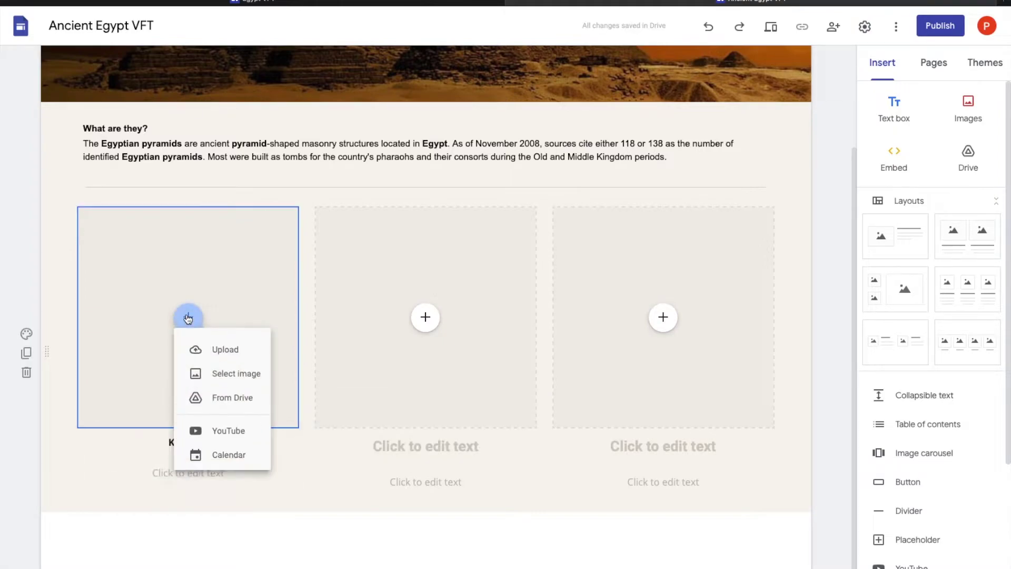
left_click(236, 381)
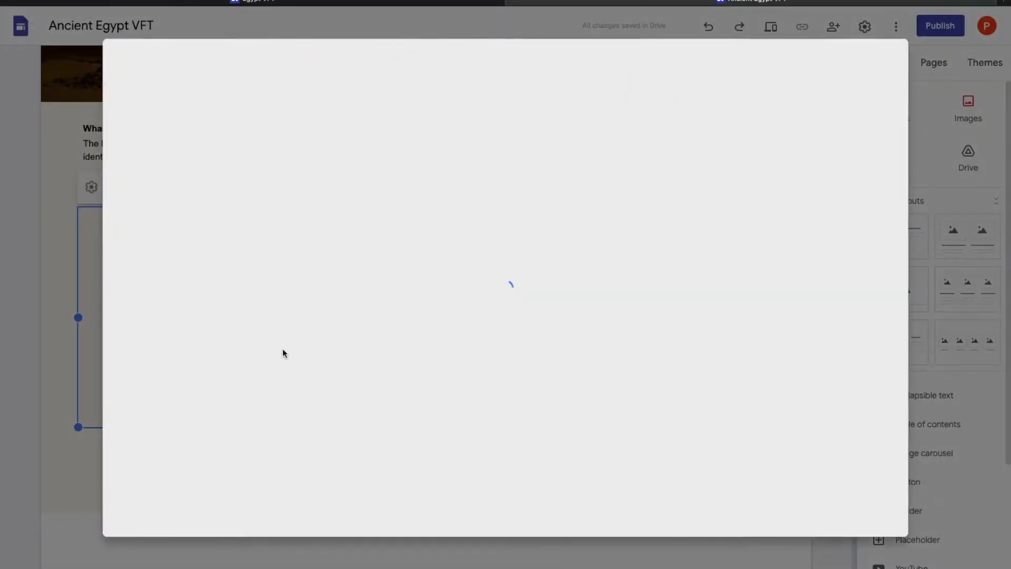
left_click(327, 103)
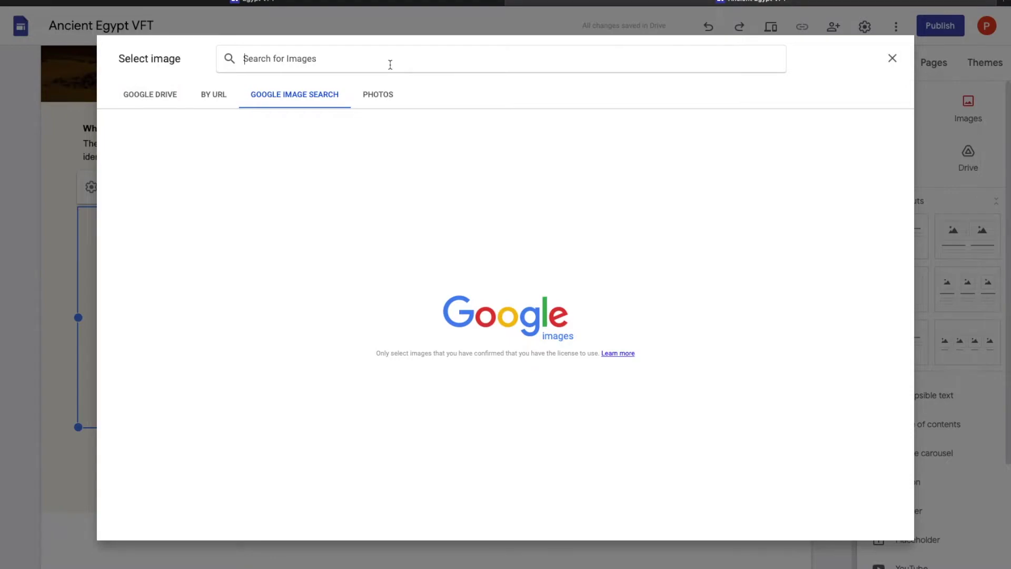
type("king tut")
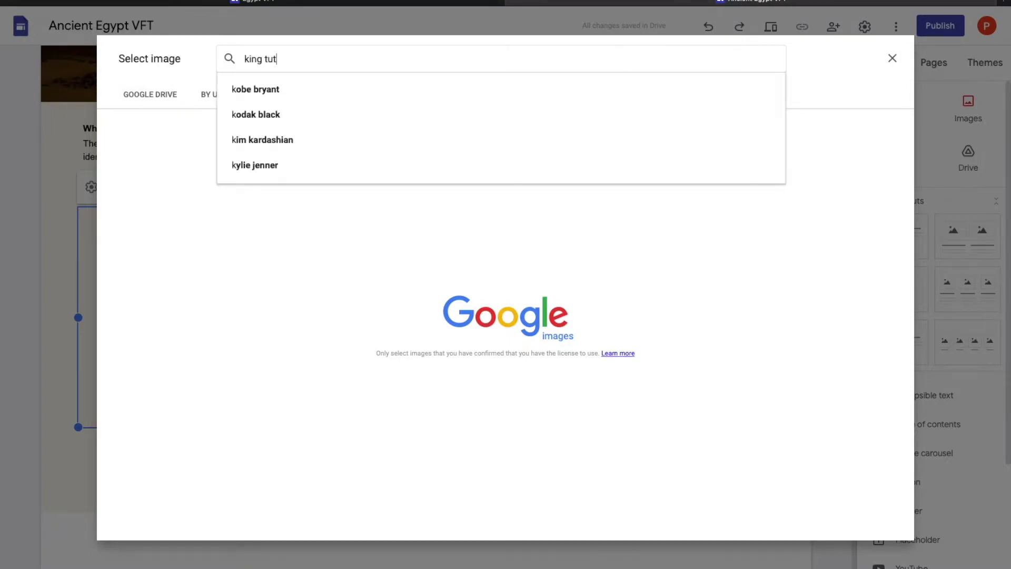
type(" pyramid")
key("Return")
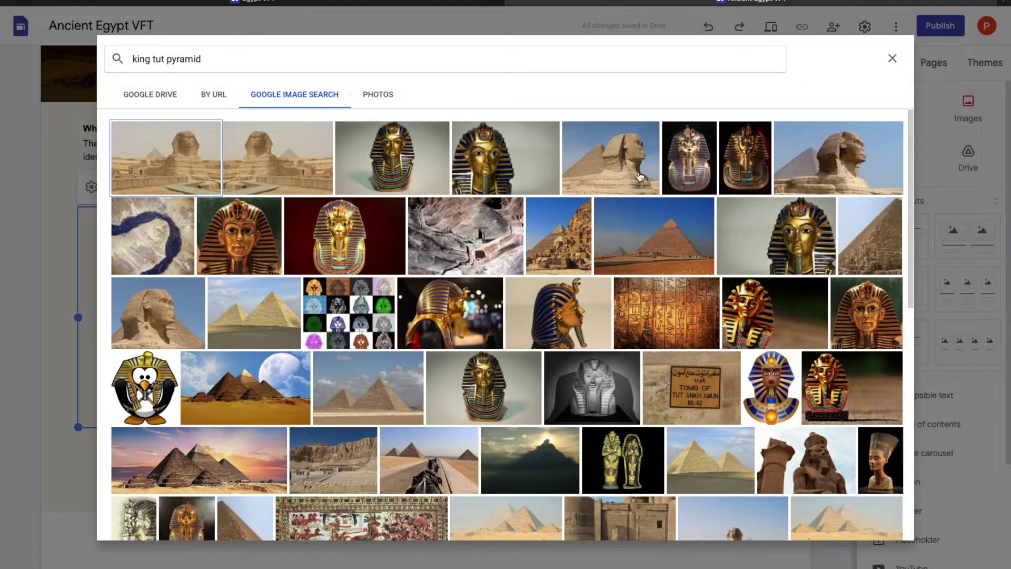
left_click(201, 158)
double_click(200, 158)
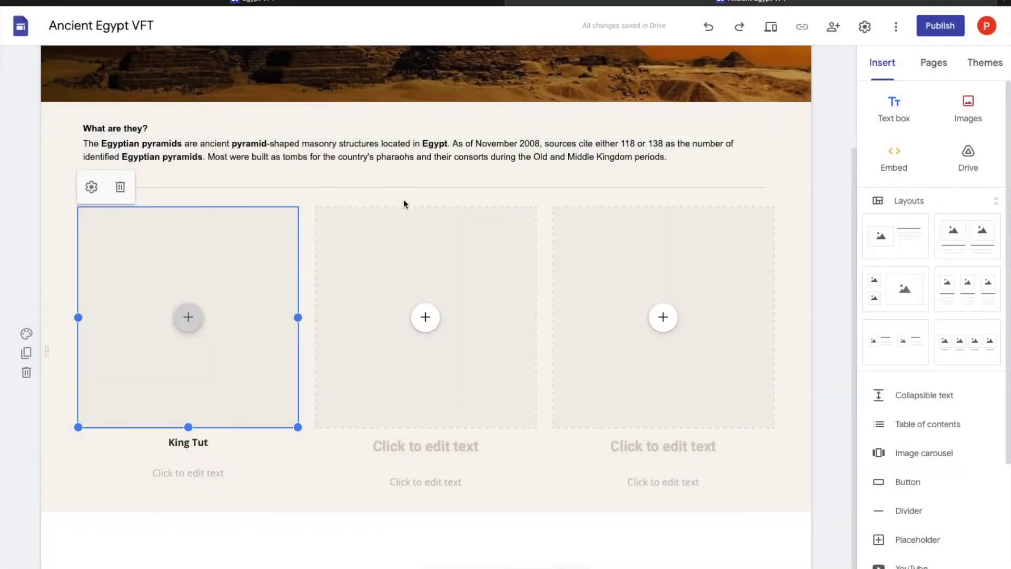
Step: Paste the Wikipedia description of tomb KV62 into the text box below the "King Tut" heading
left_click(211, 474)
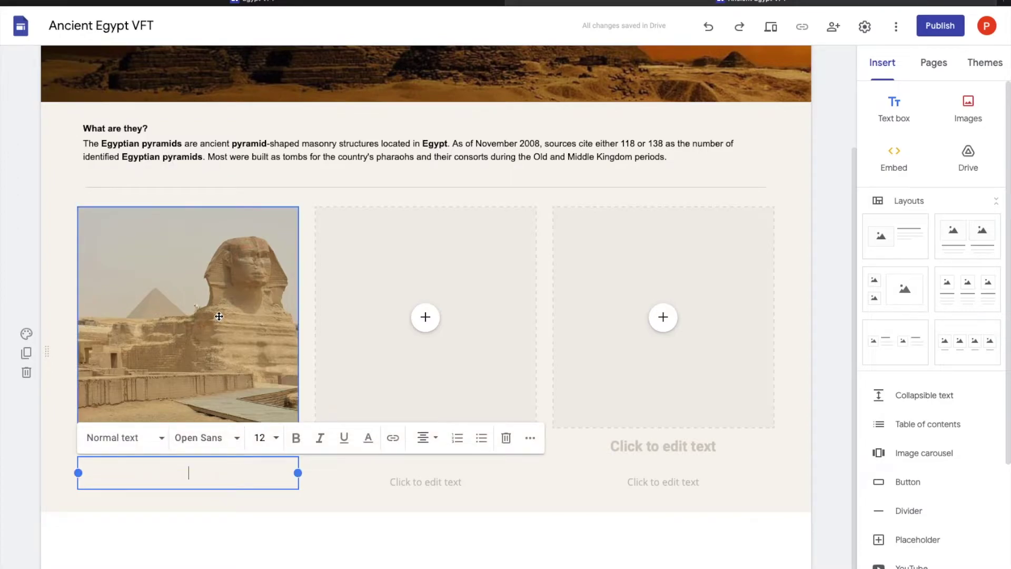
left_click(217, 320)
left_click(202, 444)
left_click(198, 471)
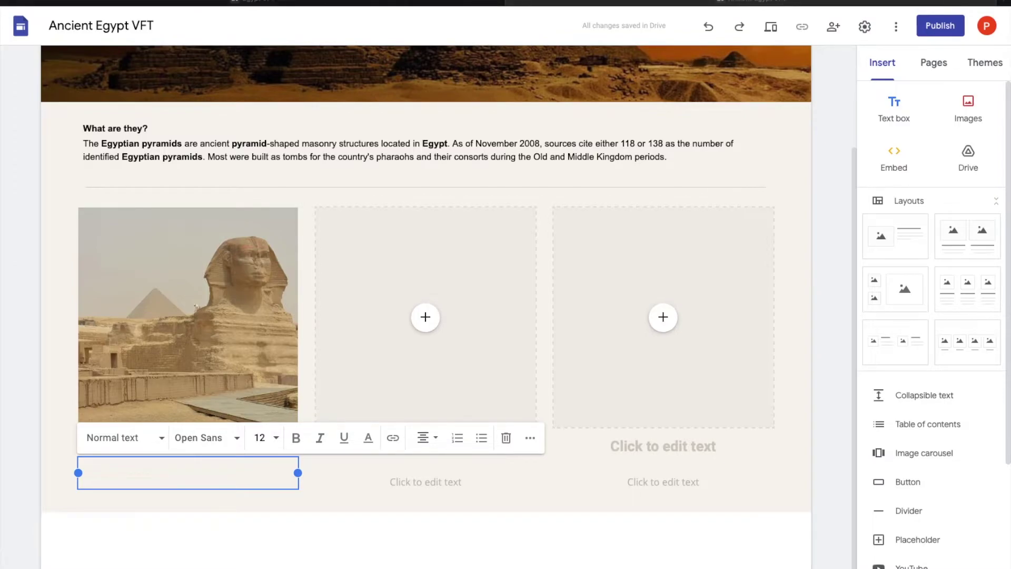
right_click(175, 475)
left_click(197, 500)
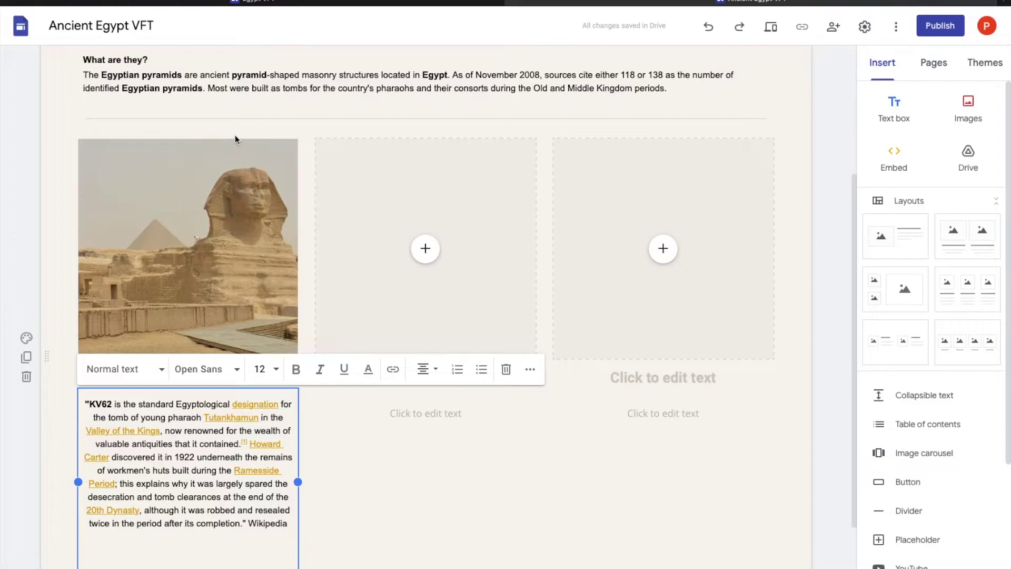
left_click(245, 117)
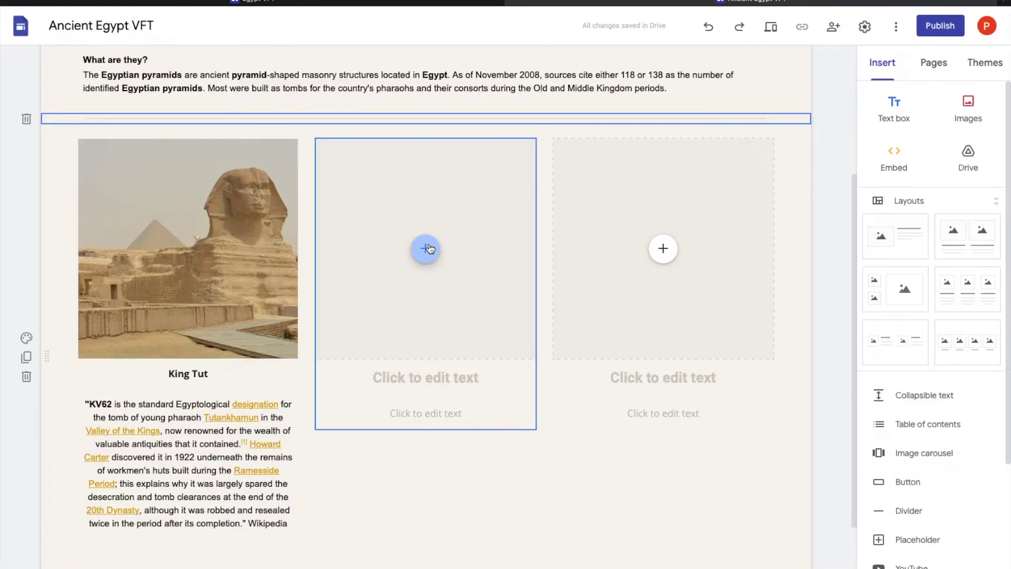
Step: Fill the middle image placeholder with the first photo from a Google image search for "Pyramid of lahun"
left_click(437, 378)
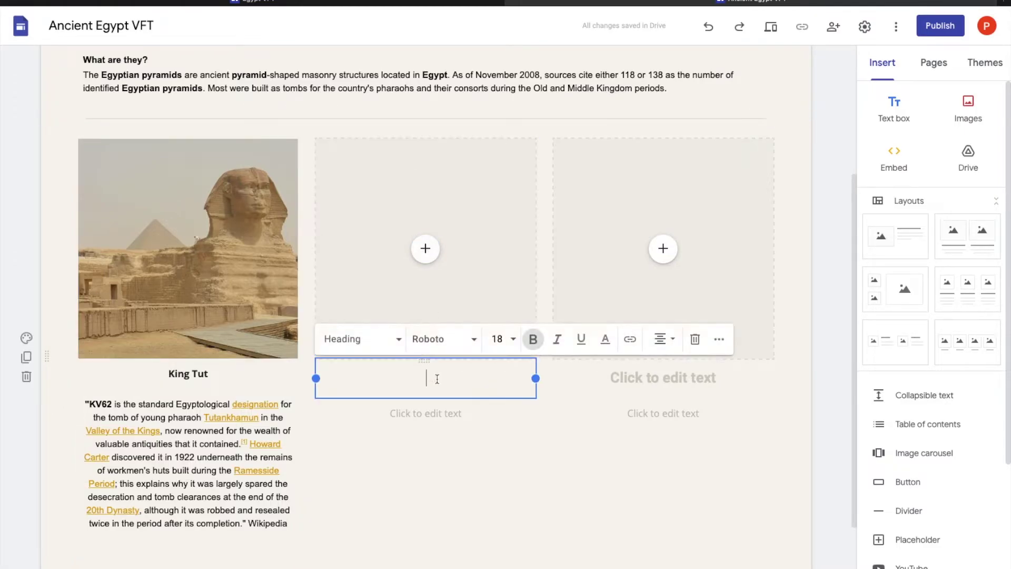
left_click(425, 250)
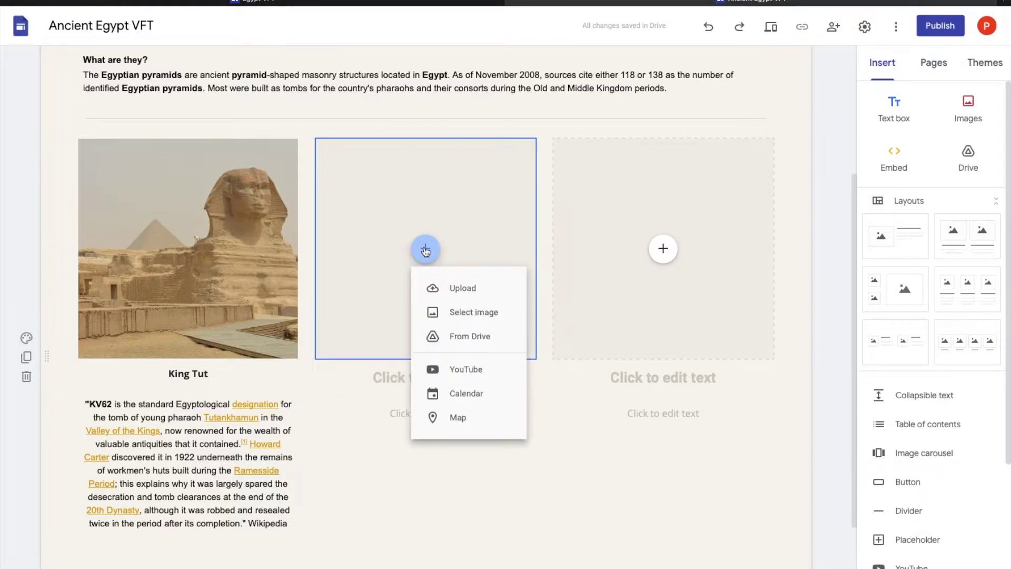
left_click(464, 312)
left_click(321, 101)
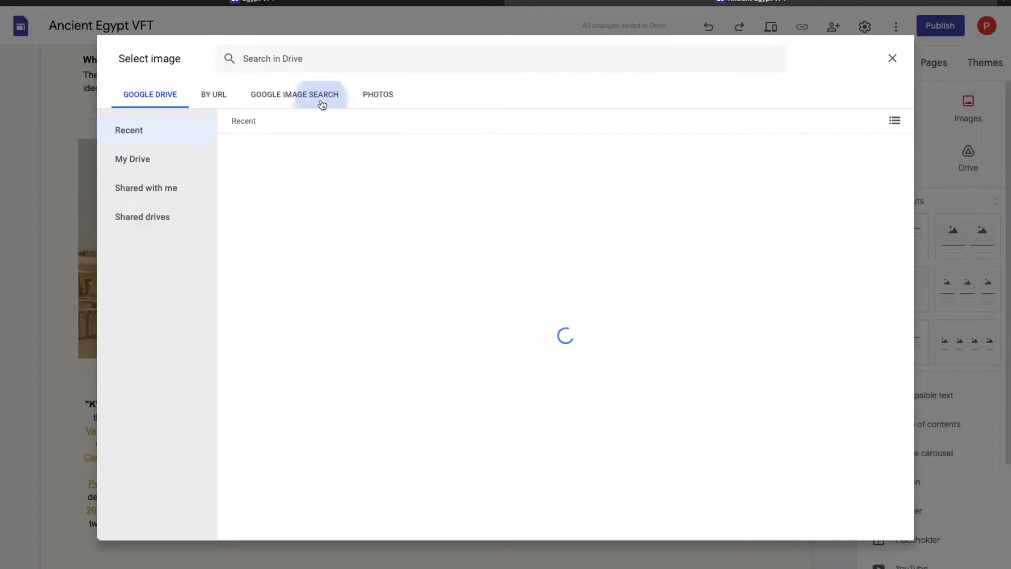
type("Pyrami")
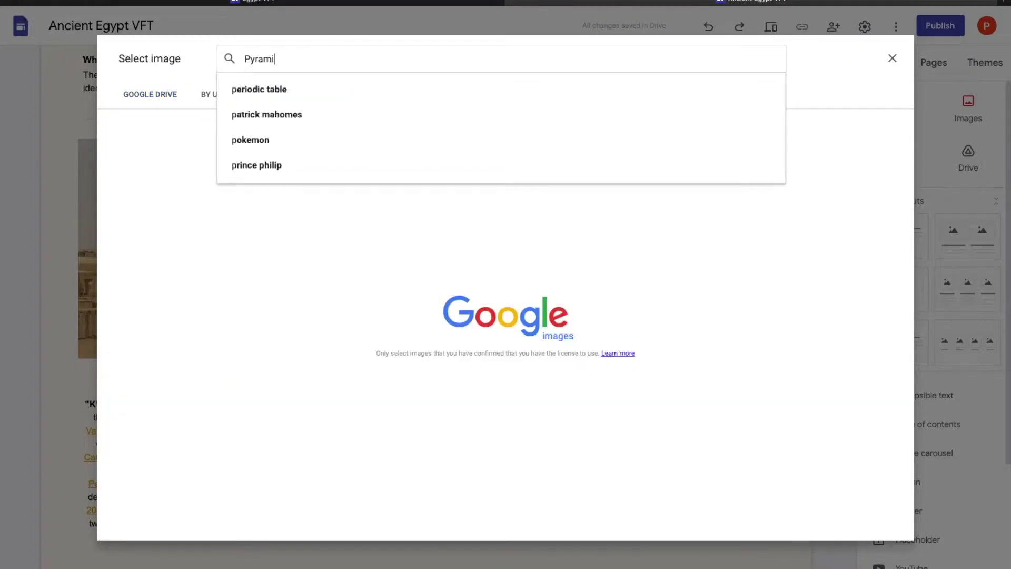
type("d of lahun")
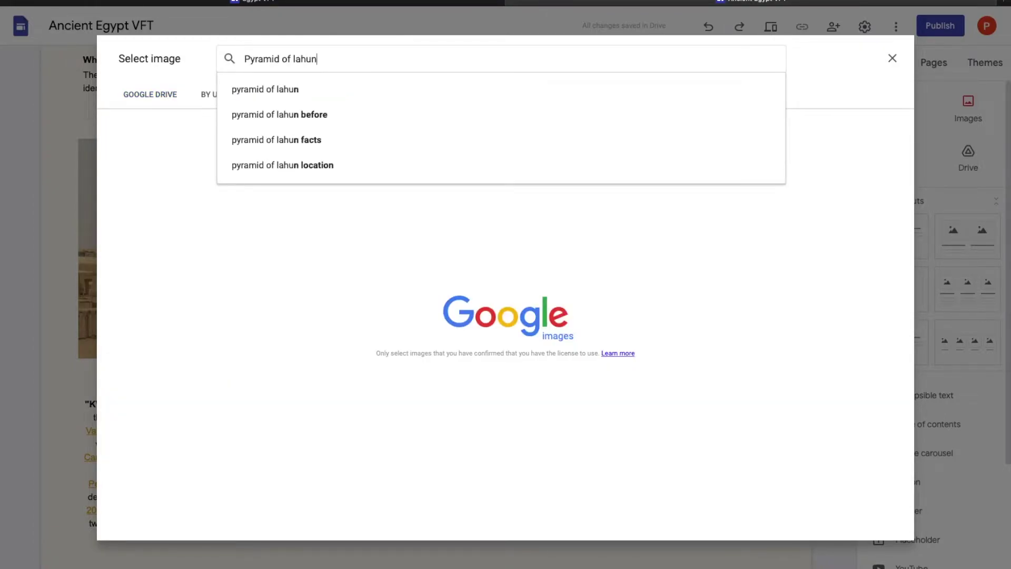
key("Return")
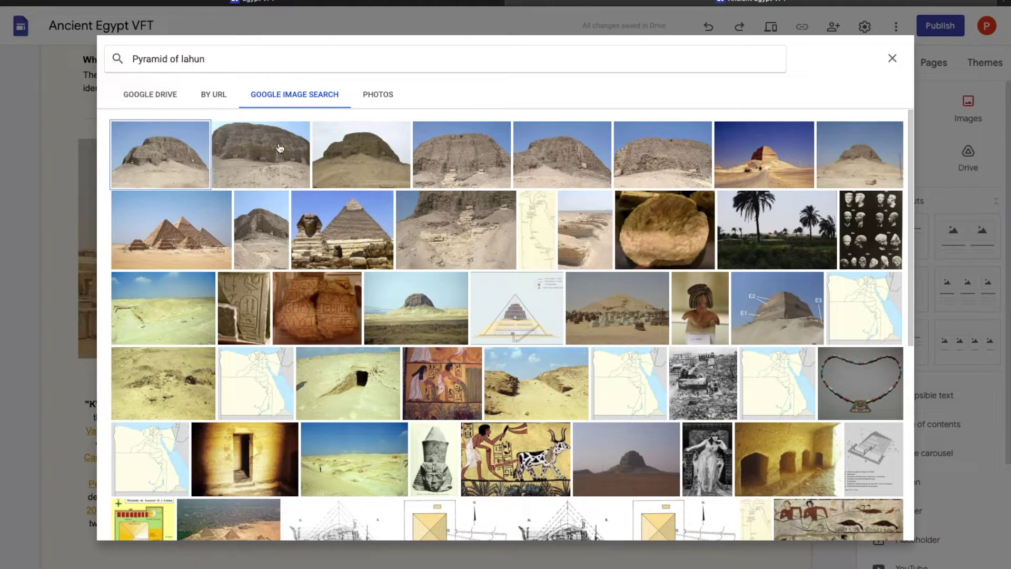
double_click(191, 163)
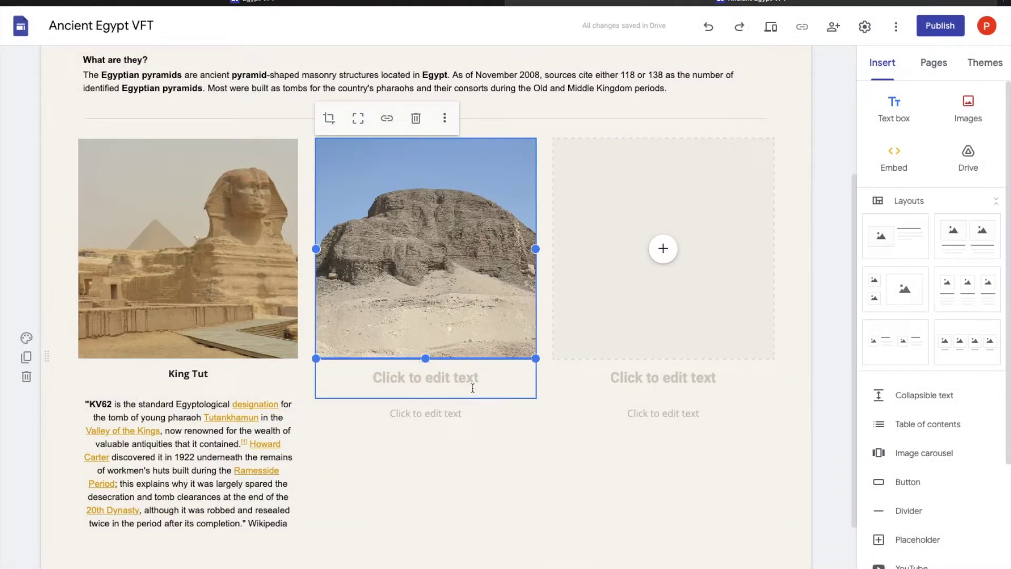
Step: Enter "Pyramid of Lahun" as the heading under the middle image
left_click(398, 377)
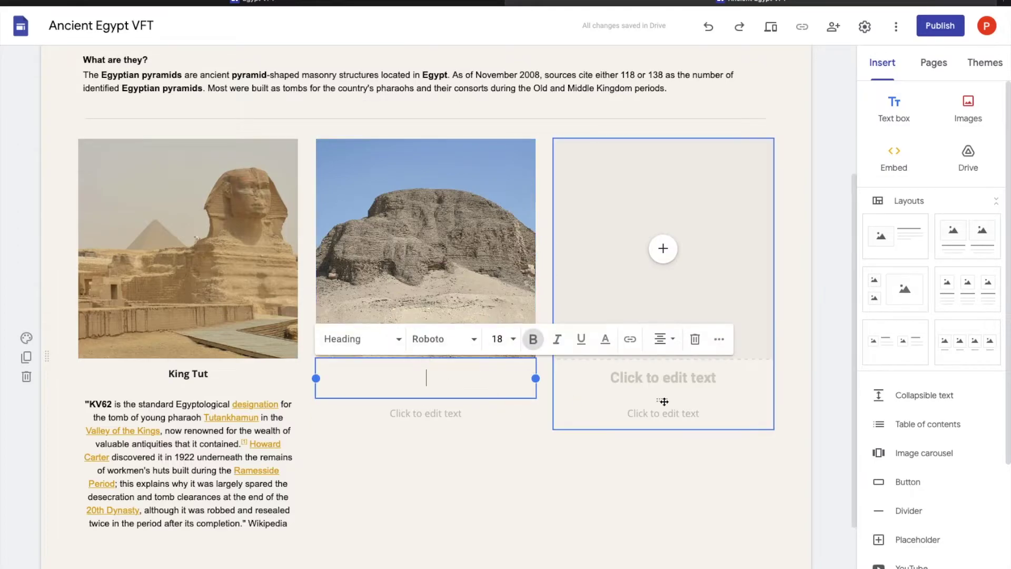
type("Pyrami")
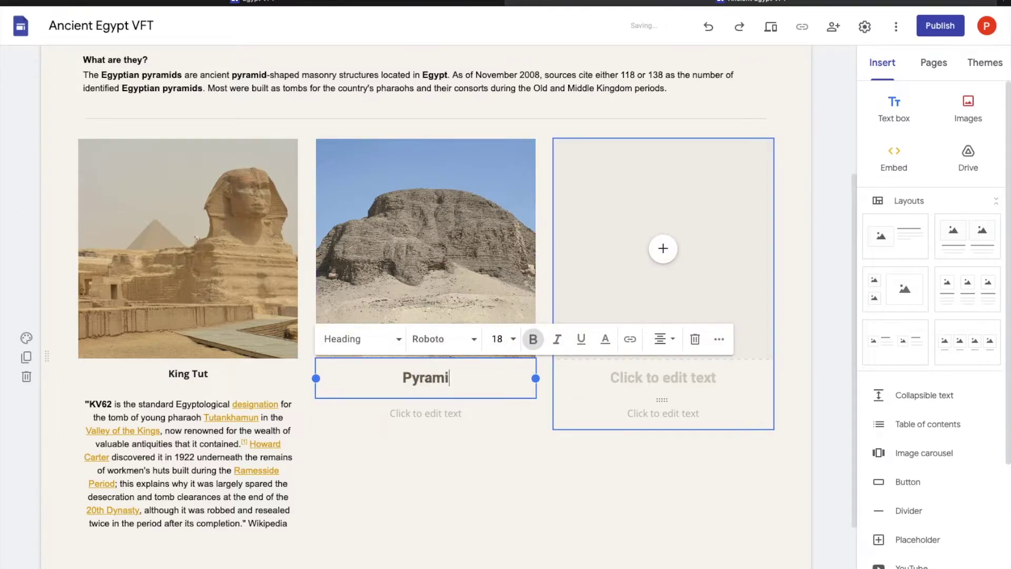
type("d of Lahun")
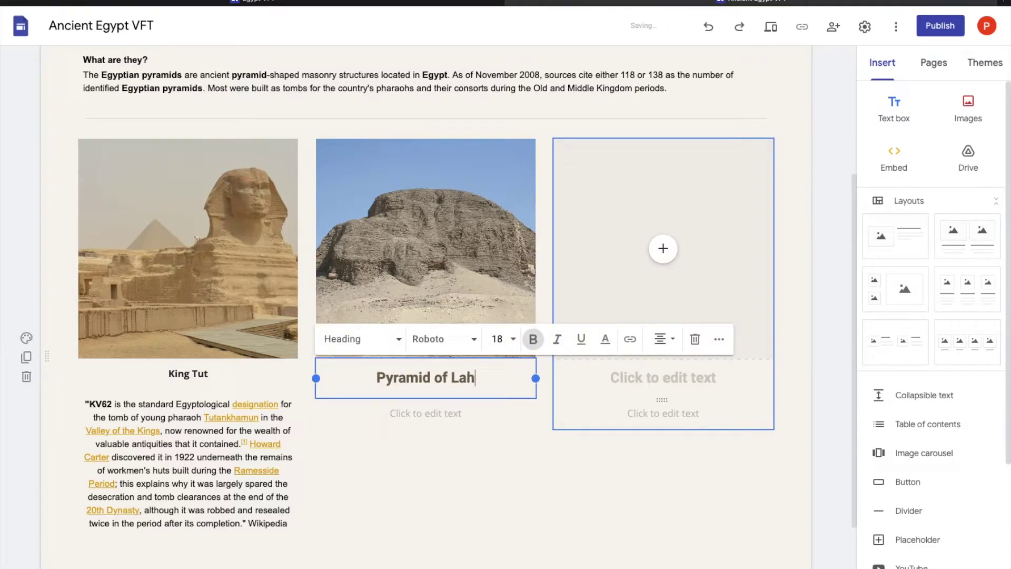
Step: Clear the "King Tut" title under the first image and center the alignment of its empty text box
double_click(199, 374)
triple_click(201, 375)
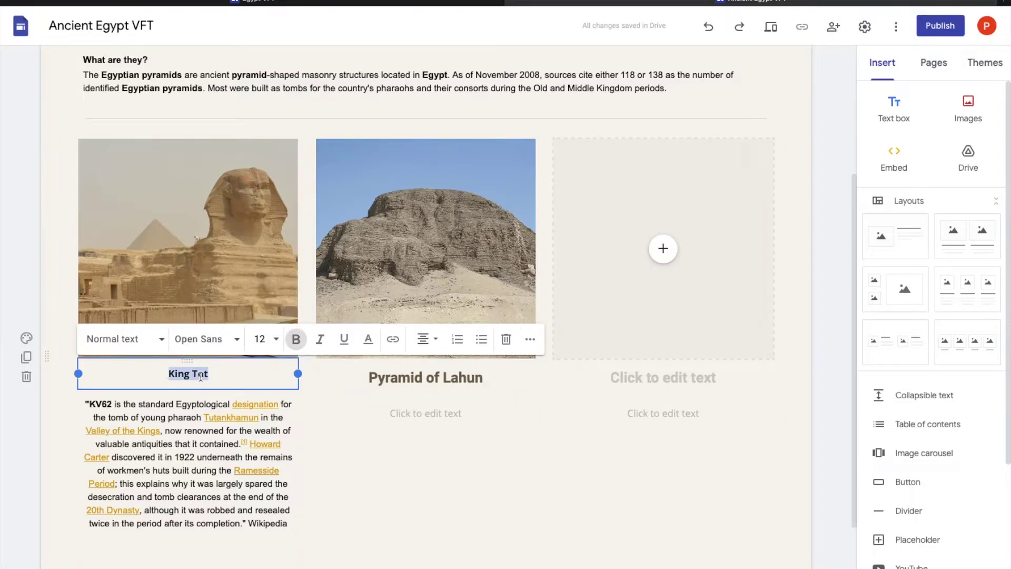
key("BackSpace")
type("K")
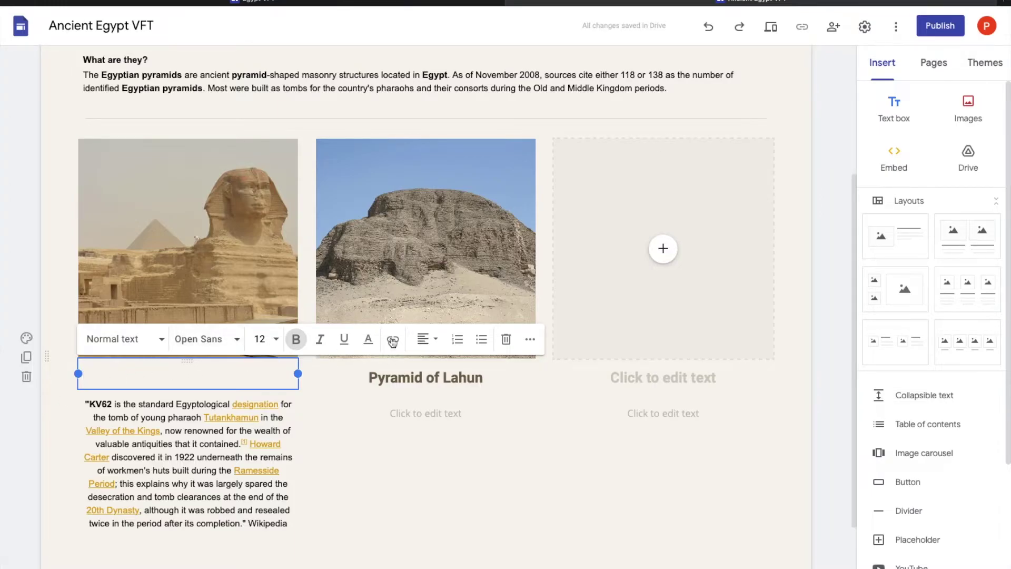
left_click(427, 338)
left_click(434, 373)
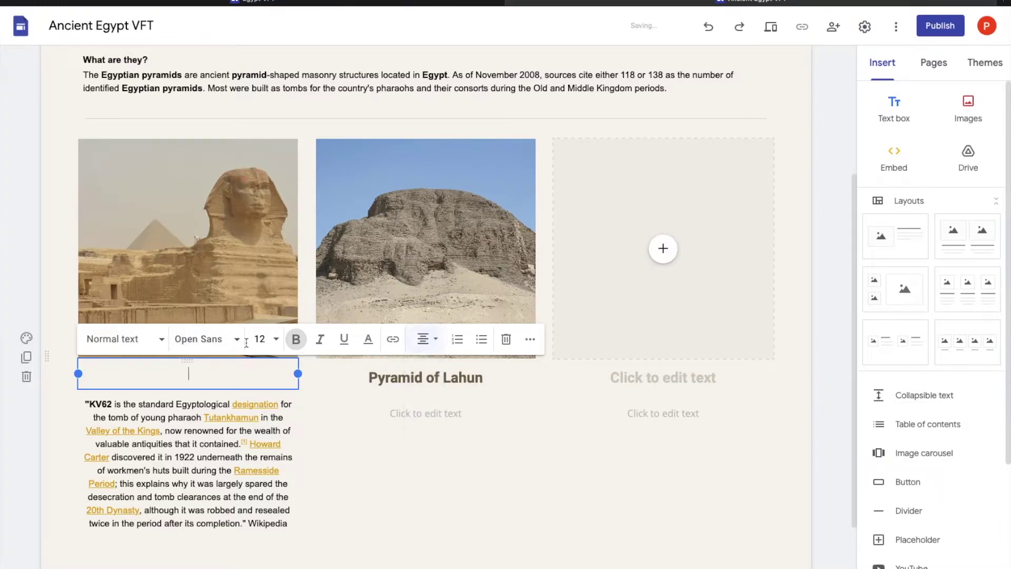
Step: Apply the Heading style to the empty title box under the first image and enter "King Tut"
left_click(430, 380)
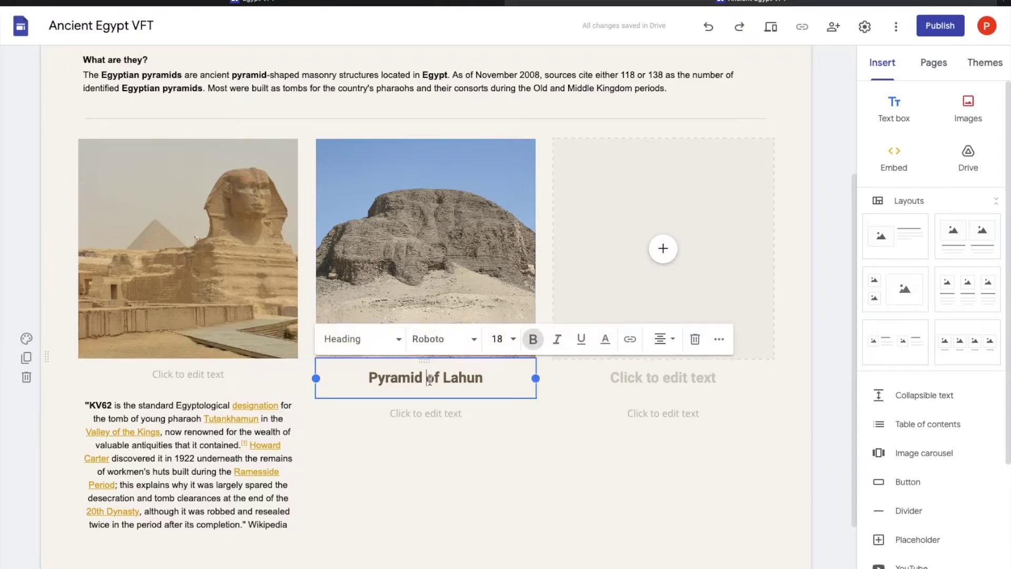
left_click(256, 380)
left_click(149, 349)
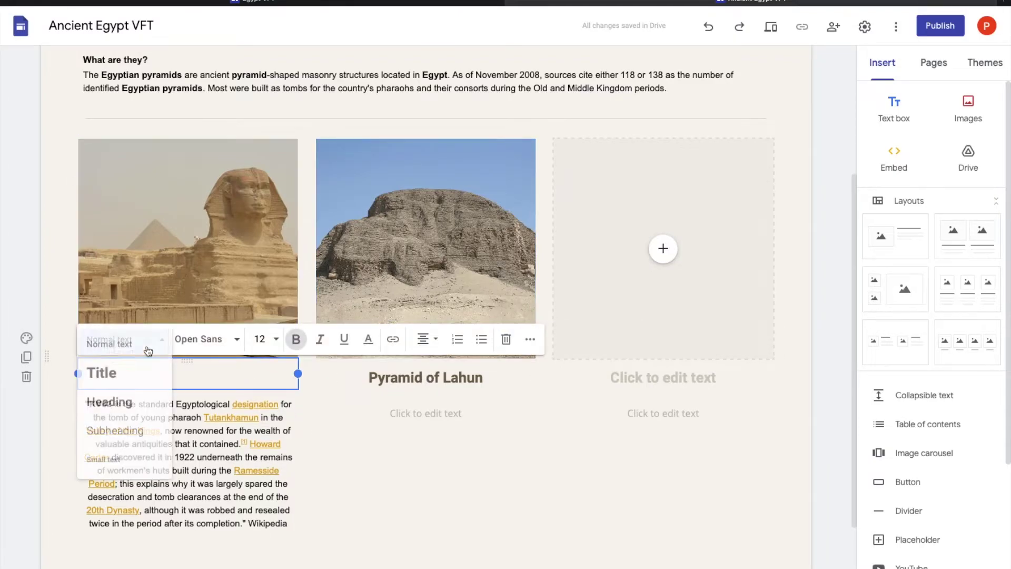
left_click(125, 401)
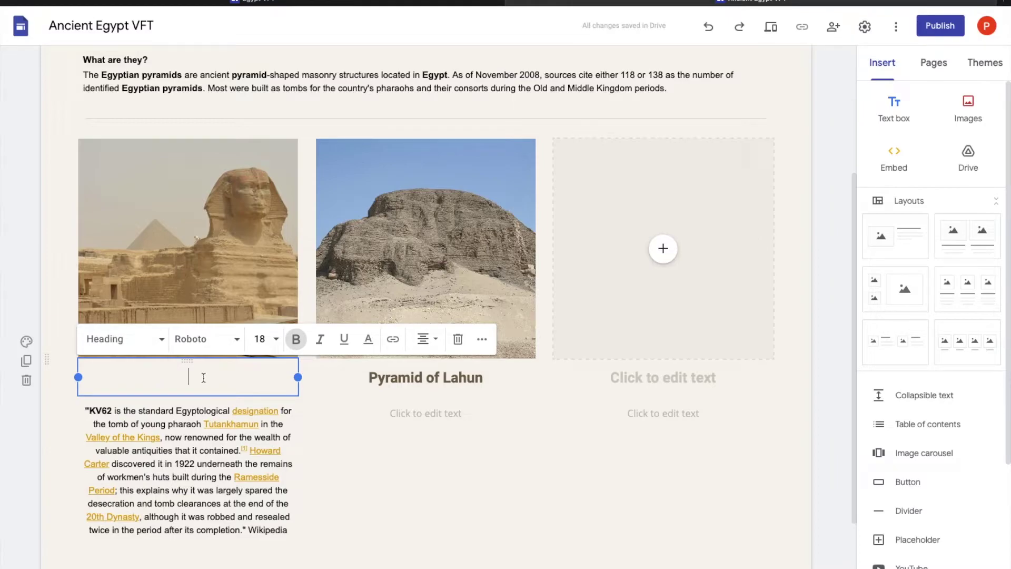
type("King Tut")
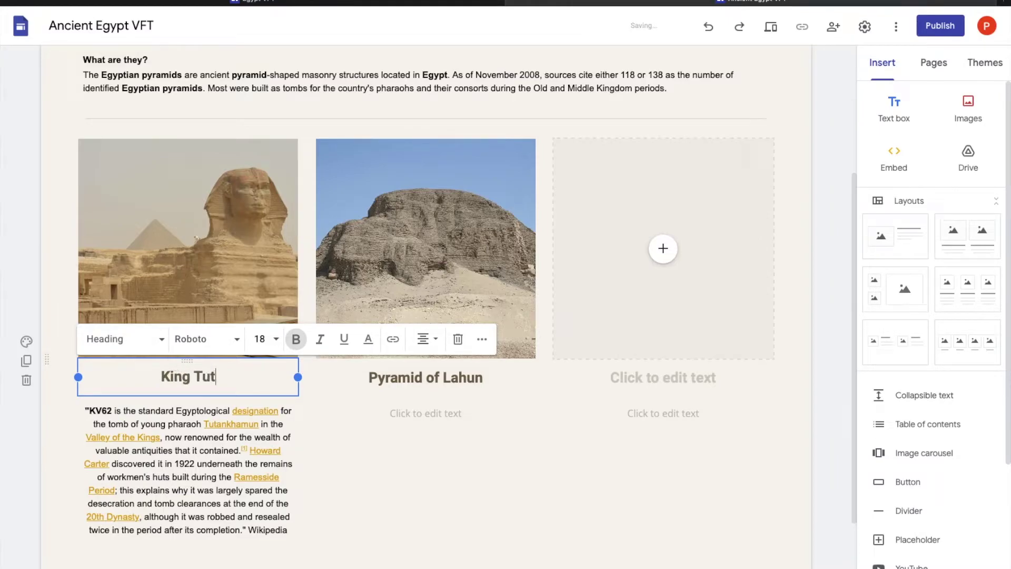
Step: Paste the Pyramid of Lahun description with its touropia.com source link into the text box below the middle heading
left_click(456, 413)
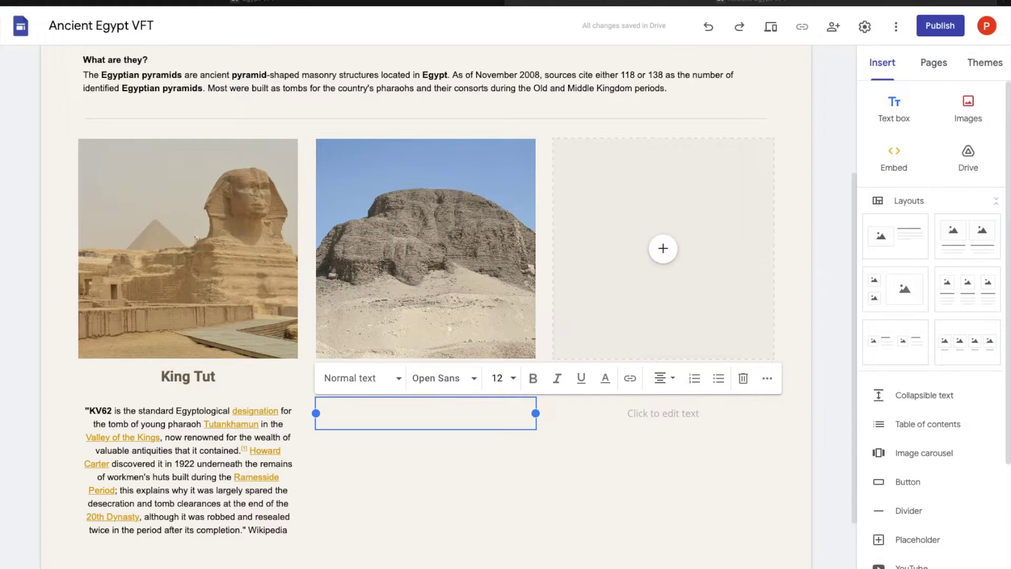
right_click(411, 412)
left_click(443, 441)
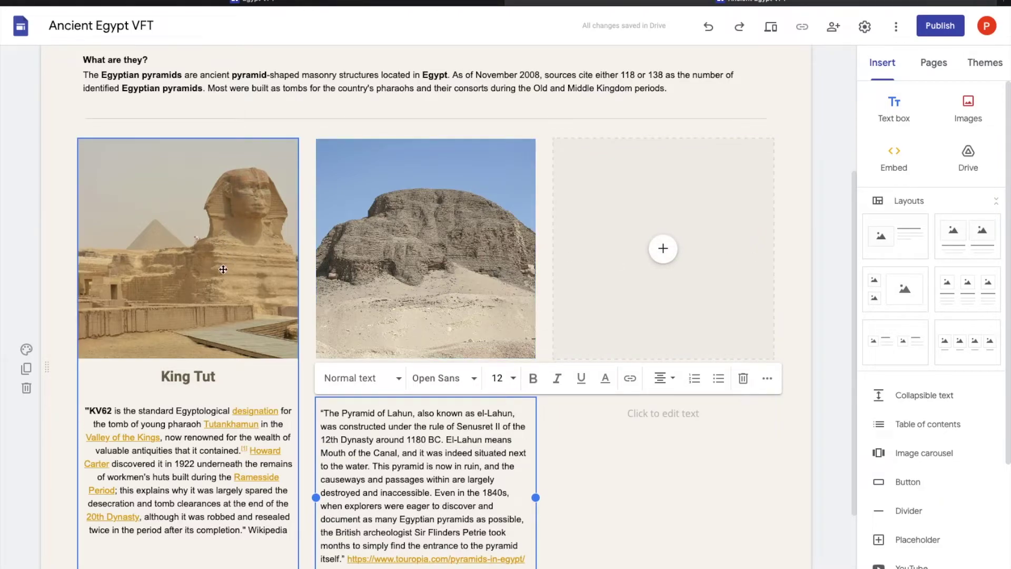
Step: Open the image picker for the third image placeholder
left_click(665, 250)
left_click(697, 311)
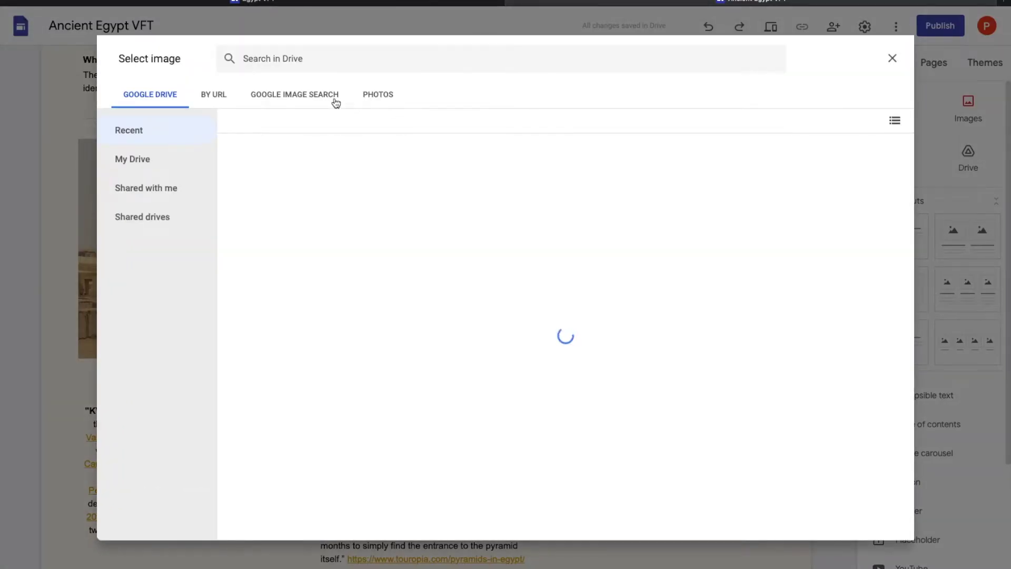
Step: Search Google Images for "pyramid of khufu" and insert the photo with the cloudy blue sky into the third column
left_click(334, 100)
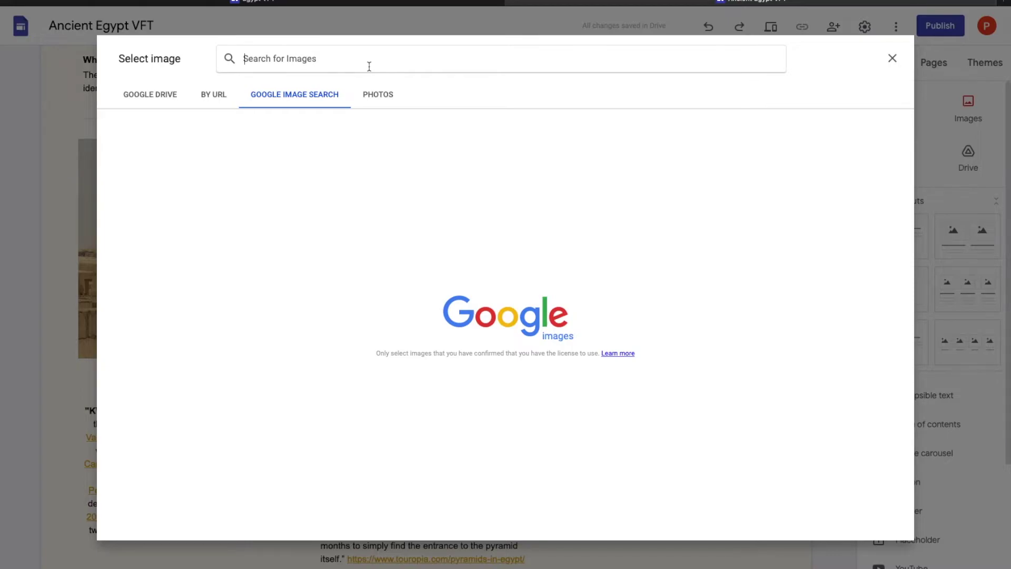
left_click(369, 66)
type("pyramid of")
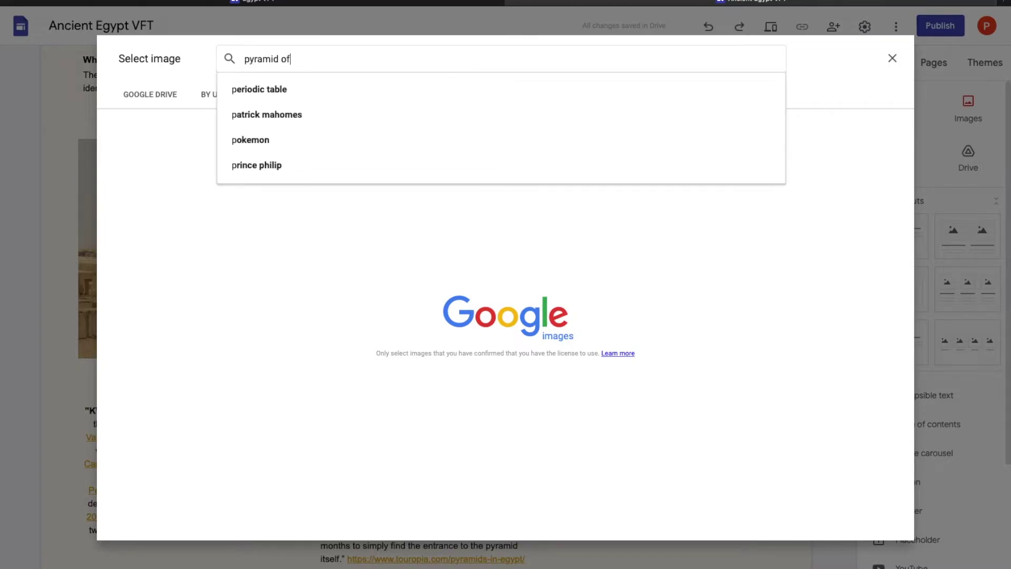
type(" khufu")
key("Return")
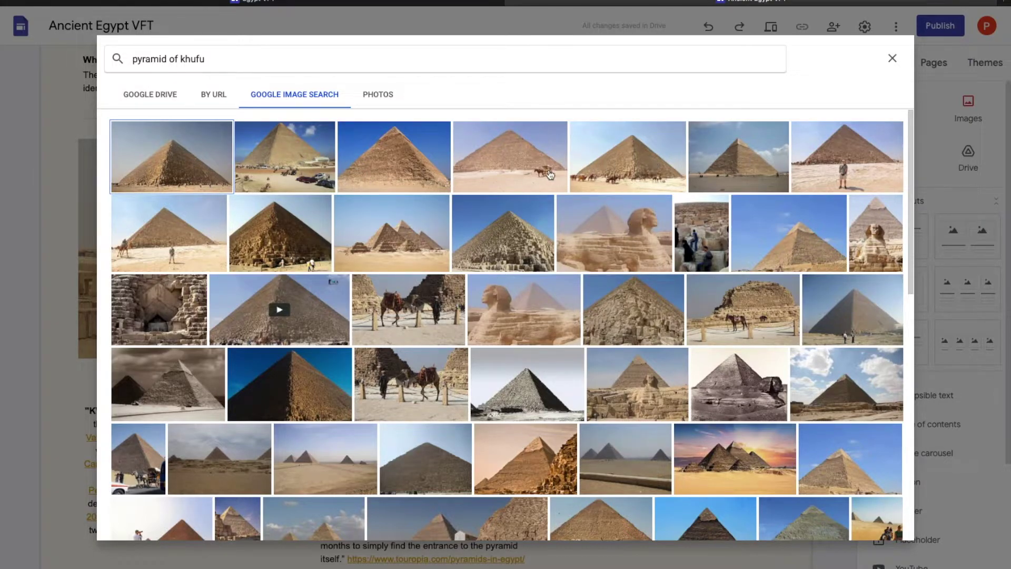
double_click(737, 166)
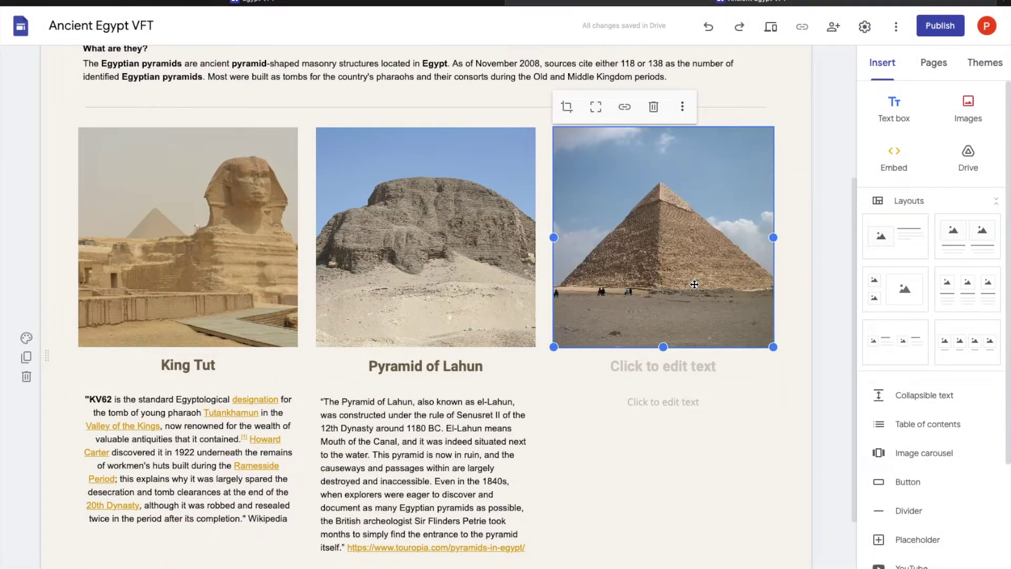
Step: Title the third column "Pyramid of Khufu" and paste the copied Touropia description of the pyramid below it
left_click(669, 368)
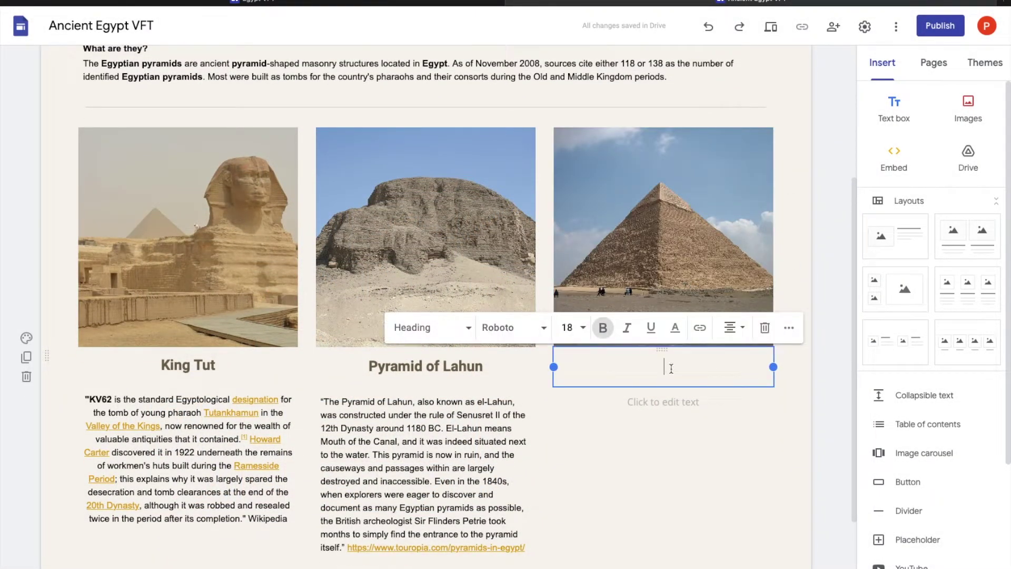
type("Pyramid of Khufu")
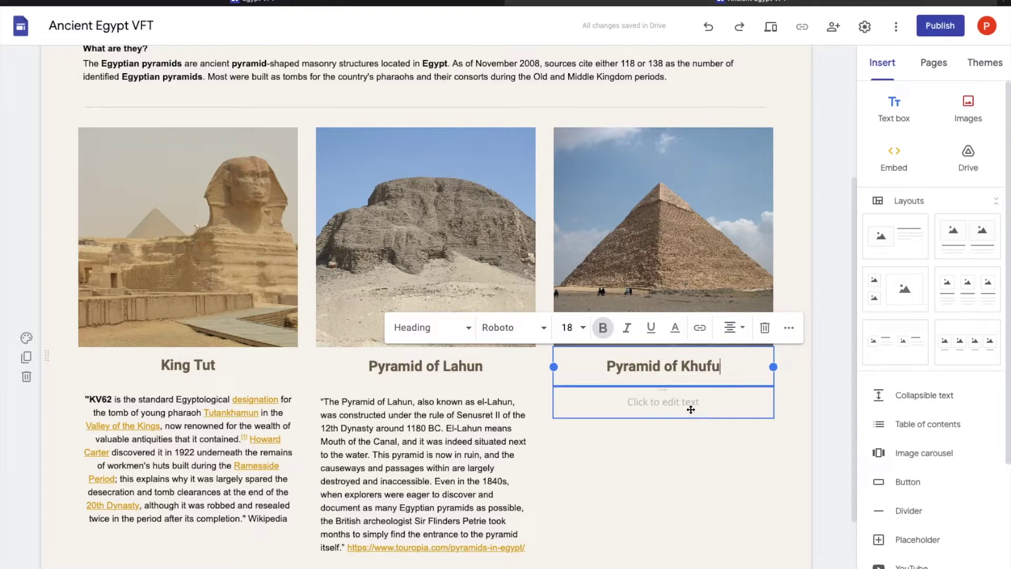
left_click(691, 409)
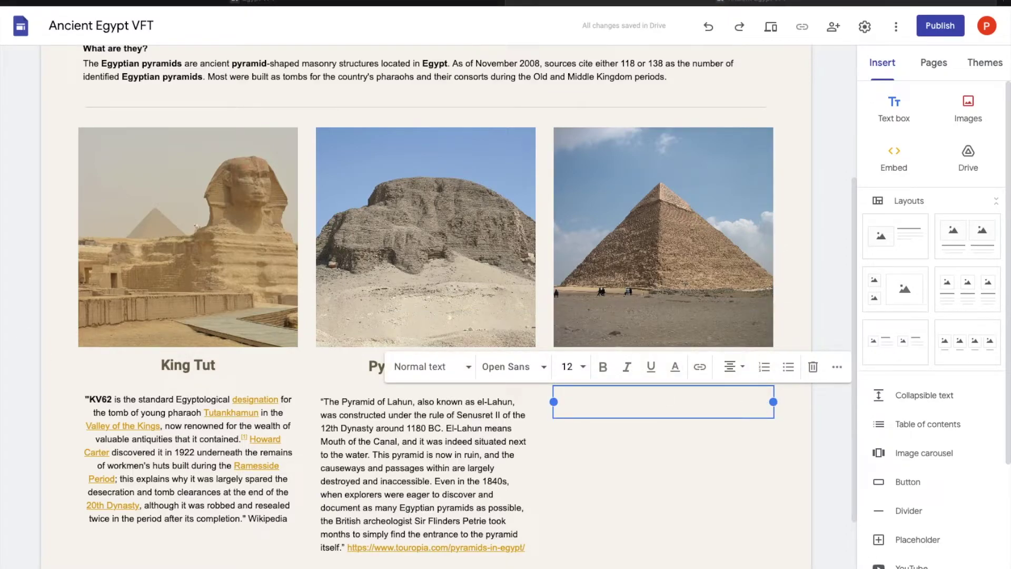
right_click(664, 401)
left_click(686, 428)
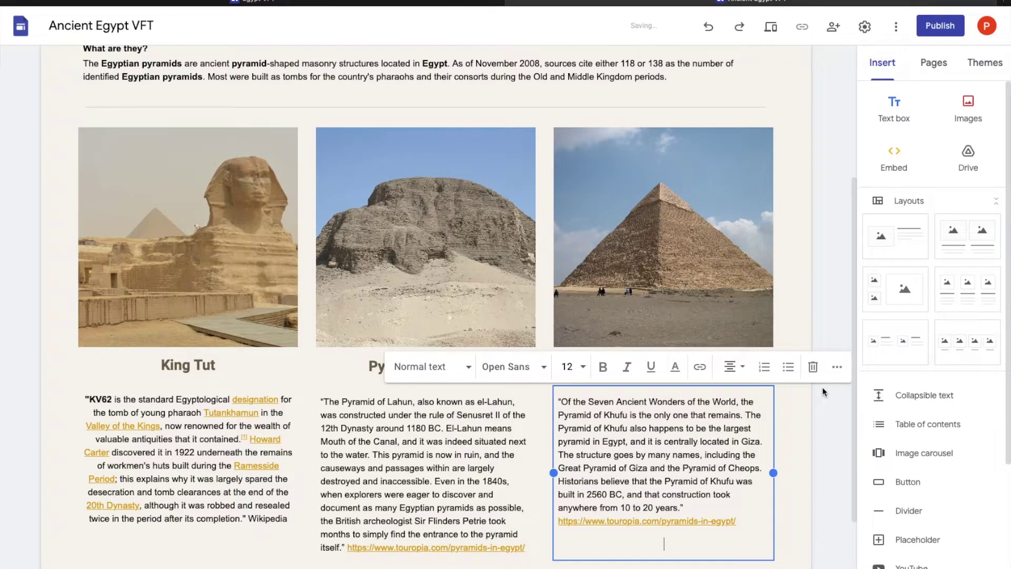
left_click(824, 423)
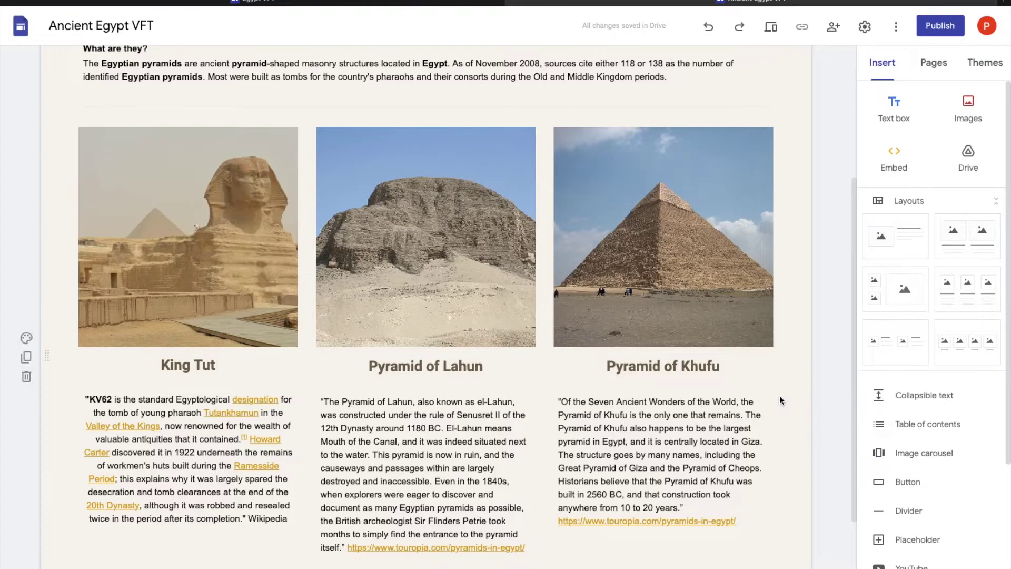
Step: Review the Pyramids page from its banner and introduction down to the three image columns and their descriptions
scroll(779, 395, "down", 2)
scroll(779, 391, "up", 4)
scroll(779, 390, "up", 2)
scroll(778, 390, "down", 4)
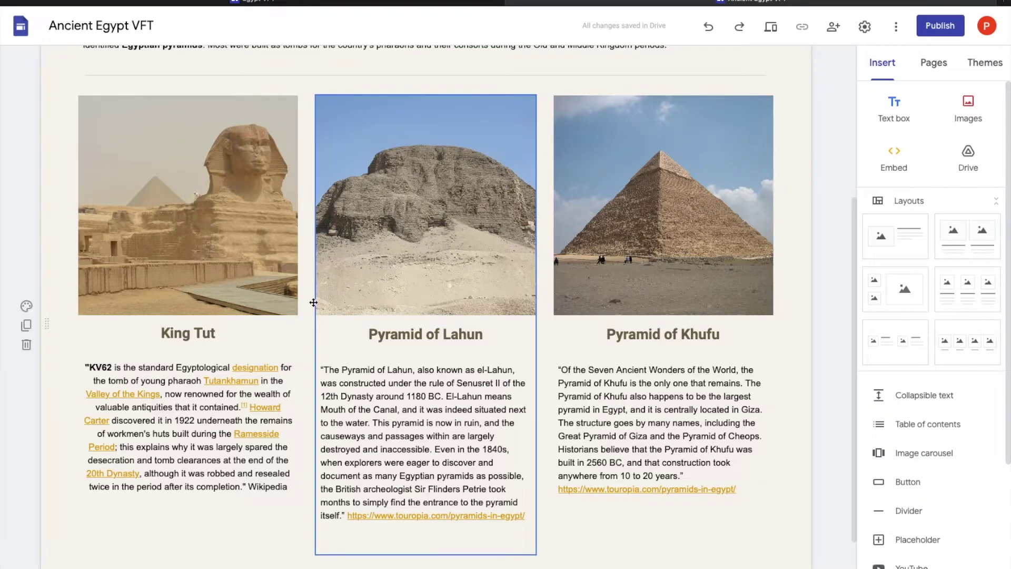
scroll(321, 274, "up", 5)
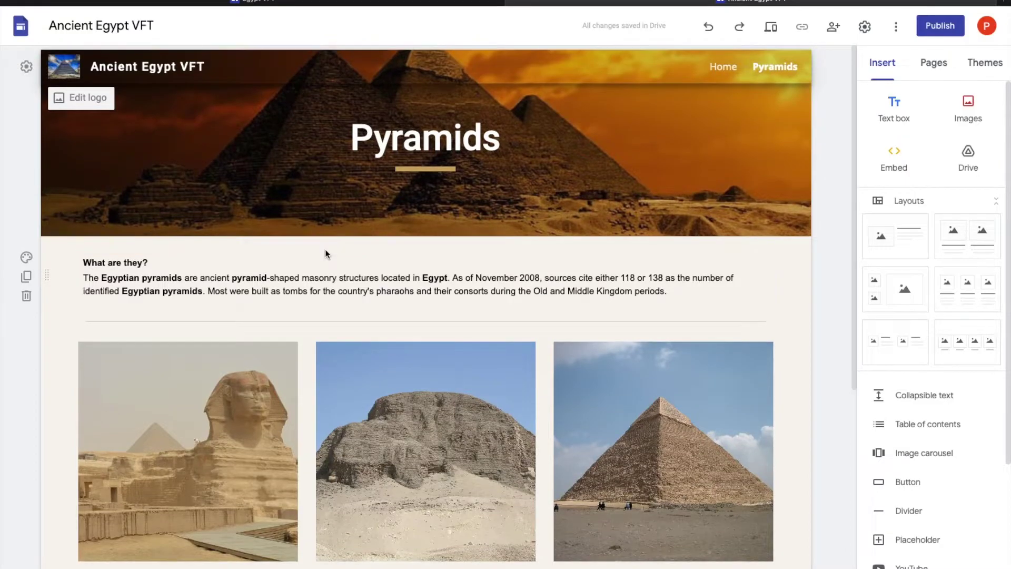
scroll(325, 253, "down", 5)
scroll(327, 252, "up", 1)
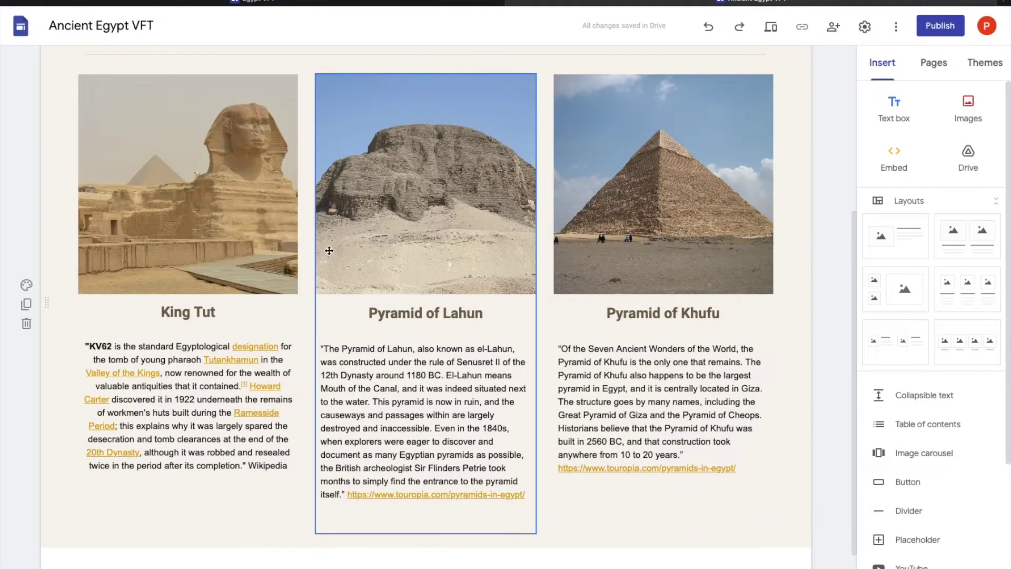
scroll(706, 258, "up", 5)
scroll(708, 263, "down", 1)
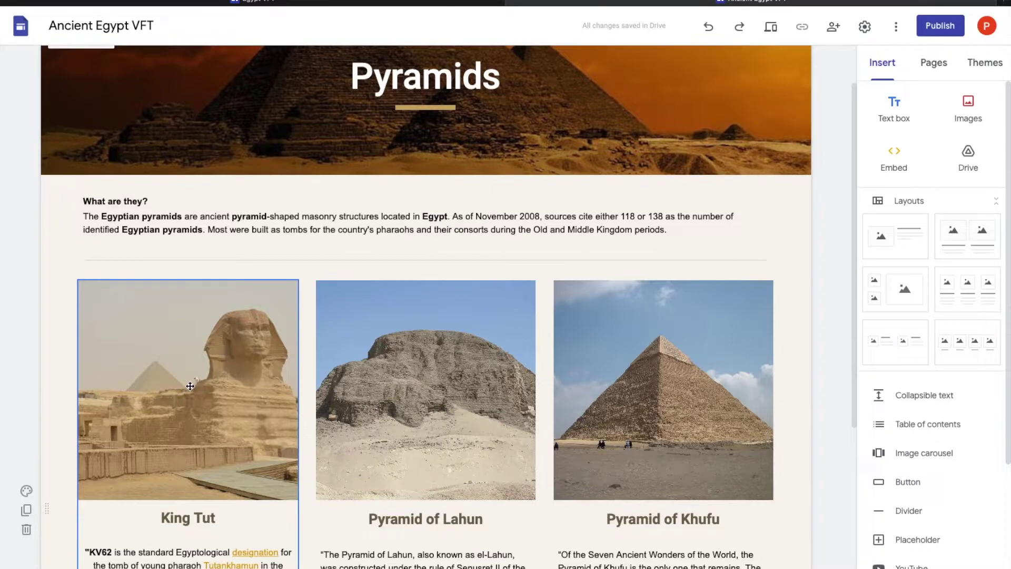
scroll(245, 314, "down", 3)
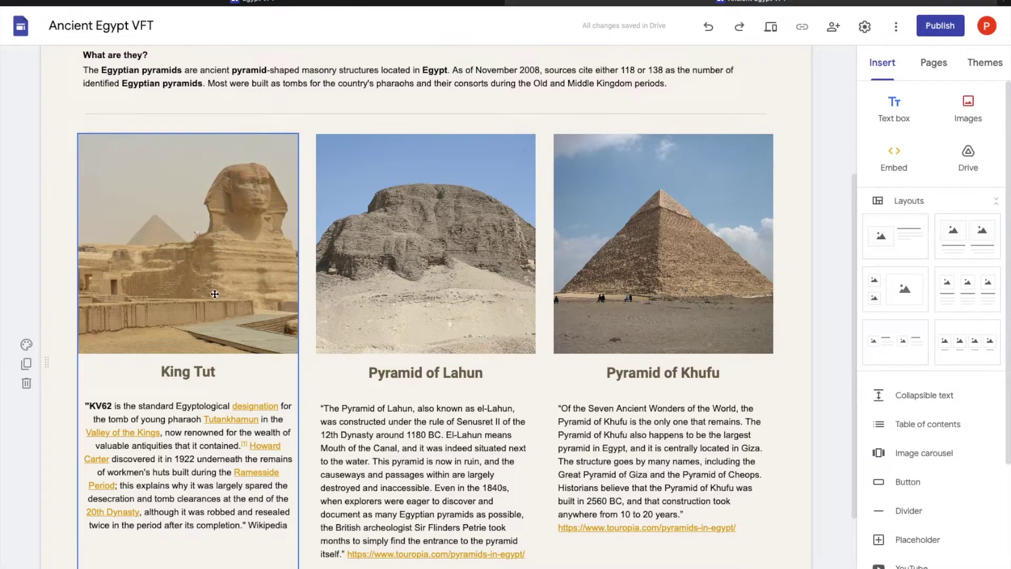
double_click(194, 373)
left_click(185, 418)
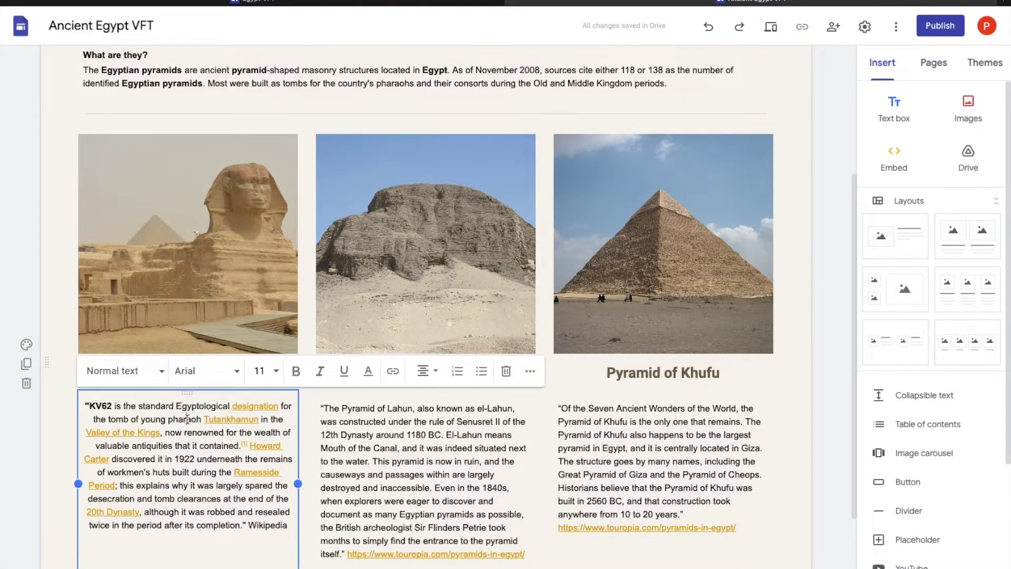
left_click(817, 196)
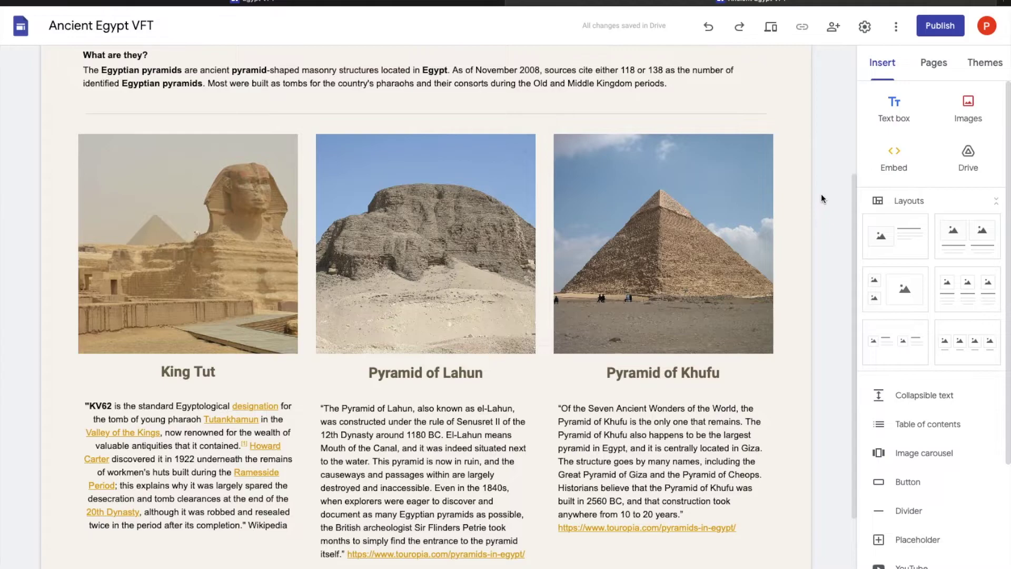
scroll(820, 194, "up", 4)
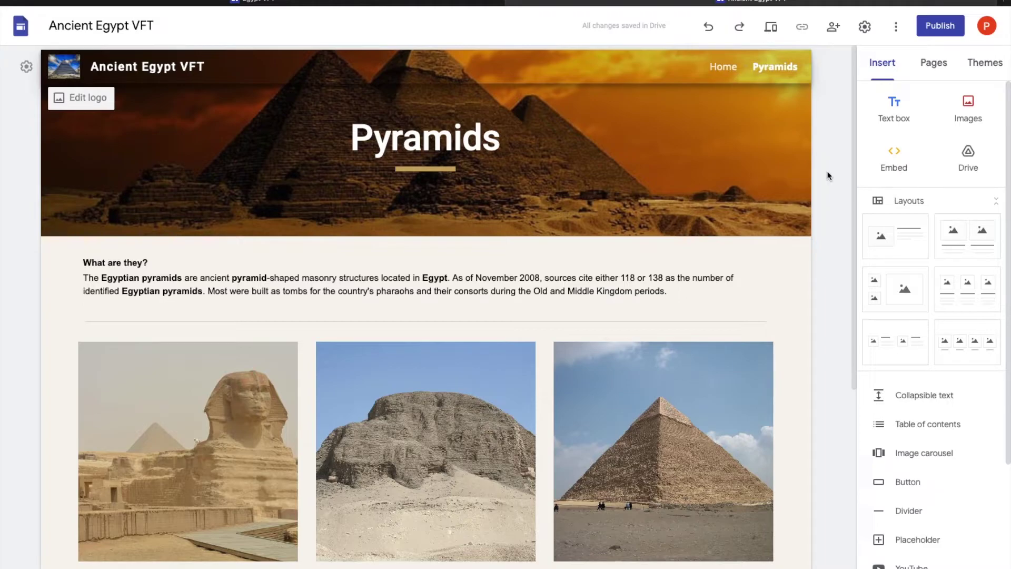
Step: Add a new page named "Leaders" to the site
left_click(936, 69)
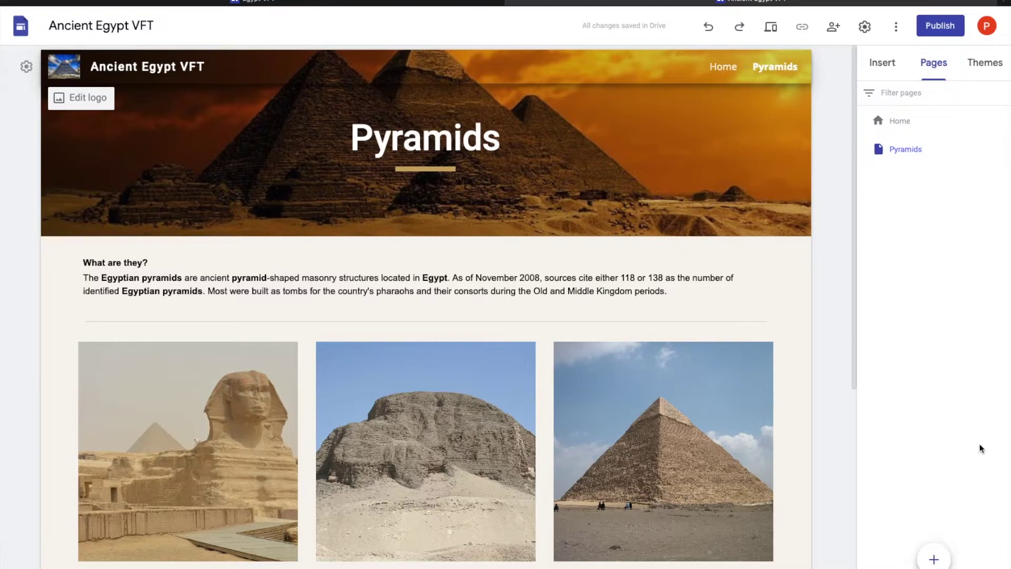
left_click(937, 561)
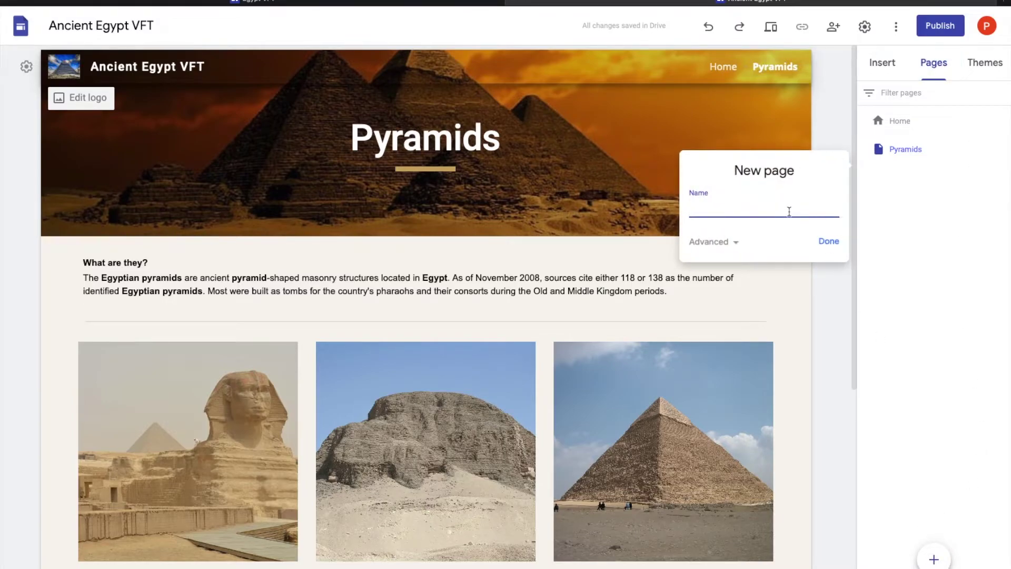
type("Leaders")
left_click(824, 246)
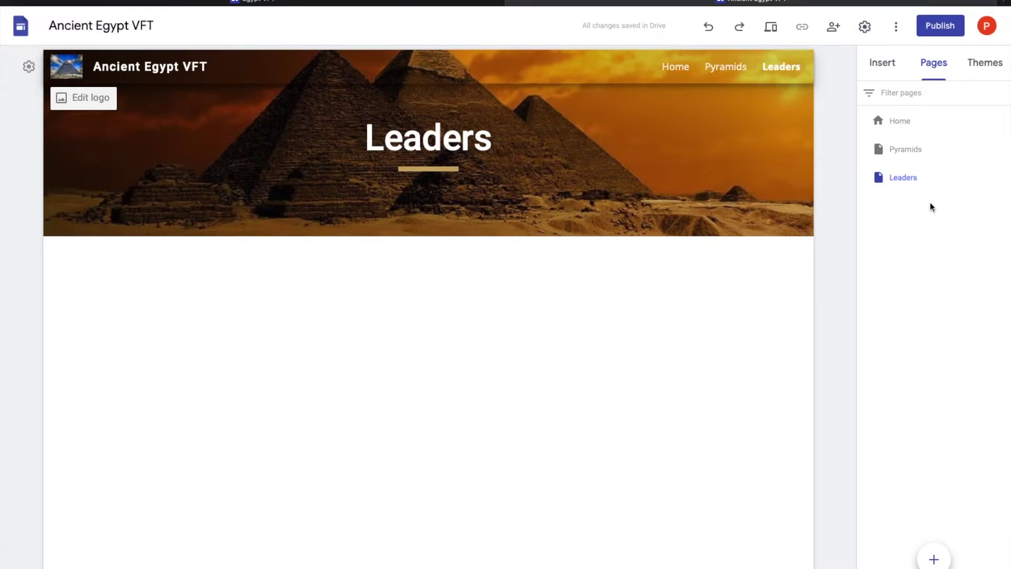
Step: Insert the single-image layout with text beside it on the Leaders page and title it "Cleopatra"
left_click(881, 66)
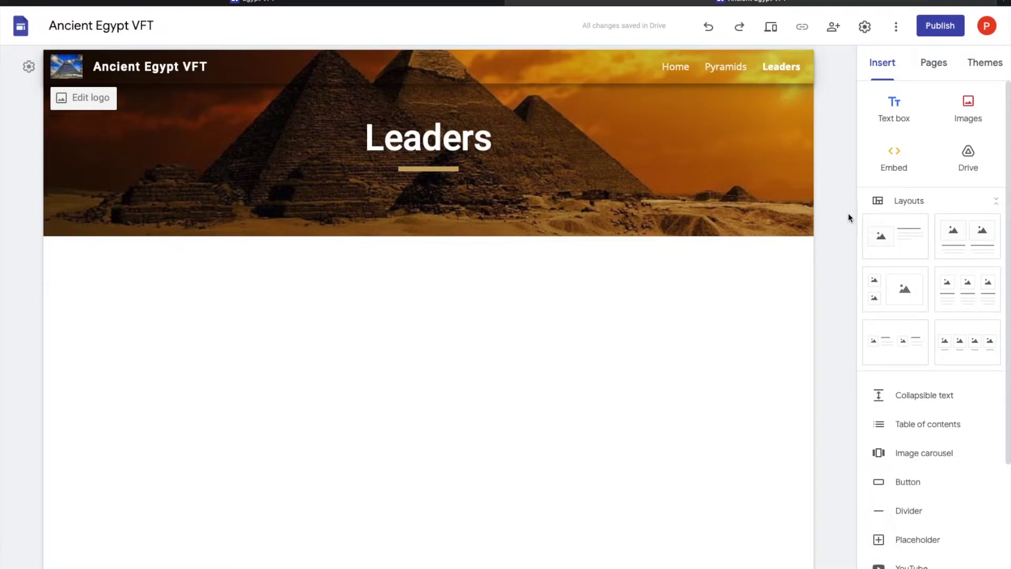
left_click(891, 240)
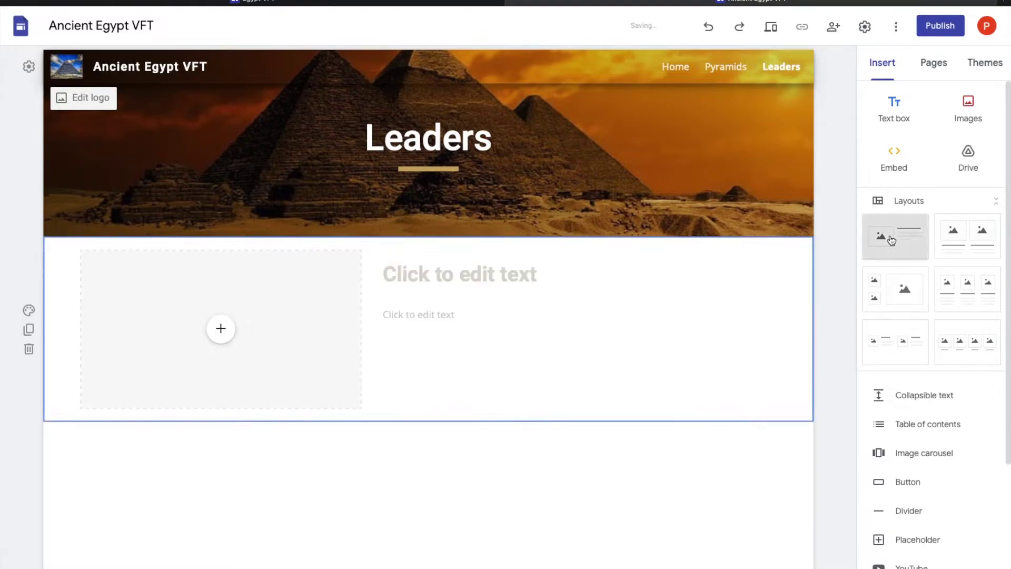
left_click(437, 279)
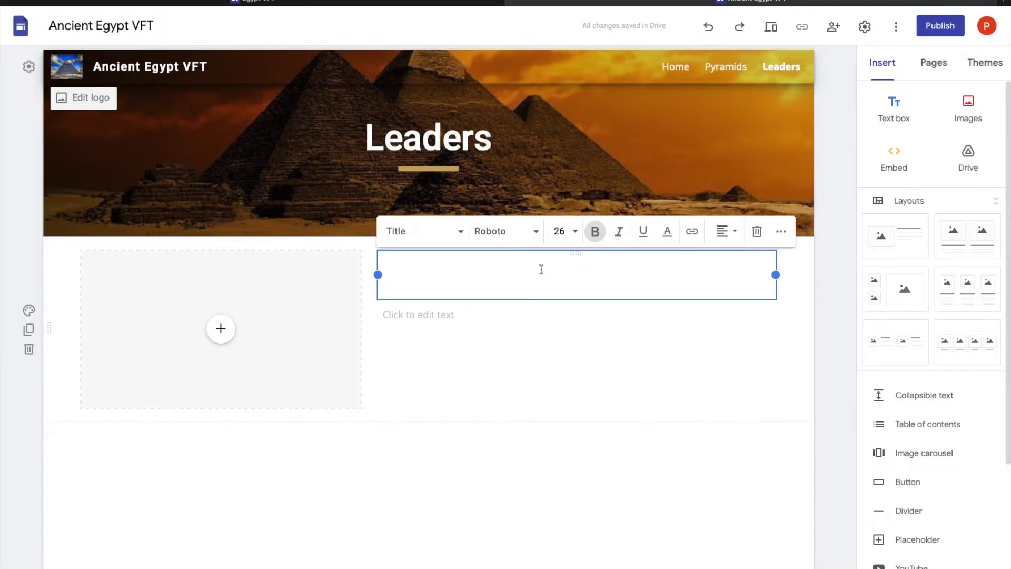
type("Cleopatra")
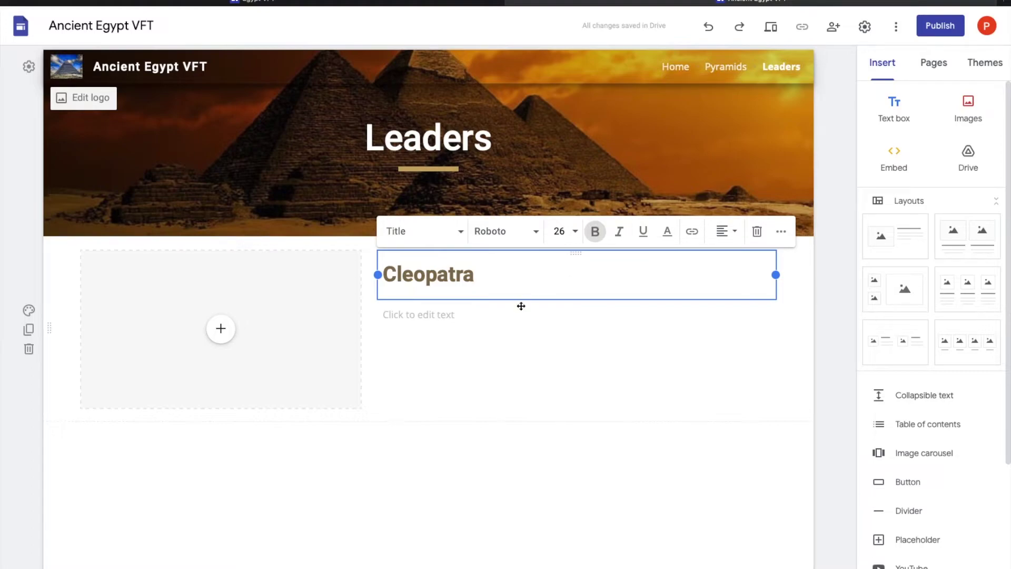
Step: Paste the copied History Hit description under the Cleopatra title and give the section the light beige background
left_click(623, 311)
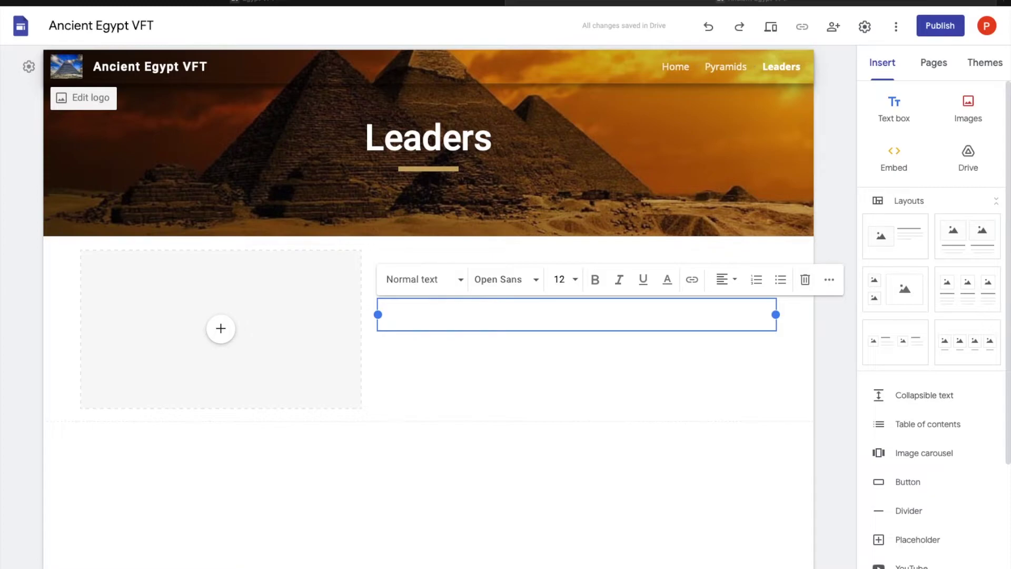
right_click(614, 322)
left_click(638, 347)
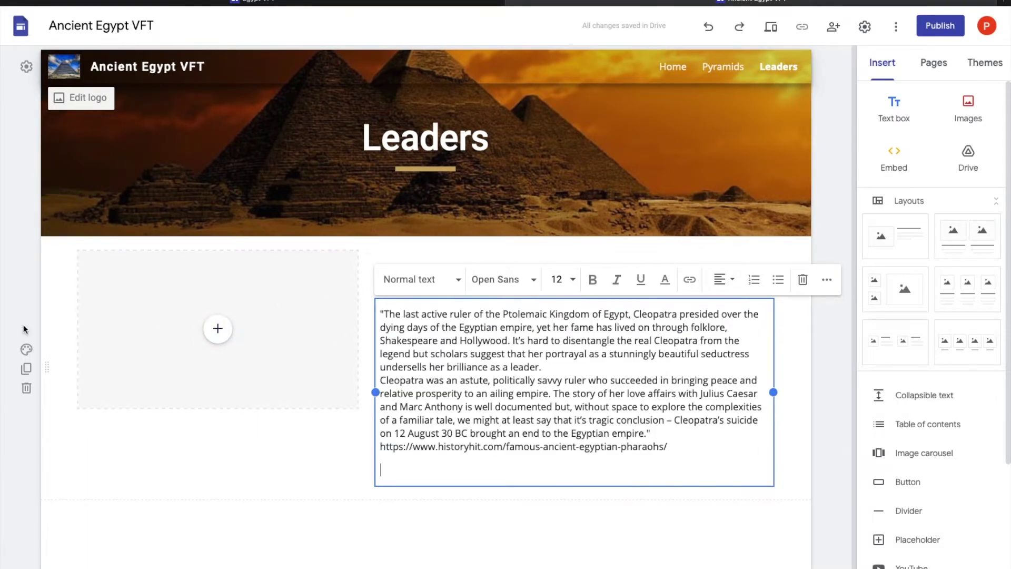
left_click(26, 349)
left_click(120, 396)
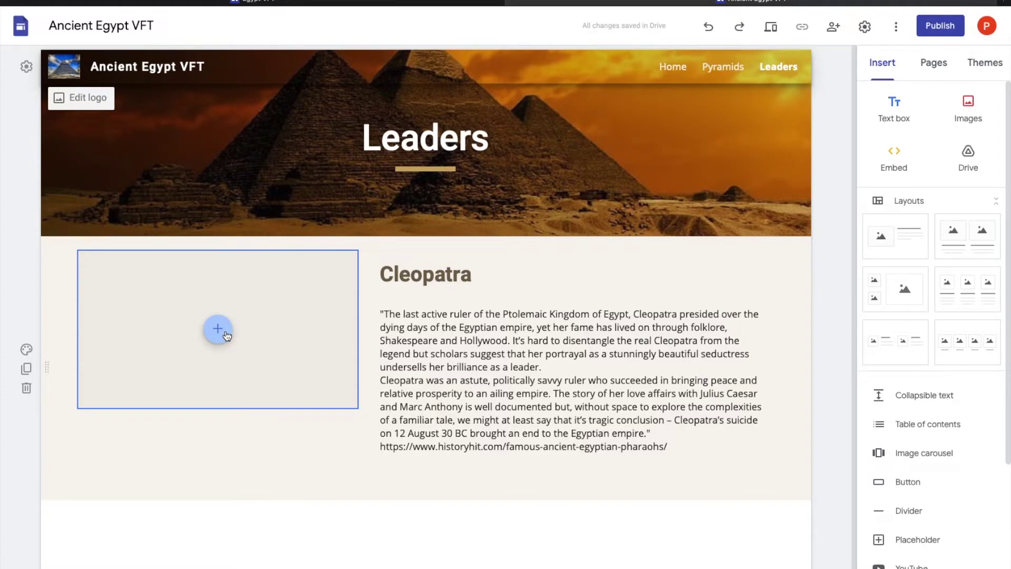
Step: Fill the Cleopatra section's media placeholder from YouTube, starting with a video search for "cleopatra"
left_click(227, 335)
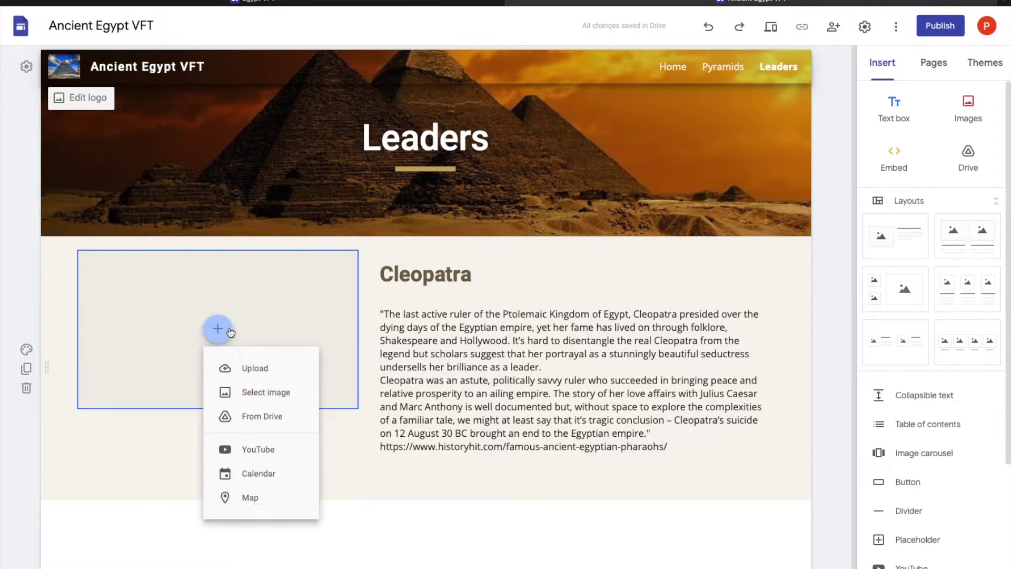
left_click(262, 455)
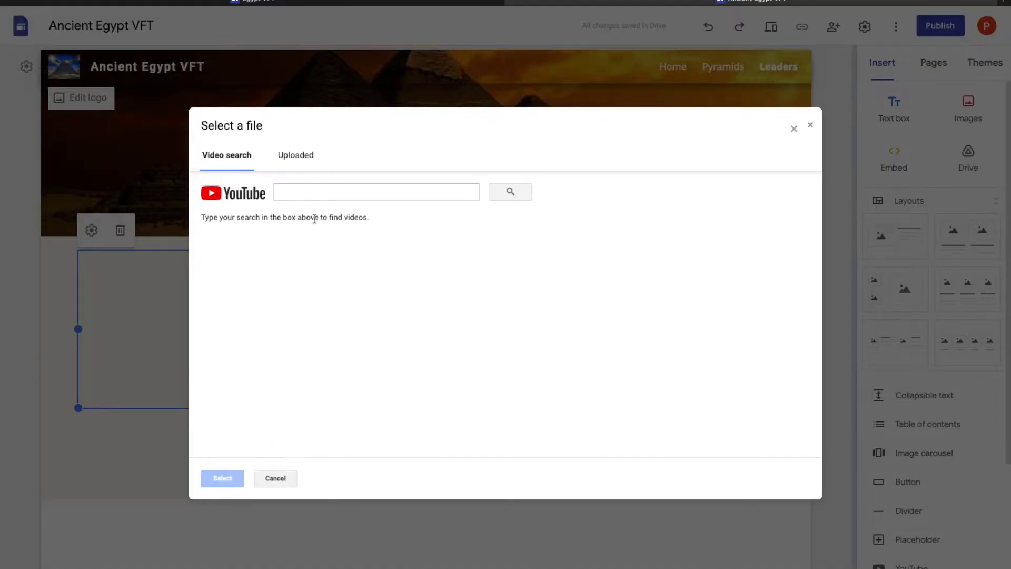
left_click(319, 186)
type("cleopatra")
key("Return")
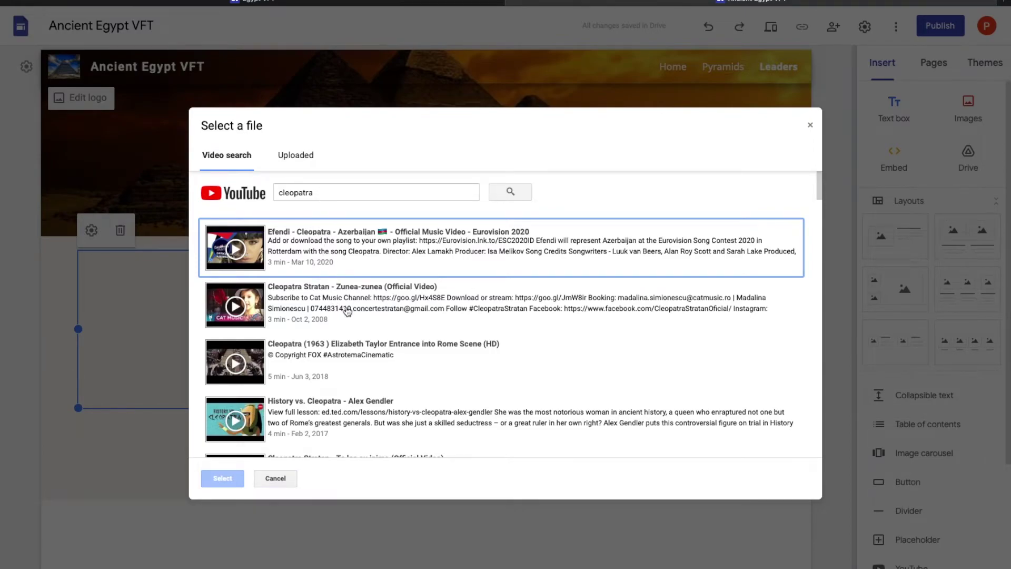
Step: Refine the YouTube video search to "Egypt cleopatra"
scroll(350, 314, "down", 1)
scroll(350, 313, "up", 1)
left_click(348, 191)
key("Home")
type("egypt")
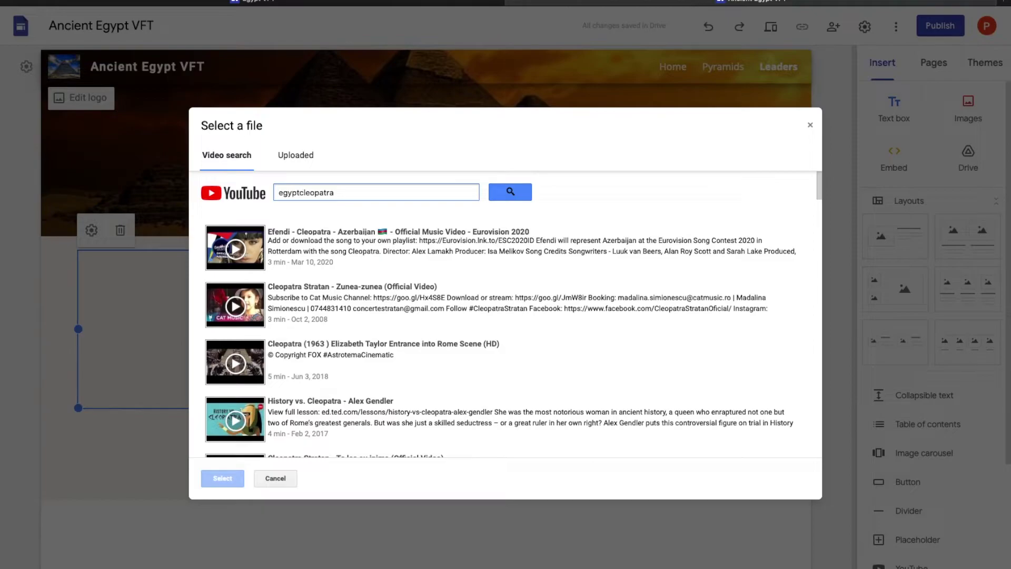
key("Return")
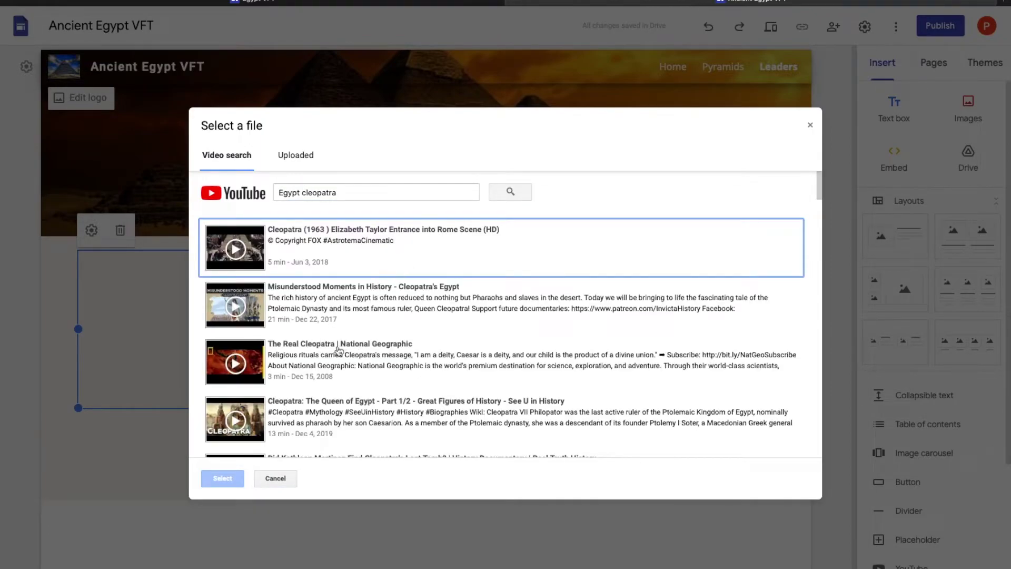
Step: Choose the video "The Real Cleopatra | National Geographic" and insert it into the Cleopatra section's placeholder
left_click(257, 354)
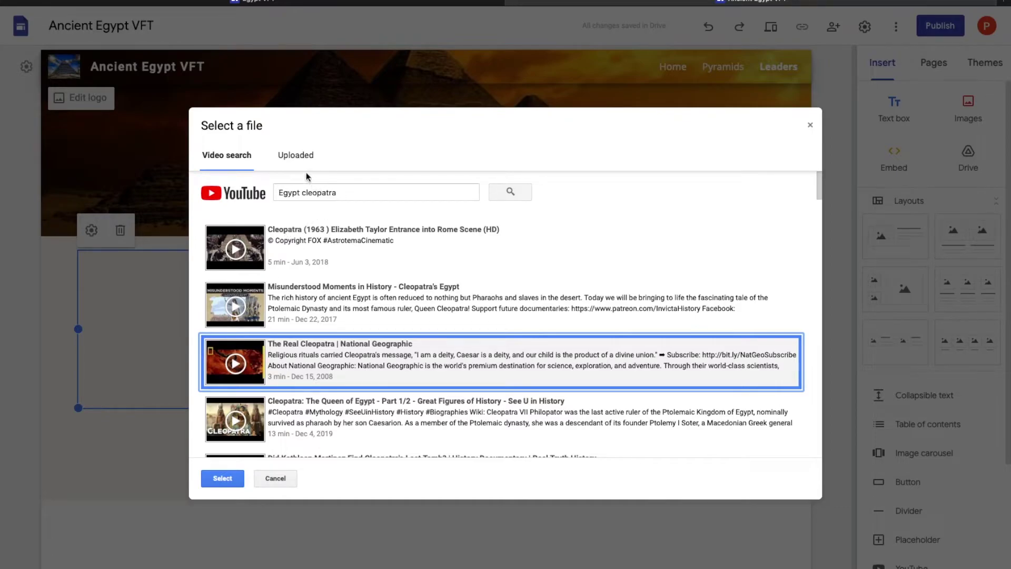
triple_click(341, 197)
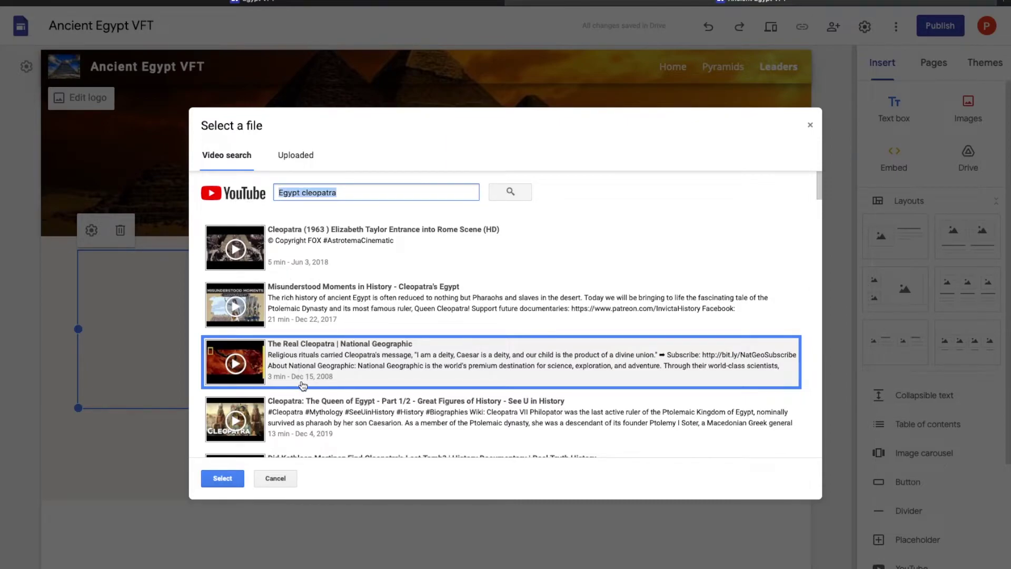
left_click(289, 354)
left_click(266, 354)
left_click(232, 474)
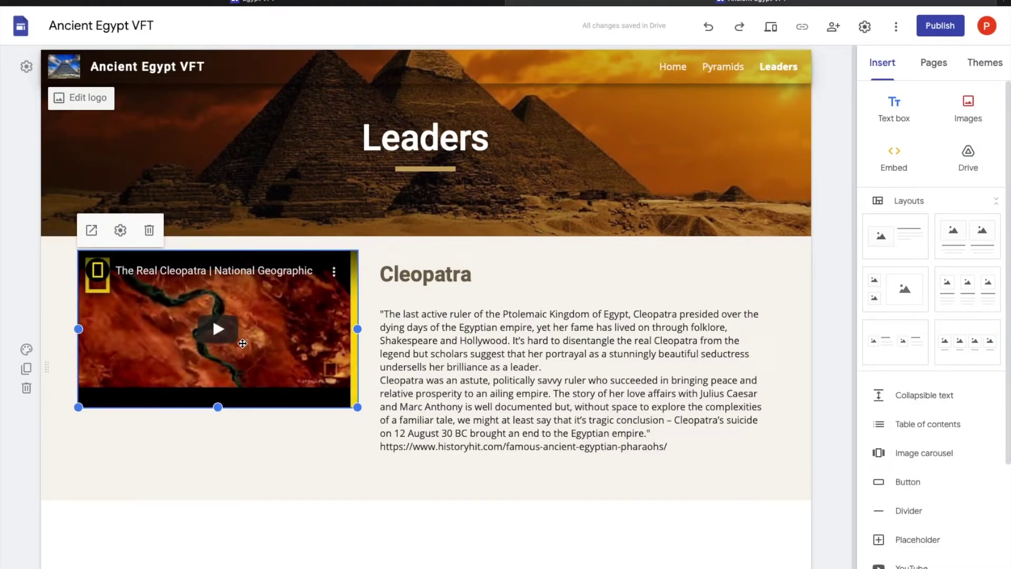
left_click(825, 254)
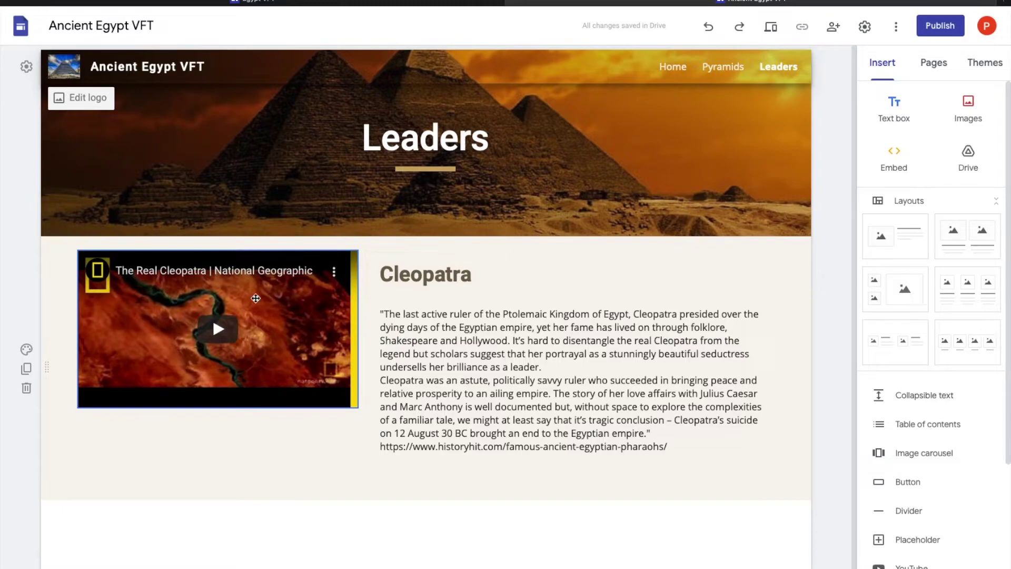
double_click(393, 273)
left_click(489, 363)
triple_click(489, 364)
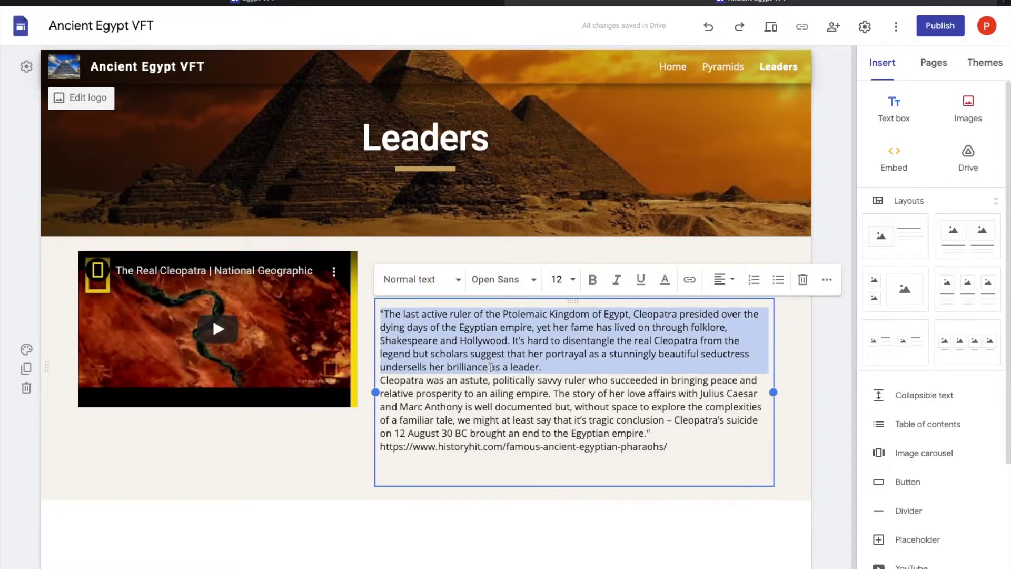
left_click(537, 405)
left_click_drag(685, 445, 375, 313)
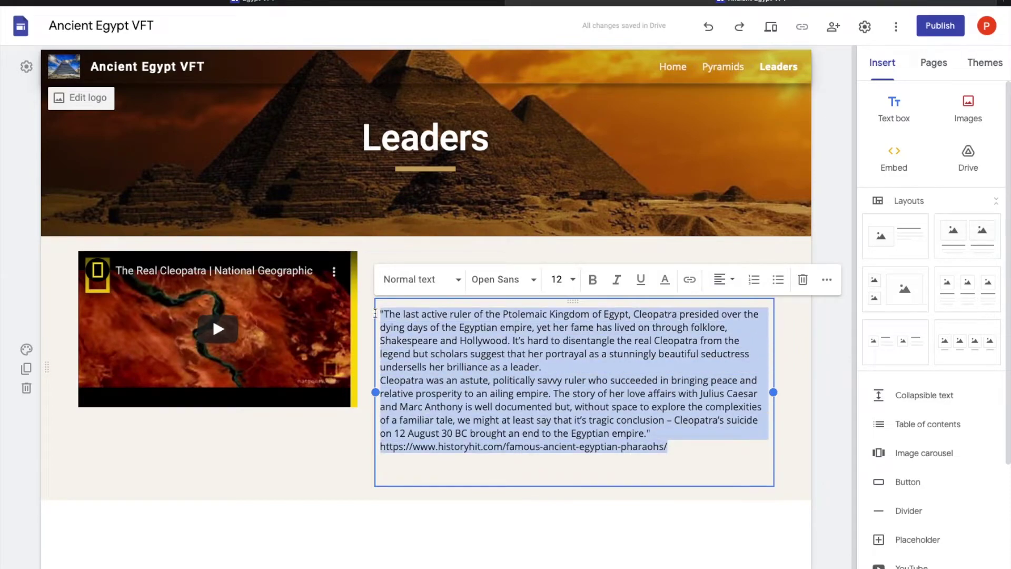
left_click(634, 394)
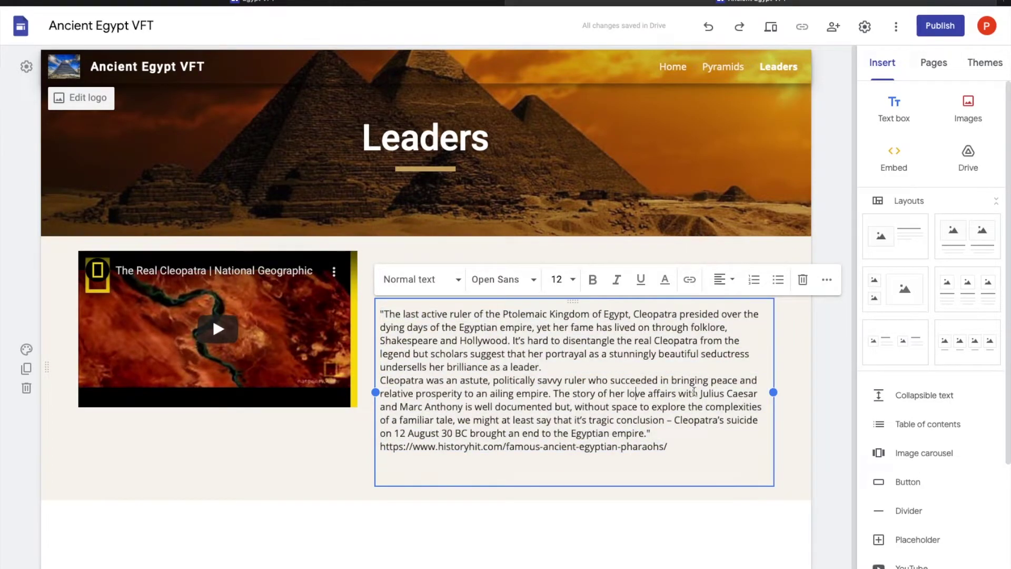
left_click(786, 374)
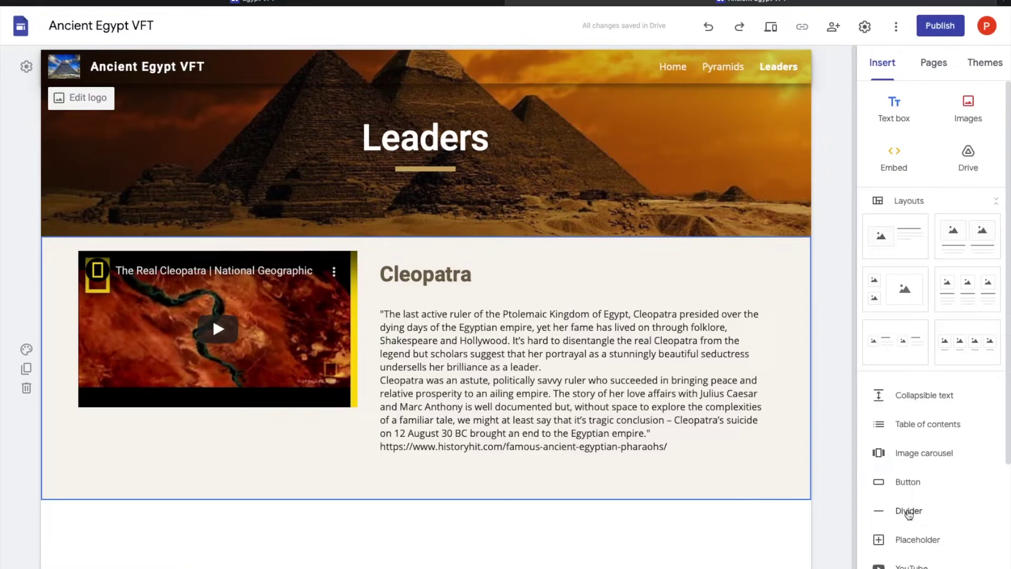
Step: Insert a divider beneath the Cleopatra section on the Leaders page
left_click(758, 466)
left_click(795, 472)
left_click(902, 511)
left_click(564, 503)
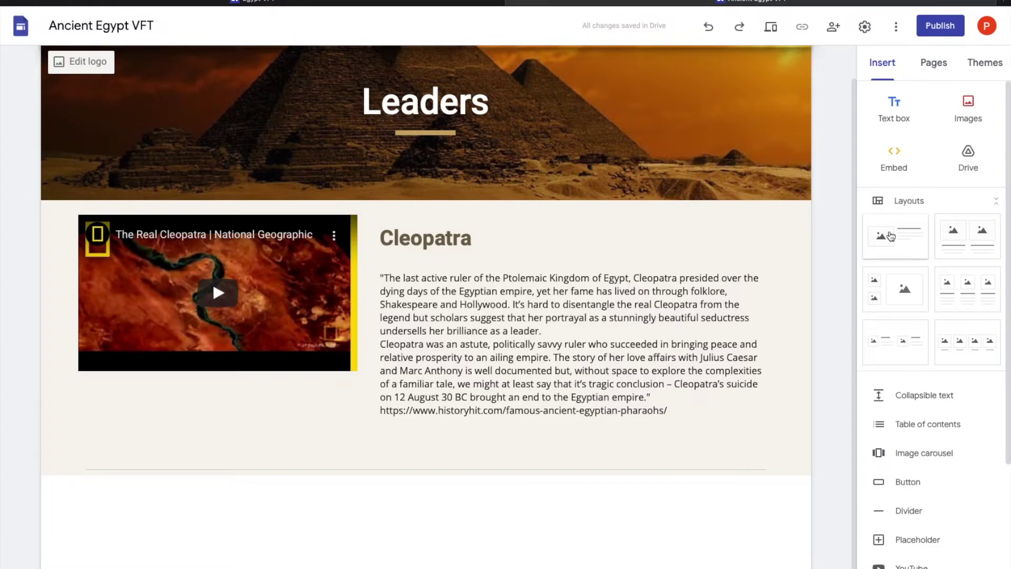
Step: Add a layout section with one media placeholder beside text below the divider and title it "Xerxes"
left_click(887, 238)
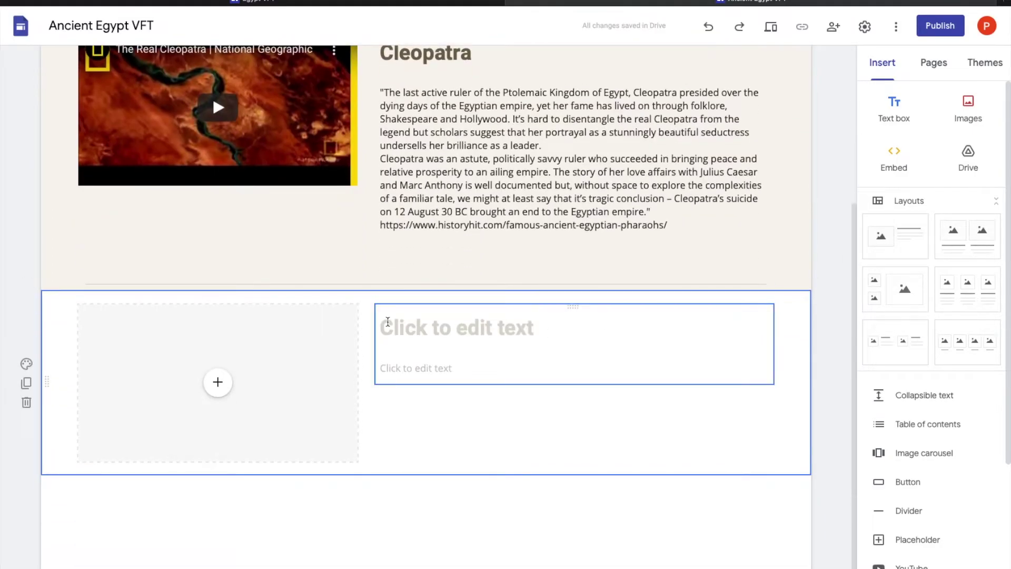
left_click(435, 326)
type("Xerxes")
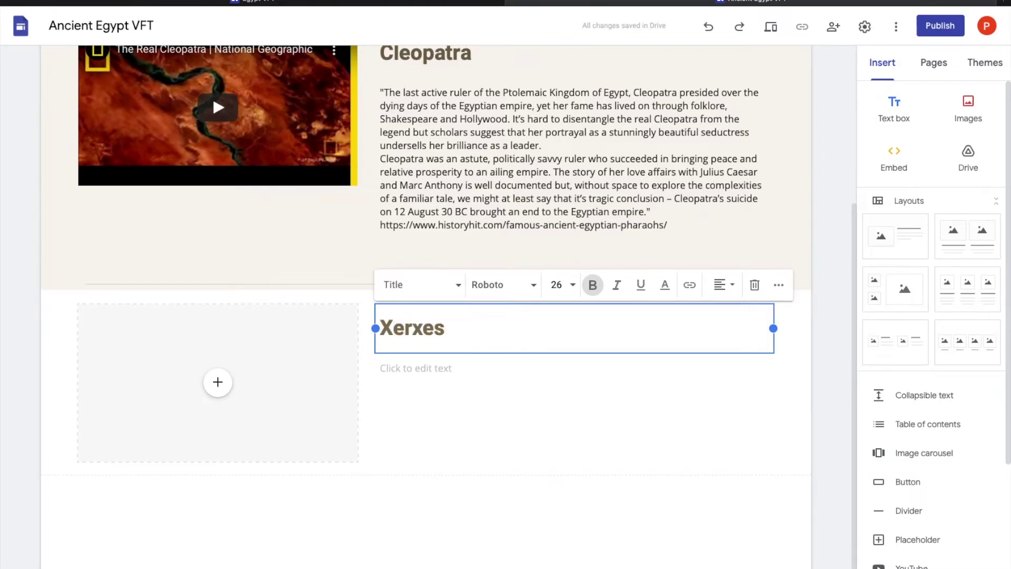
Step: Paste the copied History Hit description of Xerxes I into the text area under the Xerxes title
right_click(795, 285)
left_click(709, 370)
left_click(496, 365)
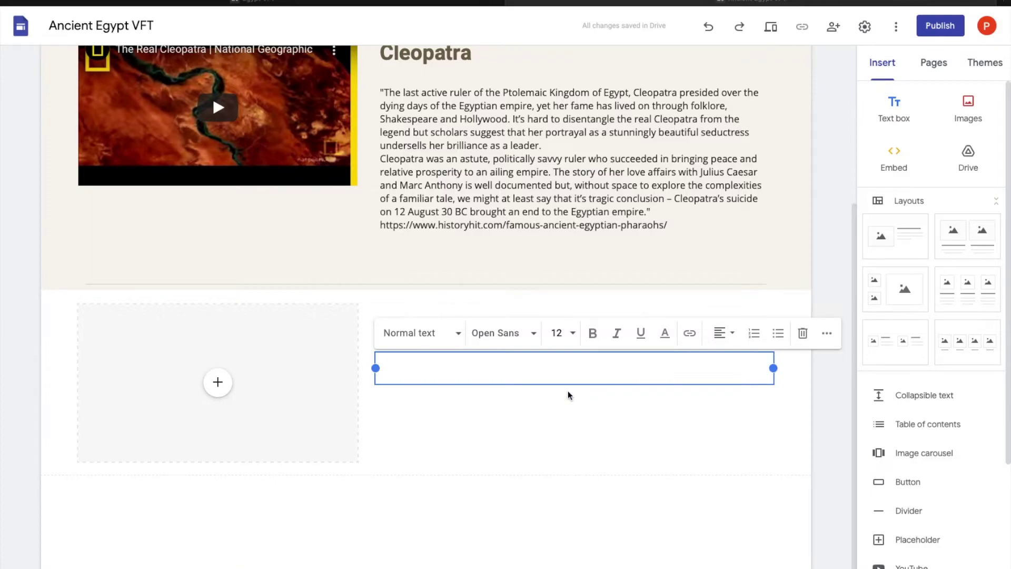
right_click(529, 365)
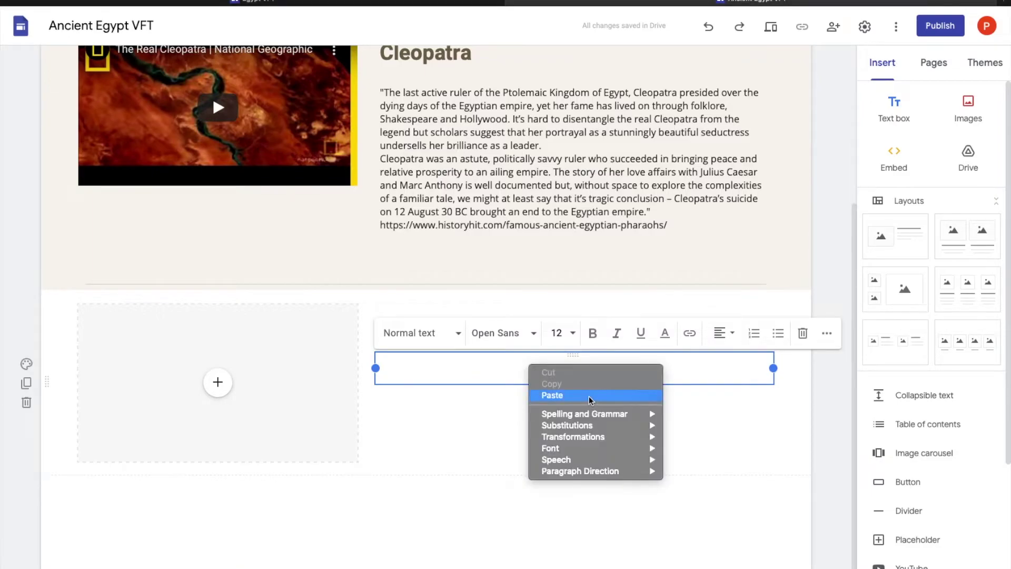
left_click(588, 396)
left_click(774, 401)
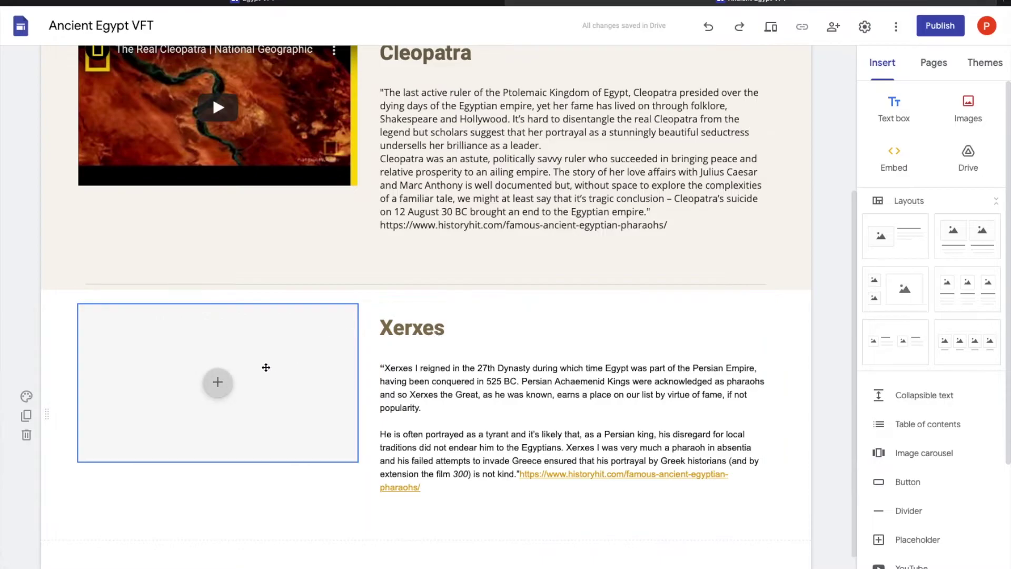
Step: Search YouTube for "xerxes" and insert "Xerxes the Great: The God King of Persia" into the Xerxes section's media placeholder
left_click(220, 384)
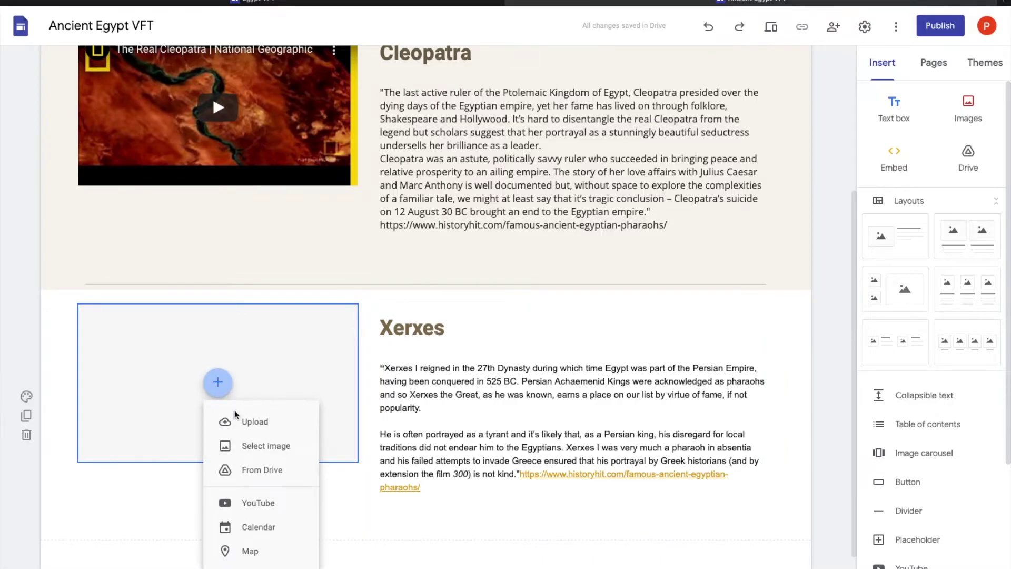
left_click(255, 502)
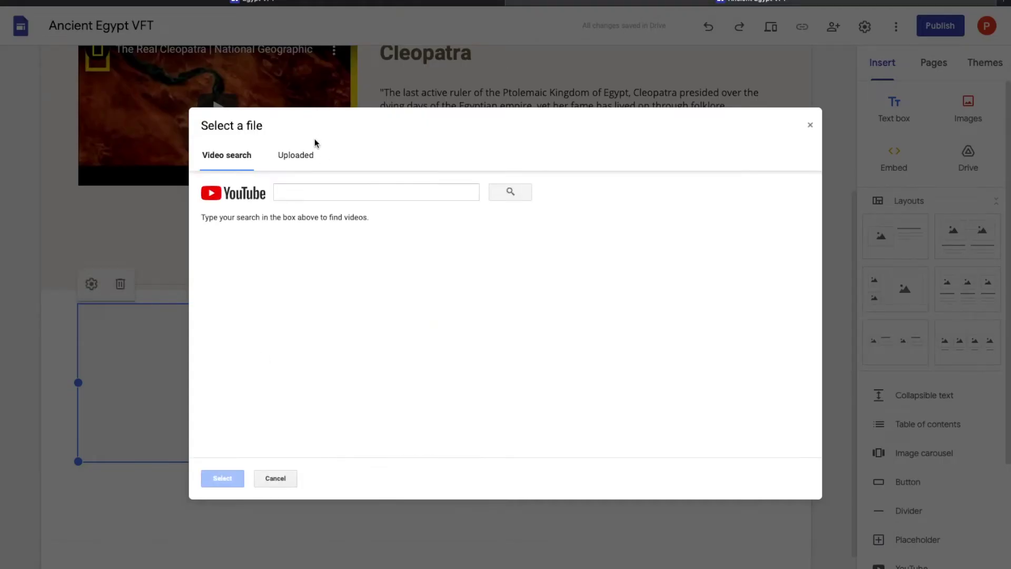
left_click(295, 191)
type("xerxes")
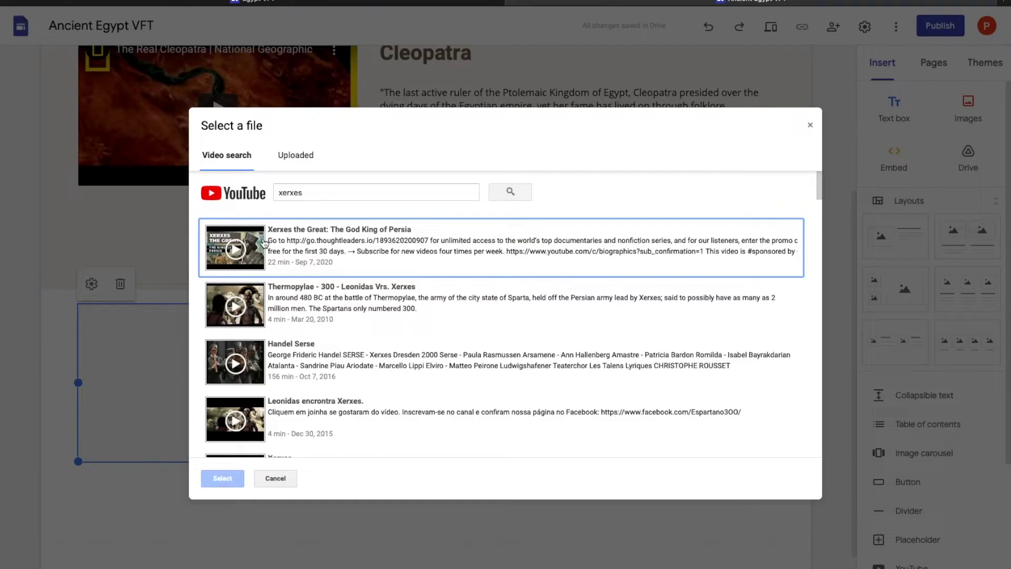
double_click(298, 234)
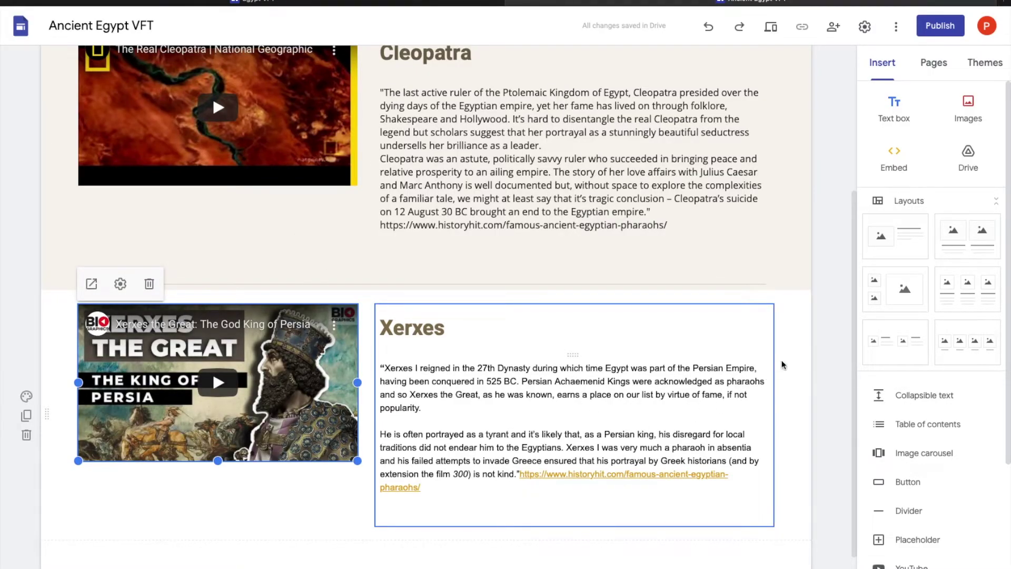
Step: Give the Xerxes section the Emphasis 1 background and insert a divider beneath it
left_click(794, 354)
left_click(26, 397)
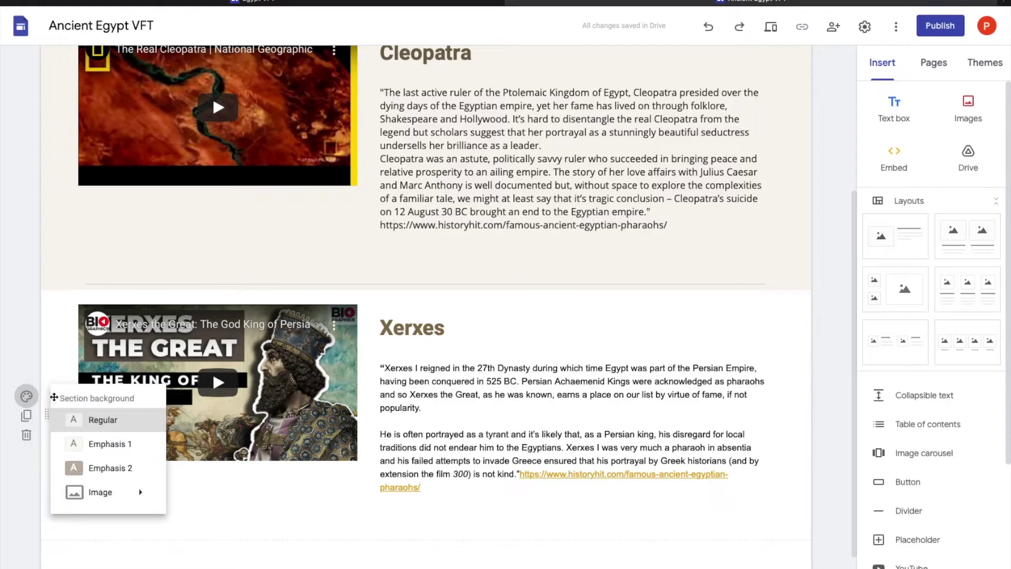
left_click(95, 444)
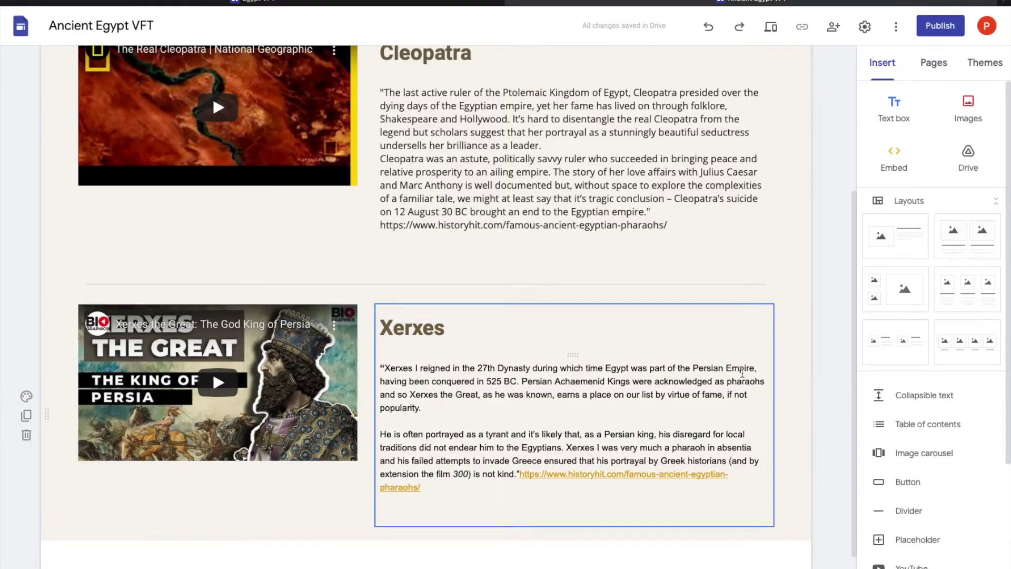
left_click(804, 376)
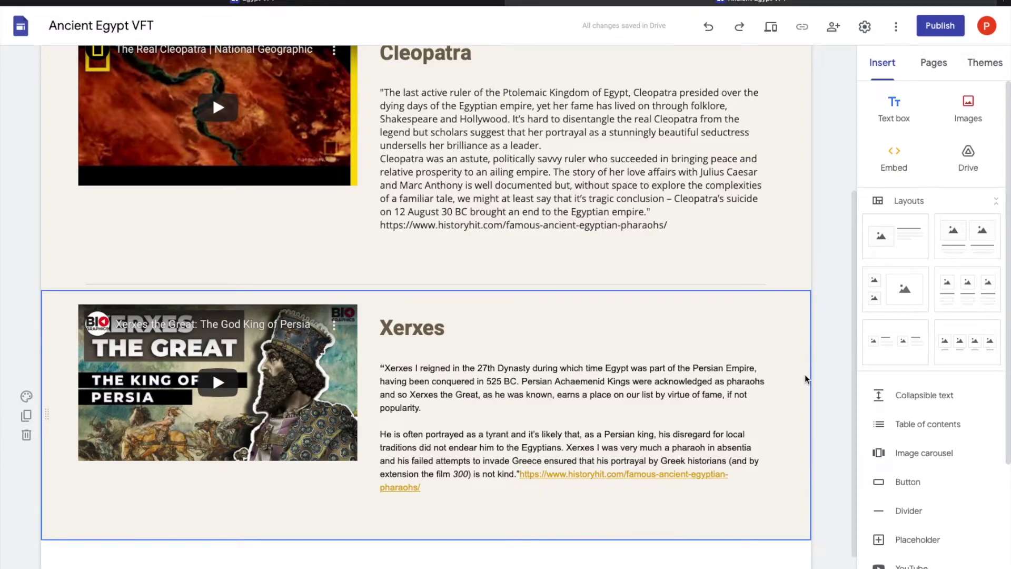
left_click(909, 509)
left_click(827, 495)
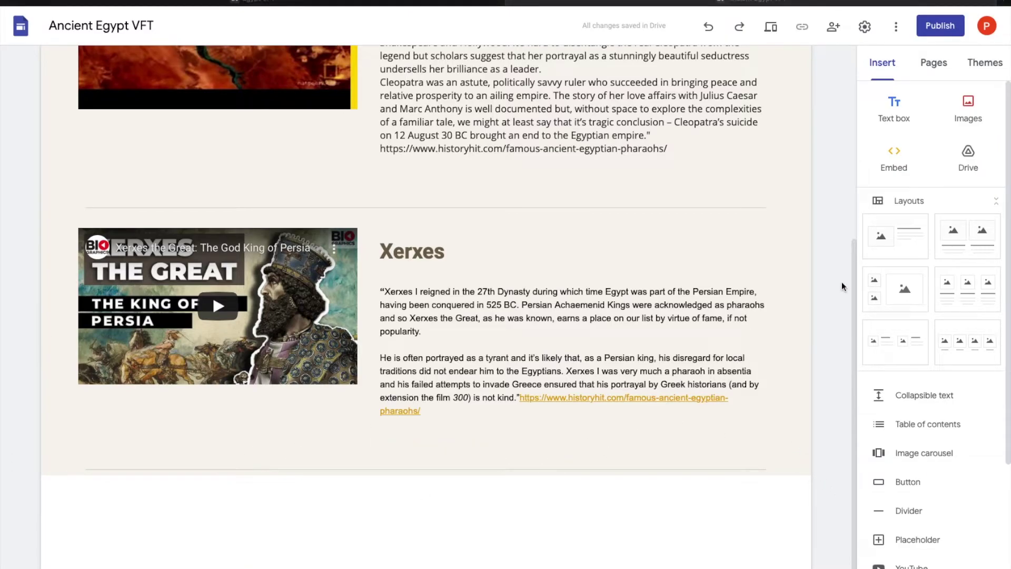
Step: Add another section with one media placeholder beside text below the Xerxes divider and title it "Khufu"
left_click(895, 240)
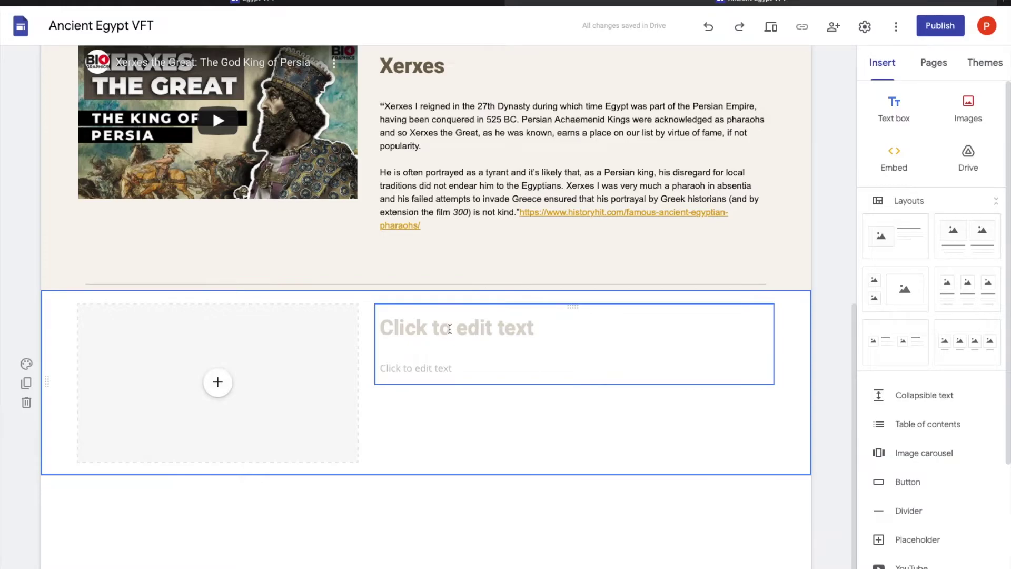
left_click(449, 329)
type("Khufu")
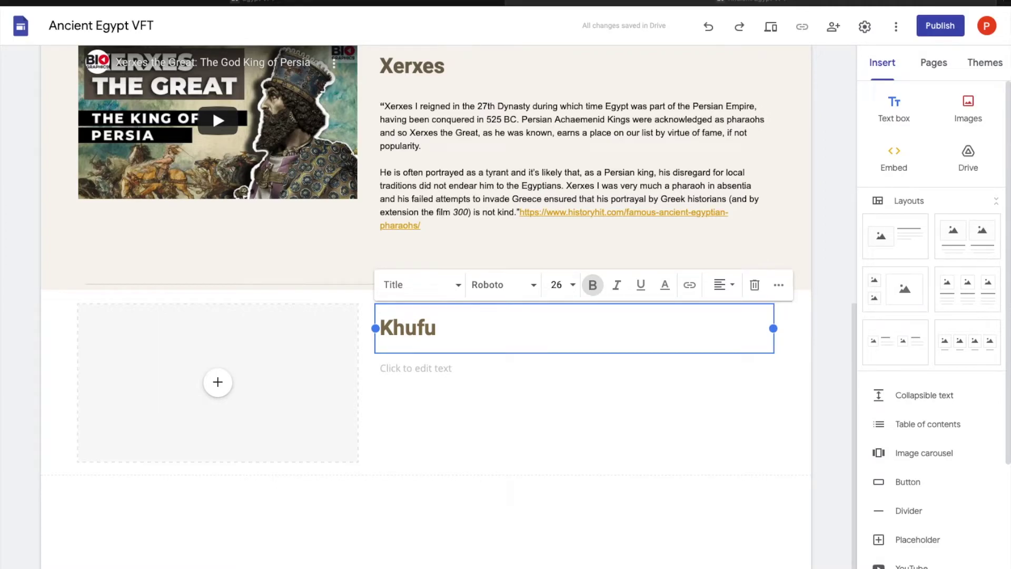
Step: Paste the copied History Hit description under the Khufu title and give the section the Emphasis 1 background
left_click(463, 368)
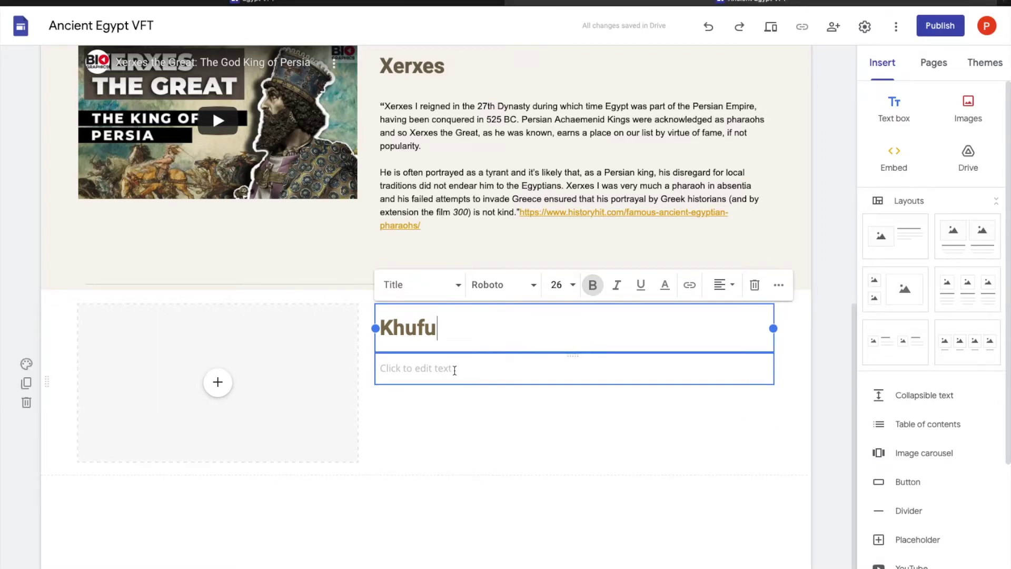
right_click(454, 368)
left_click(492, 398)
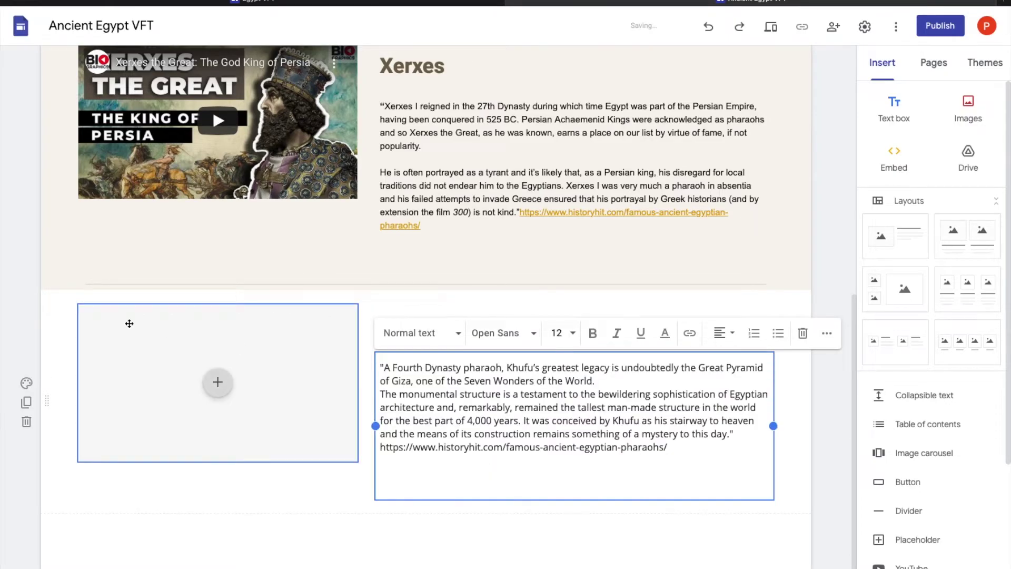
left_click(32, 380)
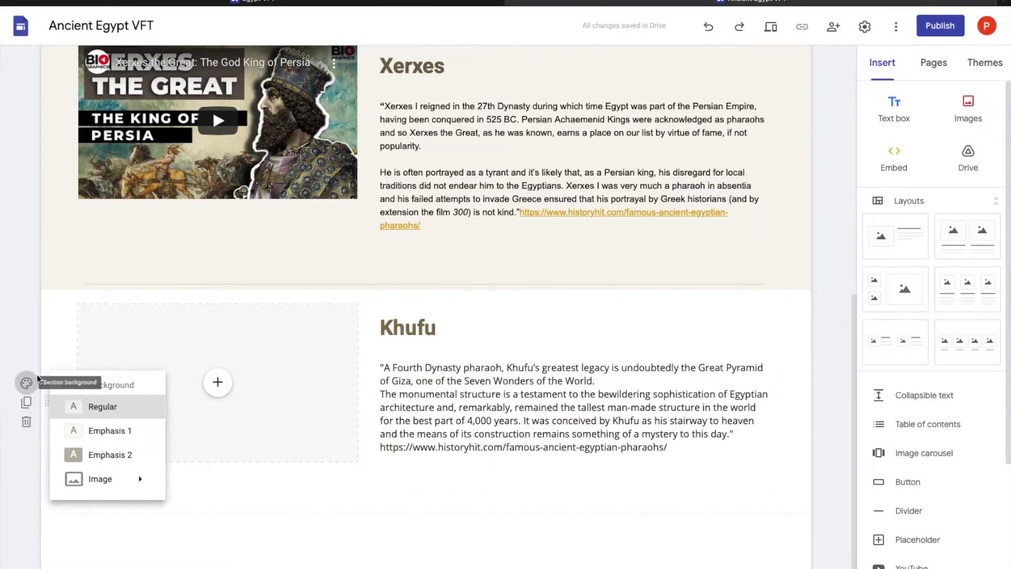
left_click(117, 435)
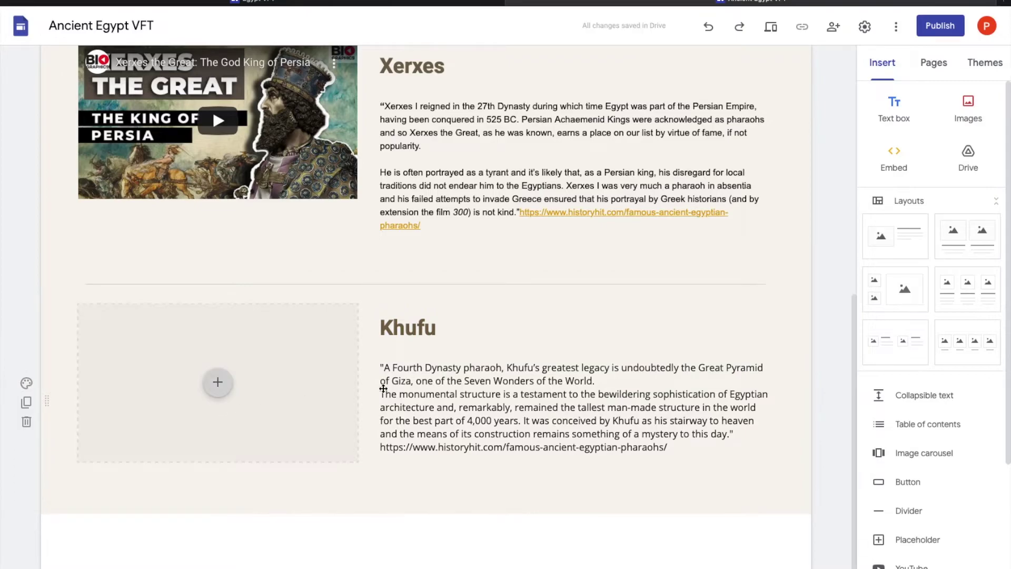
Step: Search YouTube for "khufu" and insert "The Egyptian Pharaoh With the Biggest Ego" into the Khufu section's media placeholder
left_click(220, 382)
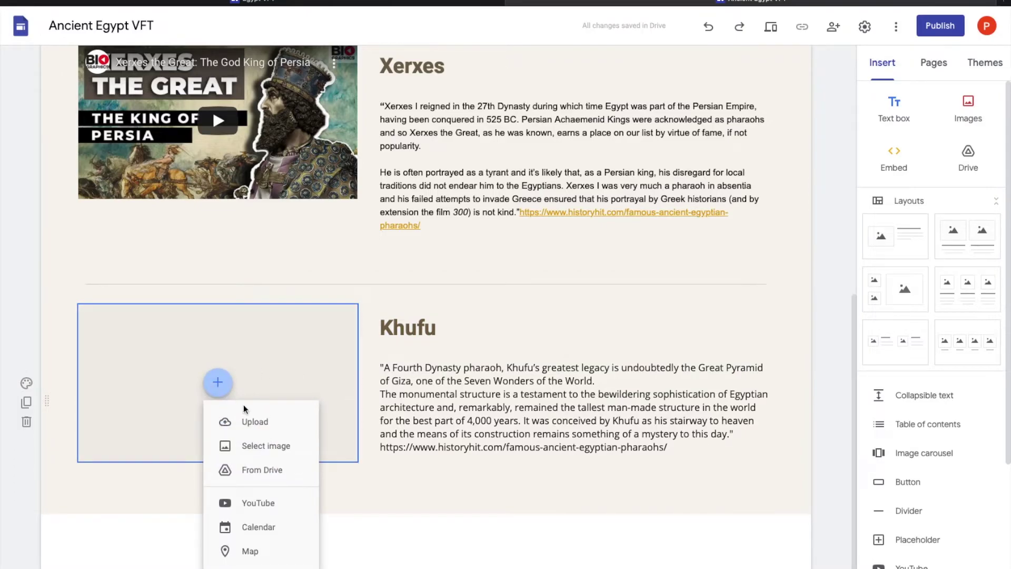
left_click(254, 502)
left_click(307, 192)
type("khufu")
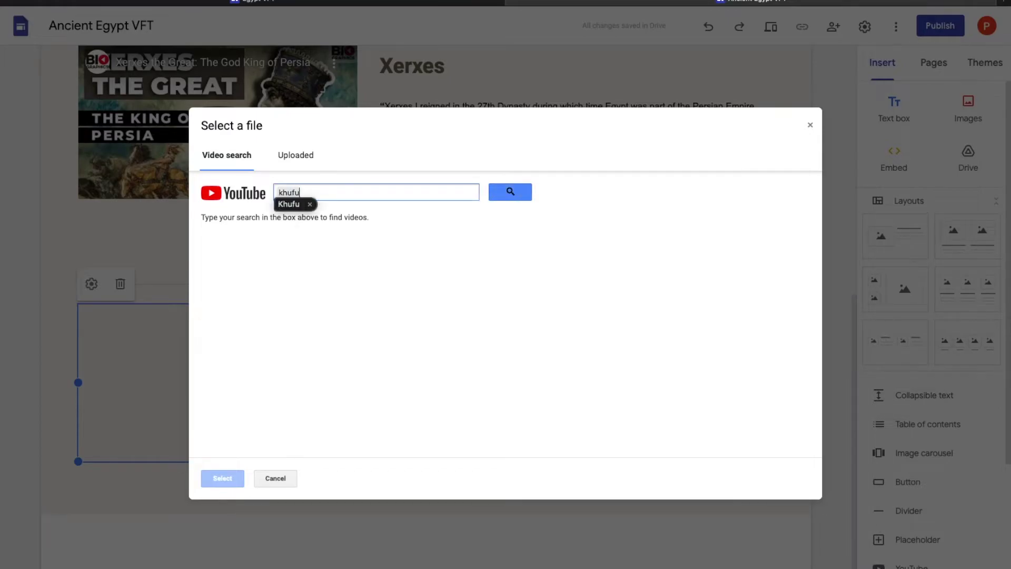
key("Return")
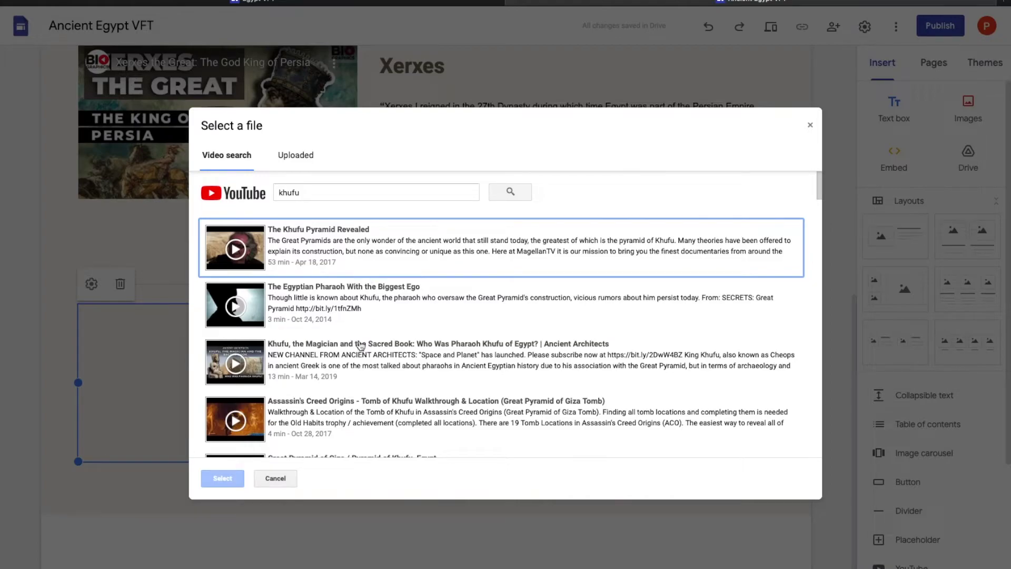
left_click(364, 292)
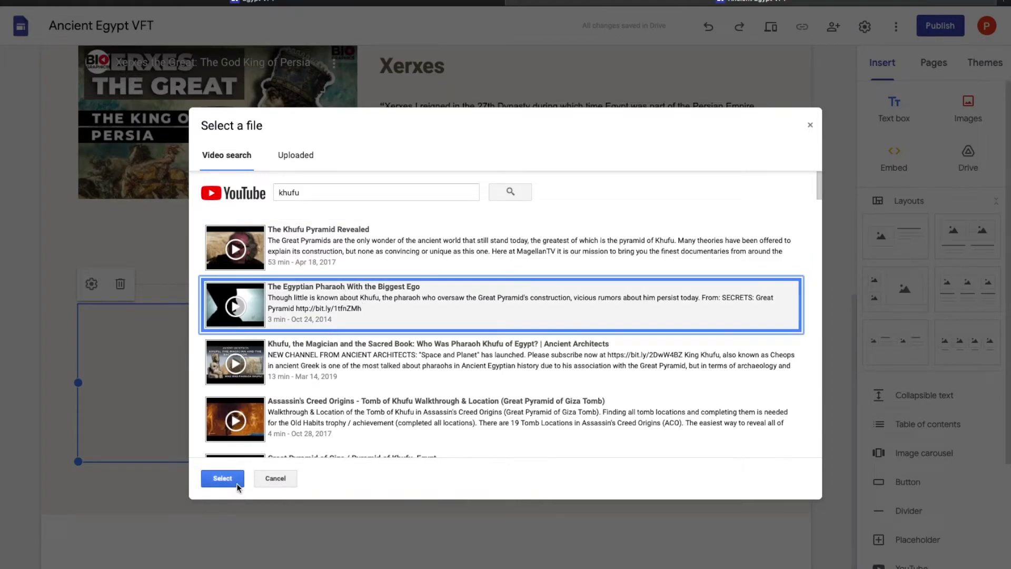
left_click(222, 478)
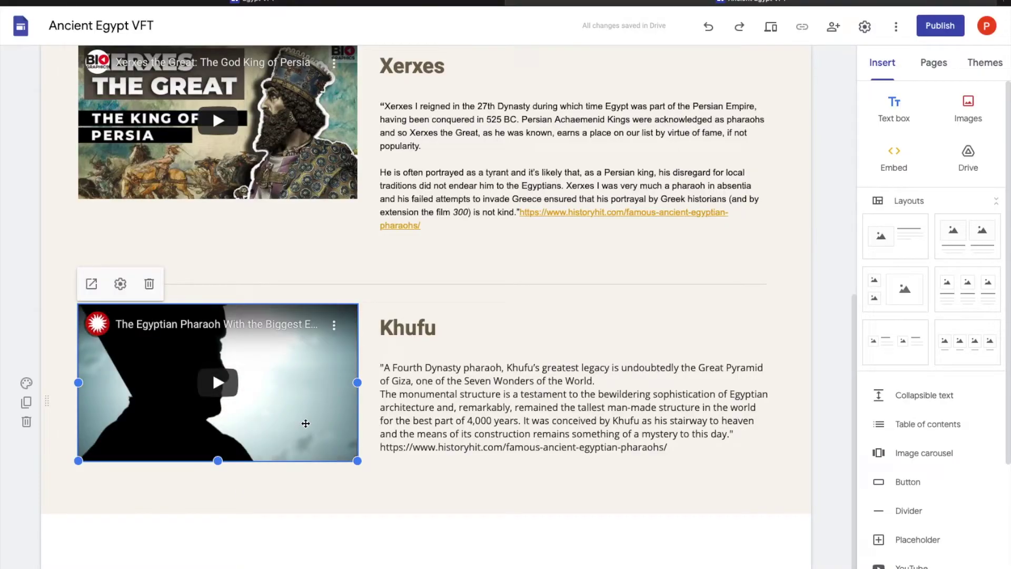
left_click(817, 315)
Step: Look over the Leaders page's Cleopatra, Xerxes and Khufu sections, and return to the site's Home page
scroll(817, 310, "up", 9)
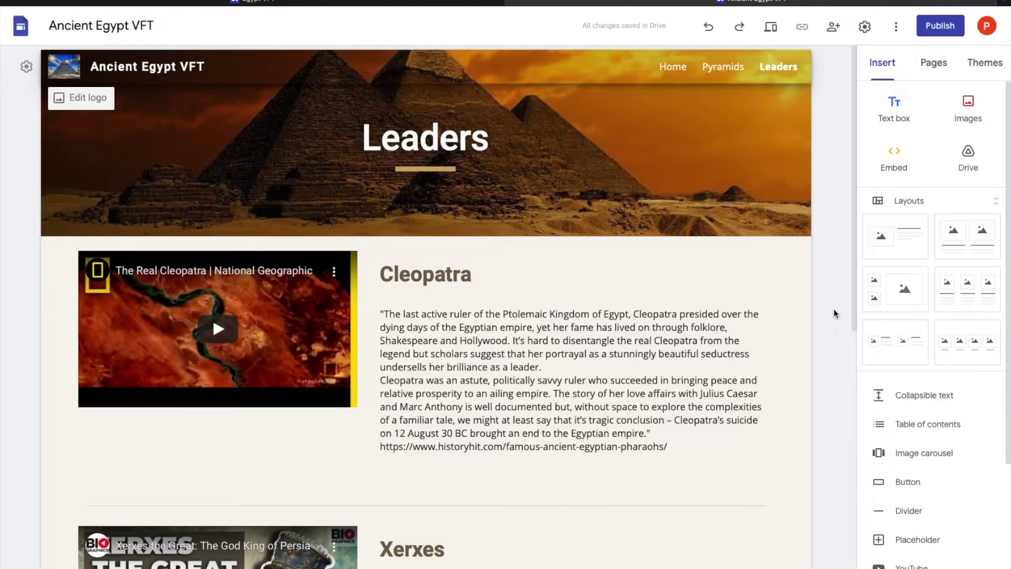
scroll(810, 310, "down", 6)
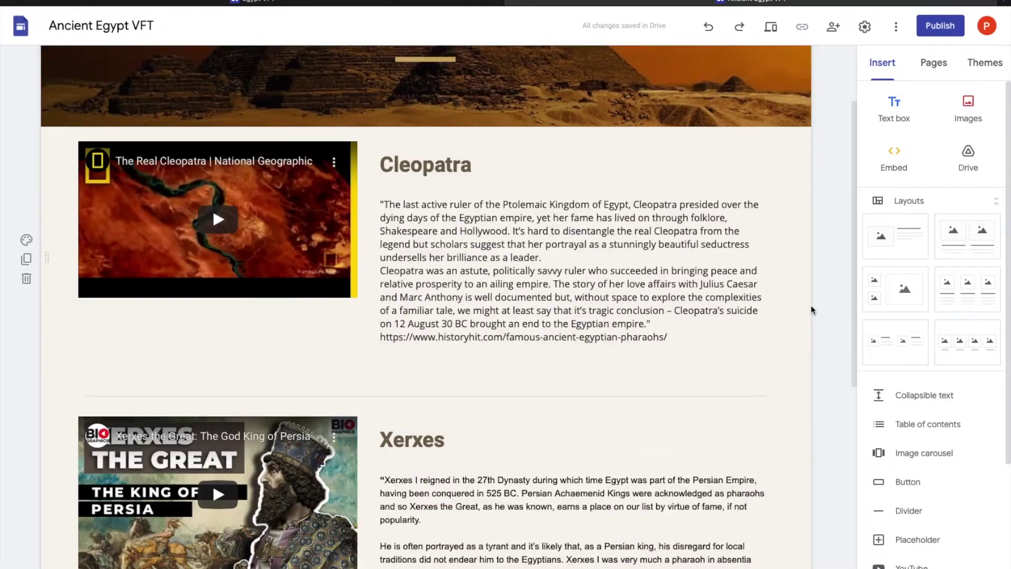
scroll(810, 310, "up", 6)
scroll(810, 305, "down", 6)
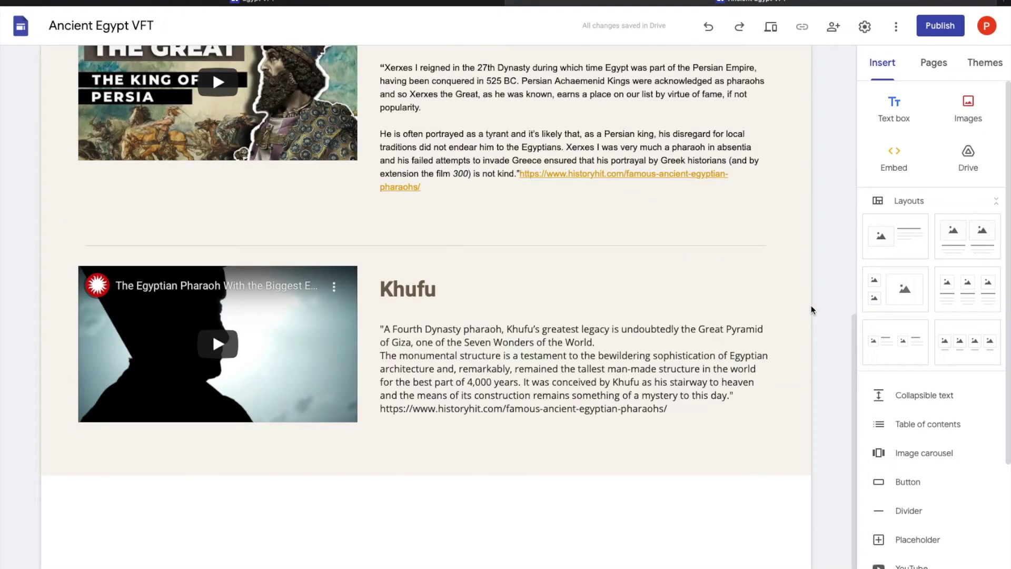
scroll(811, 305, "up", 6)
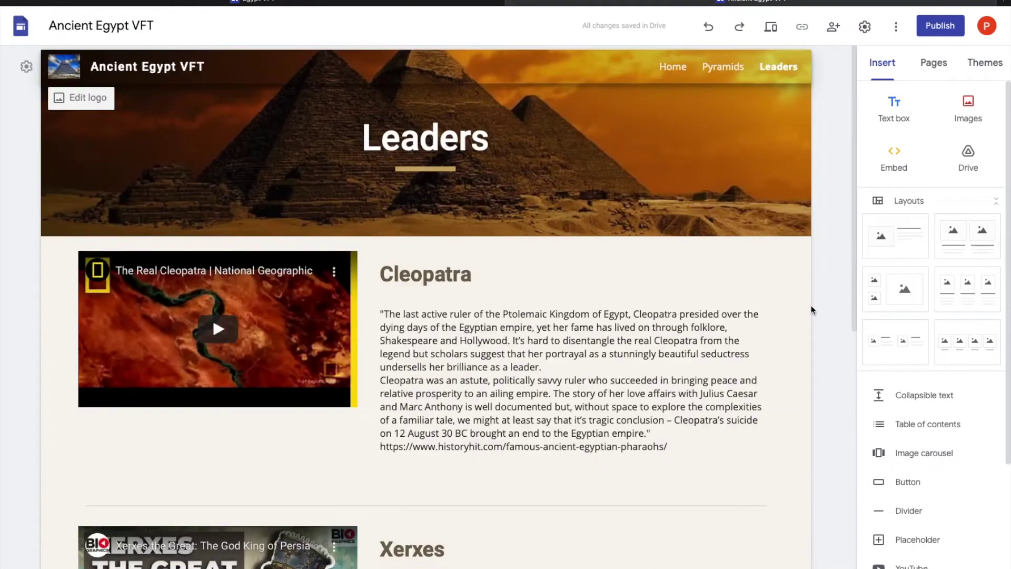
left_click(674, 67)
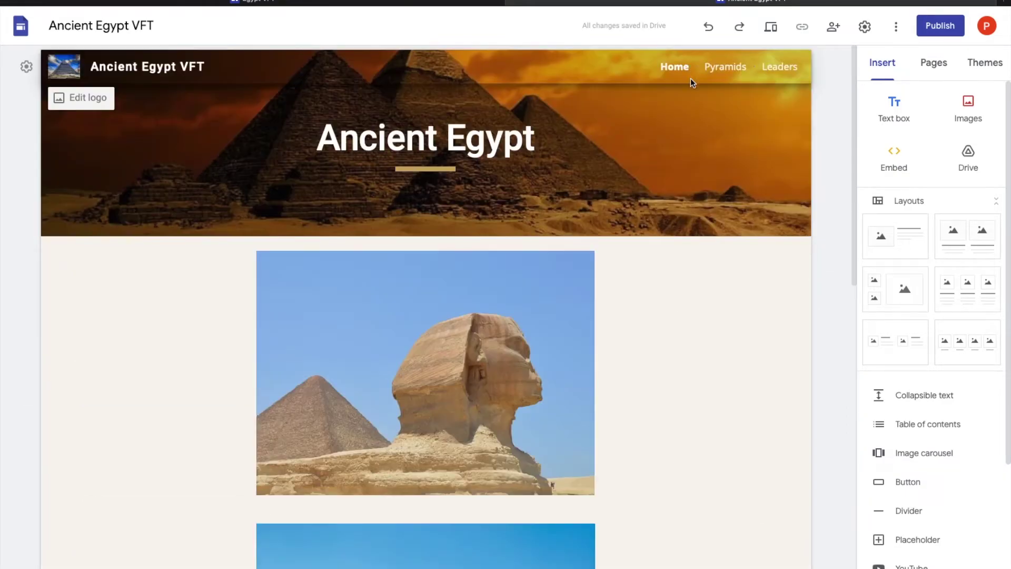
Step: Look over the Leaders page from its header through the Cleopatra, Xerxes and Khufu sections
left_click(776, 66)
scroll(803, 254, "down", 10)
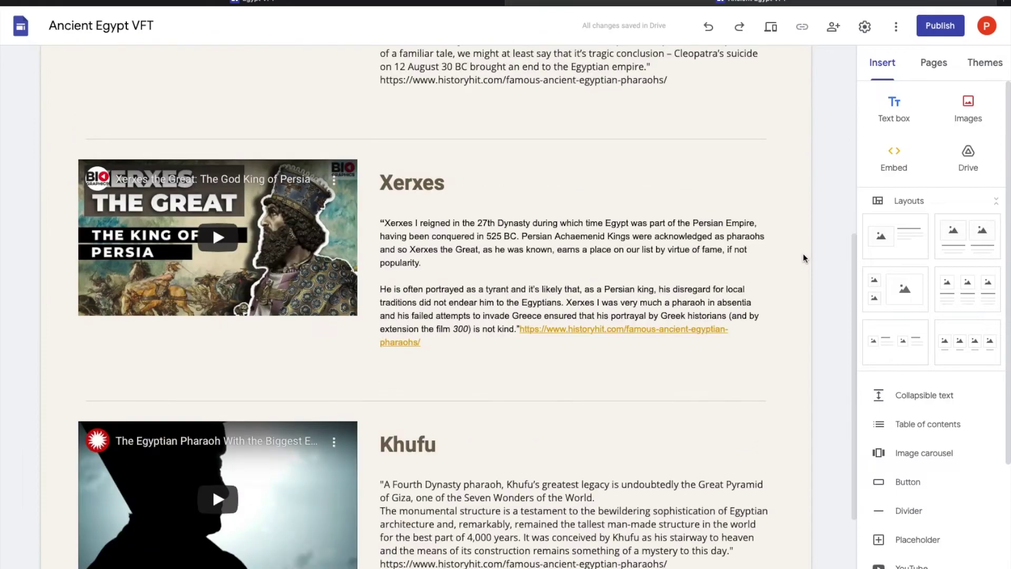
scroll(793, 244, "up", 7)
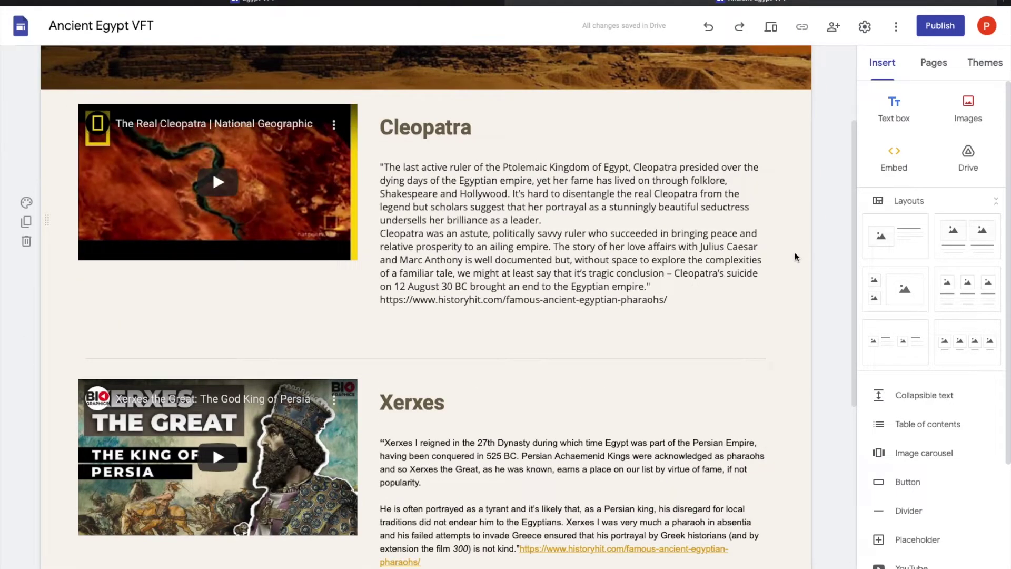
scroll(791, 243, "up", 3)
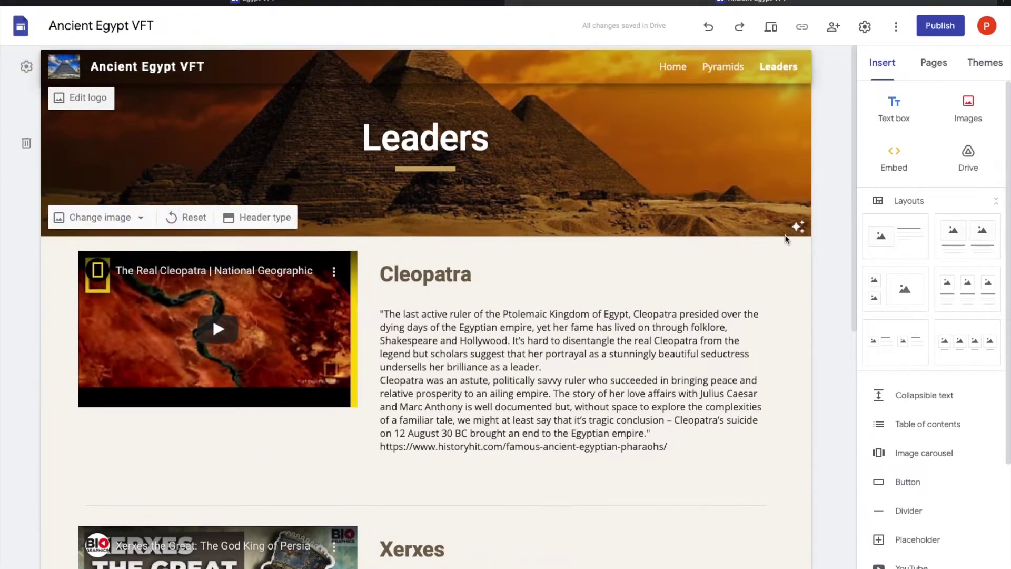
scroll(825, 287, "down", 1)
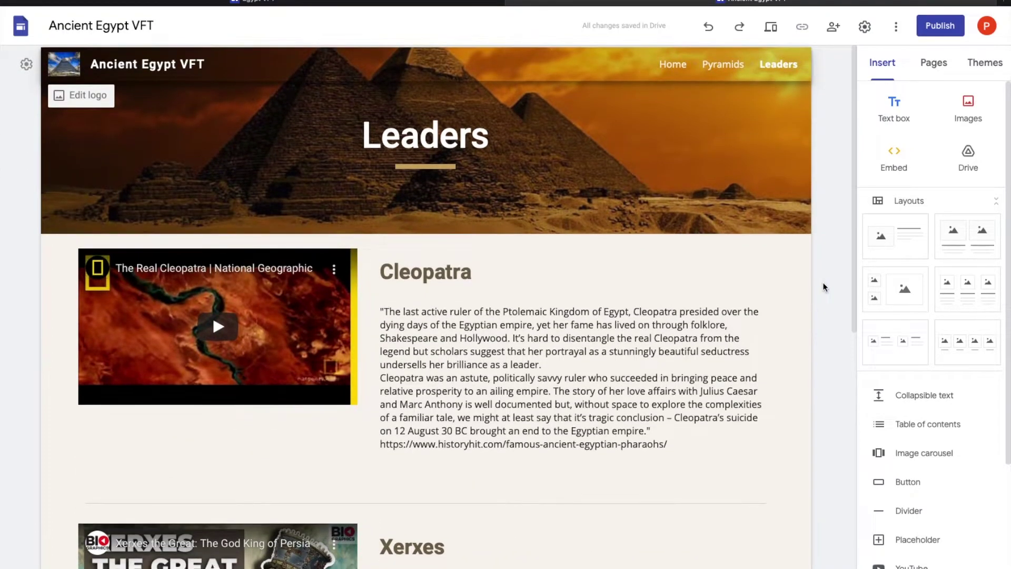
scroll(825, 287, "down", 1)
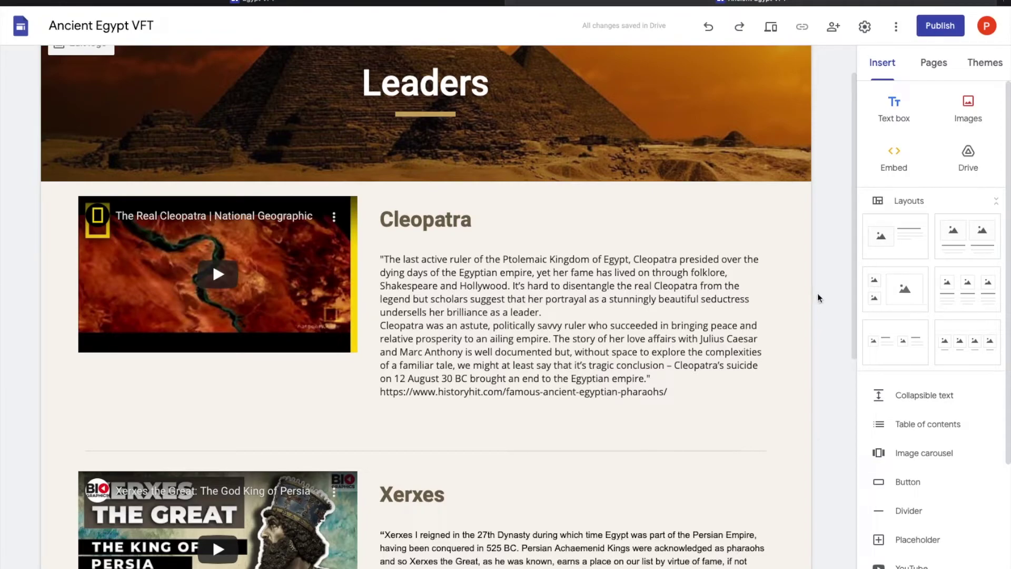
scroll(817, 292, "down", 9)
scroll(817, 292, "up", 8)
scroll(816, 293, "up", 3)
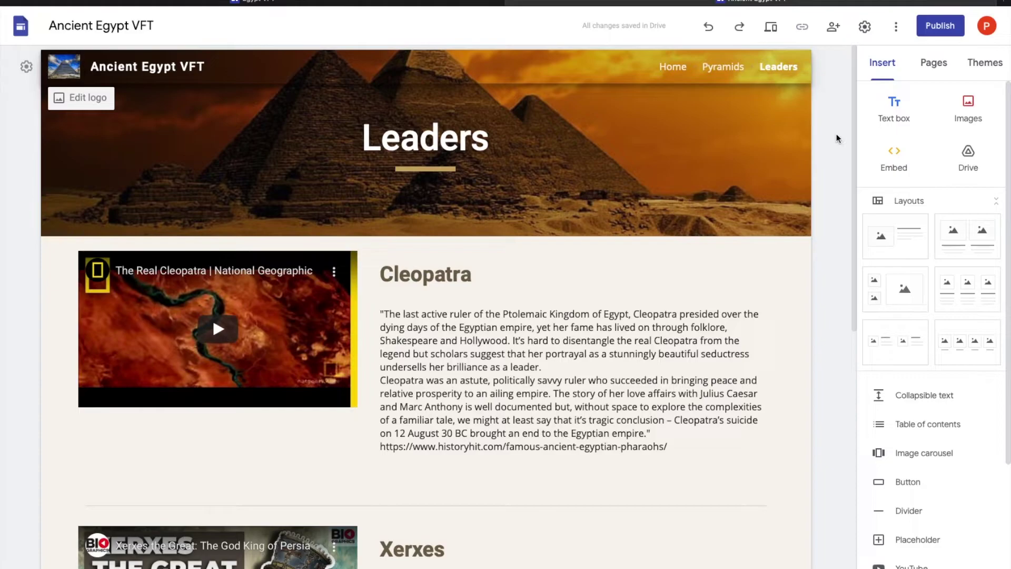
Step: Add a new page named "Food" to the site
left_click(940, 67)
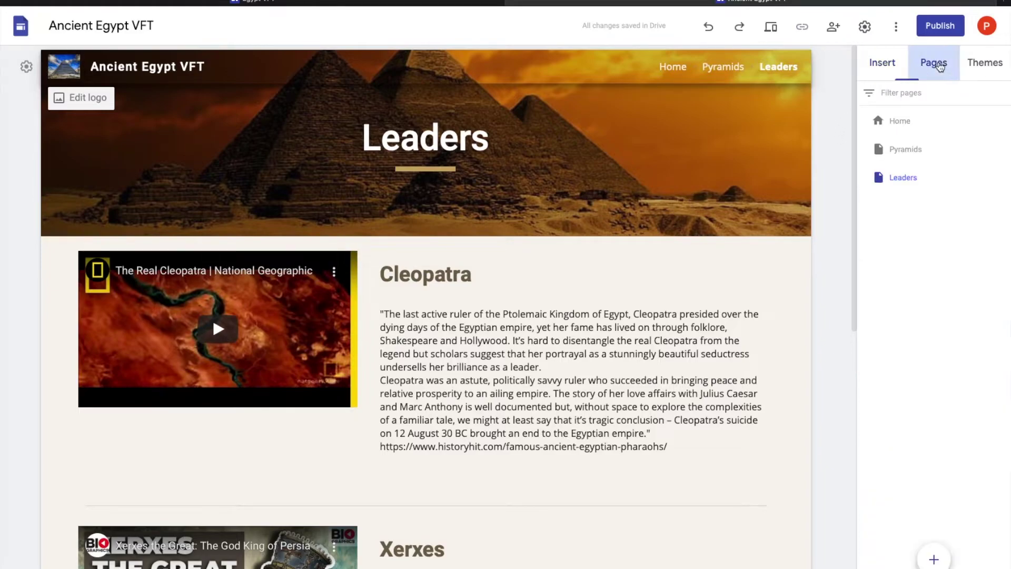
mouse_move(934, 559)
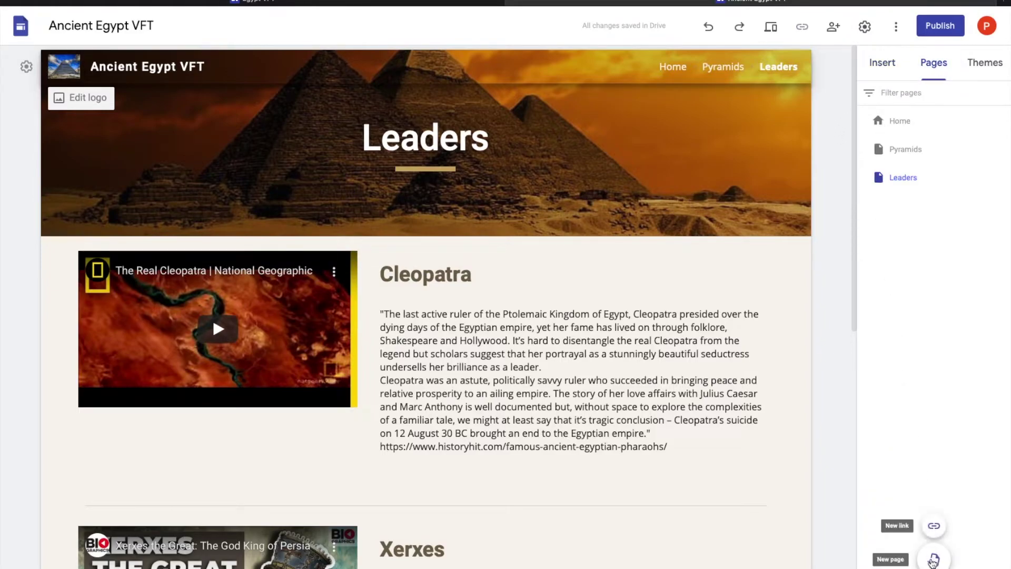
left_click(932, 559)
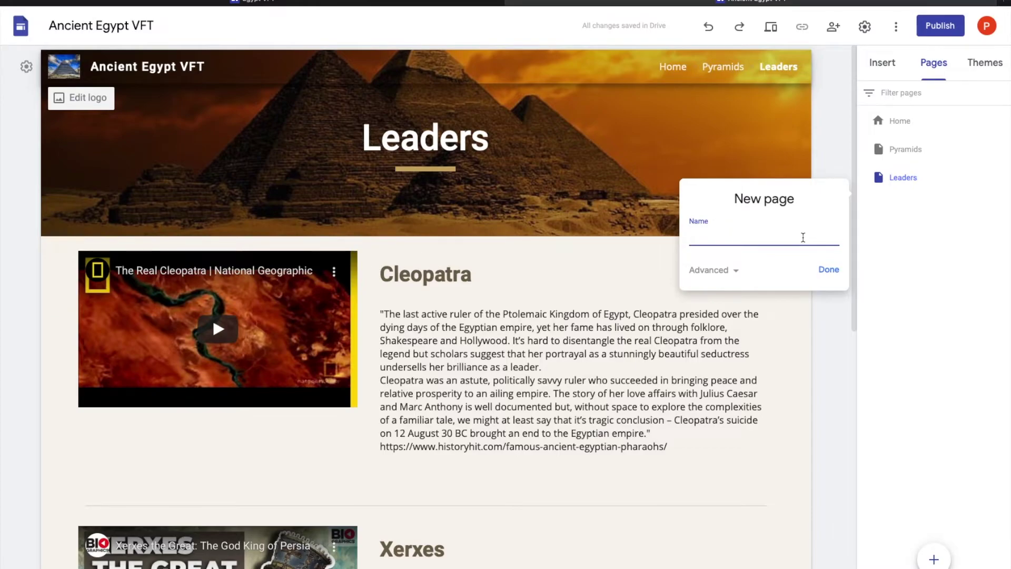
type("ood")
left_click(828, 269)
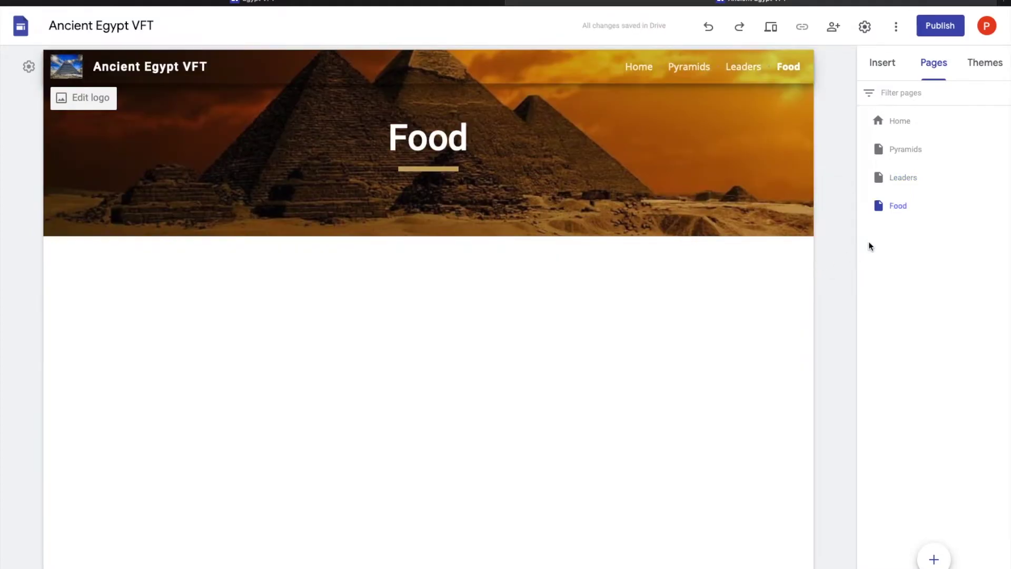
Step: Add a text box below the Food header, paste the copied History Hit description of the Egyptian diet, and apply the Emphasis 1 background
mouse_move(735, 120)
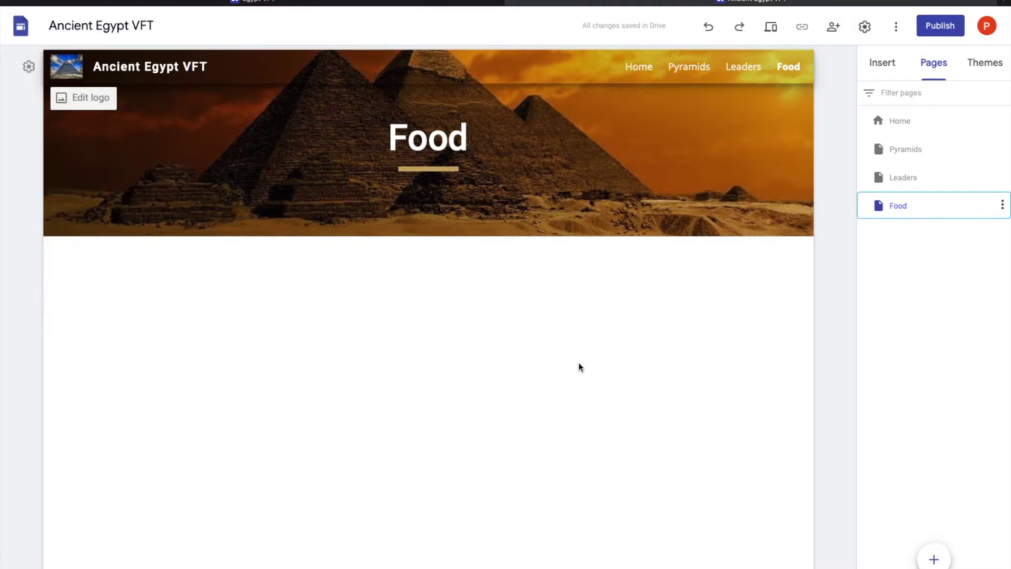
left_click(82, 278)
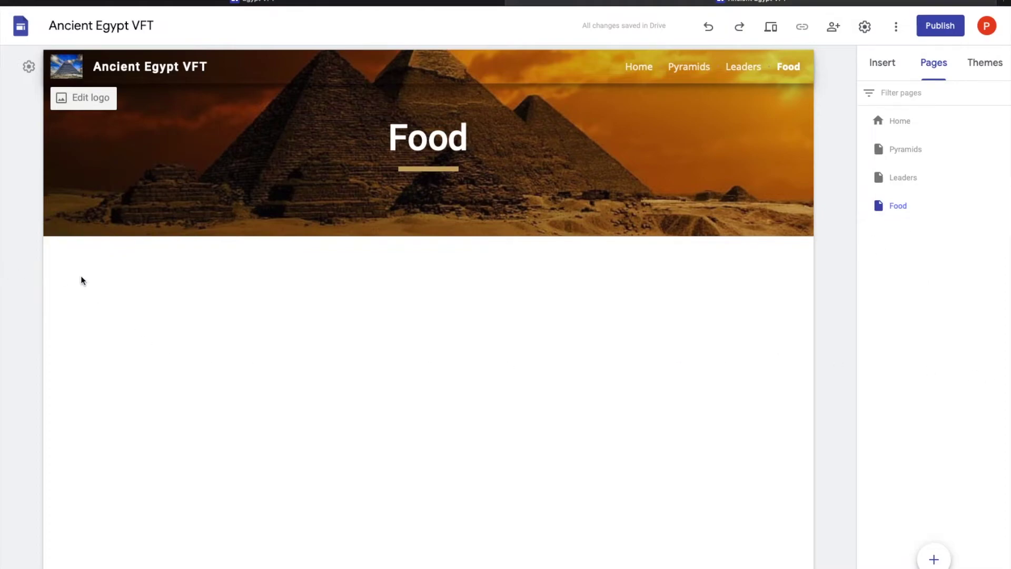
double_click(384, 268)
left_click(388, 275)
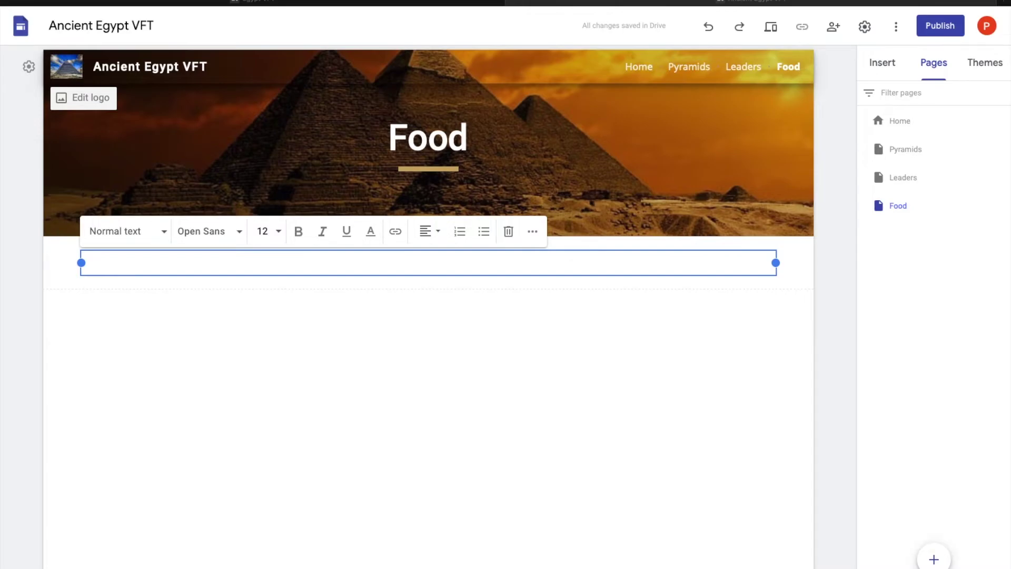
right_click(335, 259)
left_click(356, 288)
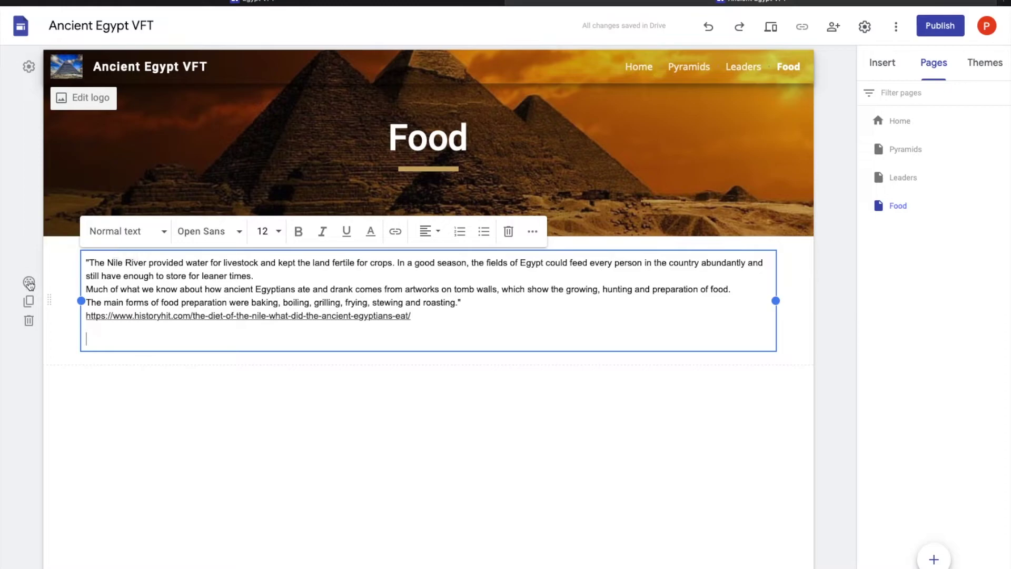
left_click(29, 283)
left_click(100, 329)
left_click(825, 292)
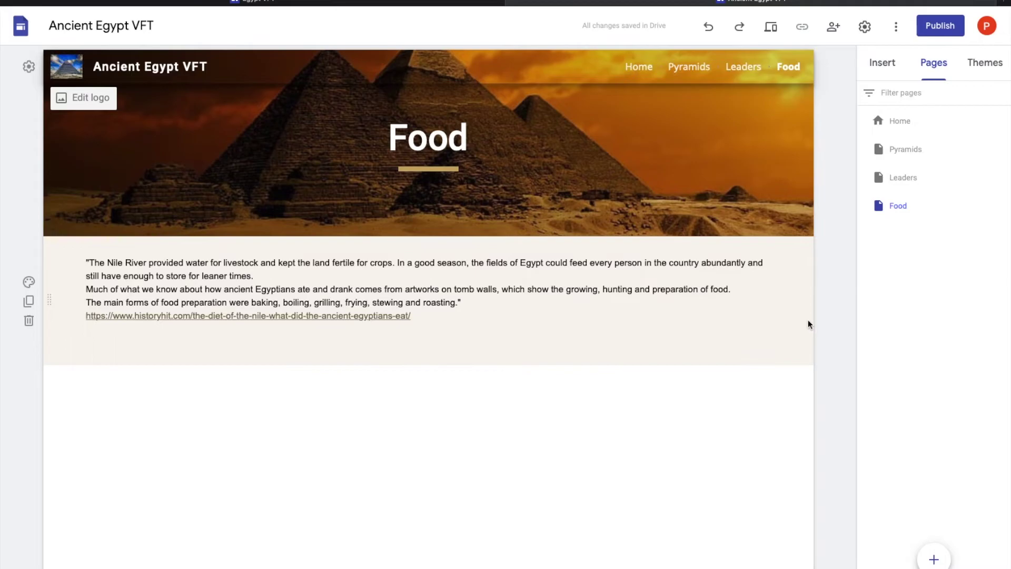
Step: Add a subpage named "Bread" under the Food page
left_click(912, 211)
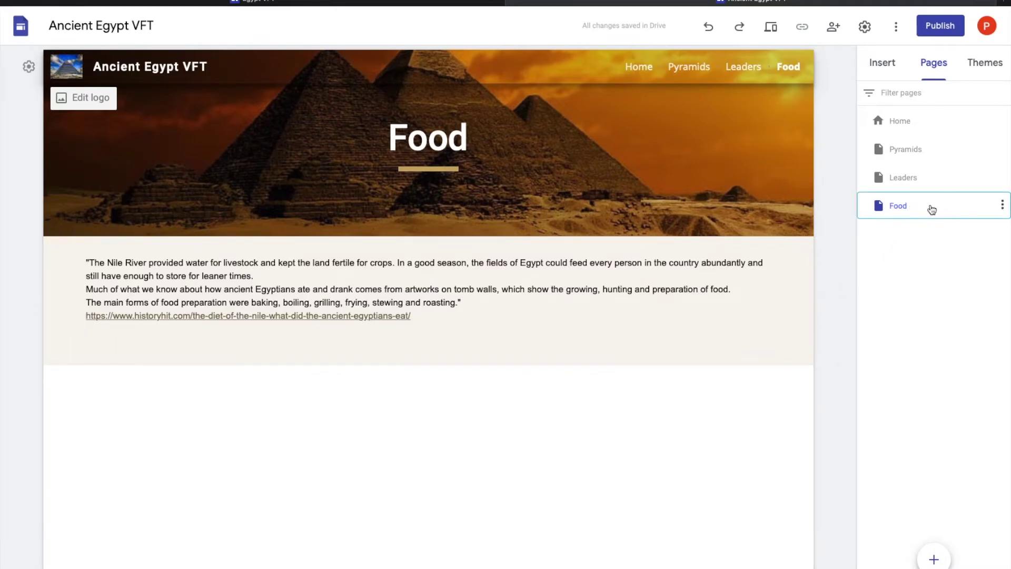
left_click(1002, 205)
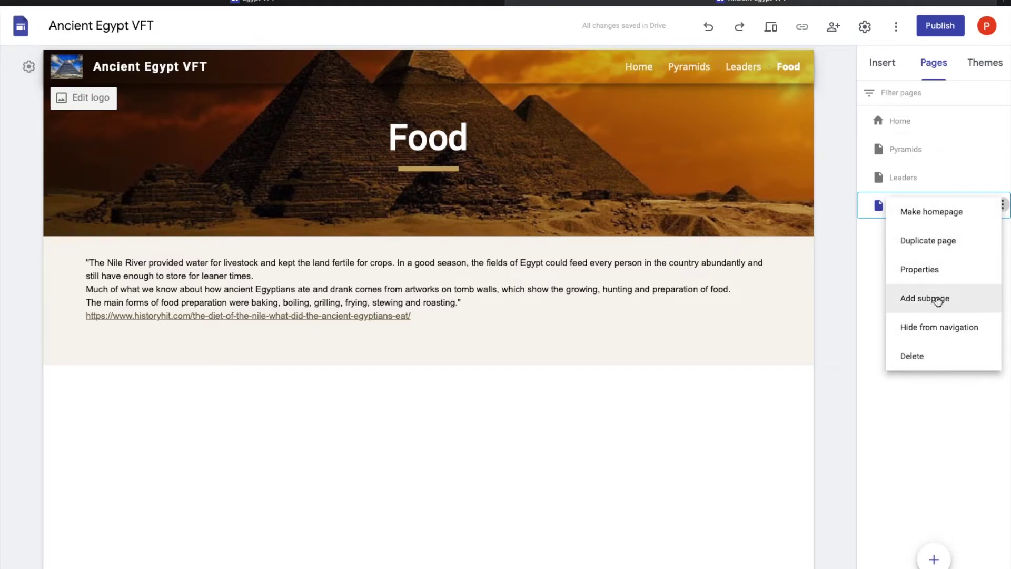
left_click(937, 300)
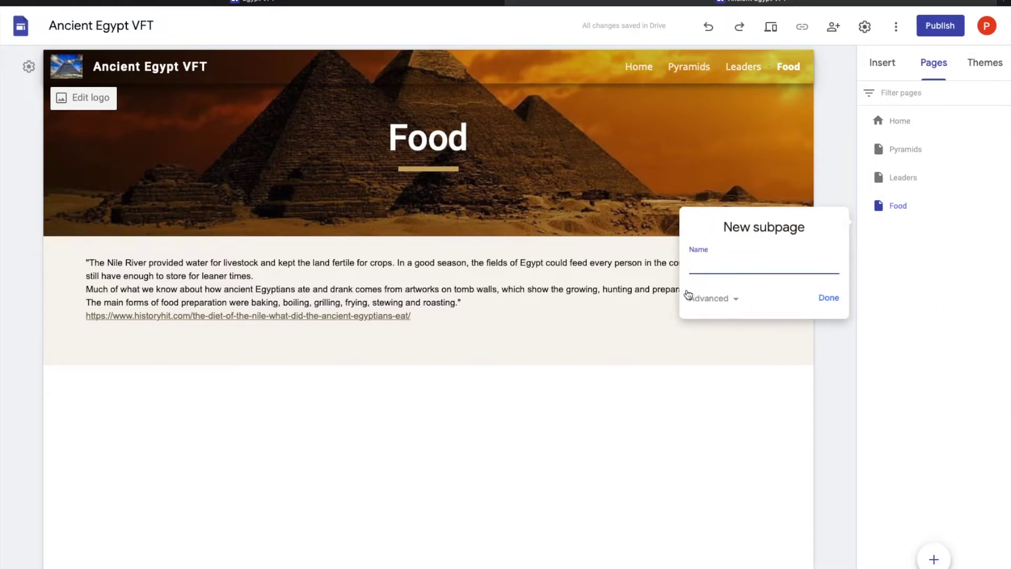
type("Bread")
left_click(829, 299)
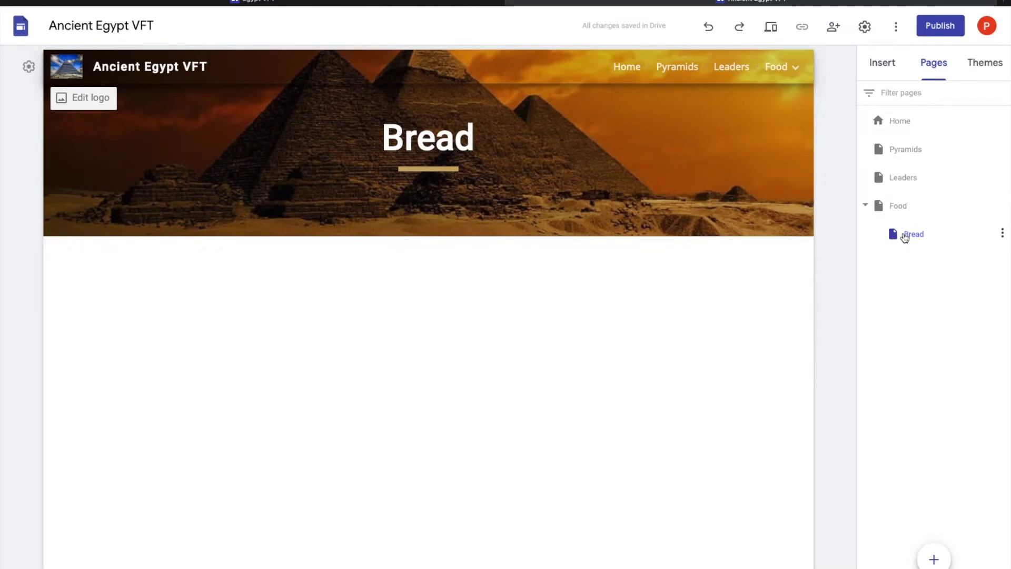
Step: Examine how the Bread subpage appears in the site navigation, look through the Leaders page, and view the Food page
left_click(794, 68)
left_click(732, 68)
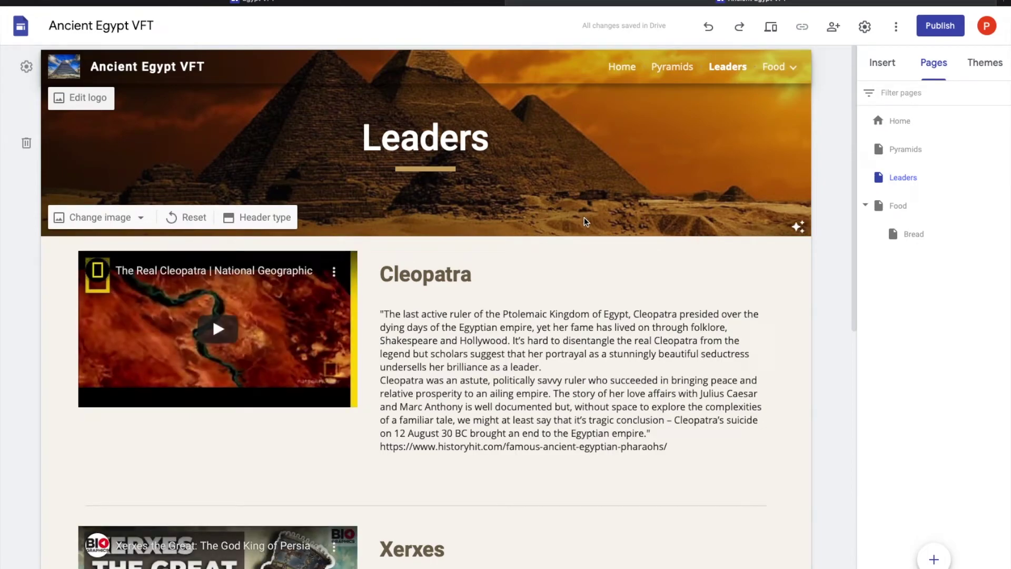
left_click(466, 279)
scroll(466, 237, "down", 2)
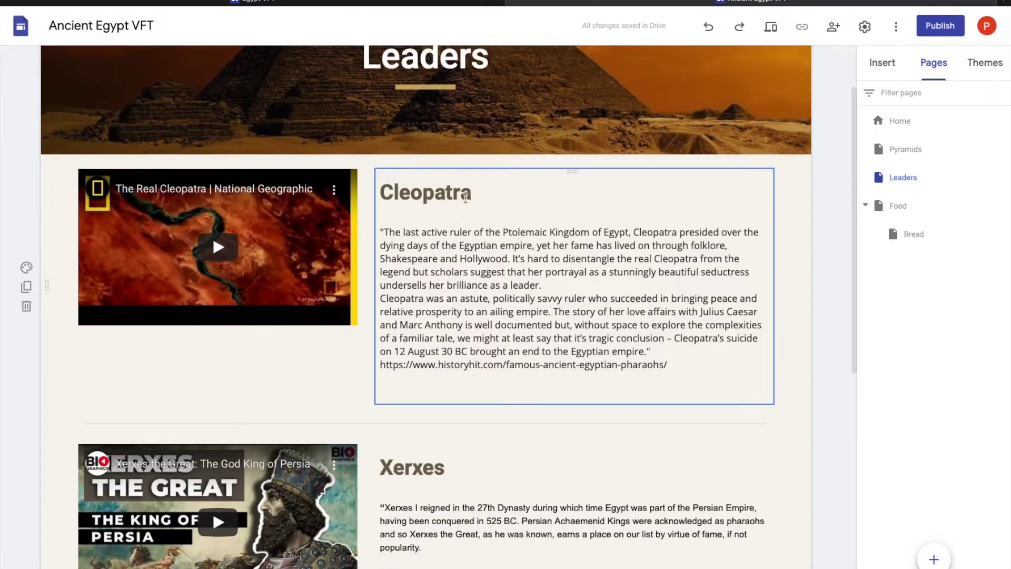
scroll(465, 197, "down", 5)
scroll(648, 186, "up", 7)
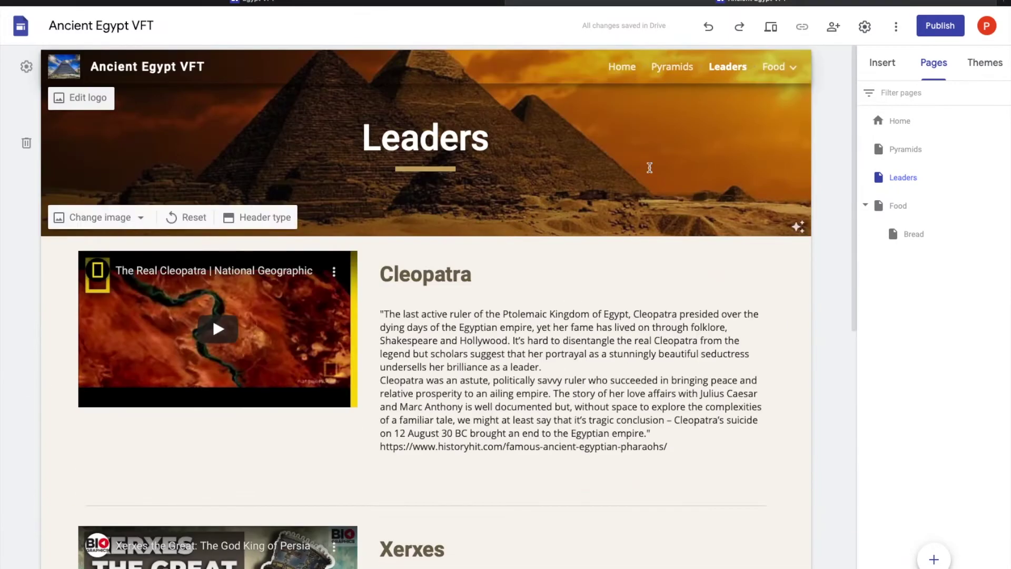
mouse_move(795, 62)
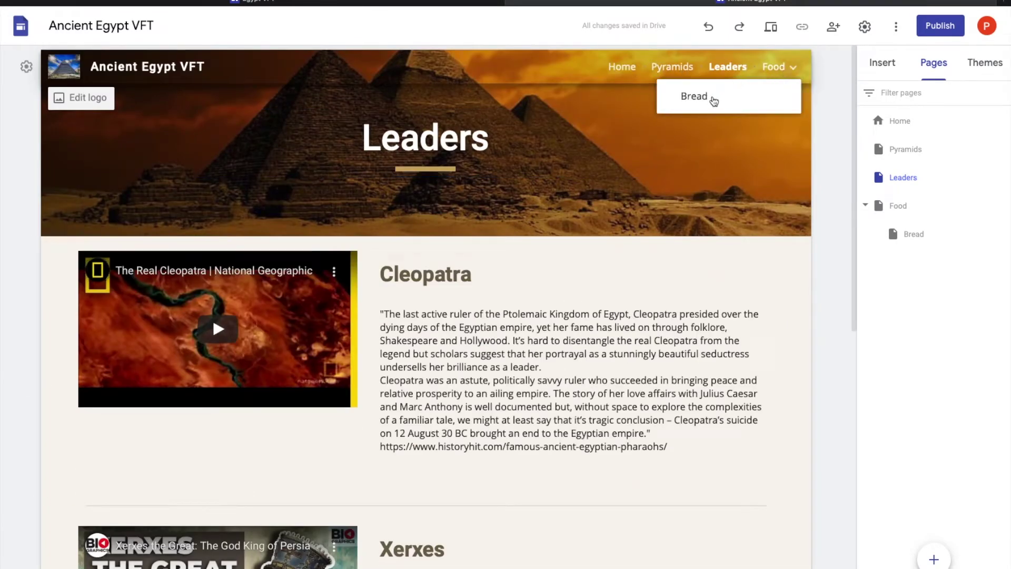
left_click(773, 66)
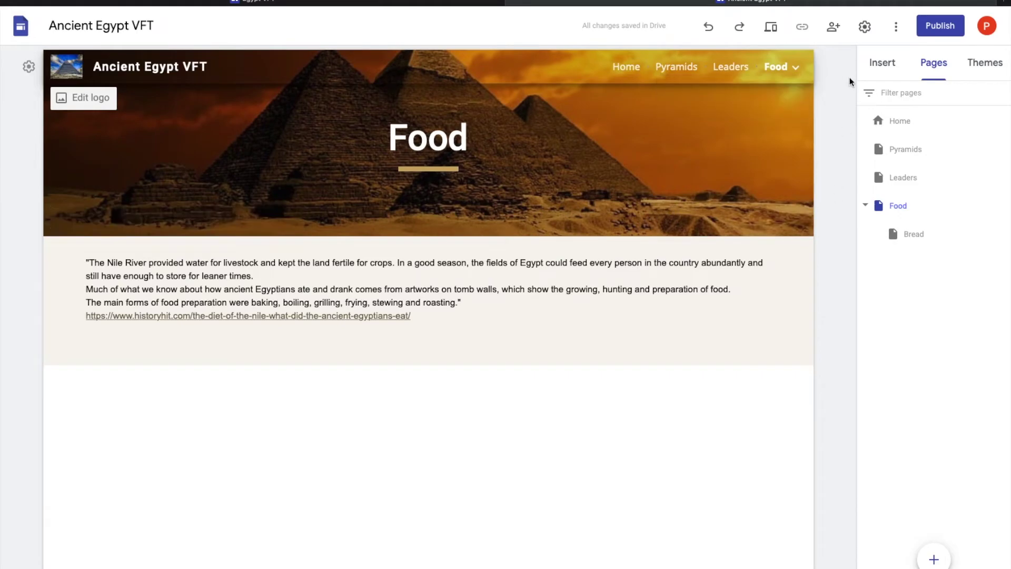
Step: On the Bread subpage, start inserting an image below the header and search Google Images for "ancient egyptian bread"
left_click(916, 235)
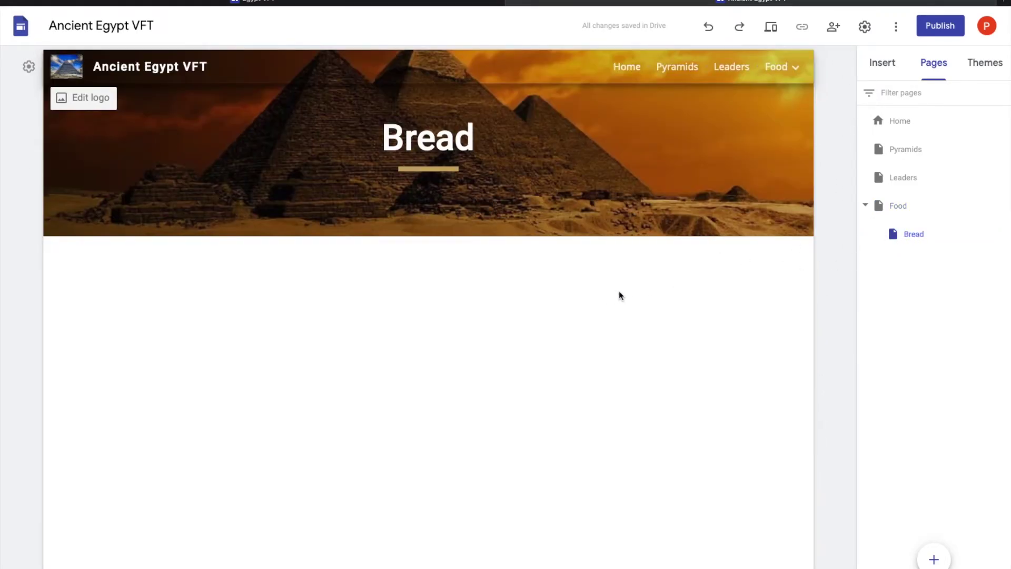
left_click(883, 66)
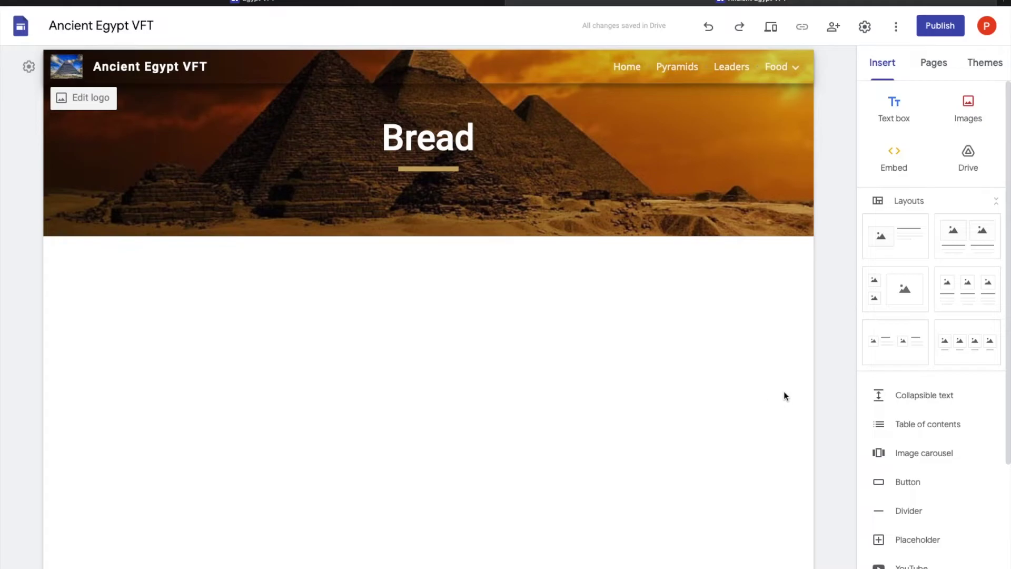
double_click(529, 306)
double_click(420, 308)
left_click(418, 271)
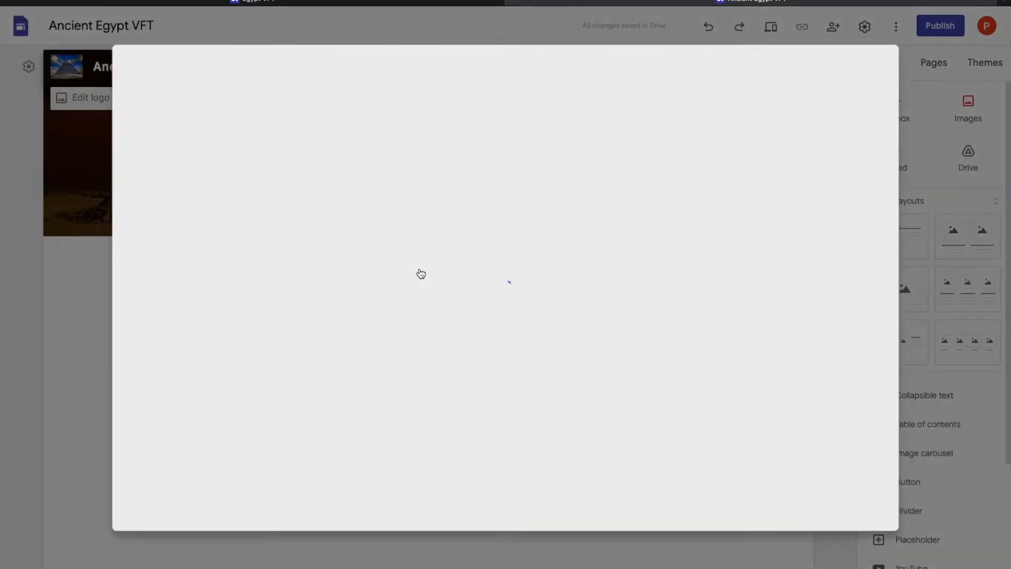
left_click(314, 100)
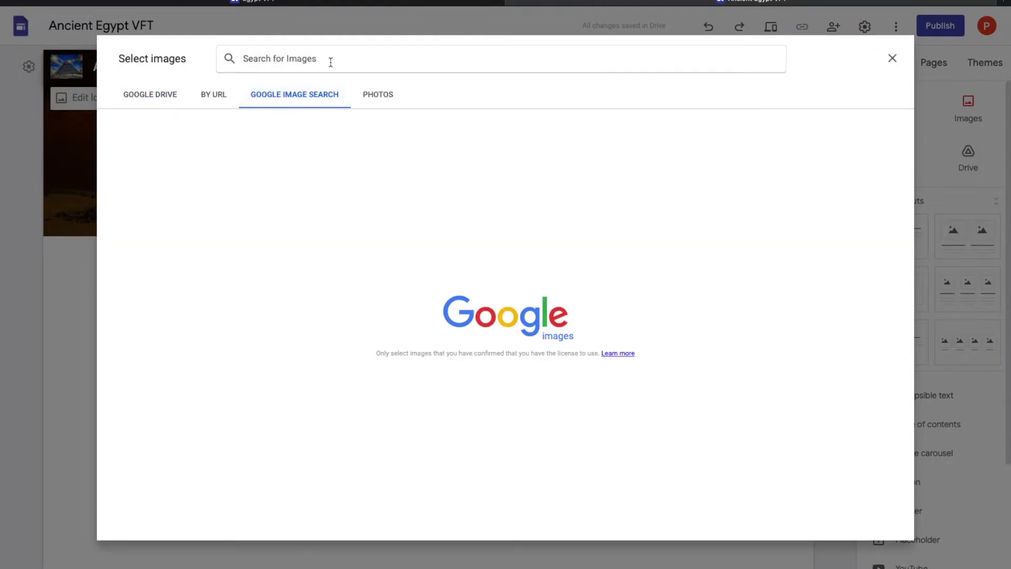
type("egyptionan")
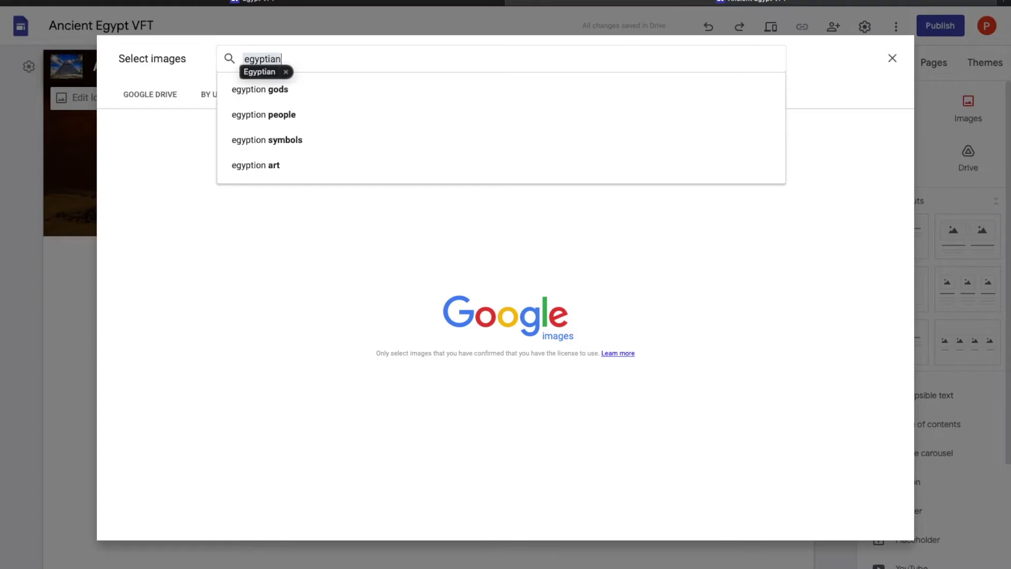
type("ancient ")
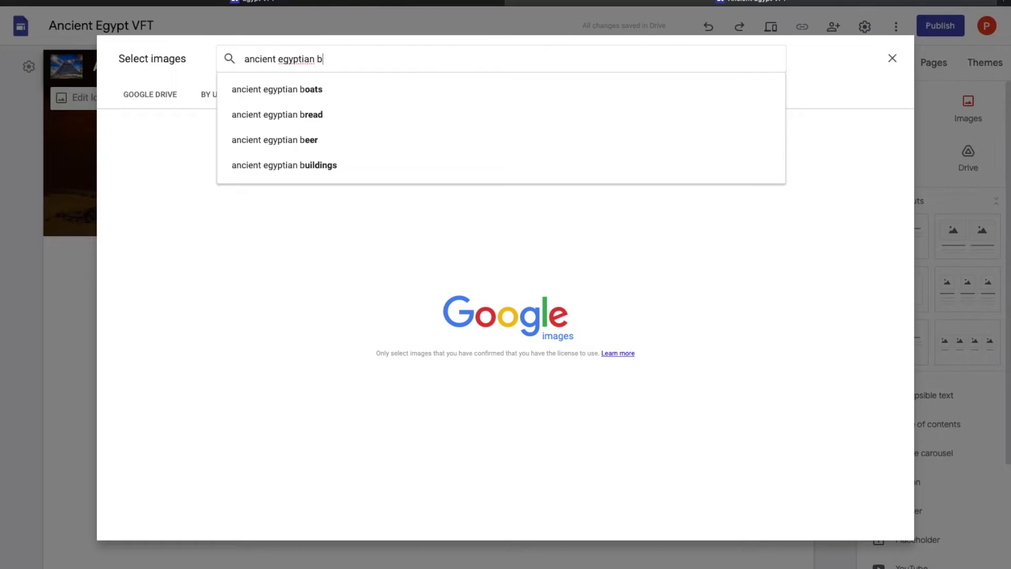
type(" bread")
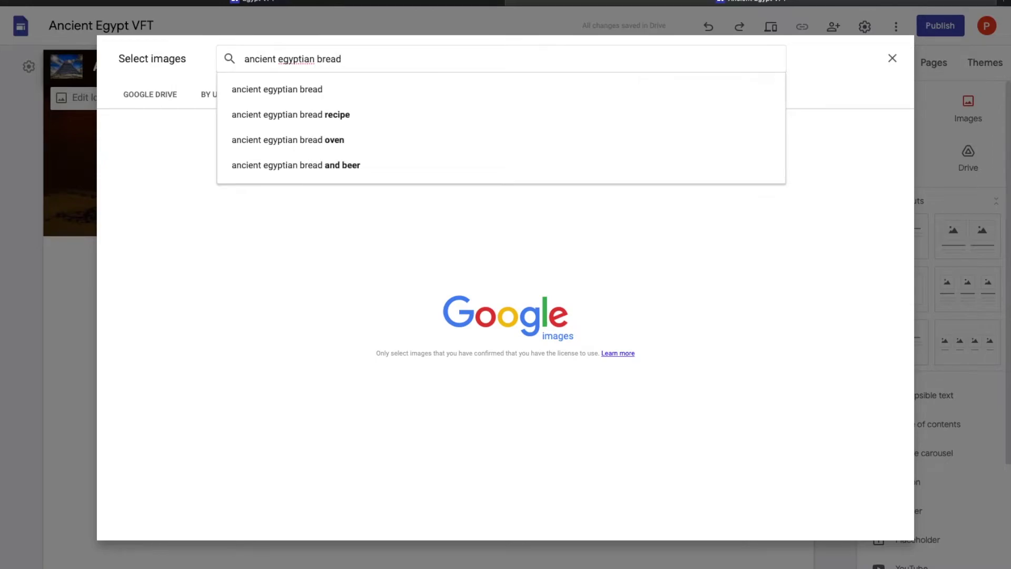
key("Return")
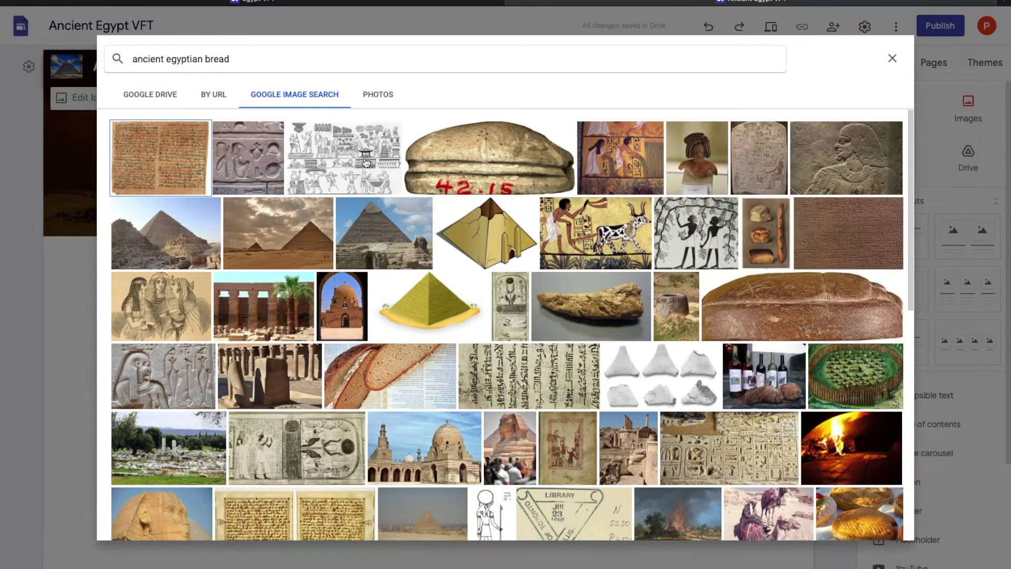
Step: Insert the black-and-white line drawing of Egyptians preparing food, then enlarge and centre it below the Bread header
double_click(364, 159)
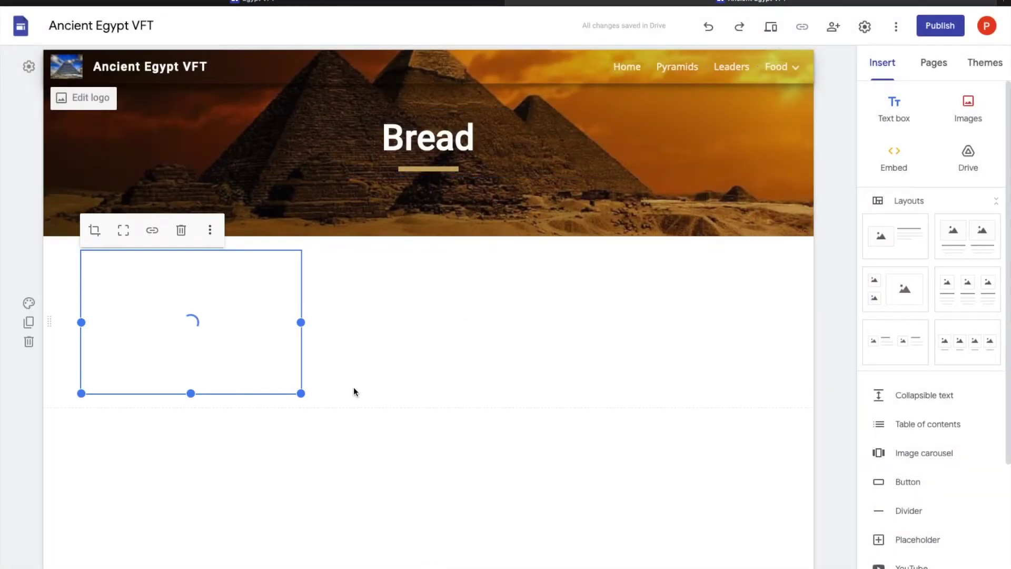
left_click_drag(300, 394, 476, 462)
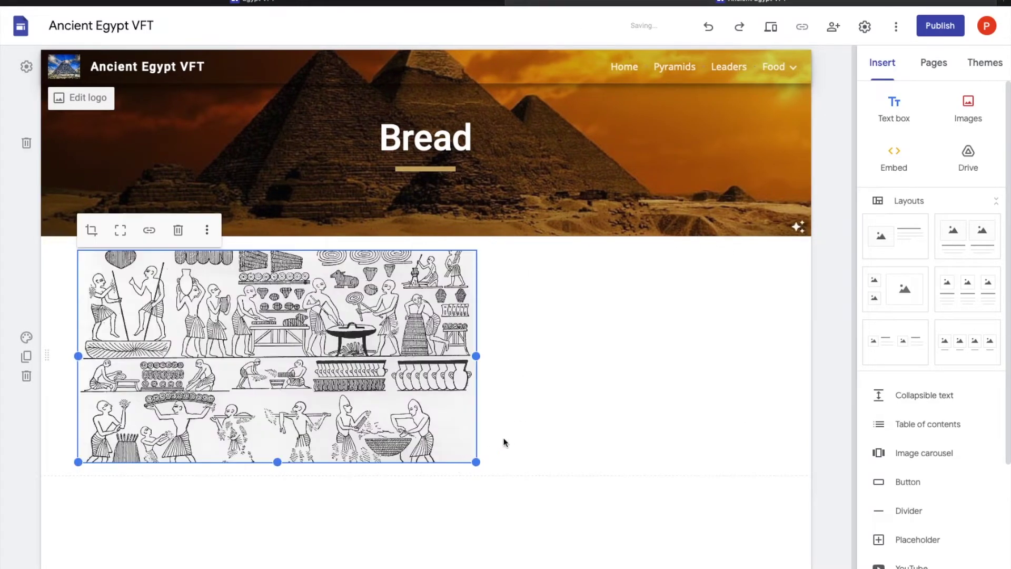
mouse_move(413, 390)
left_mouse_down()
mouse_move(330, 381)
mouse_move(403, 383)
left_mouse_up()
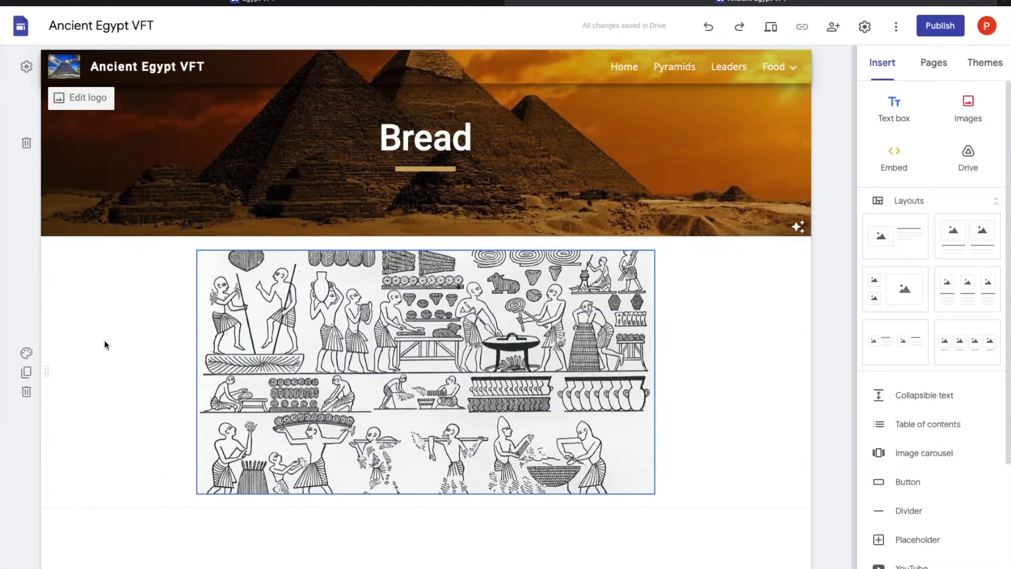
Step: Set the background of the line drawing's section on the Bread page to Emphasis 1
left_click(26, 352)
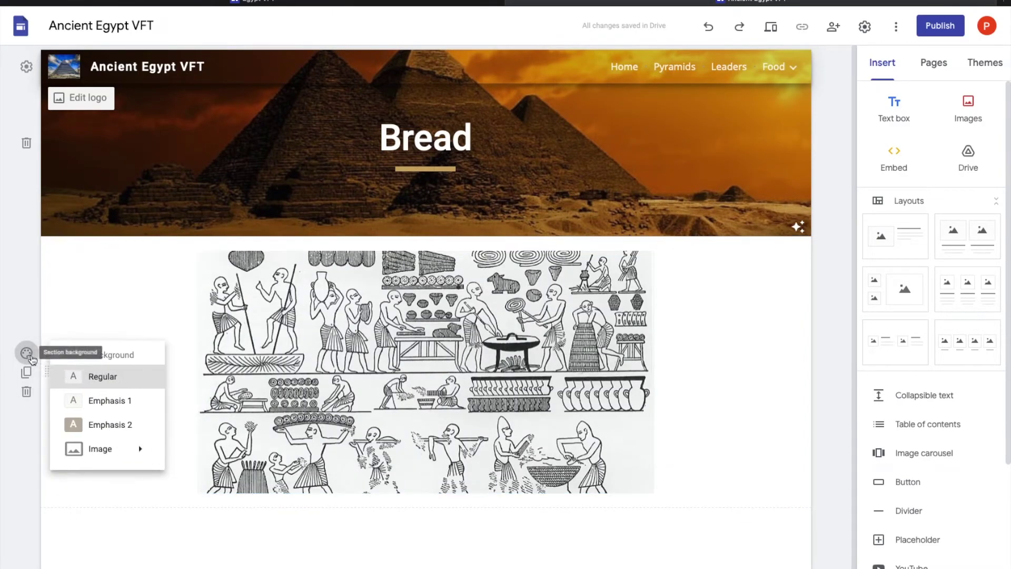
left_click(140, 405)
scroll(816, 368, "down", 1)
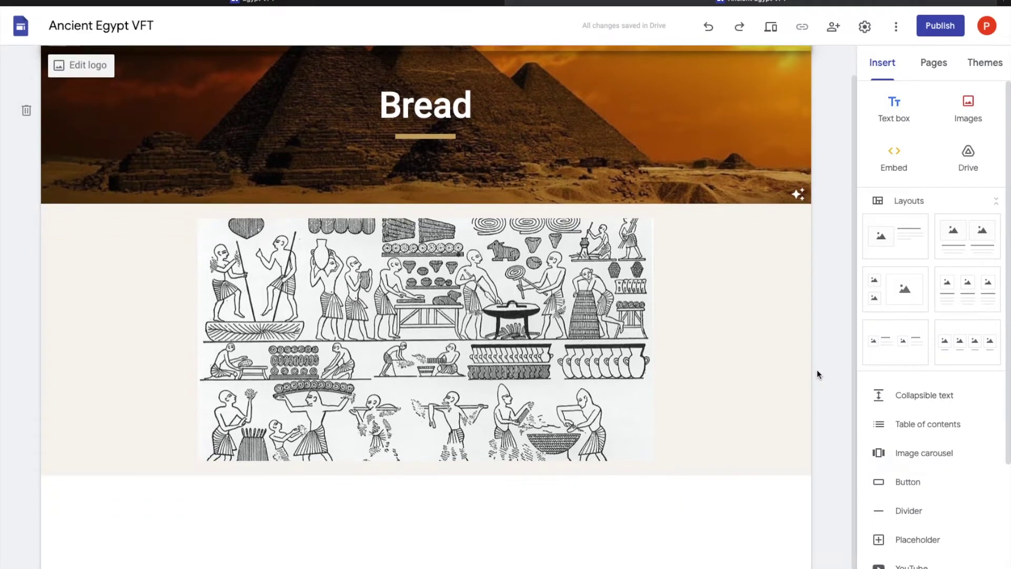
Step: Paste the copied bread and beer description with its historyhit.com source into a new text box below the drawing and give that section the Emphasis 1 background
double_click(463, 513)
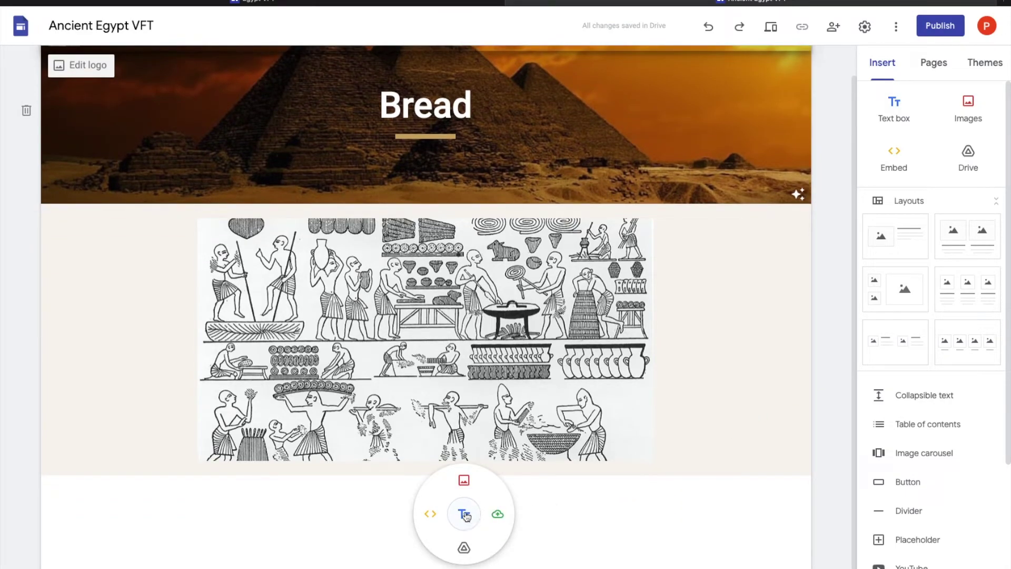
left_click(464, 514)
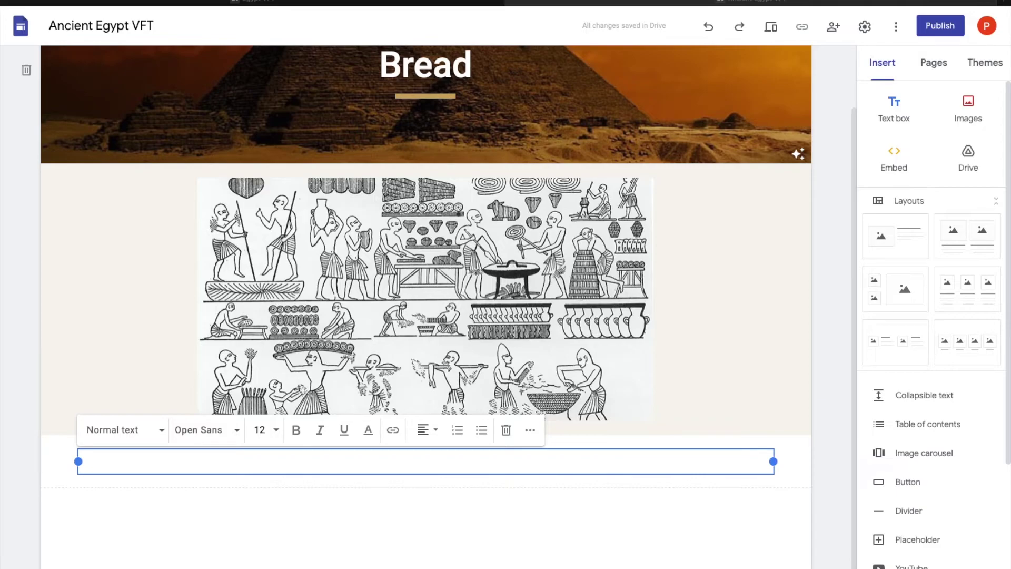
right_click(400, 460)
left_click(416, 489)
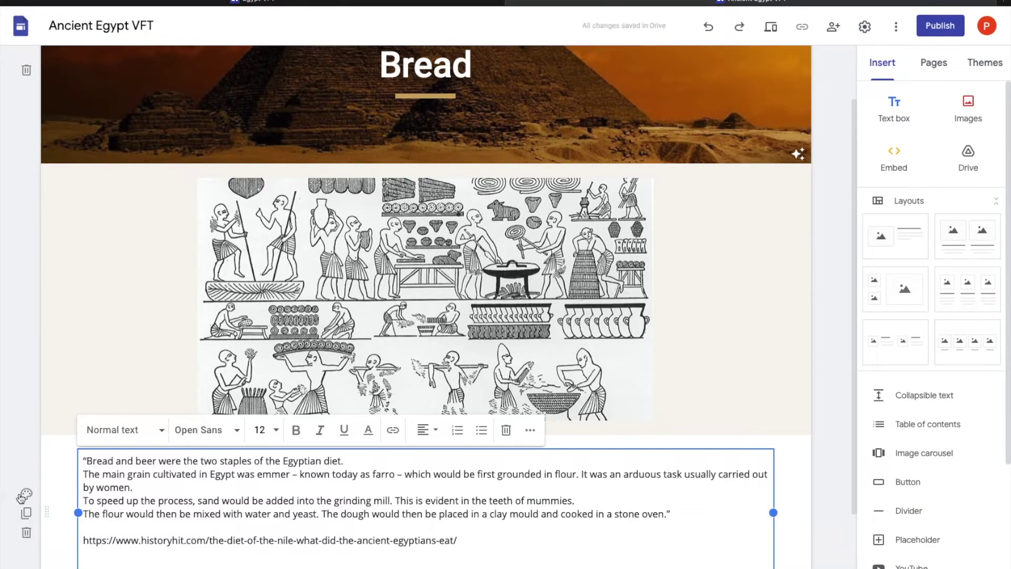
left_click(27, 494)
left_click(106, 541)
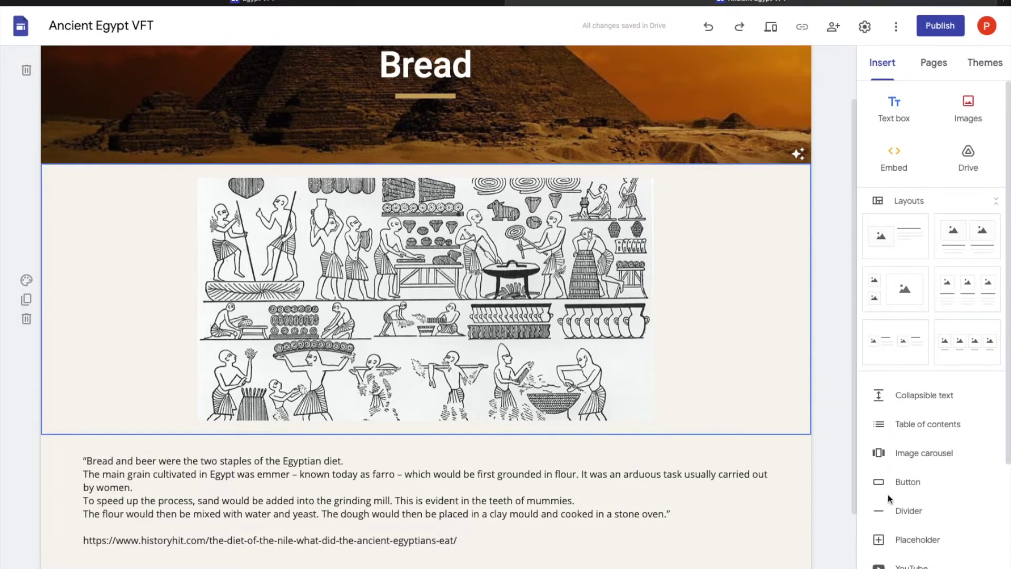
scroll(834, 393, "up", 2)
scroll(828, 384, "down", 4)
scroll(824, 380, "up", 4)
scroll(820, 377, "down", 4)
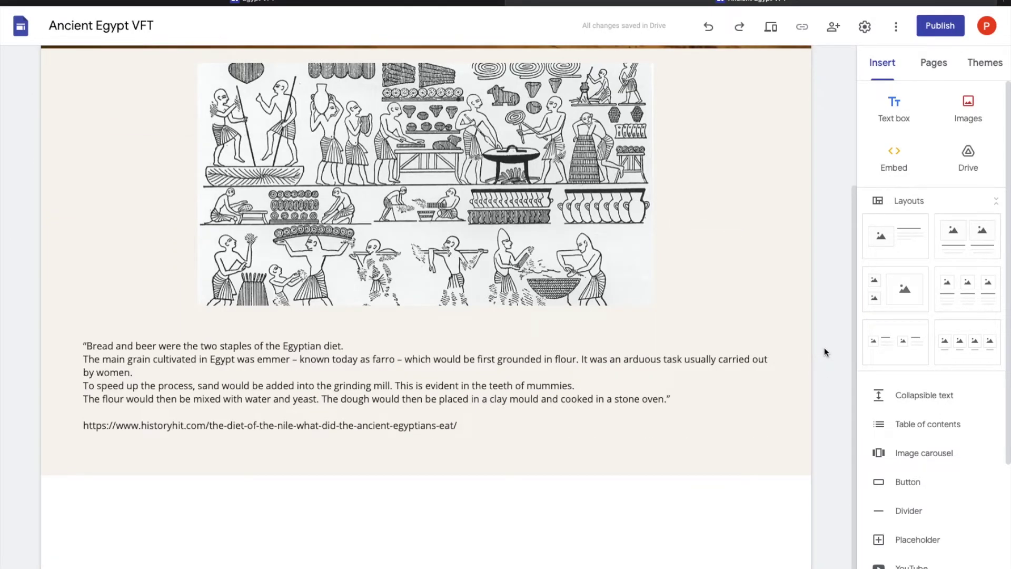
scroll(830, 148, "up", 4)
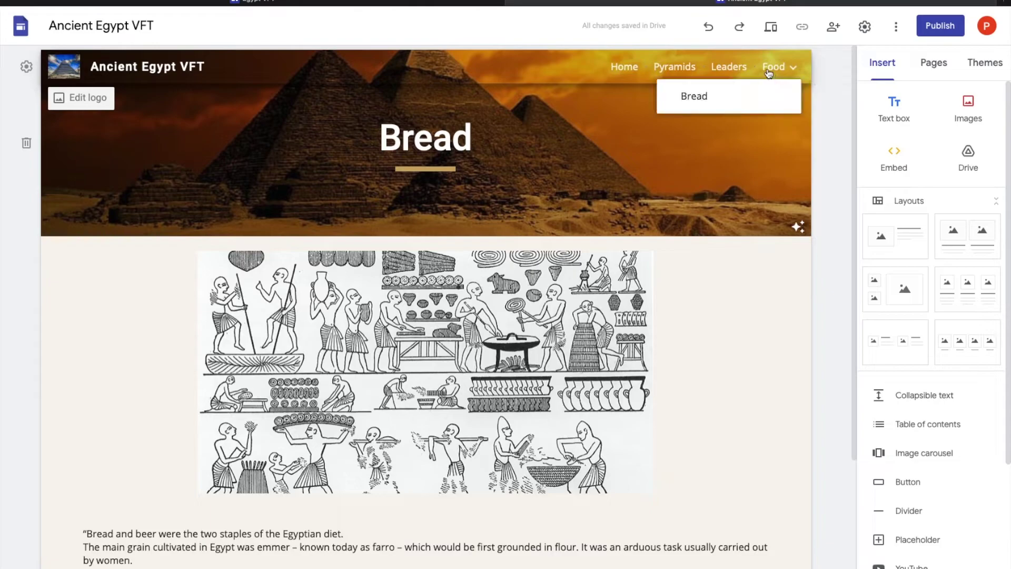
Step: Add a subpage named "Meat" under the Food page
left_click(934, 64)
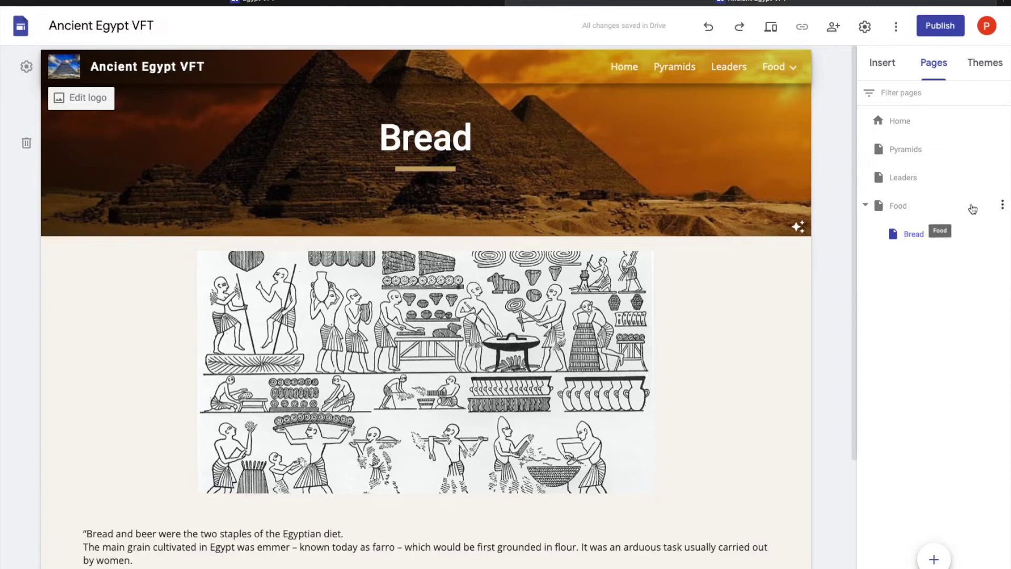
left_click(1003, 205)
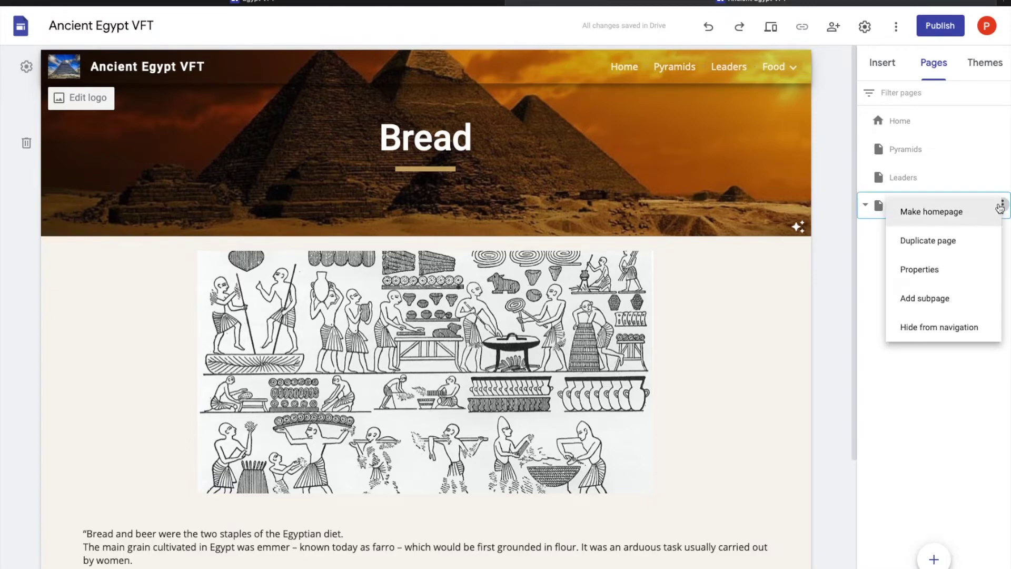
left_click(935, 299)
type("Meat")
key("Return")
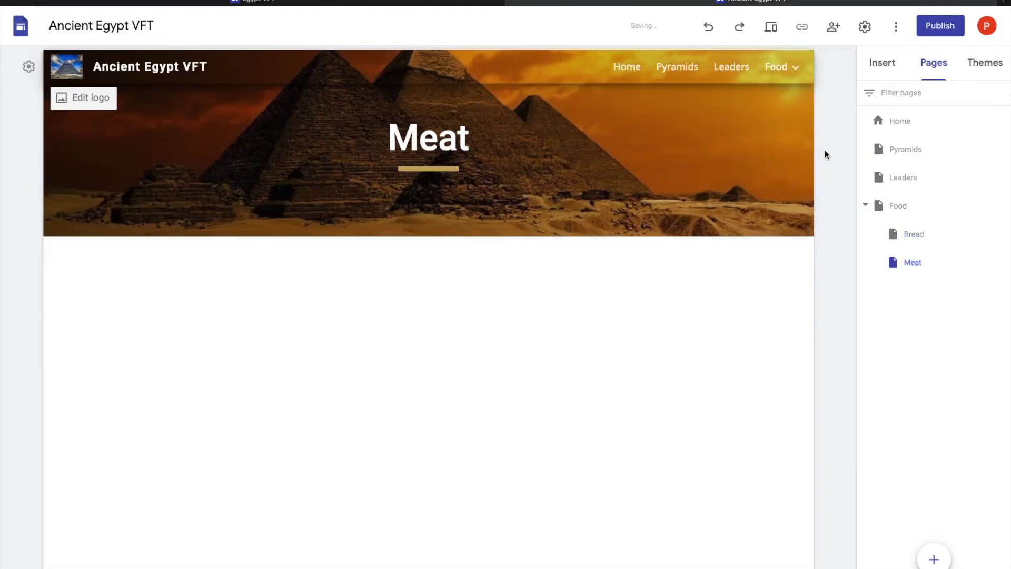
Step: Add a nested subpage named "Meat" under the Bread subpage
mouse_move(914, 240)
left_click(1002, 233)
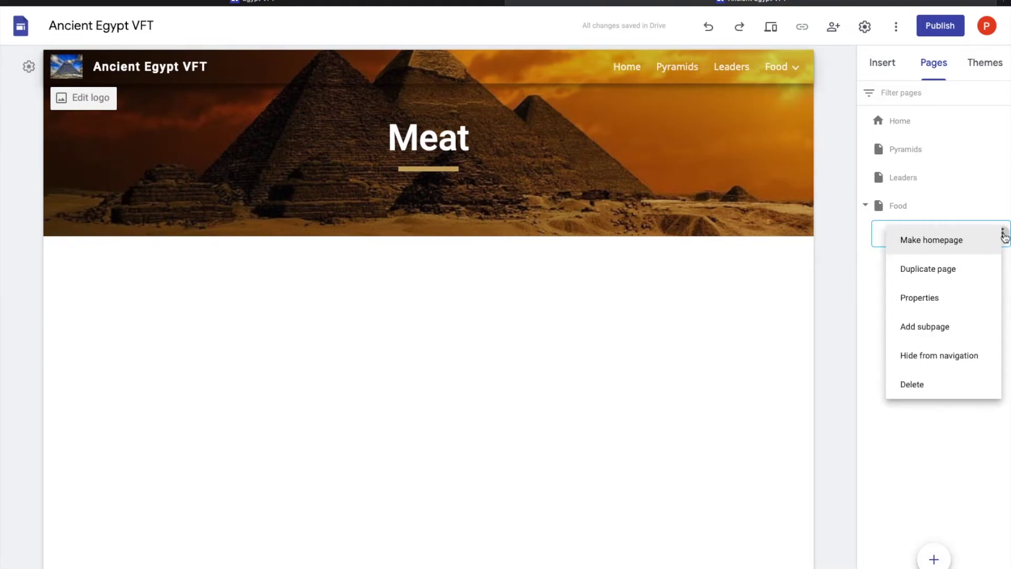
left_click(946, 329)
type("Meat")
key("Return")
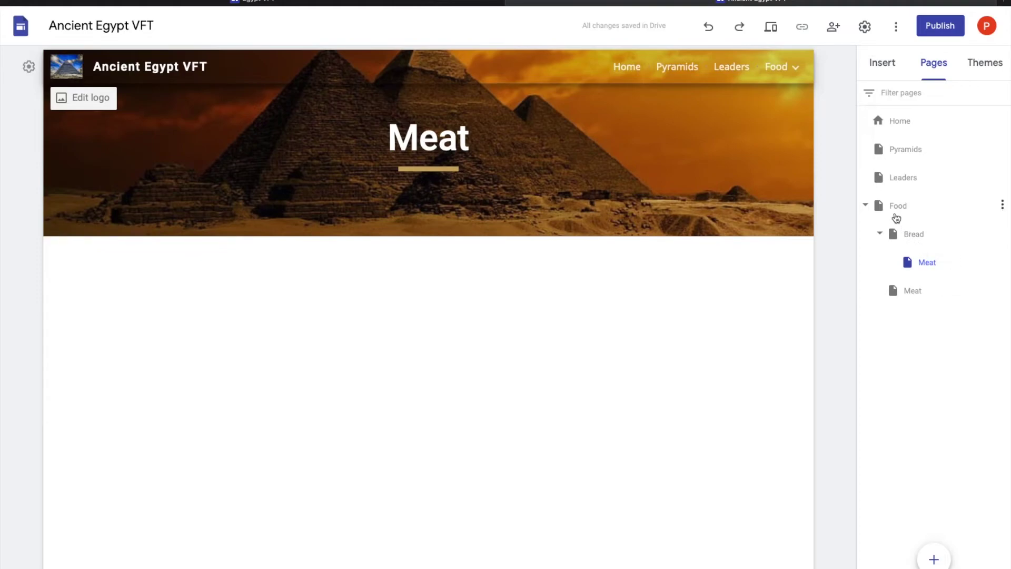
Step: Move the nested Meat page out from under Bread to the level directly below Food, and delete it
mouse_move(924, 274)
left_mouse_down()
mouse_move(921, 300)
mouse_move(923, 268)
left_mouse_up()
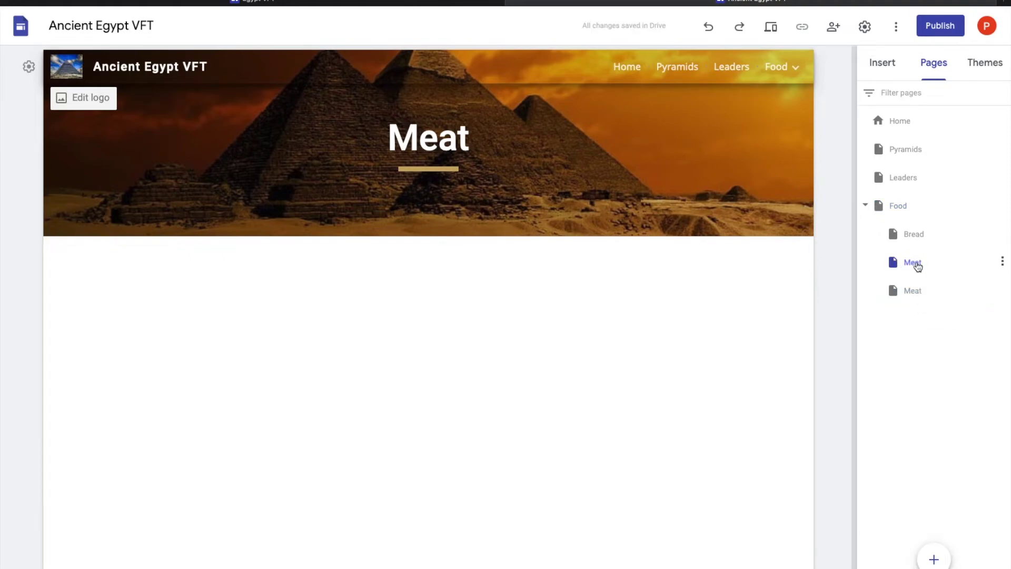
left_click(1002, 261)
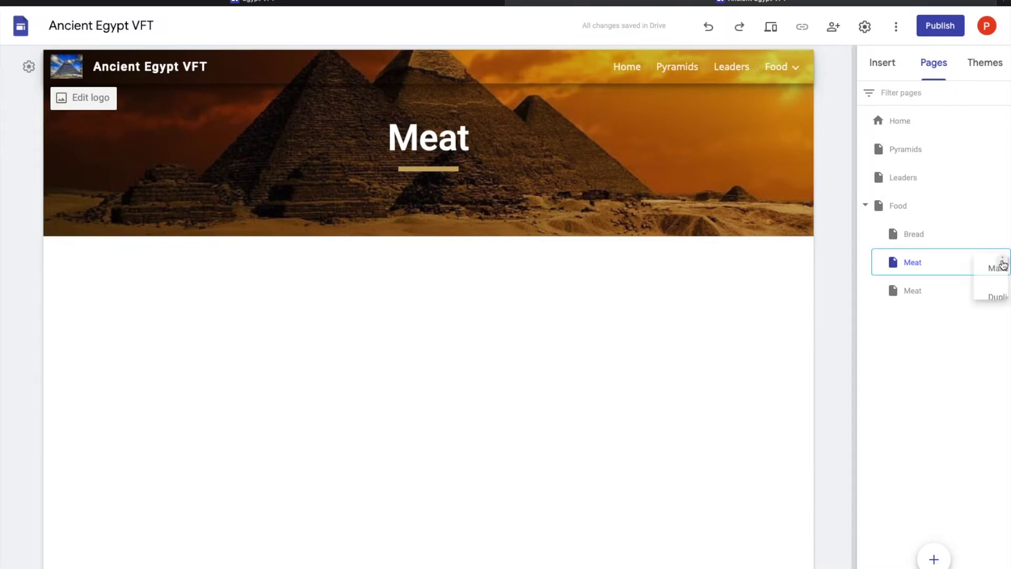
left_click(937, 411)
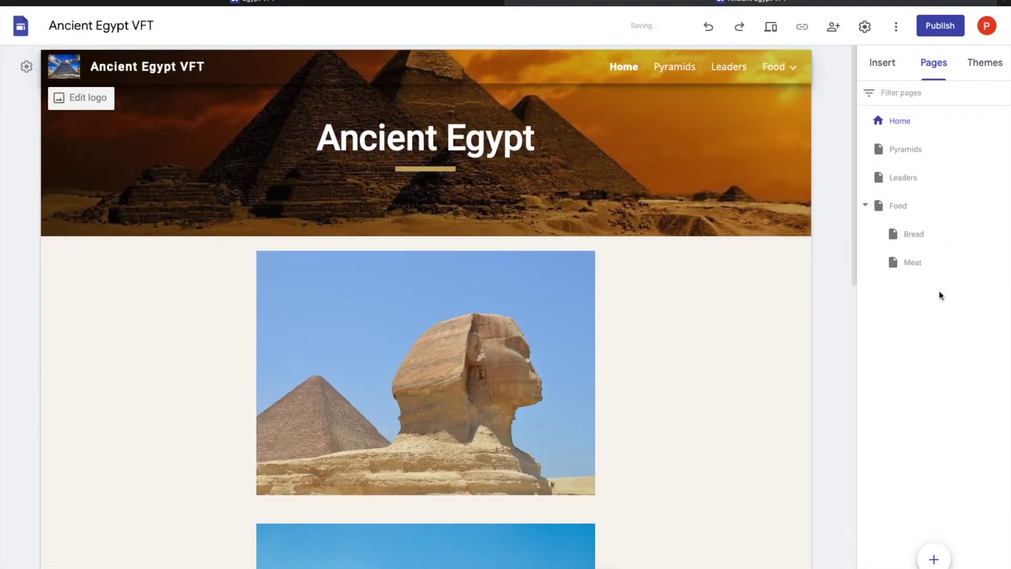
Step: View the Food page and its Bread subpage
left_click(1002, 205)
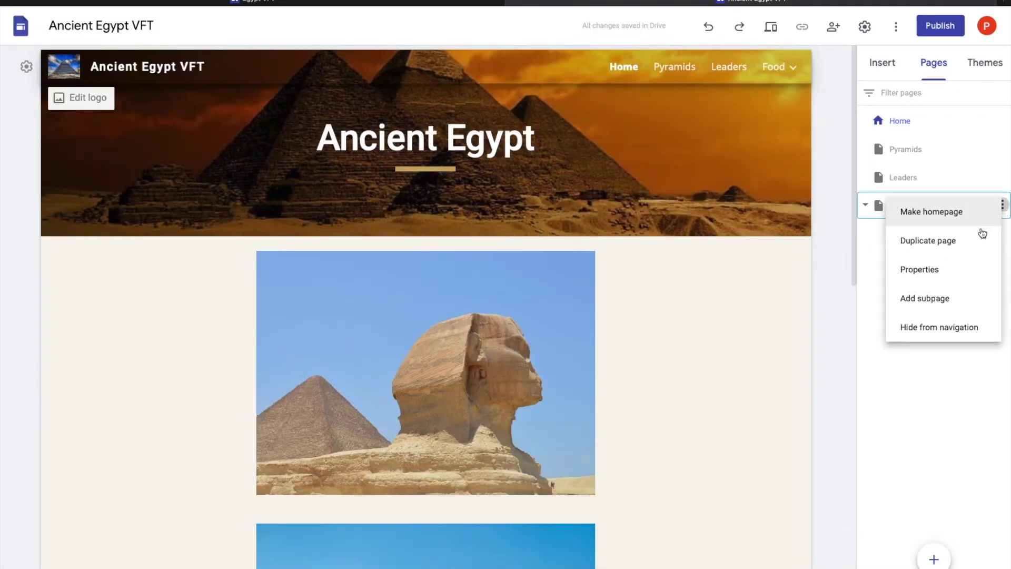
left_click(905, 355)
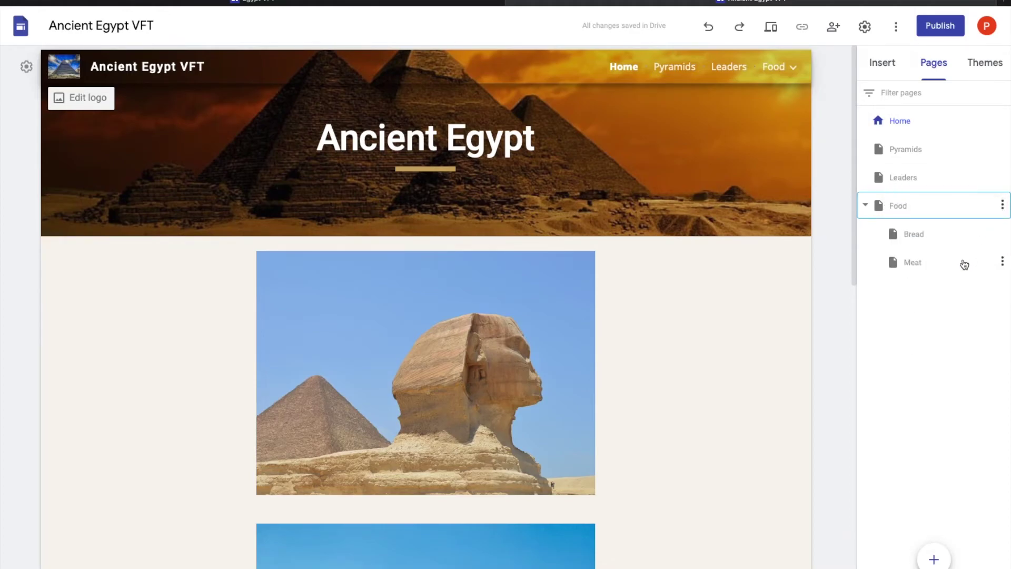
left_click(914, 209)
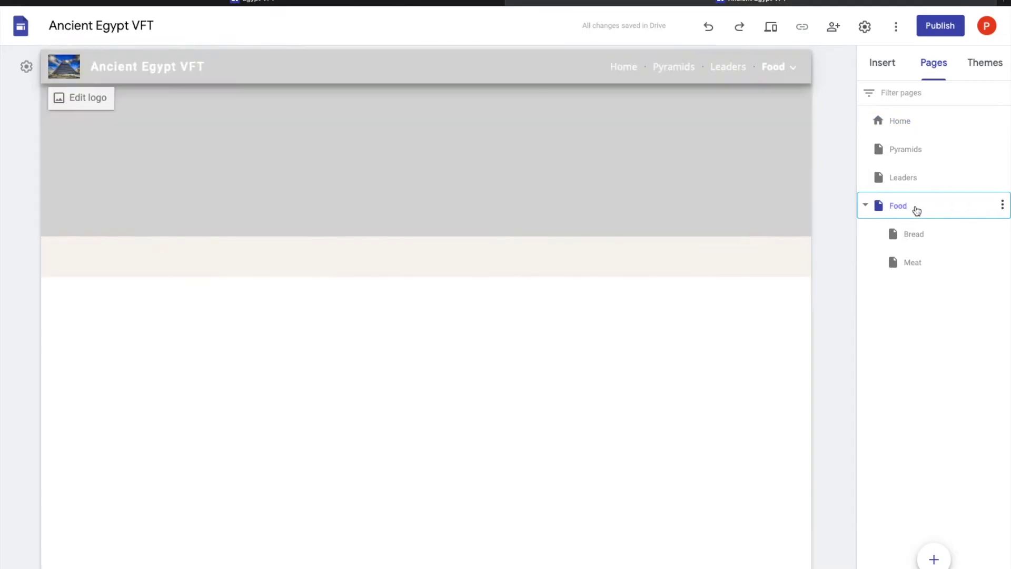
left_click(913, 264)
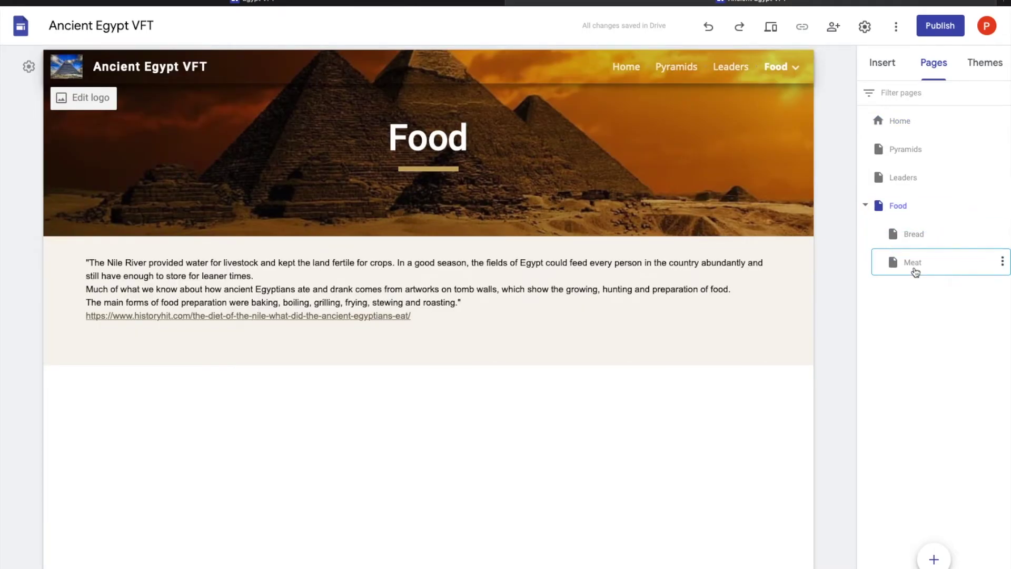
left_click(929, 241)
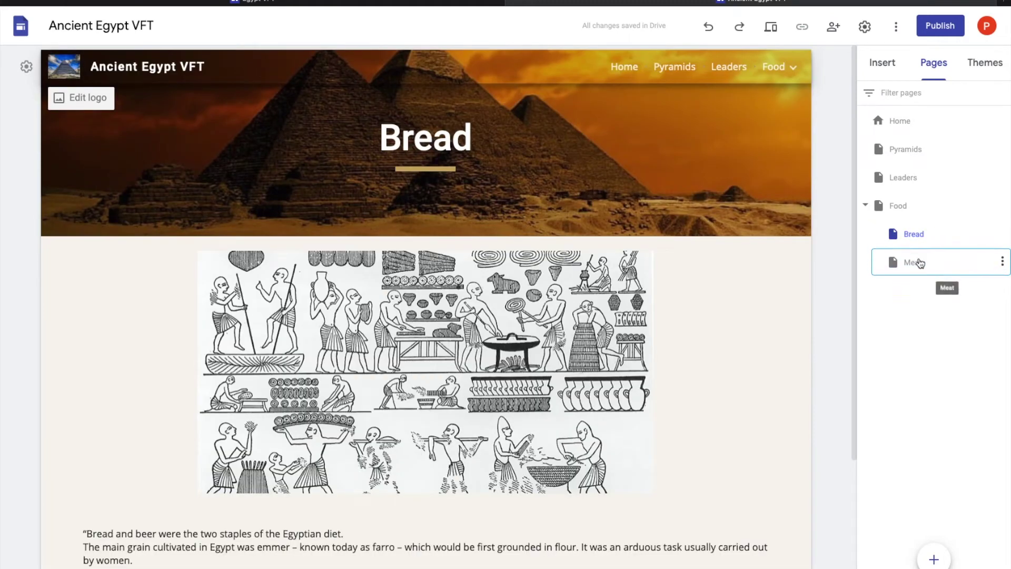
Step: On the Meat subpage, search Google Images for "ancient Egypt meat" and insert the wall painting of men, birds and cattle below the header
left_click(919, 262)
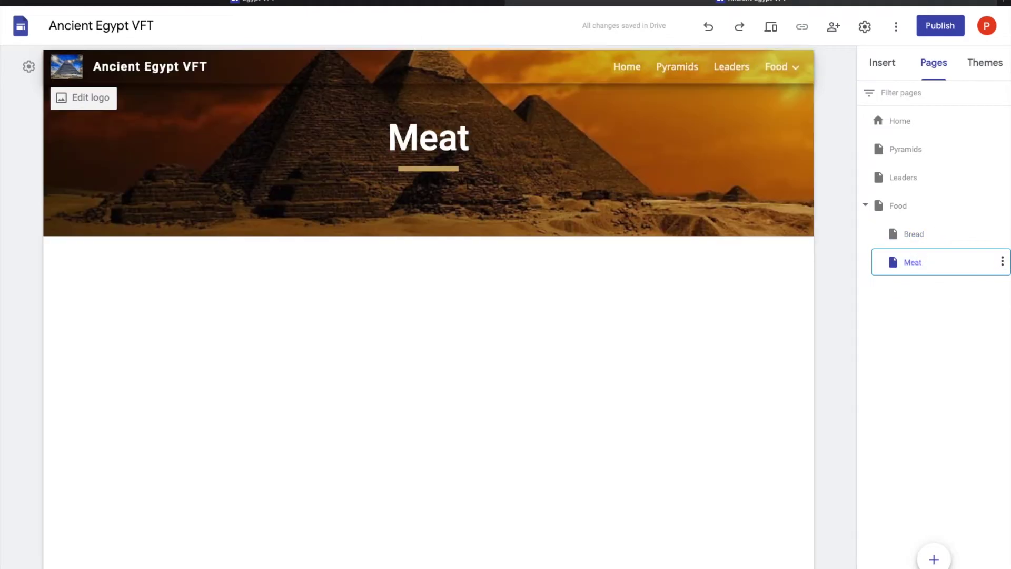
double_click(405, 314)
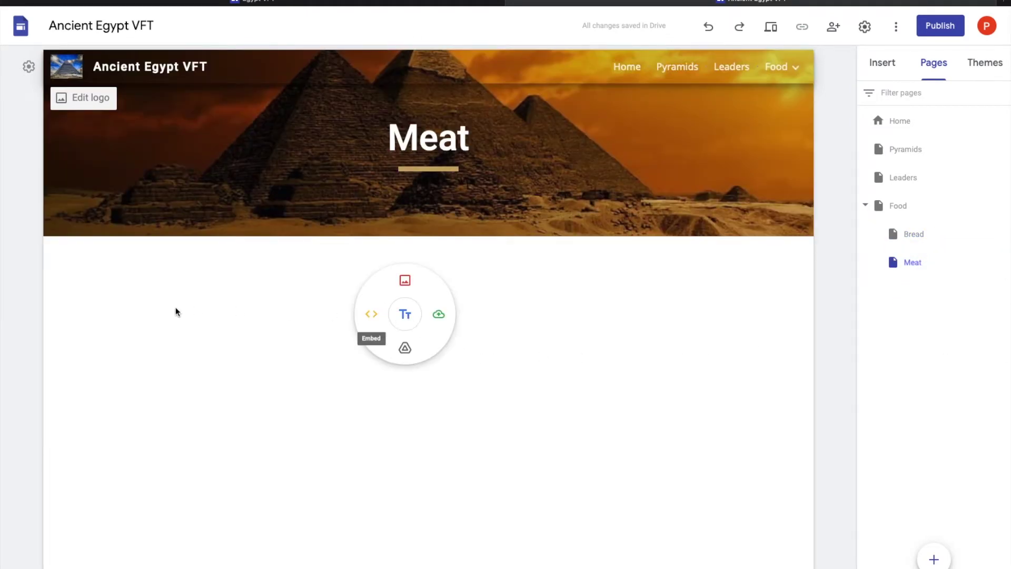
double_click(361, 284)
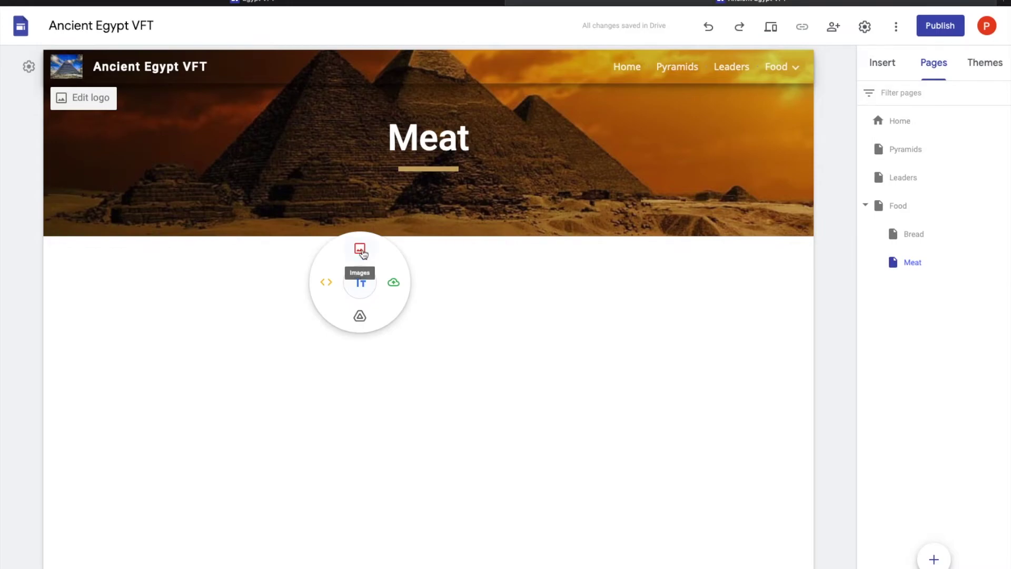
left_click(363, 254)
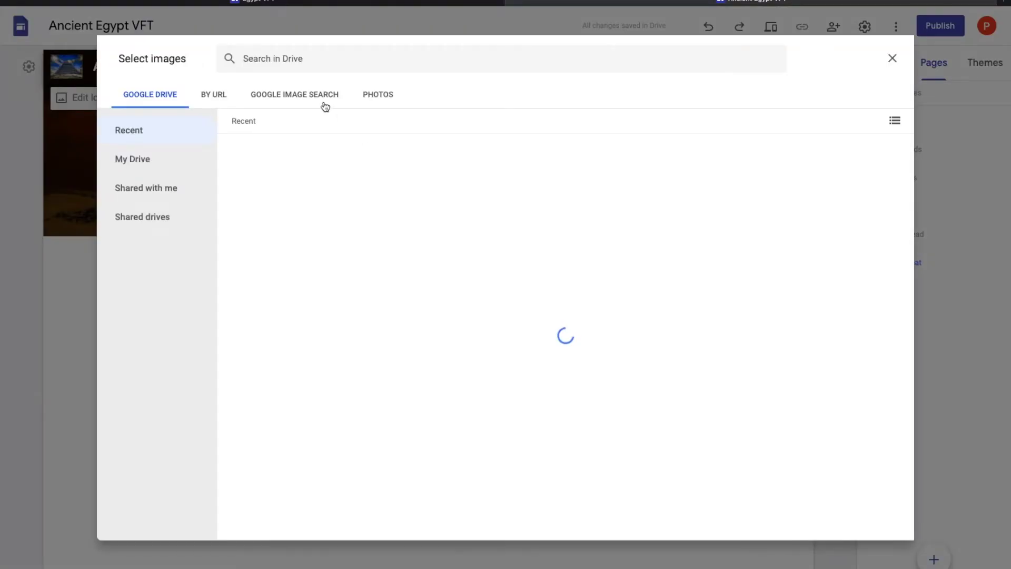
left_click(320, 98)
type("ancient egypt meat")
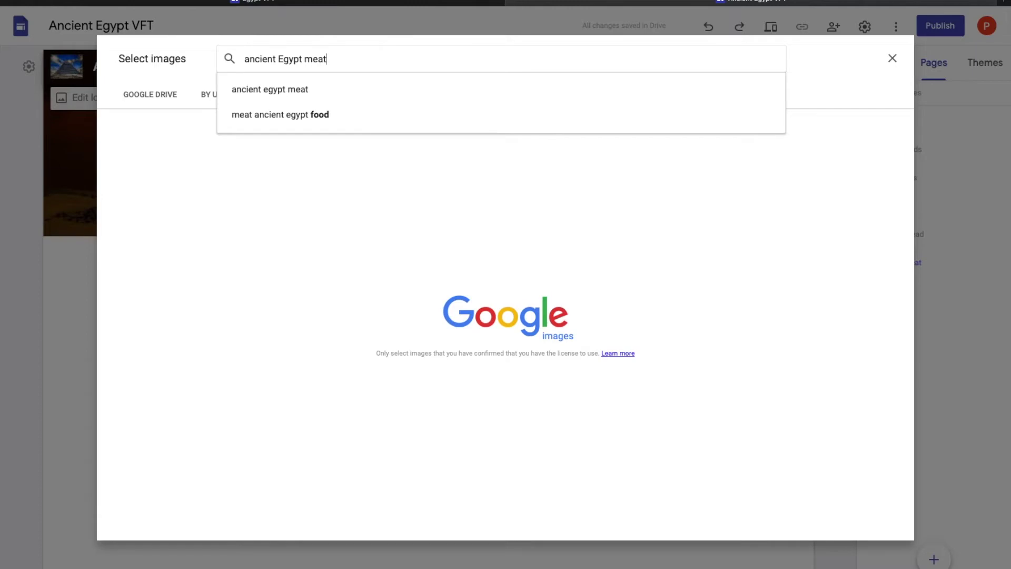
key("Return")
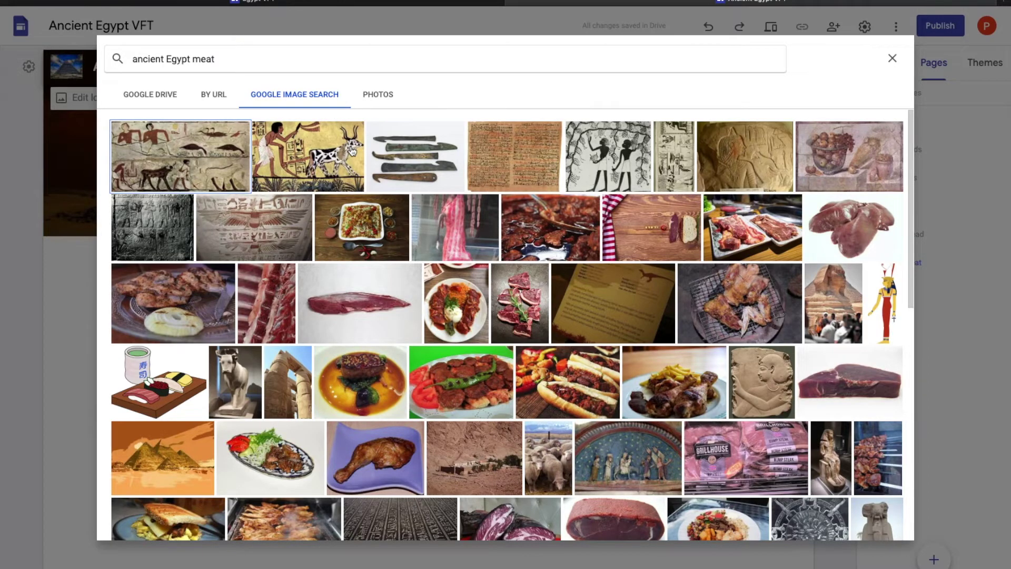
double_click(206, 157)
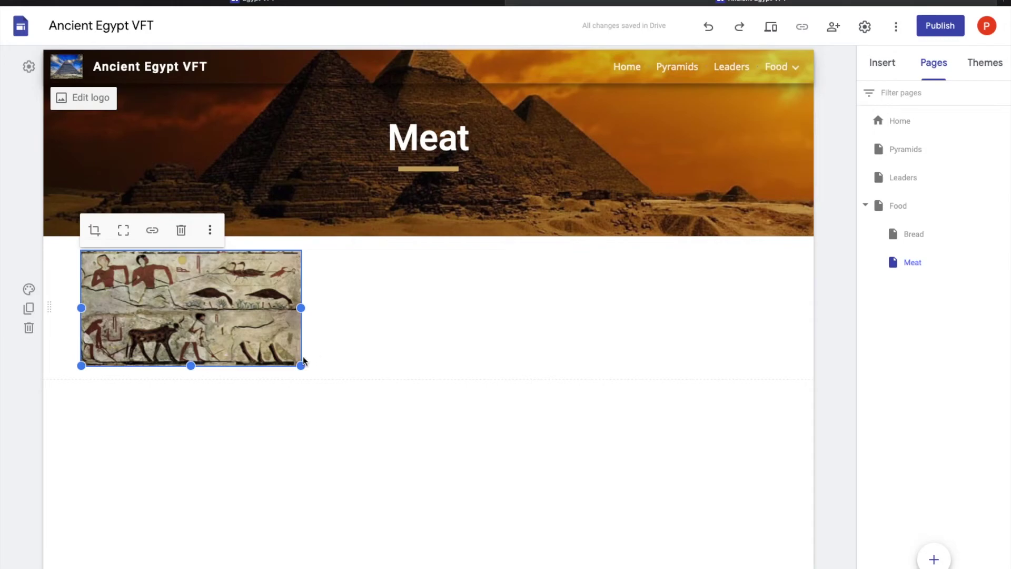
Step: Enlarge and centre the wall painting below the Meat header and set its section background to Emphasis 1
left_click_drag(300, 364, 416, 368)
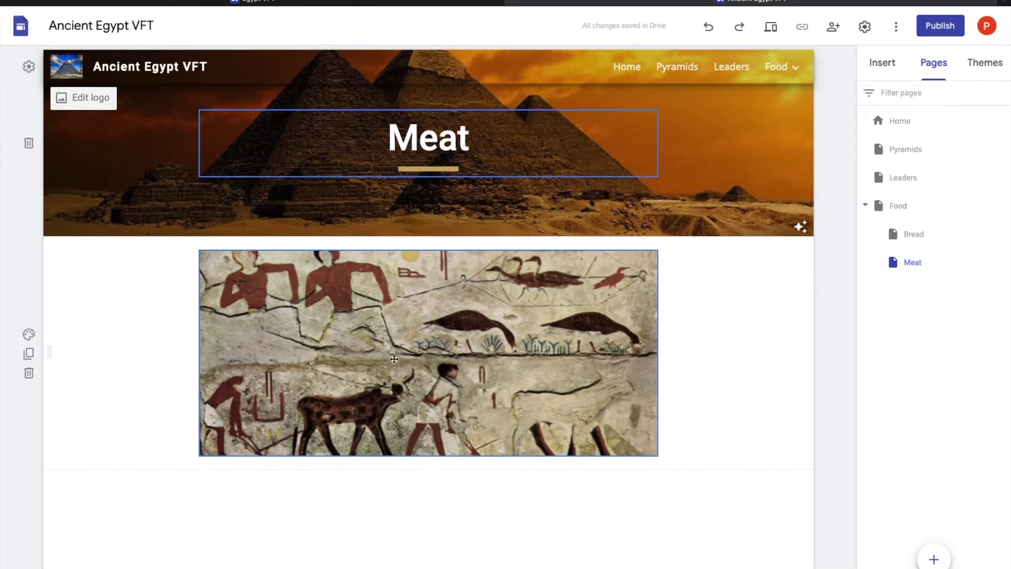
left_click(29, 333)
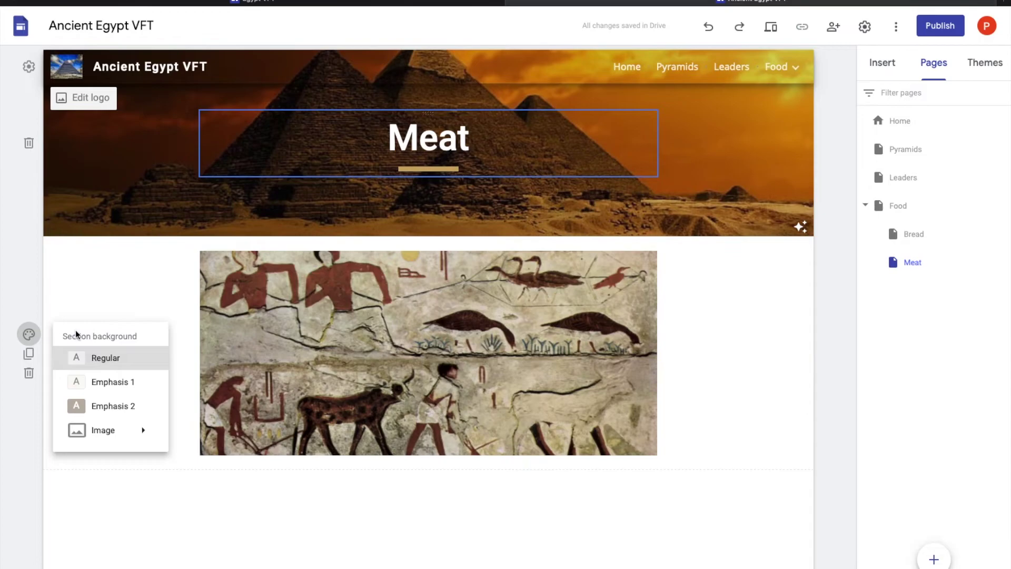
left_click(131, 381)
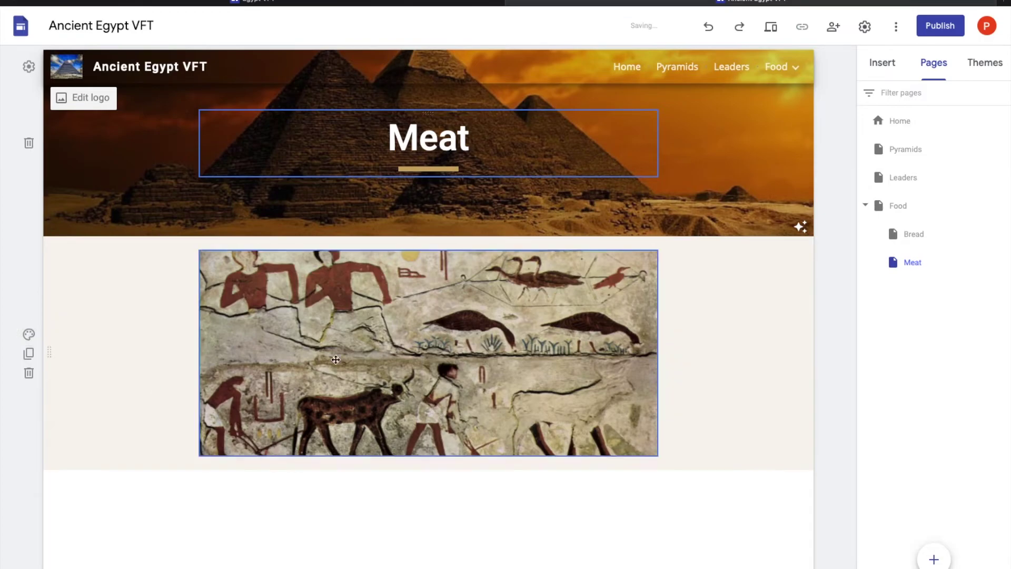
Step: Paste the copied meat description with its historyhit.com source into a new text box below the painting and give that section the Emphasis 1 background
double_click(412, 493)
left_click(414, 494)
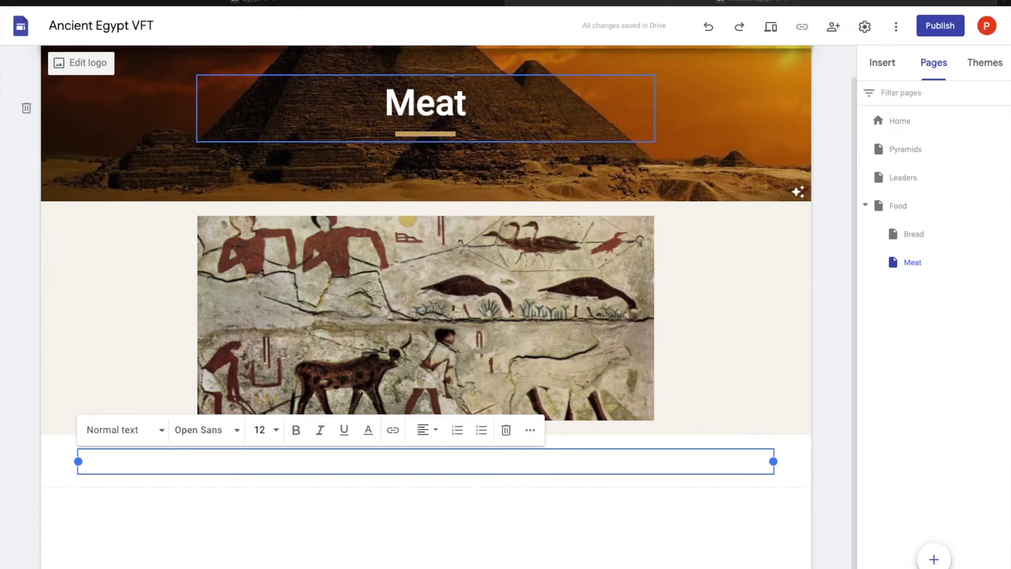
right_click(534, 460)
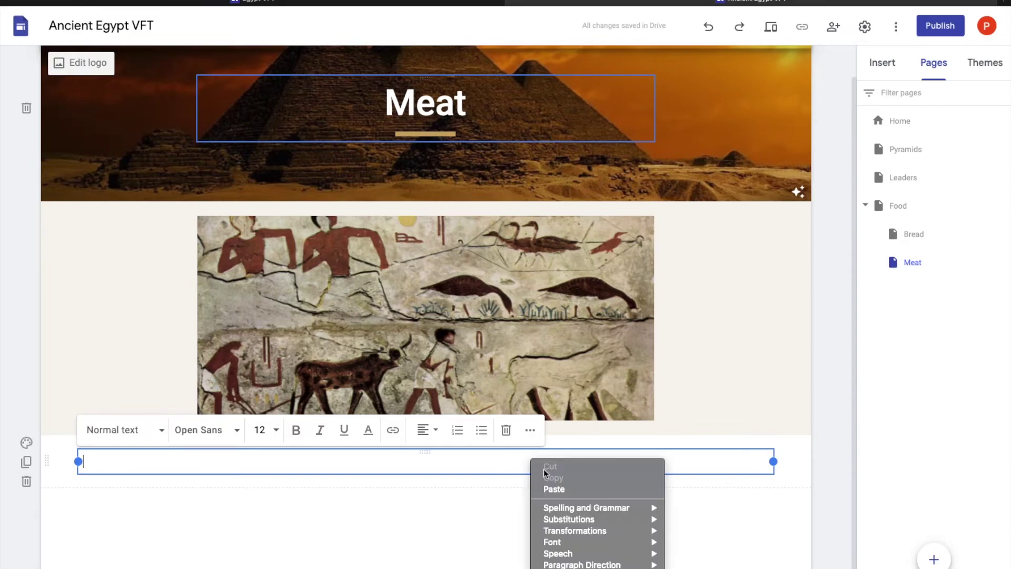
left_click(556, 488)
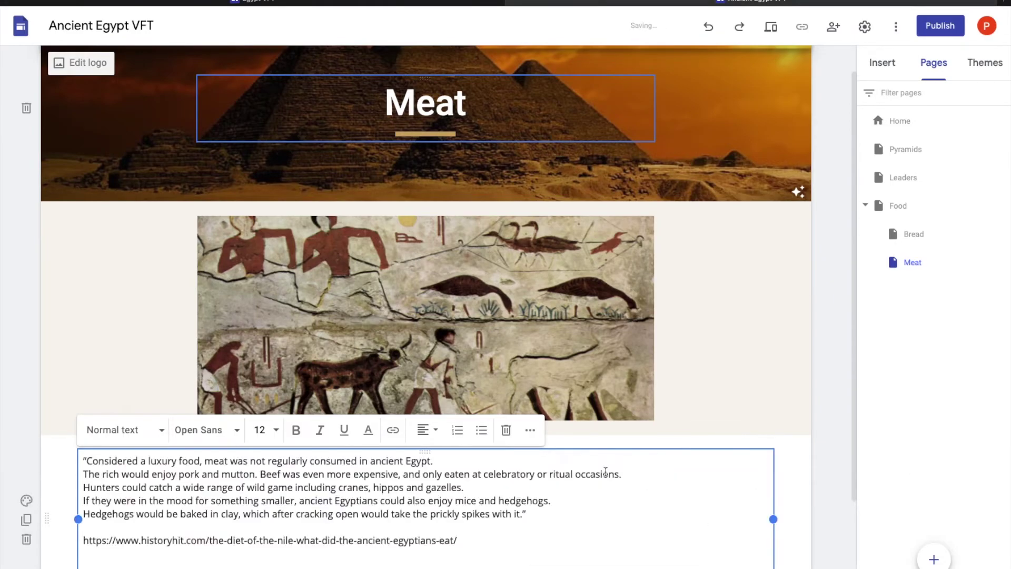
left_click(27, 500)
left_click(791, 359)
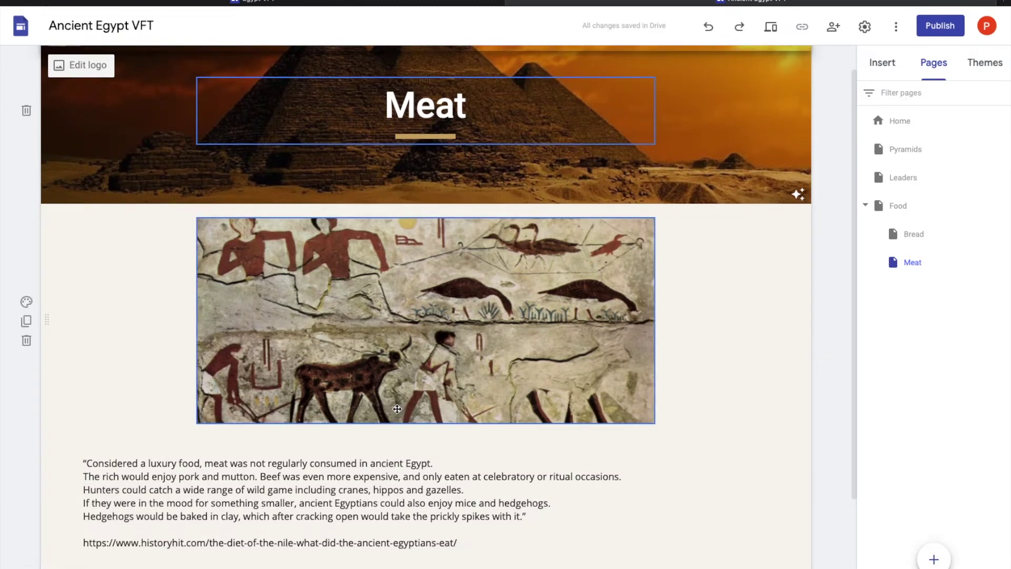
Step: Check the site's navigation by visiting the Food page and its Bread and Meat subpages from the header links
scroll(293, 448, "up", 1)
scroll(293, 448, "down", 1)
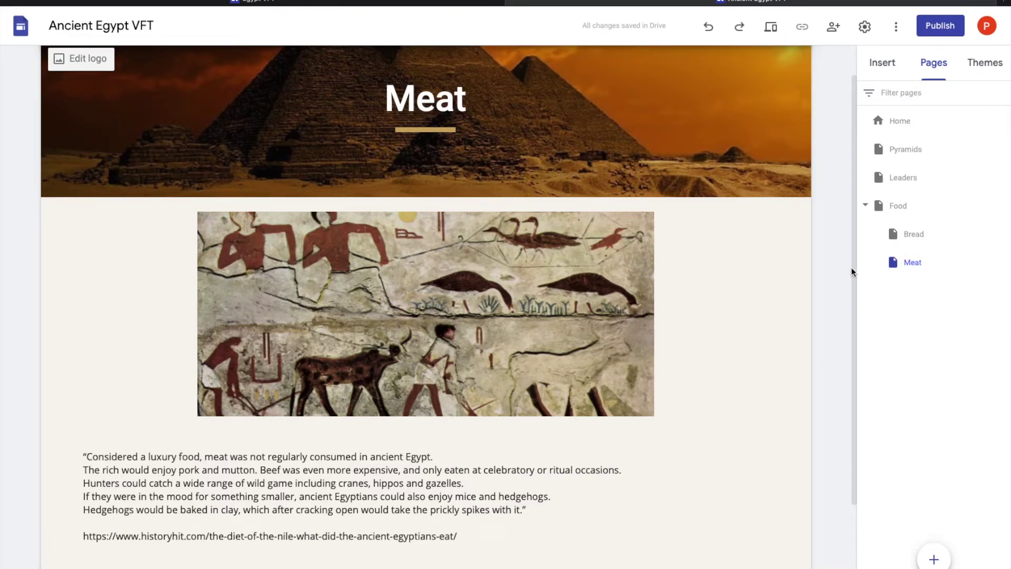
scroll(837, 234, "up", 1)
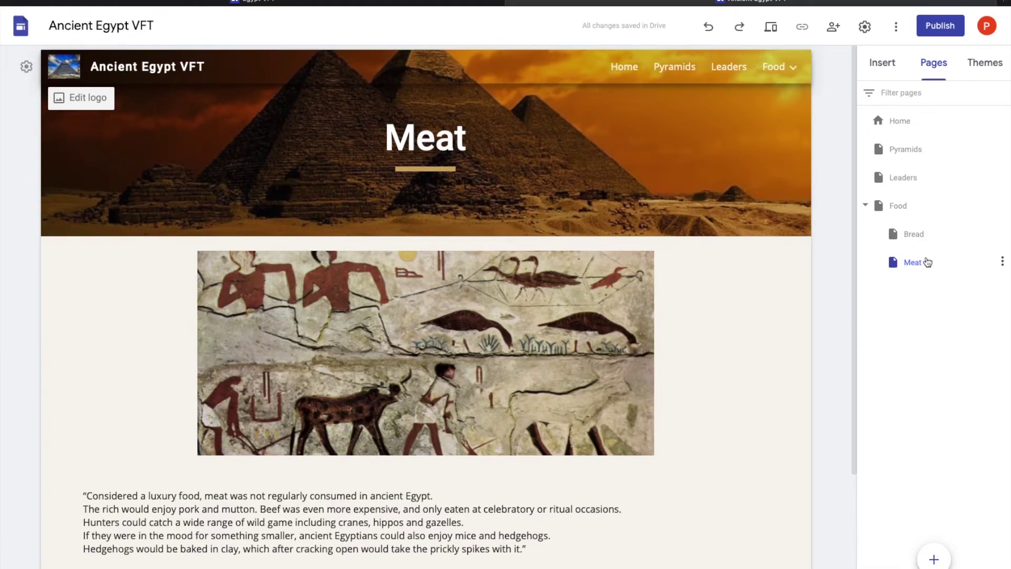
mouse_move(694, 160)
mouse_move(773, 71)
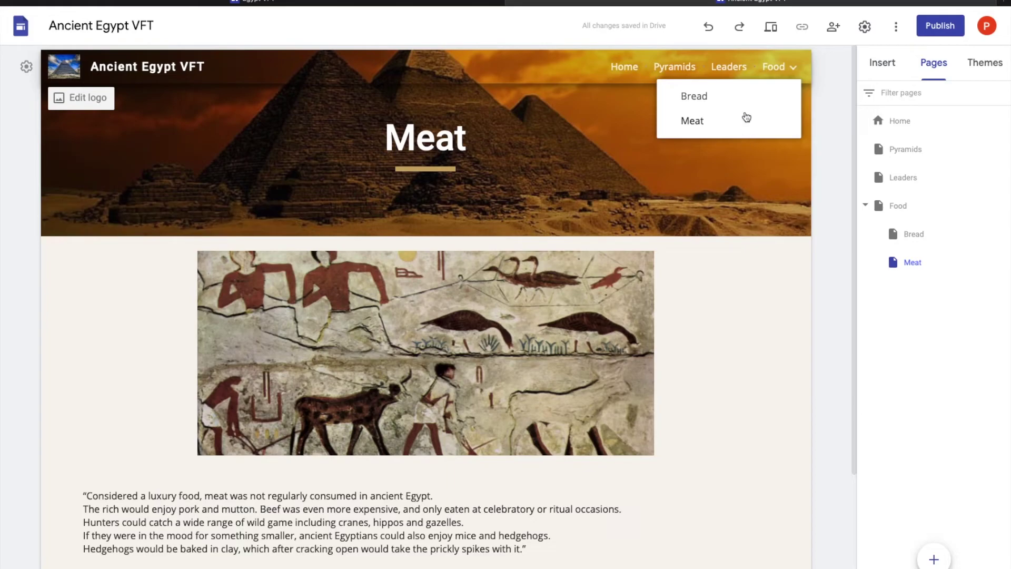
left_click(771, 68)
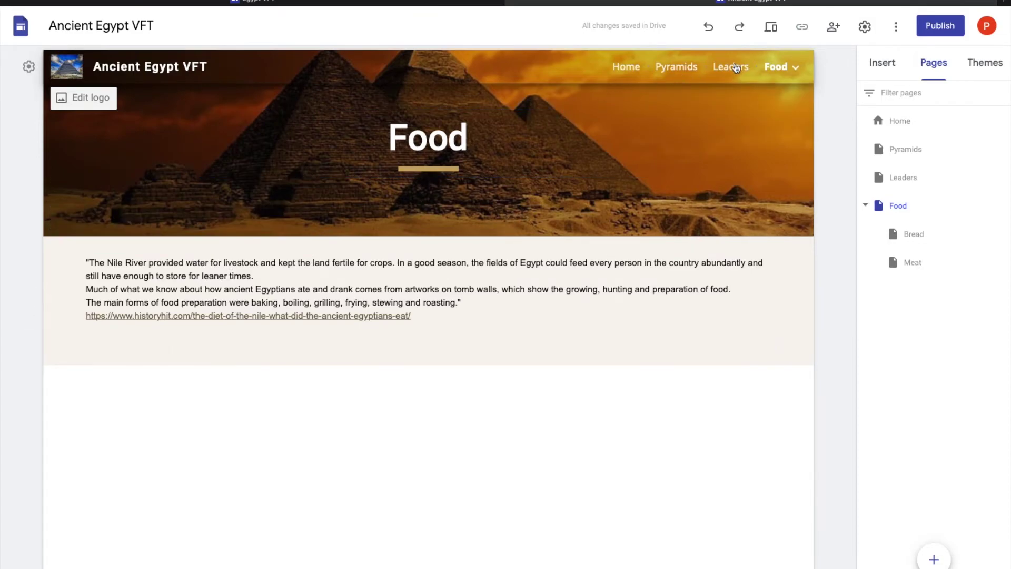
mouse_move(776, 67)
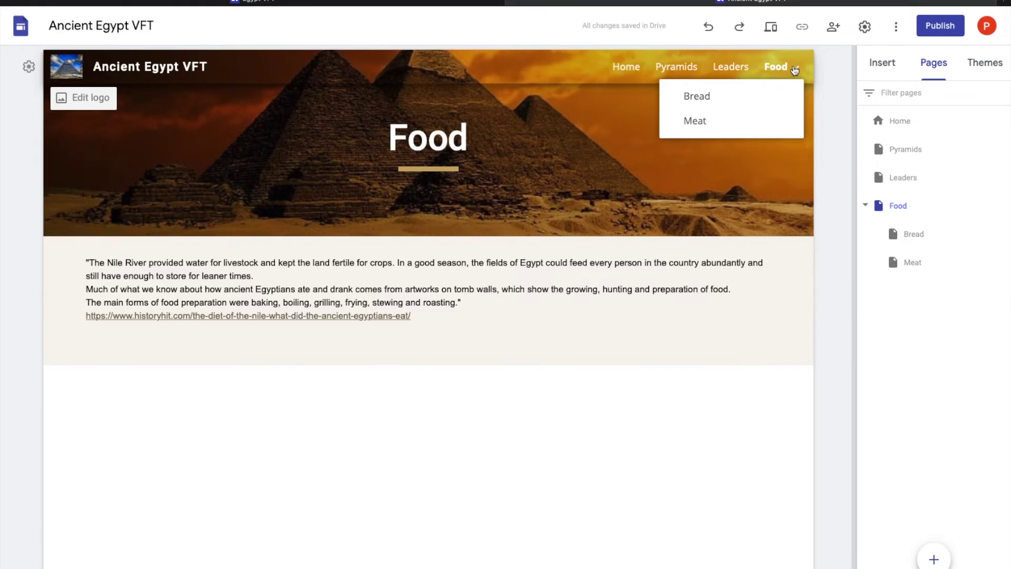
left_click(716, 100)
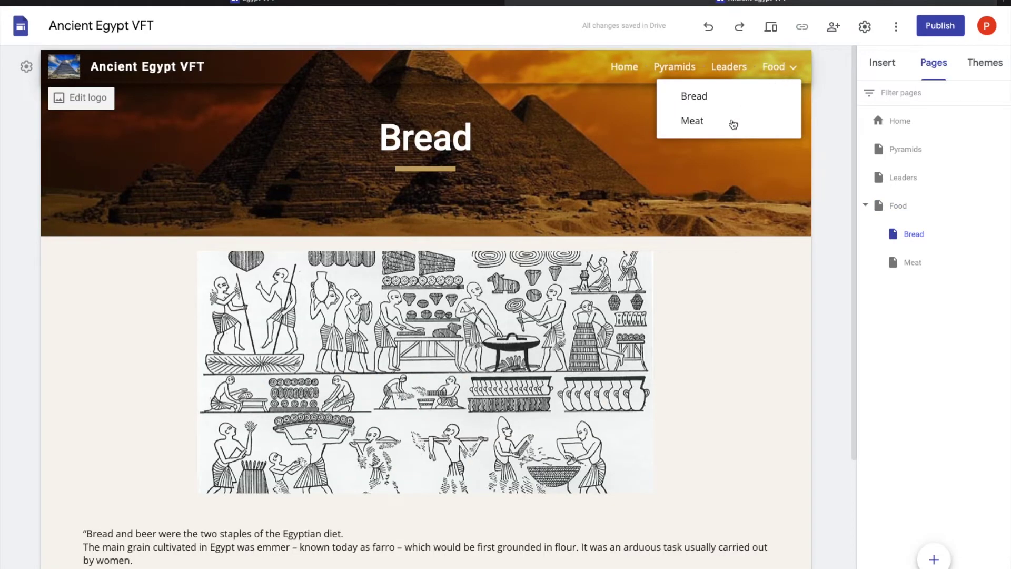
left_click(734, 122)
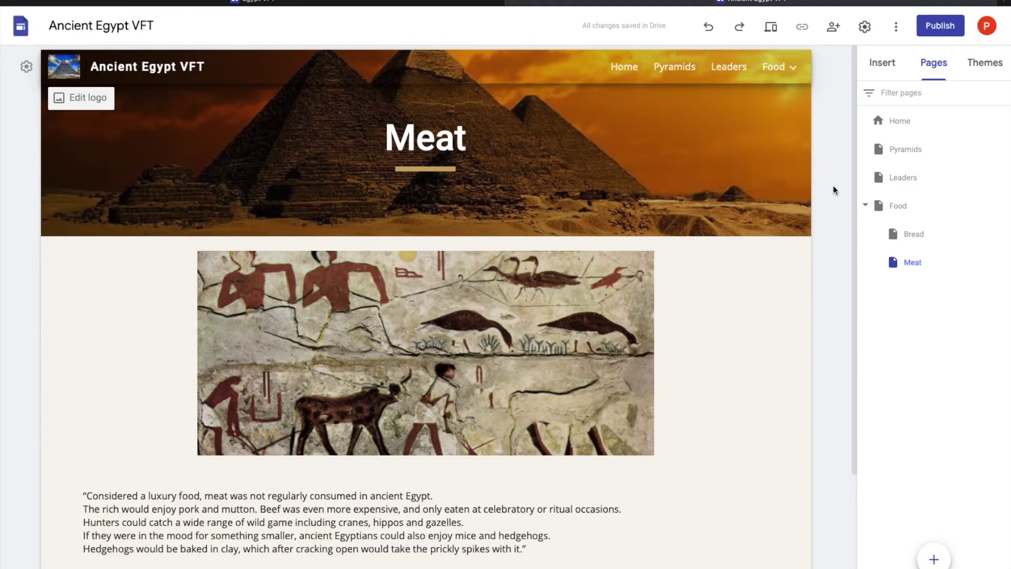
mouse_move(546, 101)
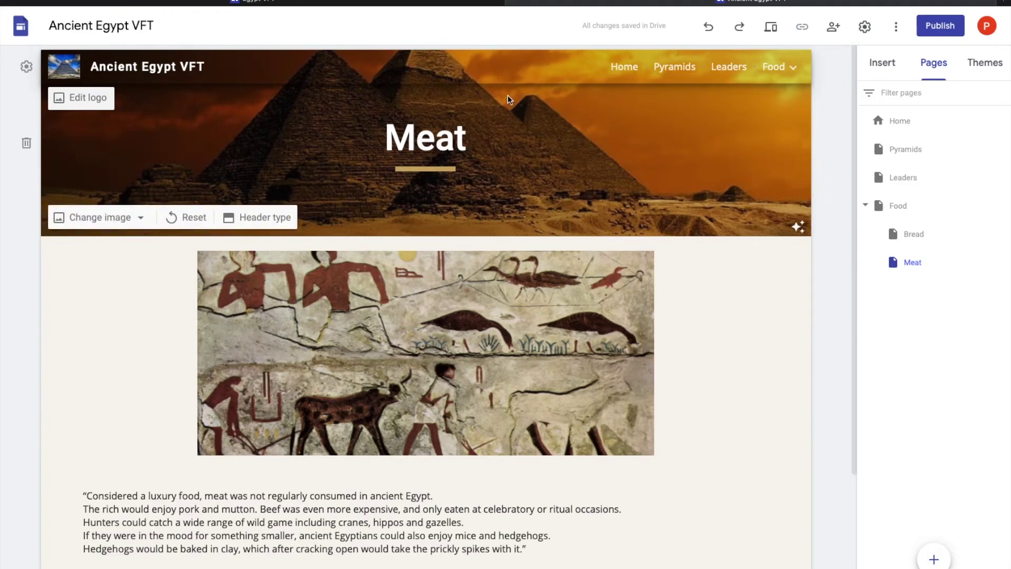
Step: Open the Home page in the editor and review its content from start to end
left_click(907, 125)
scroll(831, 200, "down", 6)
scroll(832, 200, "up", 7)
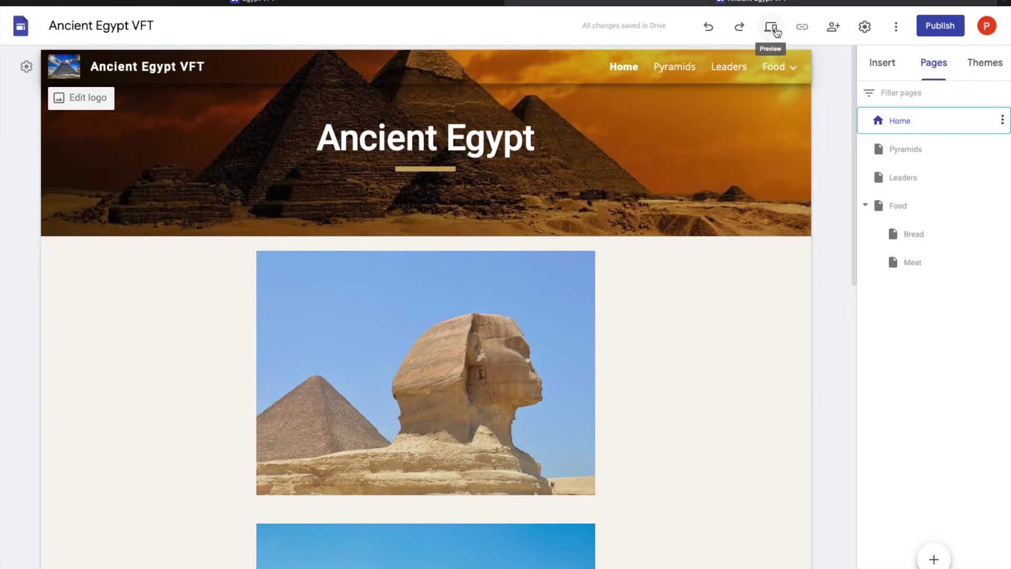
Step: Preview the site and examine the whole Home page at tablet size
left_click(772, 29)
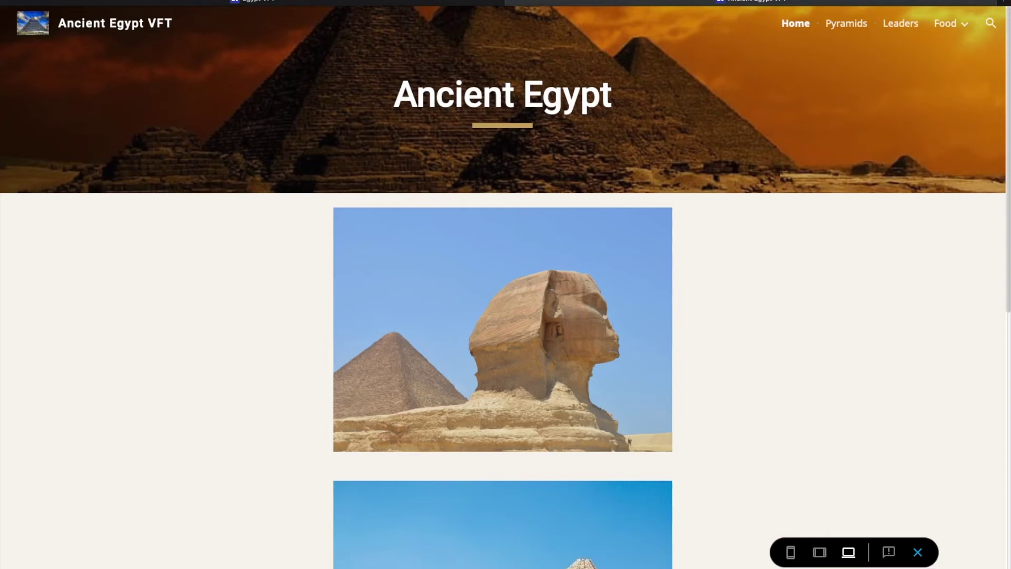
left_click(819, 553)
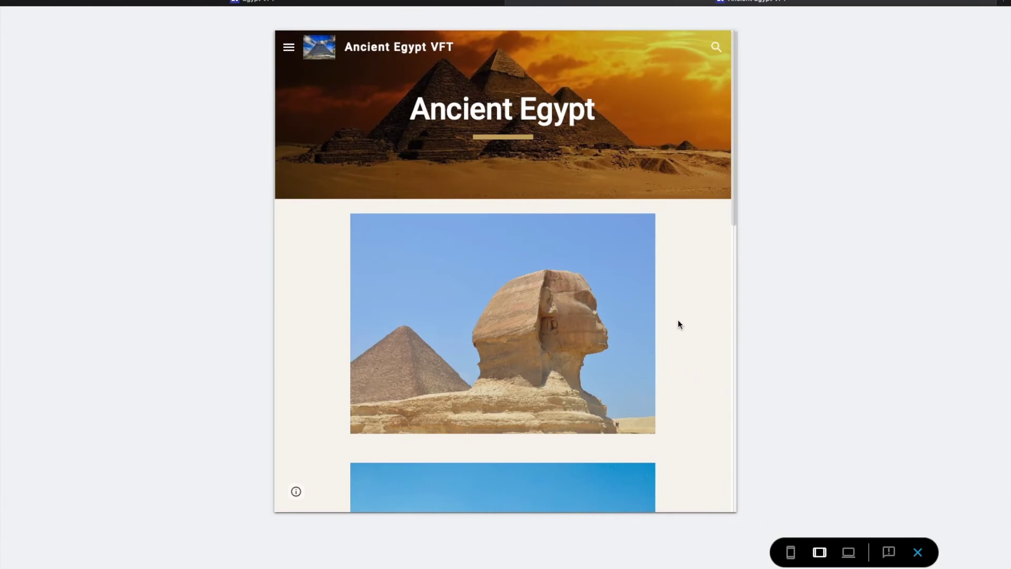
scroll(678, 320, "down", 10)
scroll(678, 320, "up", 10)
Step: Switch the preview to phone size and examine the Home page's images and description
left_click(790, 553)
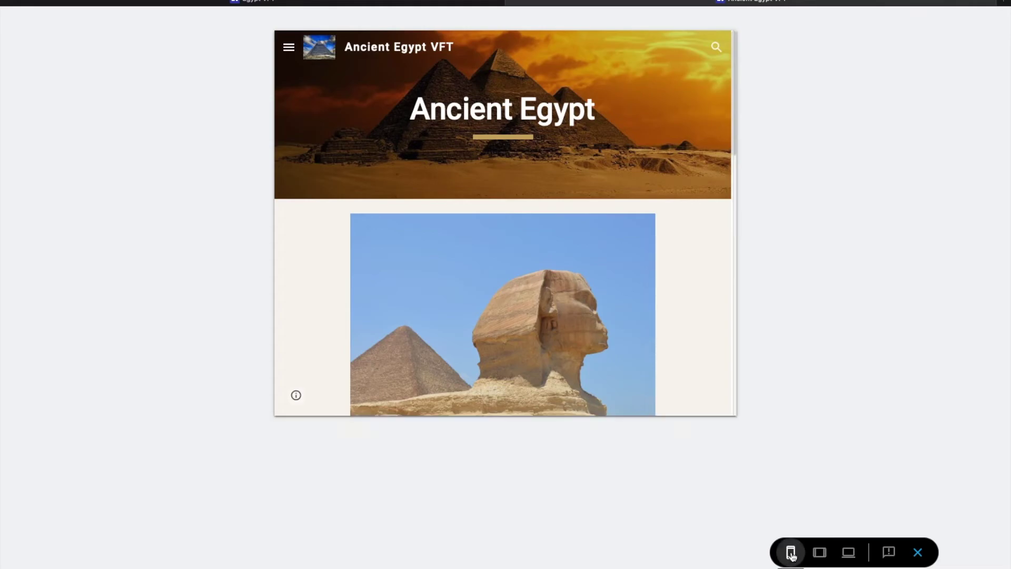
scroll(496, 216, "down", 10)
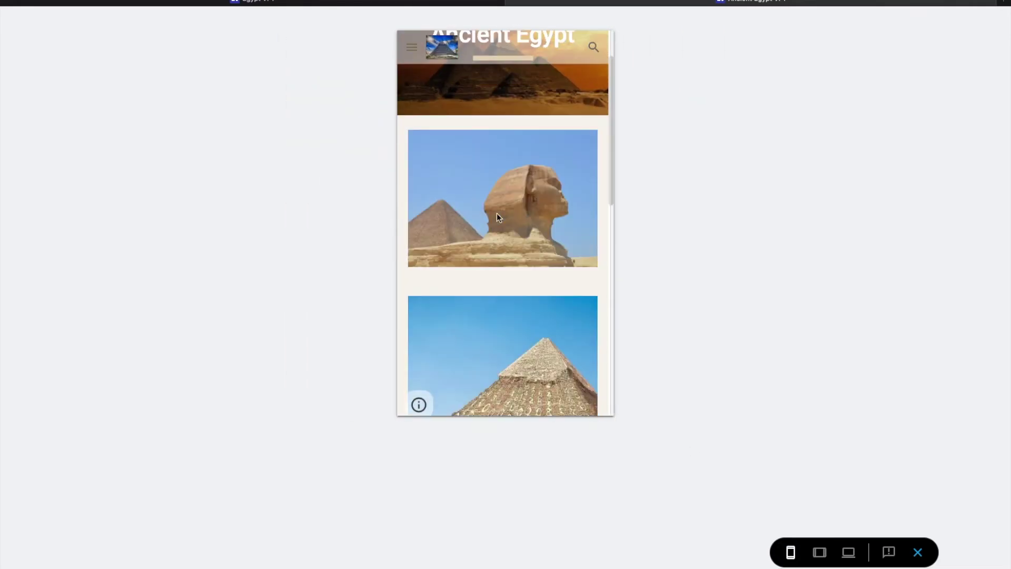
scroll(497, 219, "up", 2)
scroll(499, 224, "down", 4)
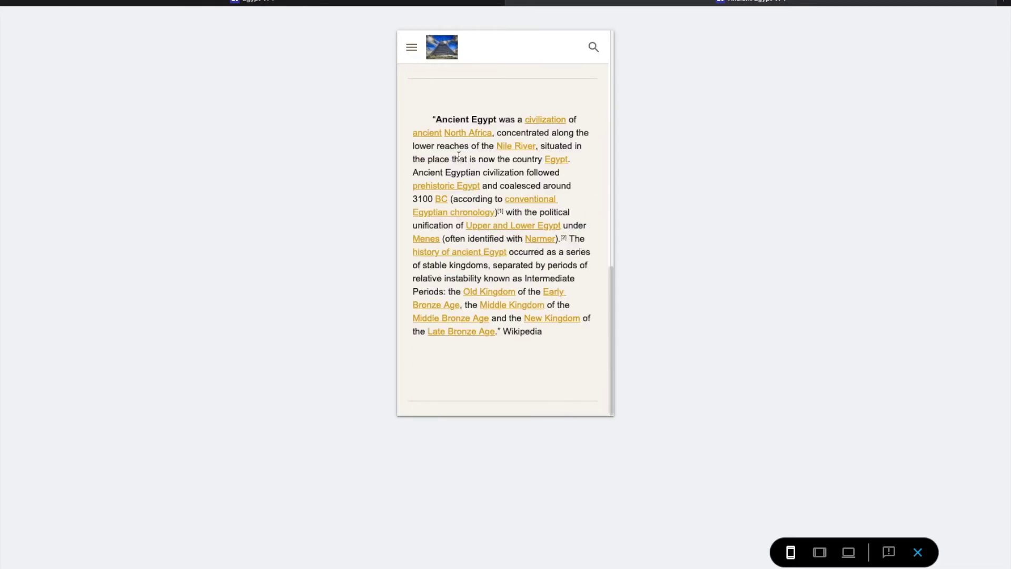
scroll(507, 157, "up", 10)
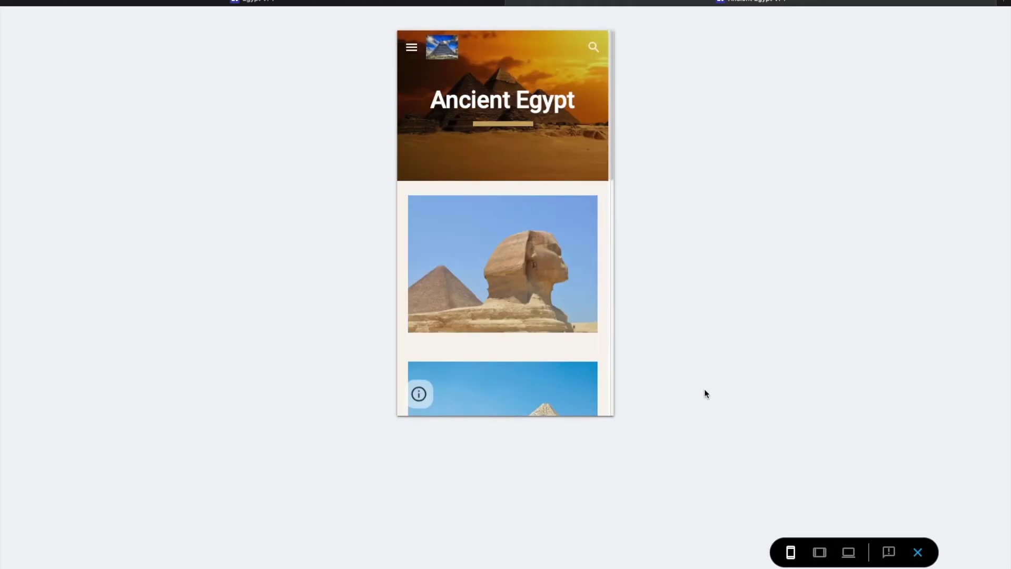
Step: Switch the preview to large screen size and browse the Home page's image carousel forwards and backwards
left_click(848, 552)
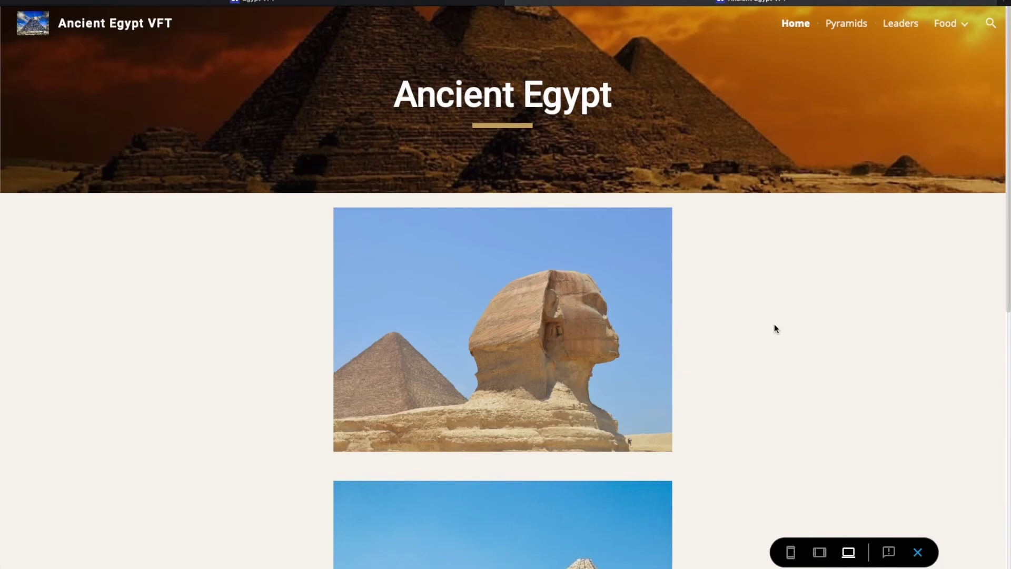
scroll(728, 258, "down", 3)
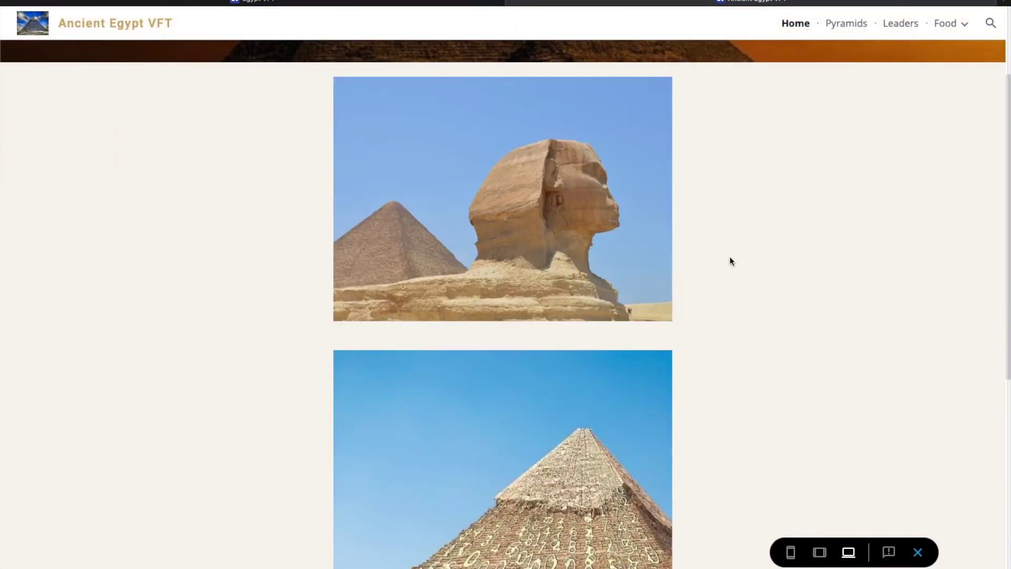
scroll(728, 282, "down", 6)
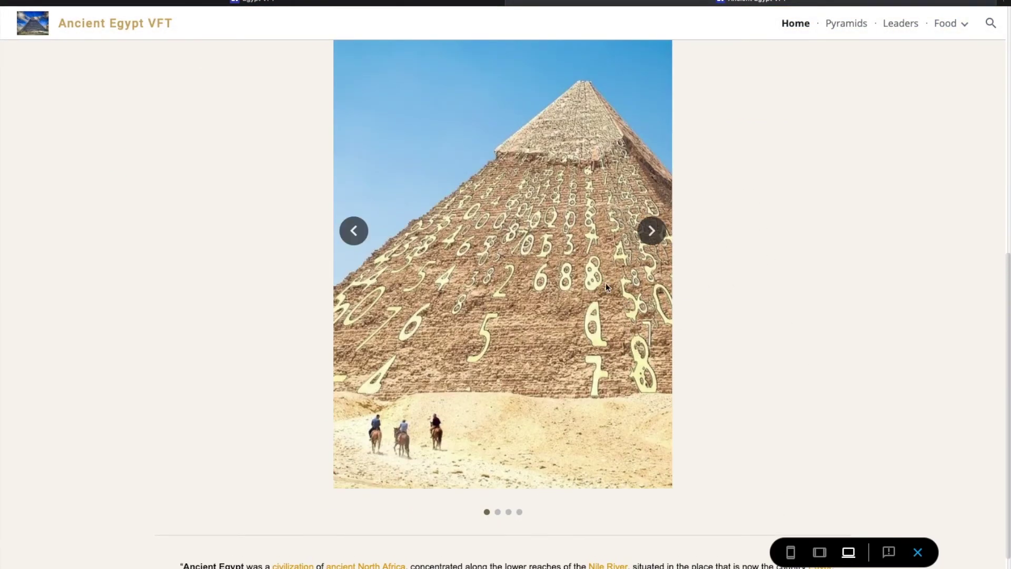
left_click(651, 231)
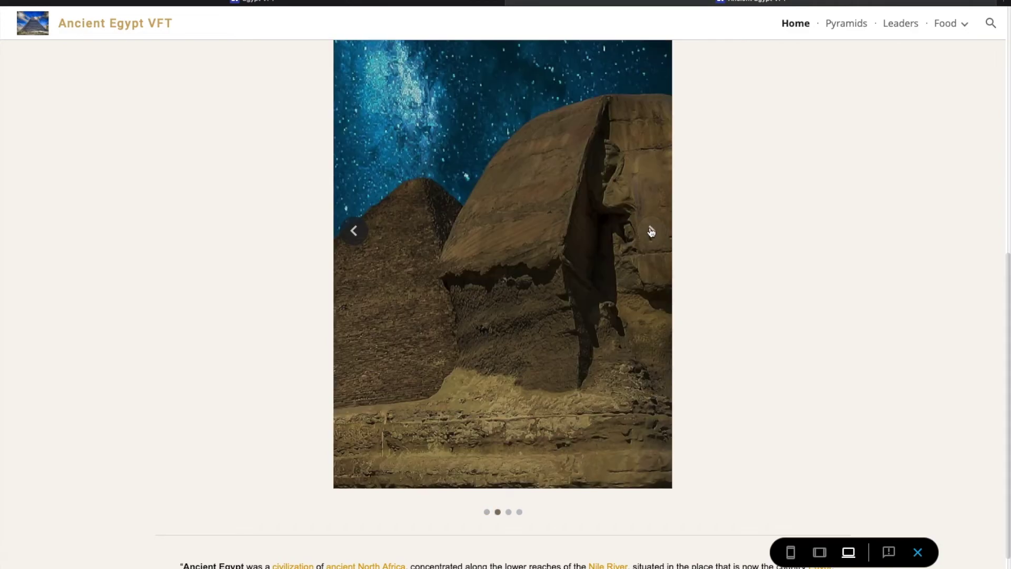
left_click(651, 231)
left_click(352, 230)
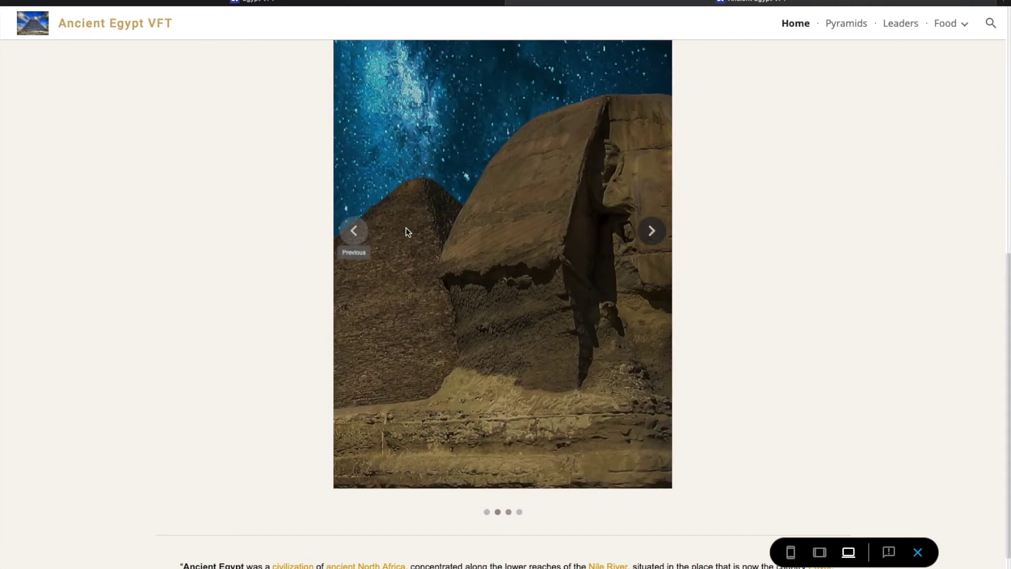
left_click(651, 235)
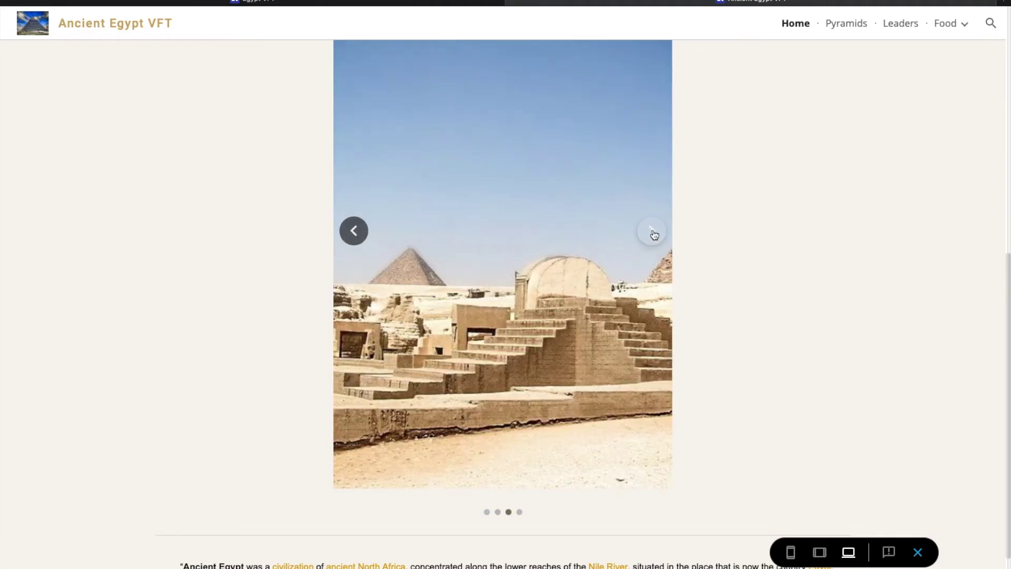
left_click(653, 235)
left_click(653, 234)
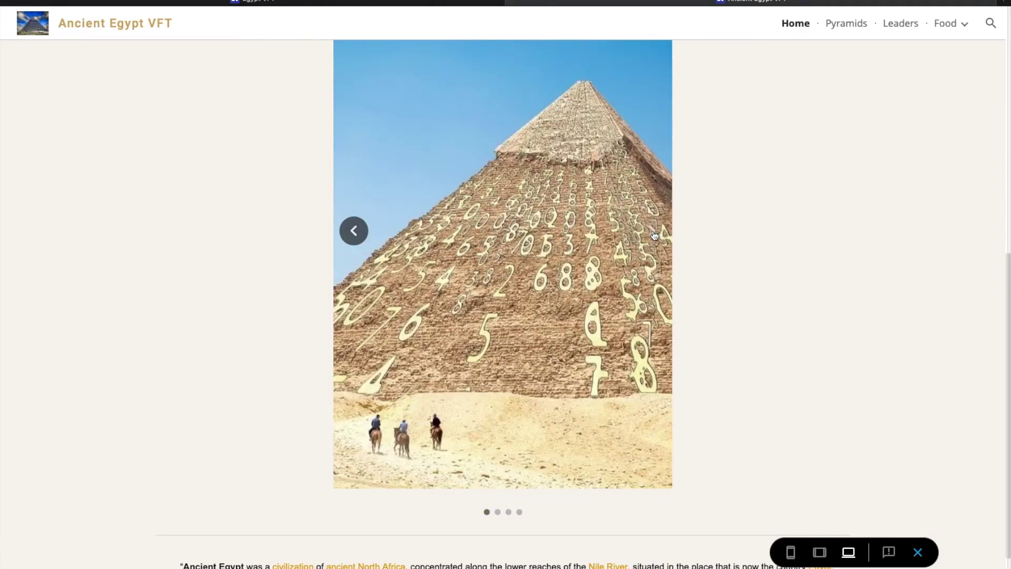
left_click(358, 235)
left_click(364, 237)
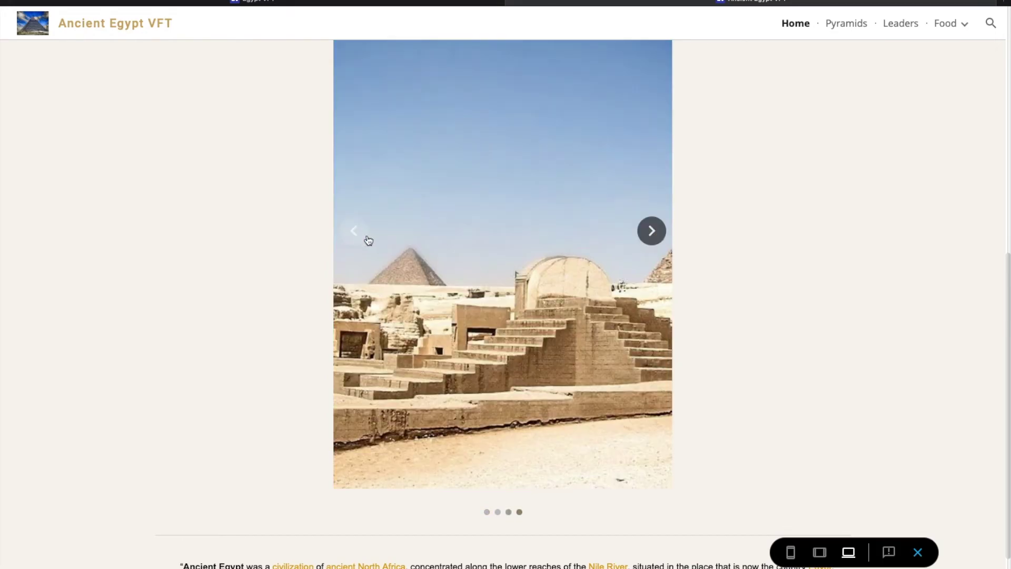
Step: Exit the preview and look over the elements available for insertion, including the image carousel
left_click(923, 551)
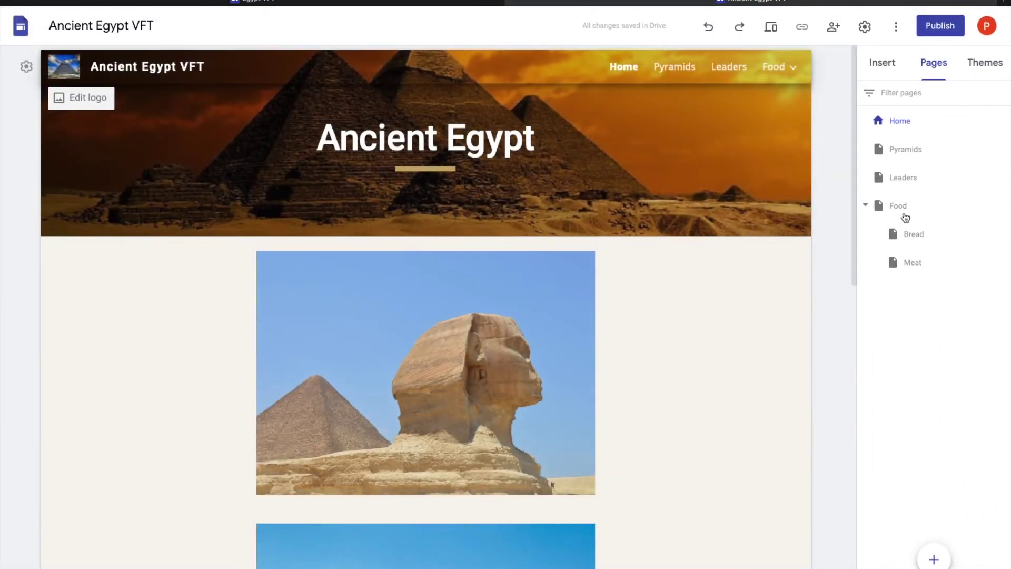
left_click(882, 62)
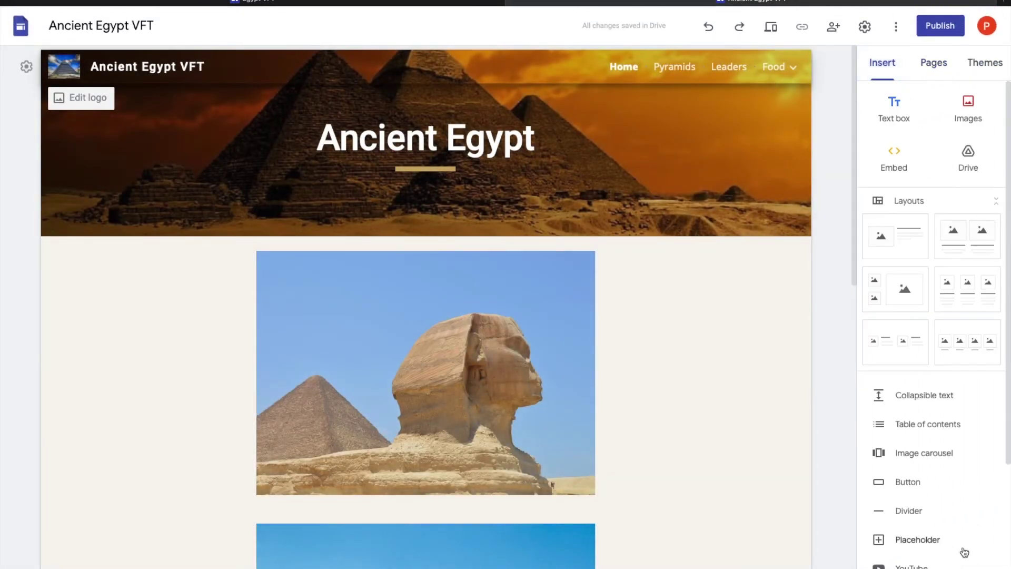
scroll(945, 529, "down", 2)
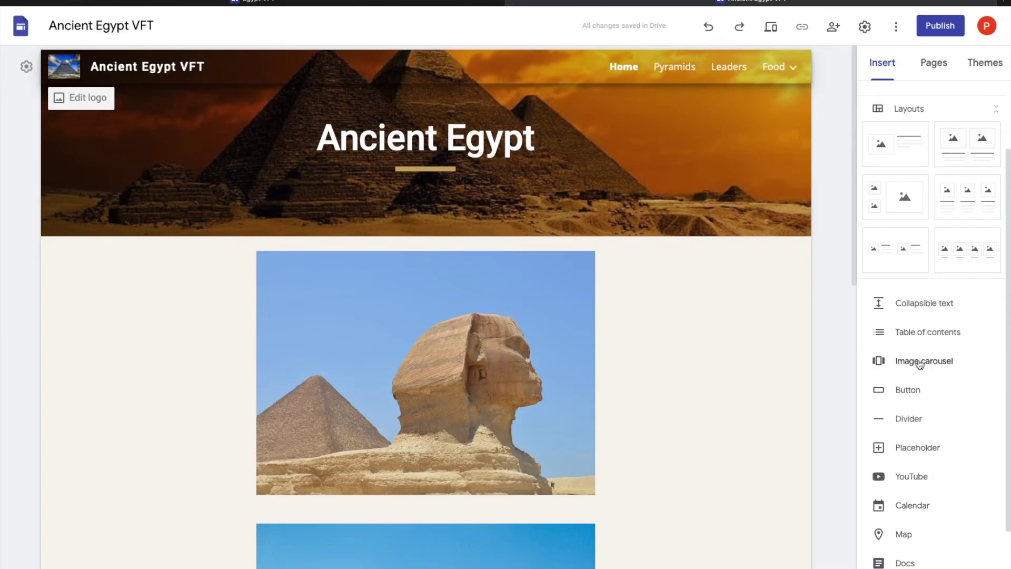
Step: Preview the site again and examine the Home page down to its Wikipedia description
left_click(770, 27)
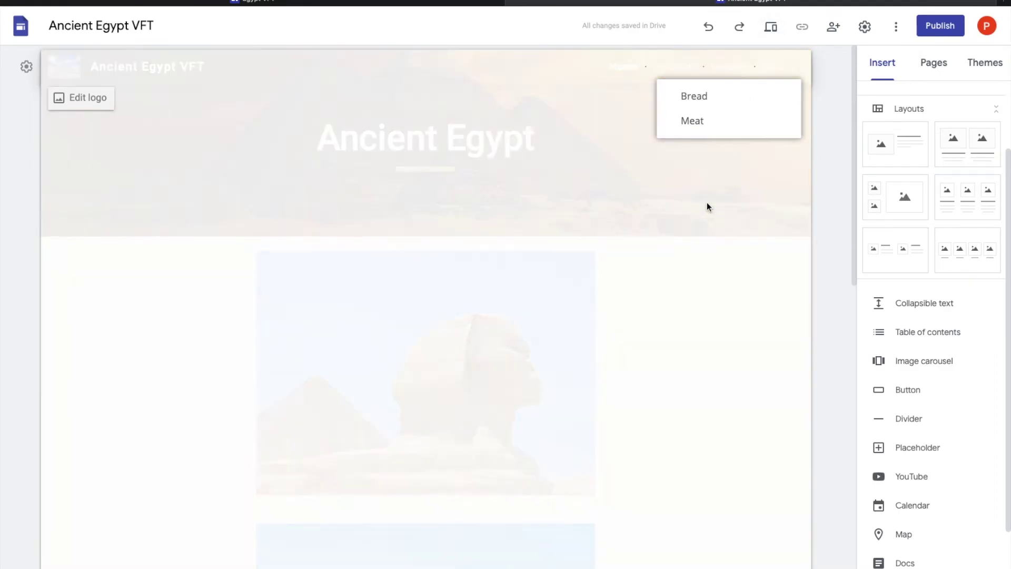
scroll(428, 479, "down", 7)
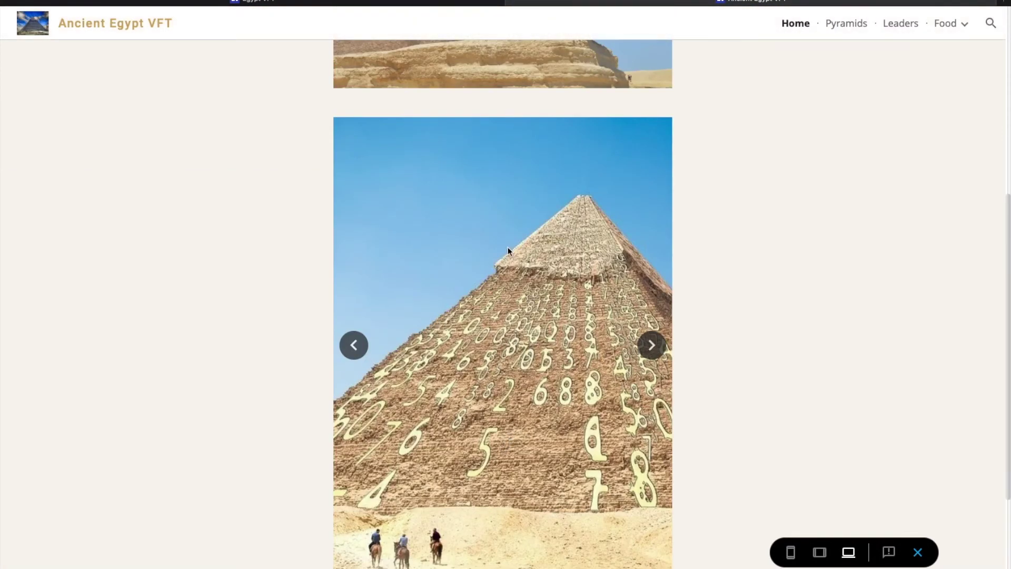
scroll(474, 347, "up", 7)
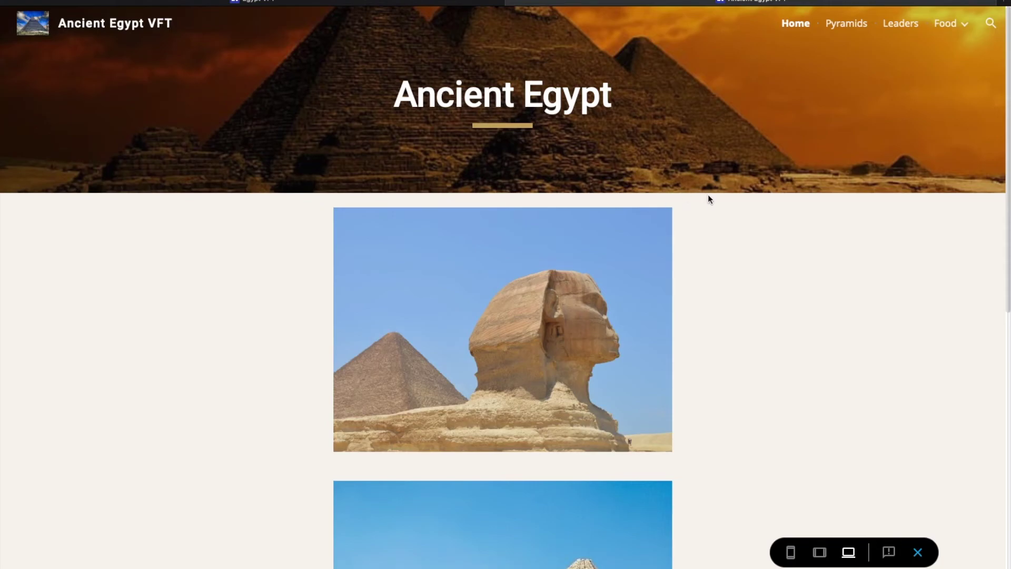
scroll(732, 210, "down", 8)
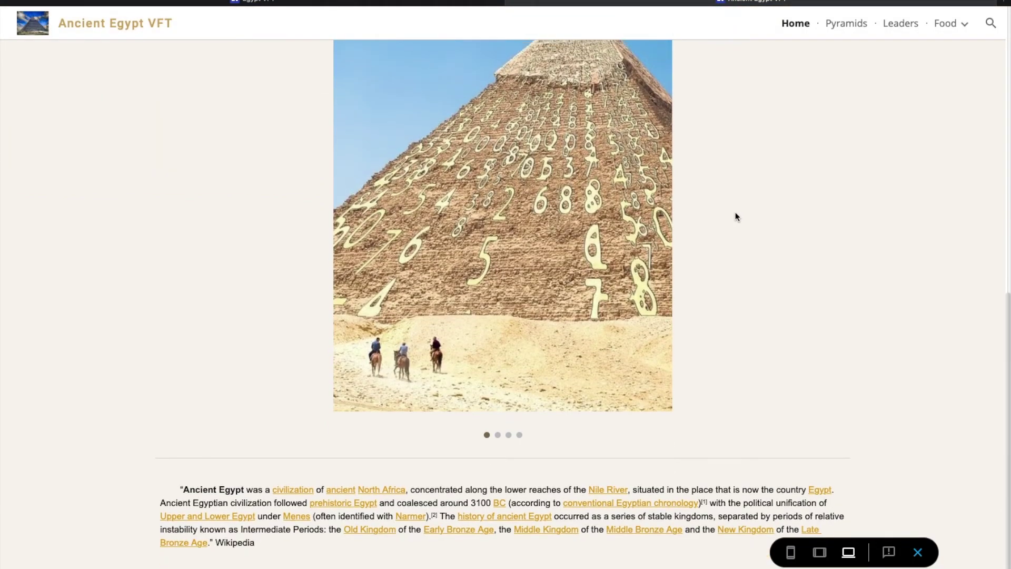
left_click_drag(1004, 365, 984, 51)
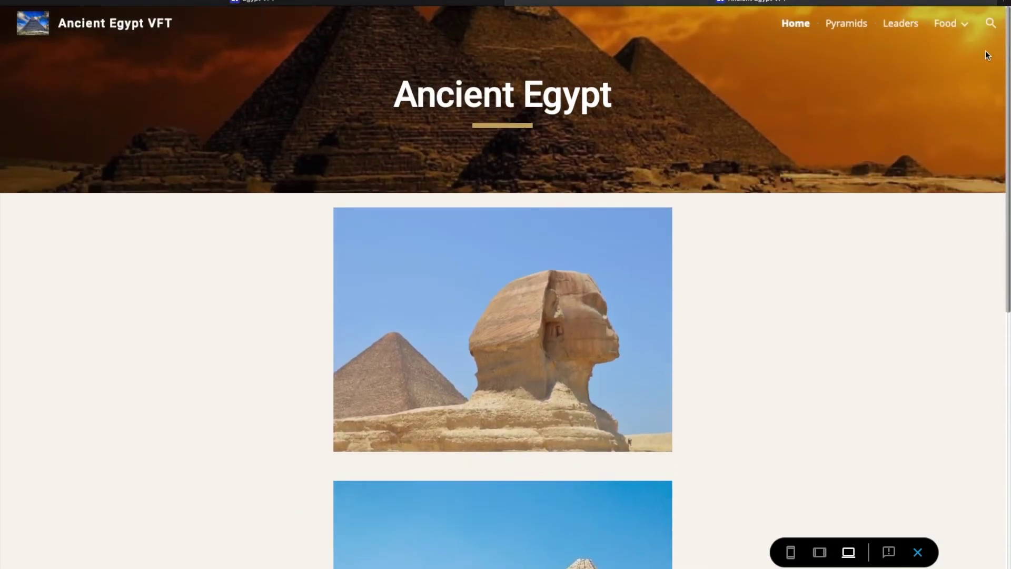
Step: View the Pyramids page's images and descriptions in the preview, and open the Leaders page
left_click(839, 29)
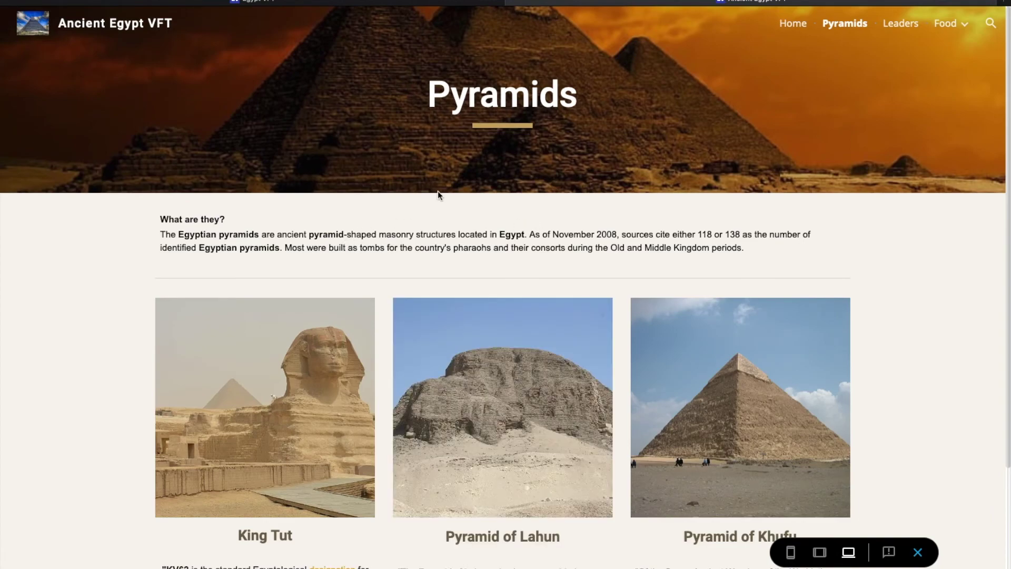
scroll(649, 198, "down", 3)
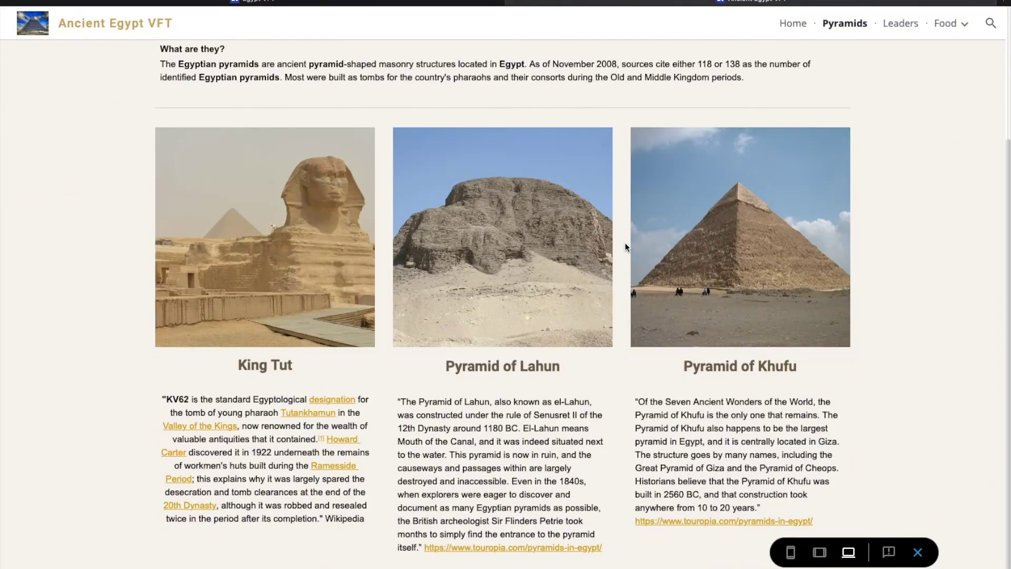
scroll(624, 242, "up", 3)
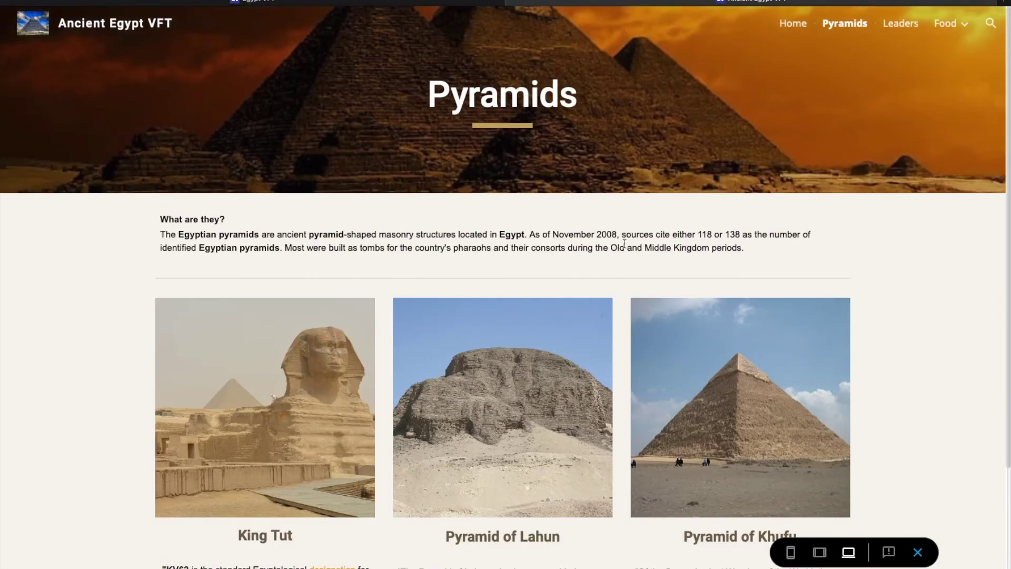
left_click(900, 28)
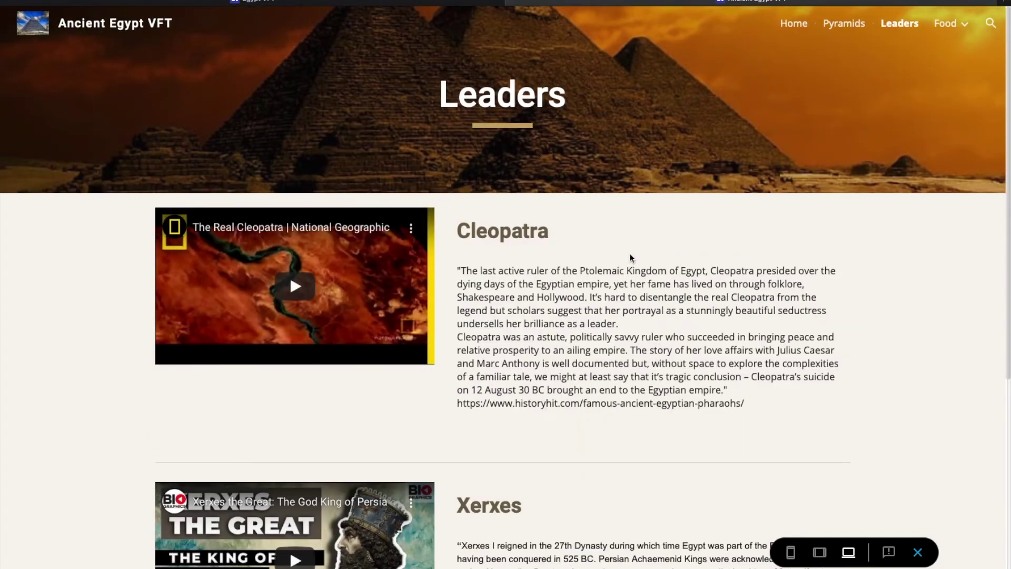
Step: Examine the Leaders page's videos and descriptions in the preview, check its tablet layout, and return to large screen size
scroll(630, 260, "down", 3)
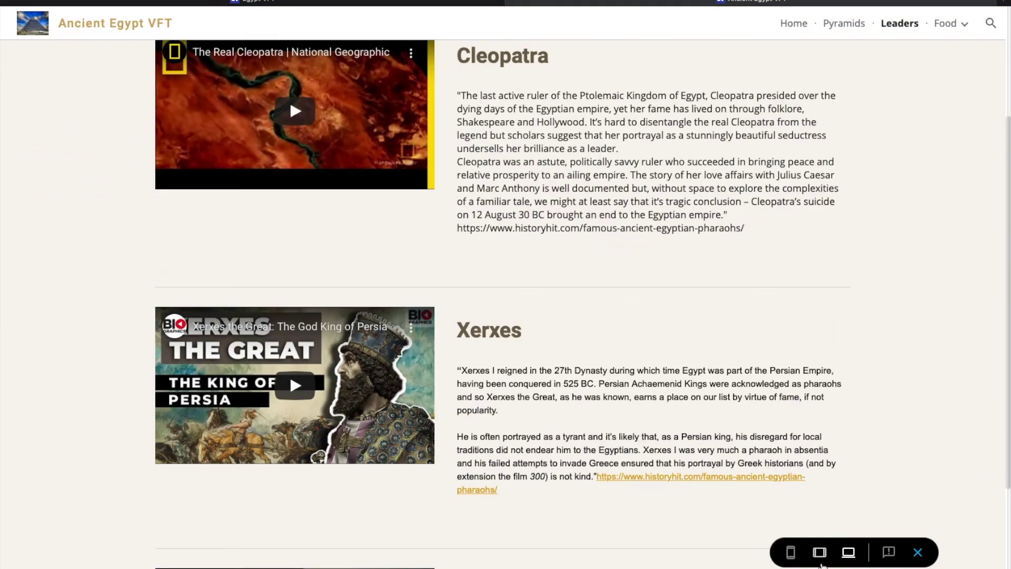
left_click(821, 556)
left_click_drag(734, 199, 743, 129)
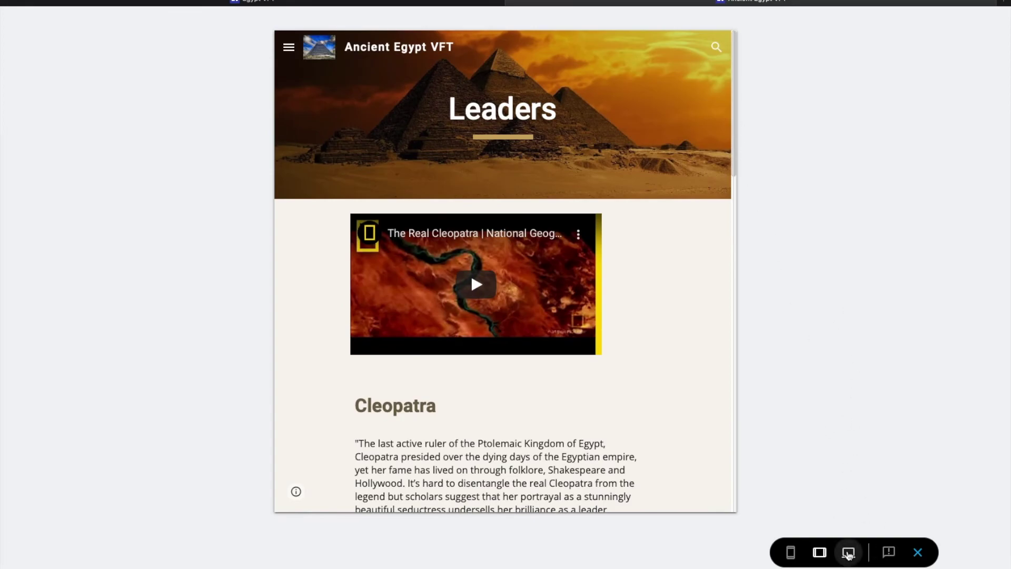
left_click(848, 552)
Step: View the Food page and its Bread and Meat subpages in the preview, and exit the preview
left_click(937, 25)
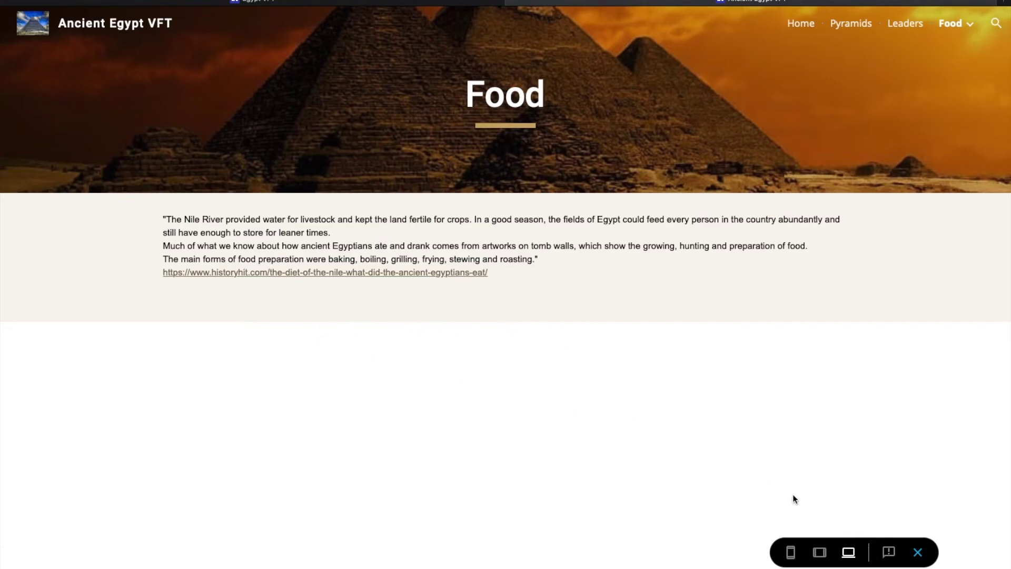
mouse_move(937, 21)
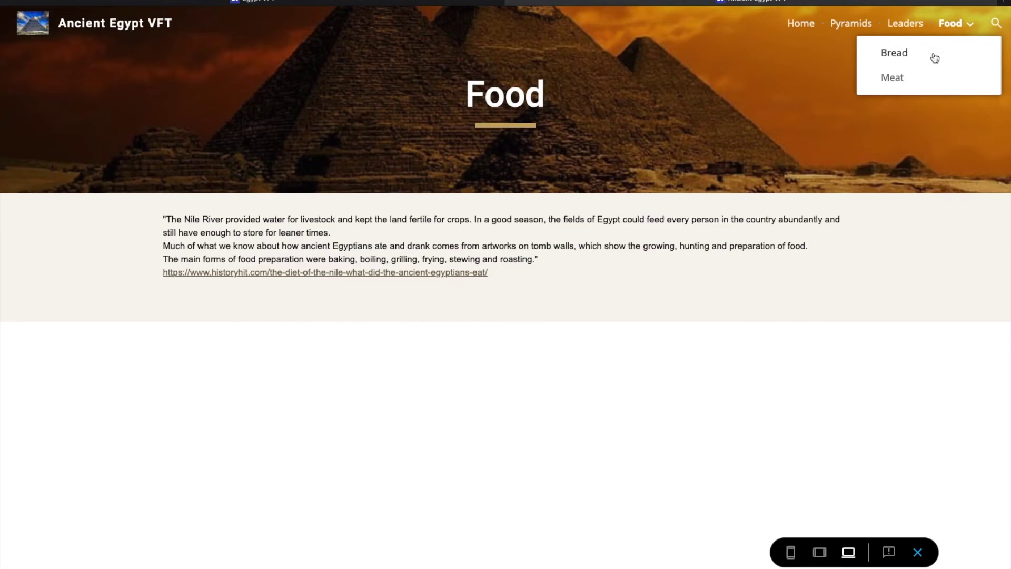
left_click(894, 54)
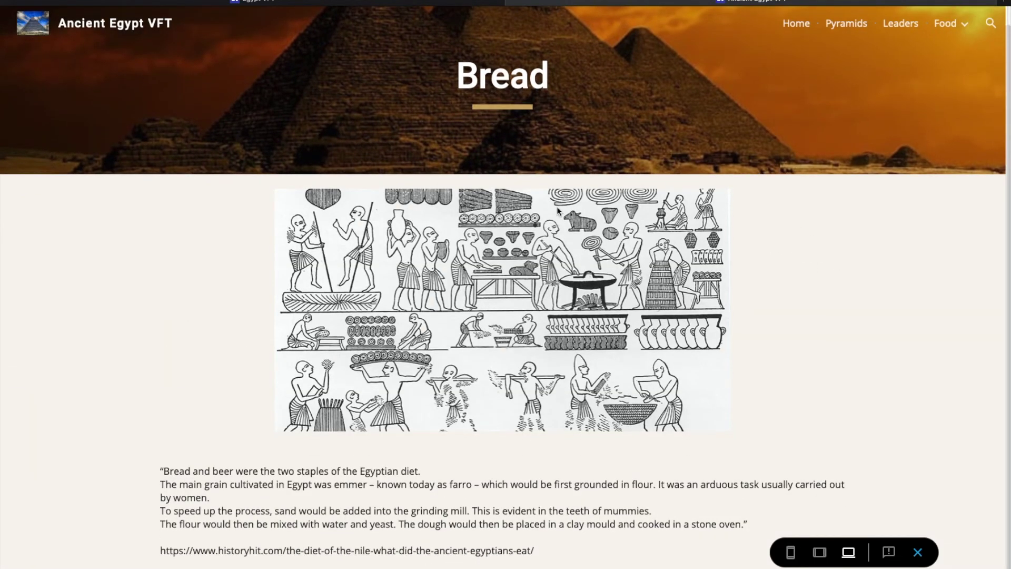
mouse_move(956, 31)
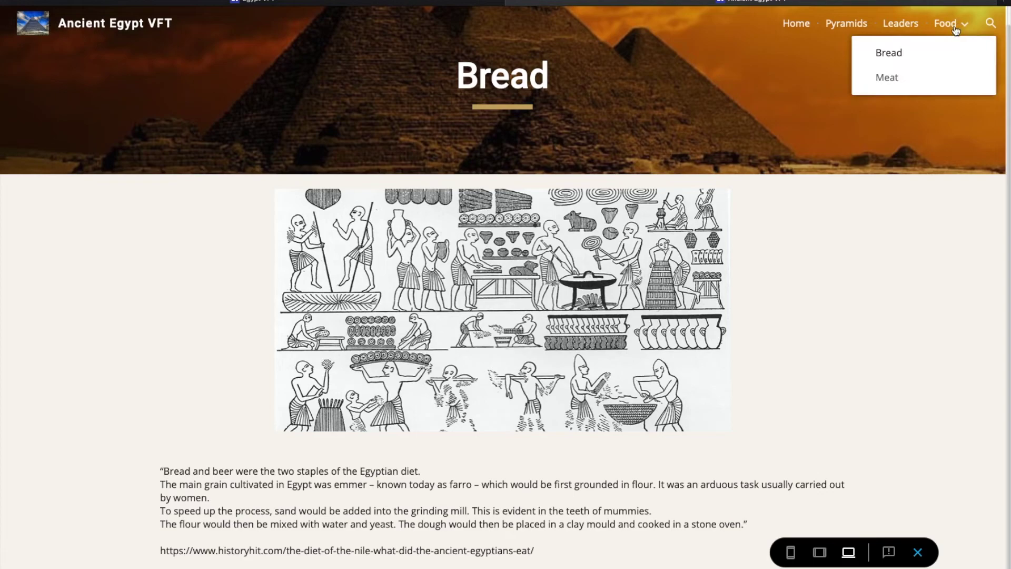
left_click(894, 58)
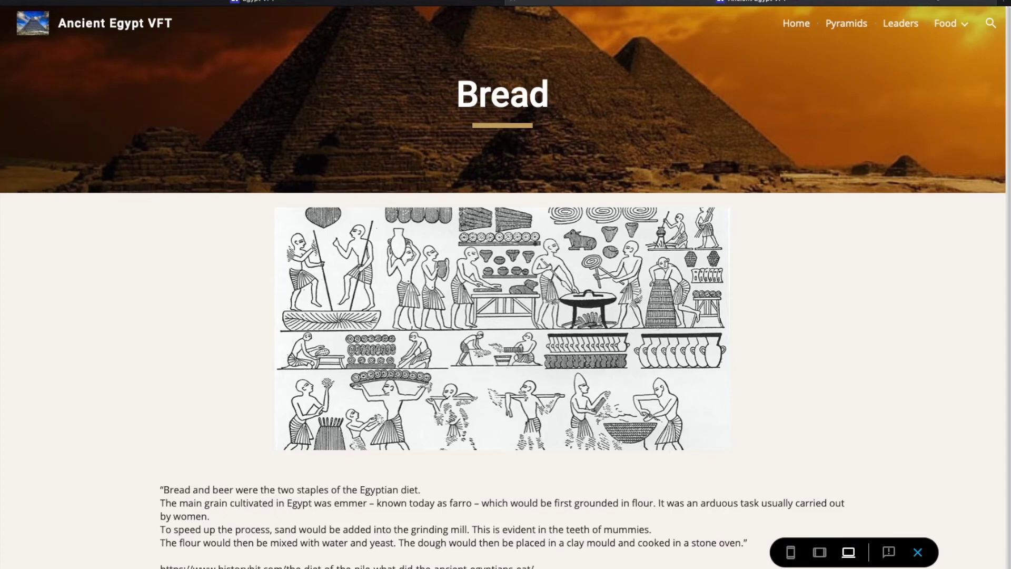
mouse_move(952, 31)
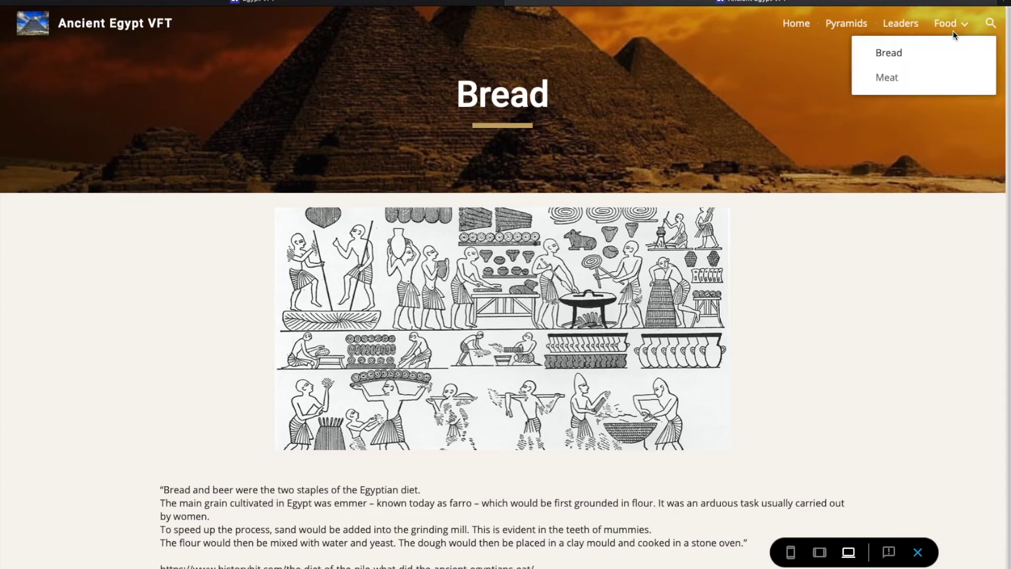
left_click(907, 79)
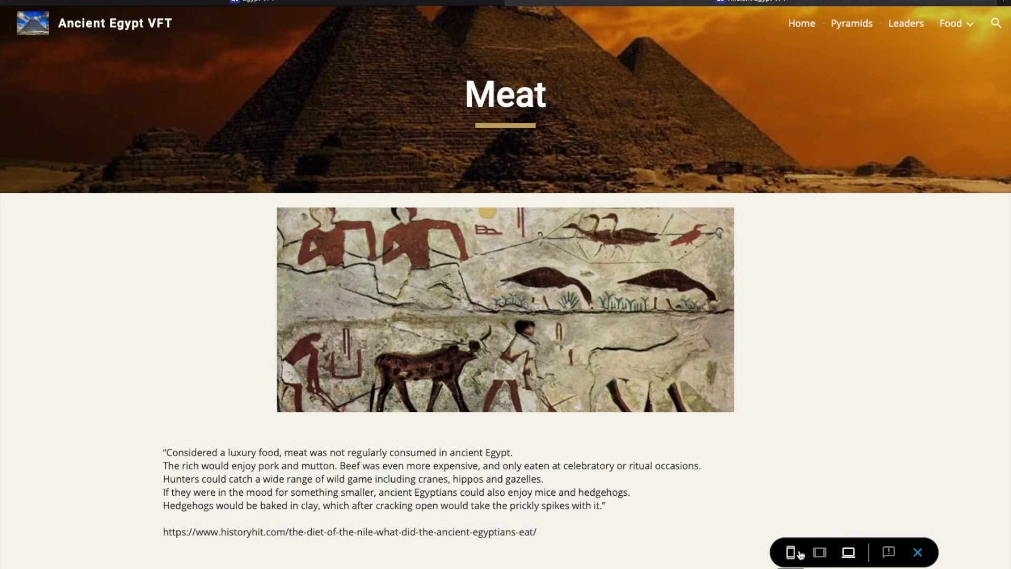
left_click(918, 552)
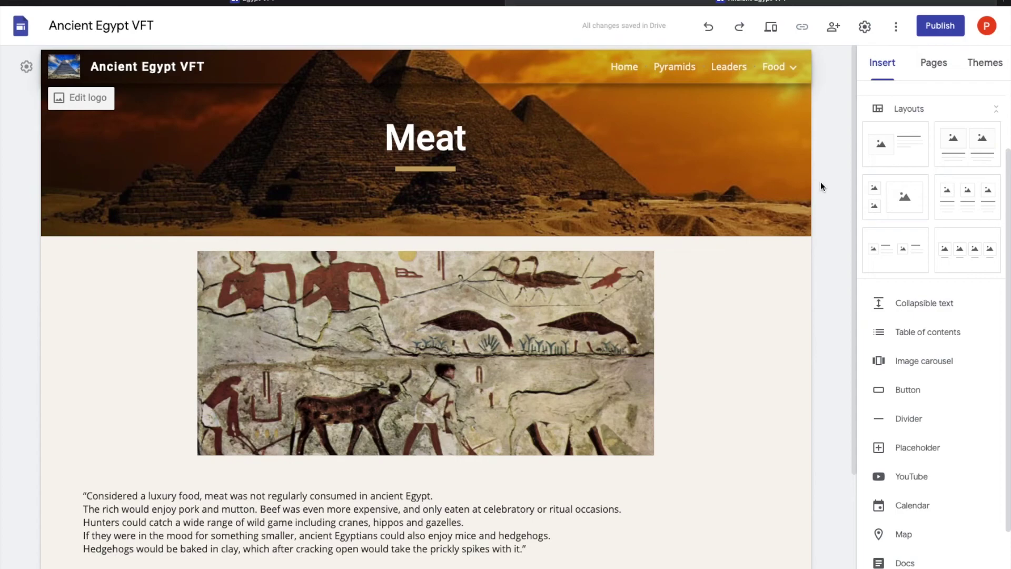
Step: Publish the site with the web address ancientegyptvft
left_click(938, 31)
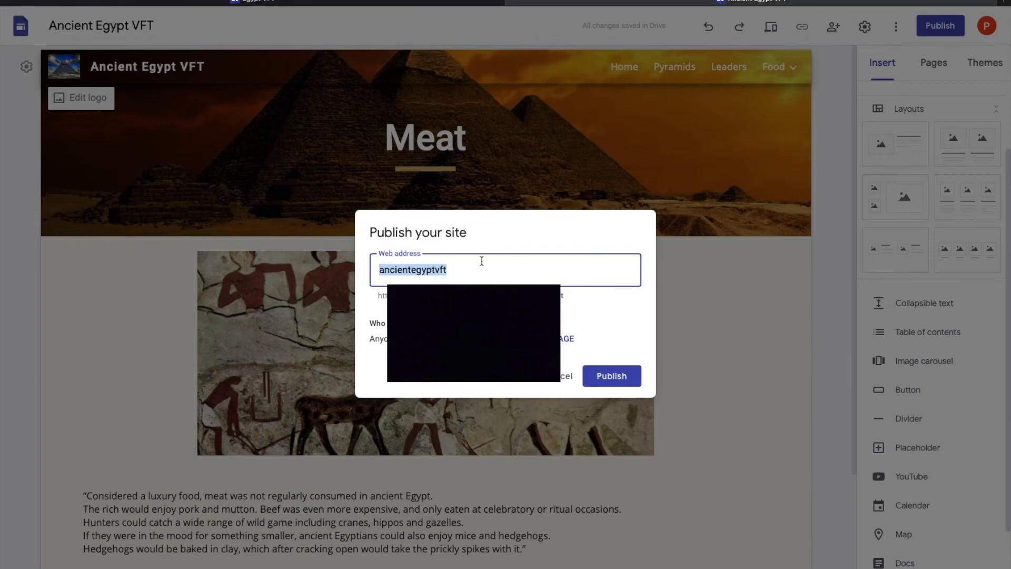
left_click(458, 267)
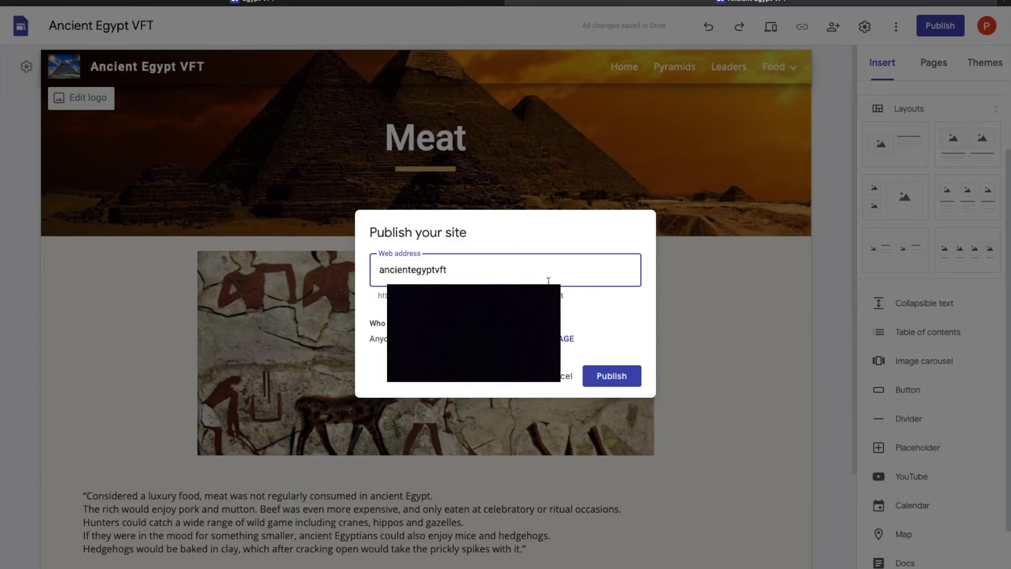
double_click(445, 269)
left_click(451, 266)
left_click_drag(452, 266, 430, 269)
double_click(428, 269)
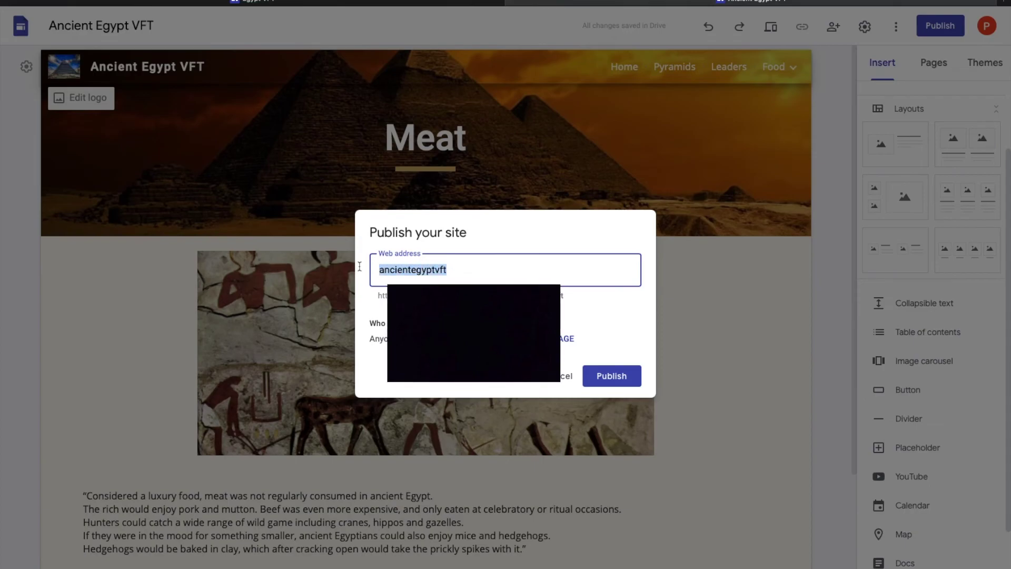
left_click(457, 270)
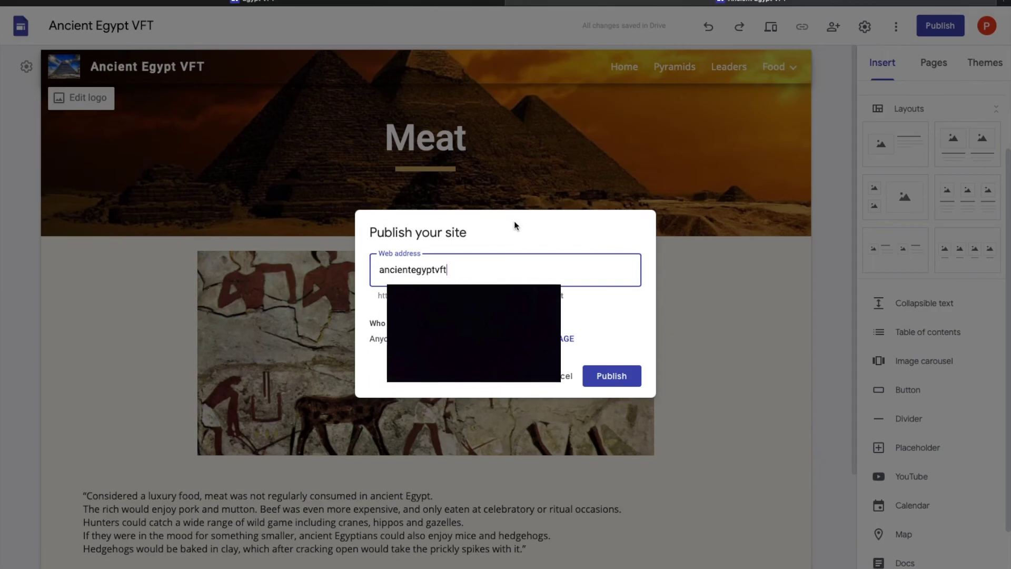
left_click(613, 374)
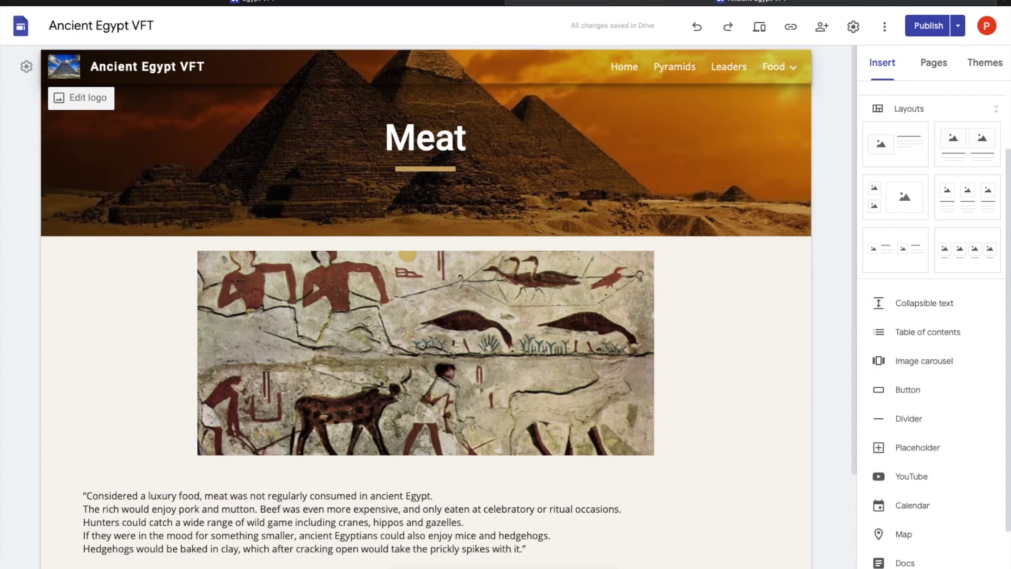
Step: Copy the published site link for the Meat page
left_click(793, 30)
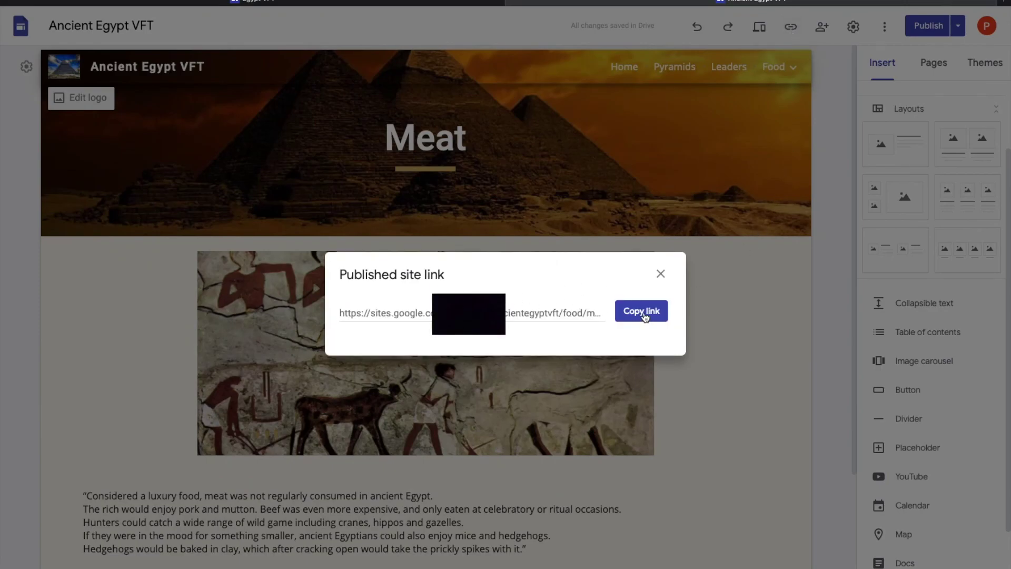
left_click(660, 274)
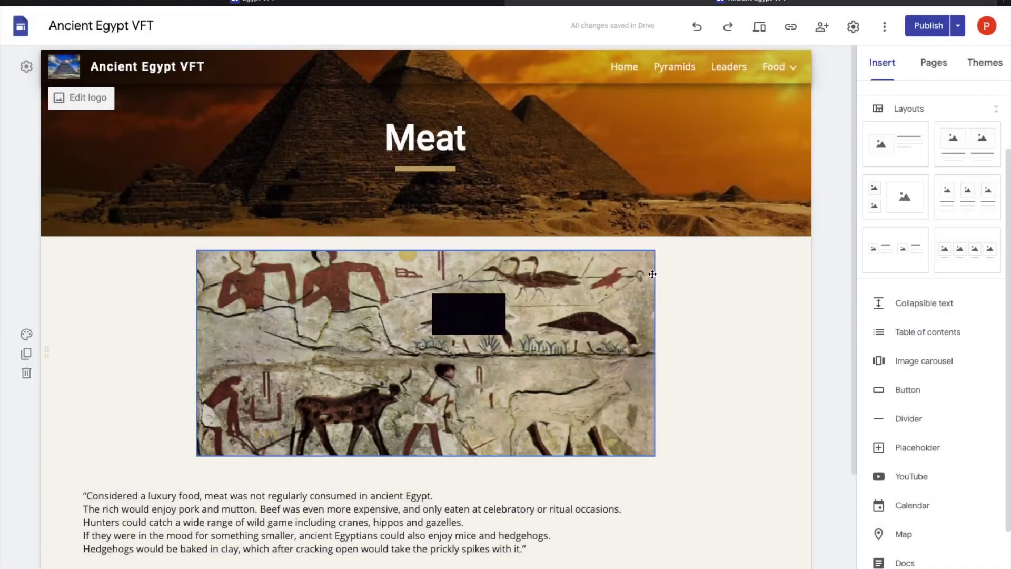
left_click(790, 27)
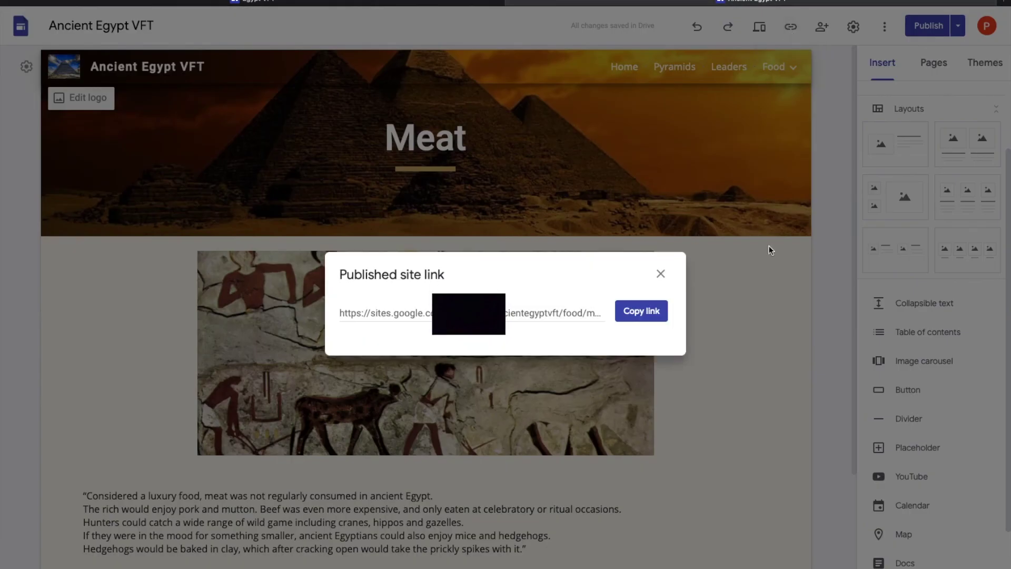
left_click(642, 314)
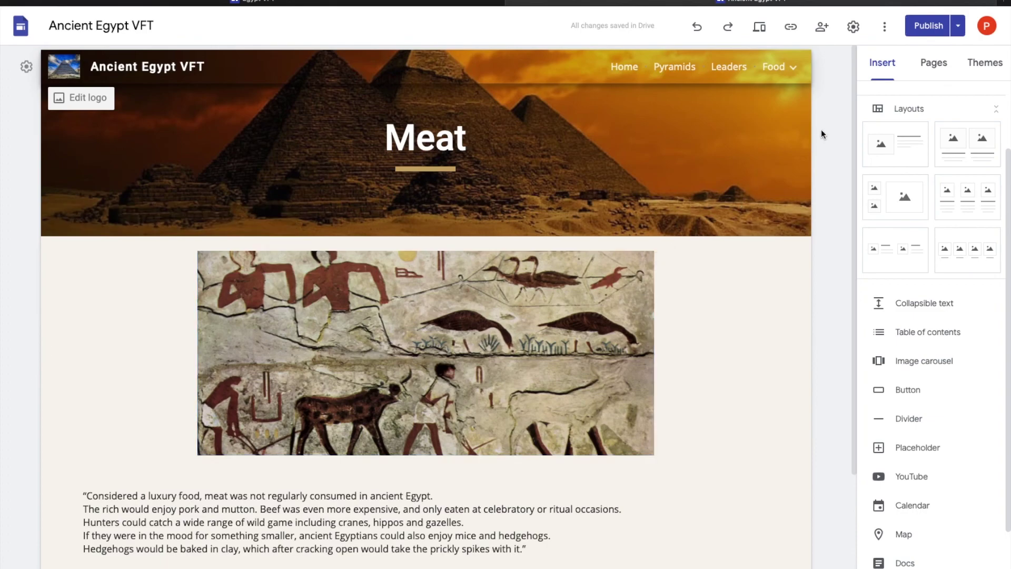
Step: Examine the page path at the end of the Meat page's published site link, and dismiss the link dialog
left_click(790, 26)
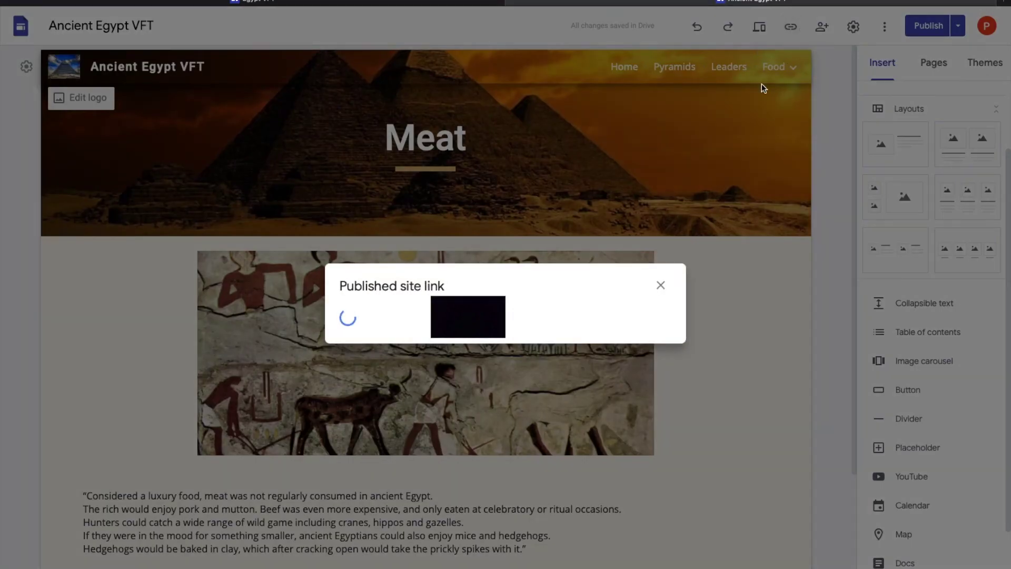
left_click(572, 311)
left_click_drag(566, 313, 614, 314)
left_click(580, 311)
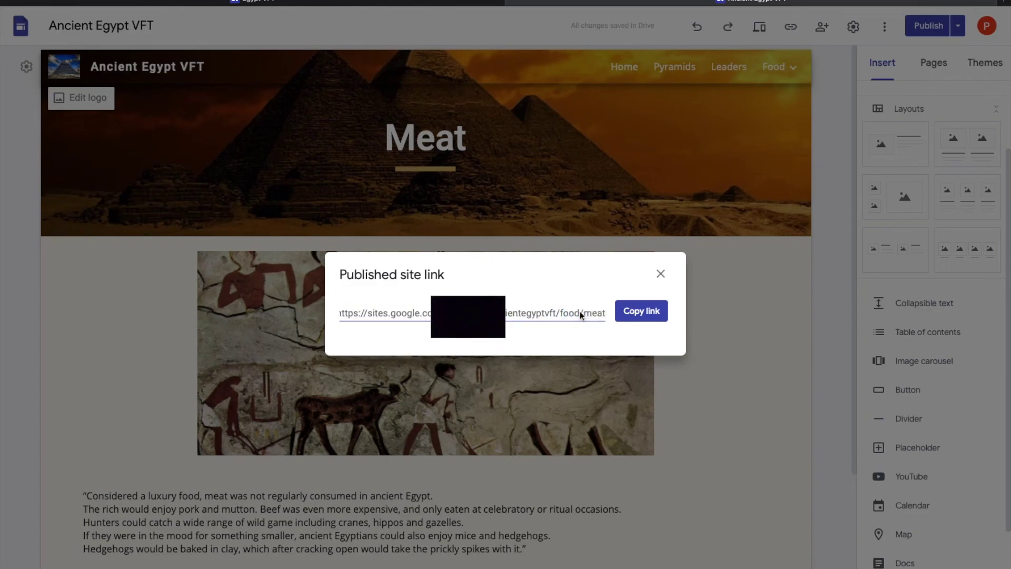
left_click(661, 273)
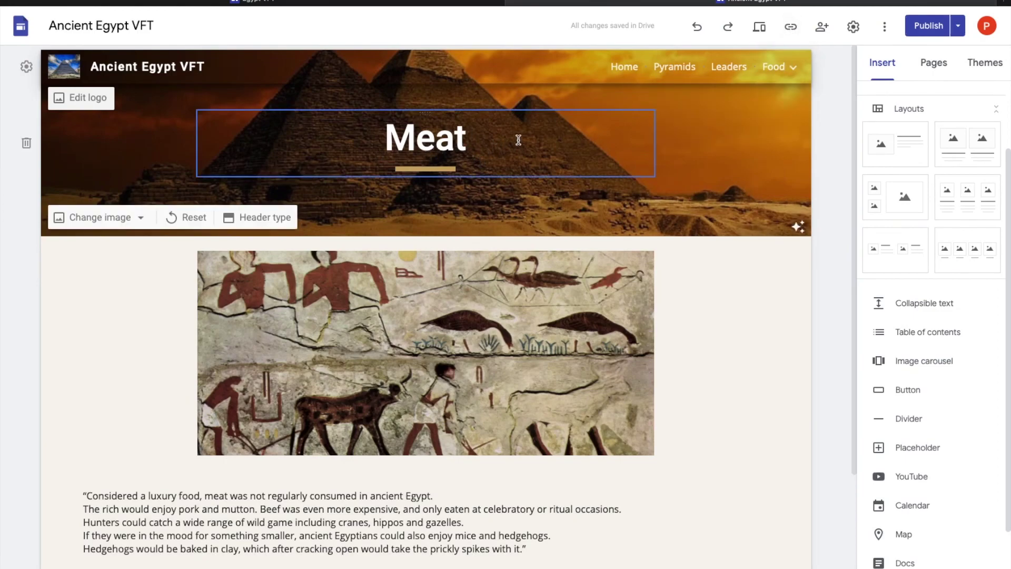
Step: Open the Home page in the editor and copy its published site link
left_click(617, 75)
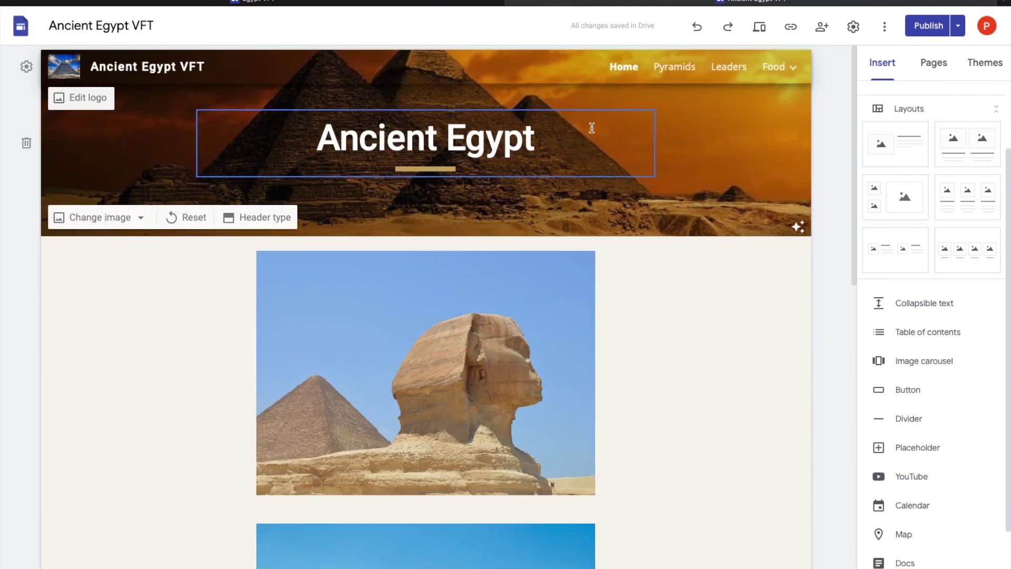
left_click(790, 26)
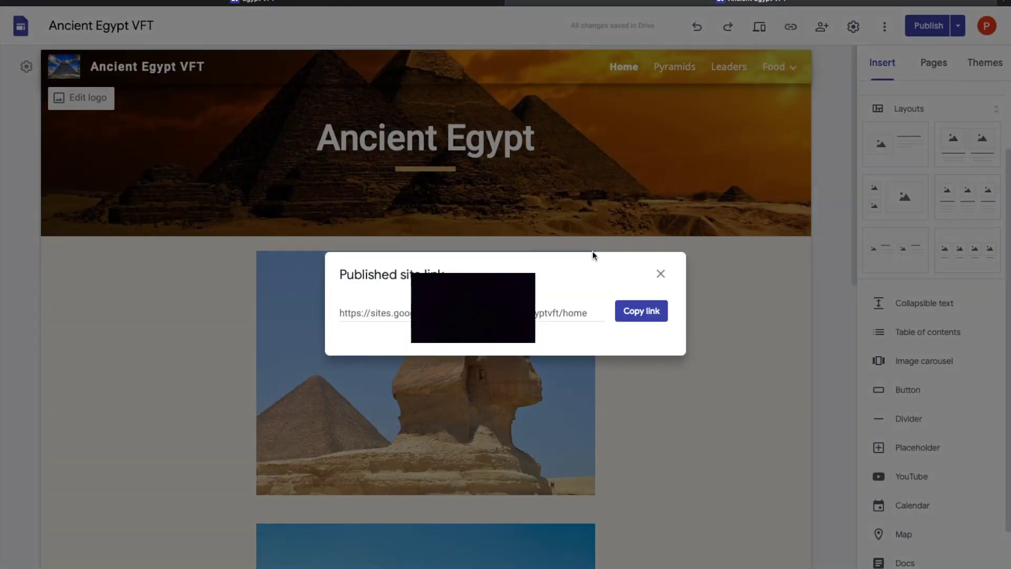
left_click(623, 309)
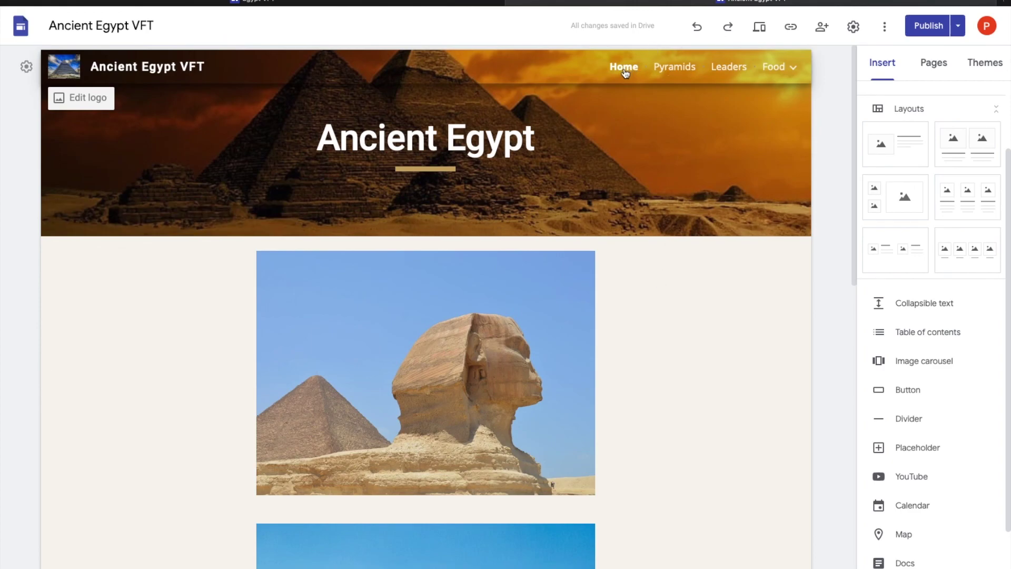
left_click(790, 27)
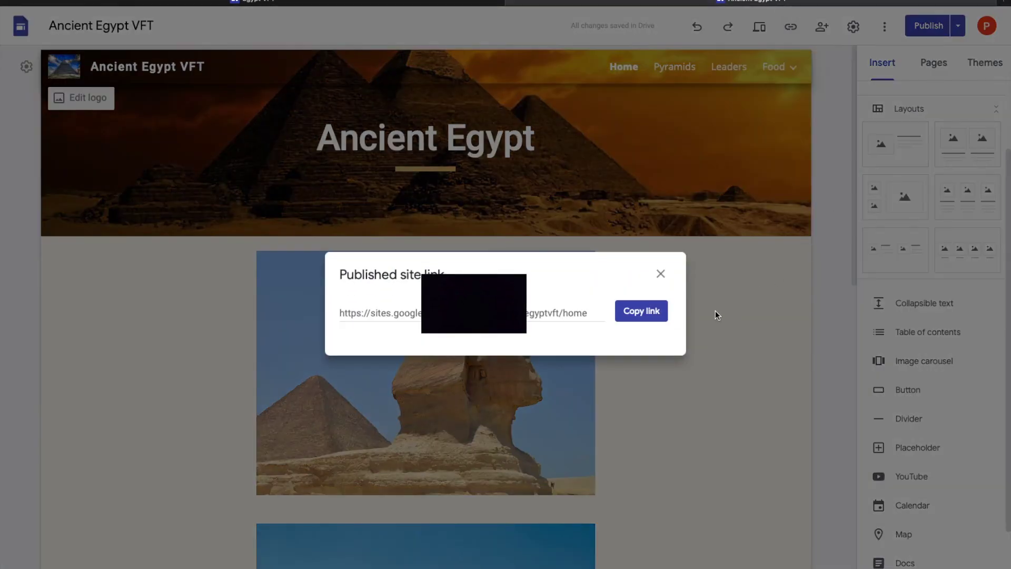
left_click(637, 311)
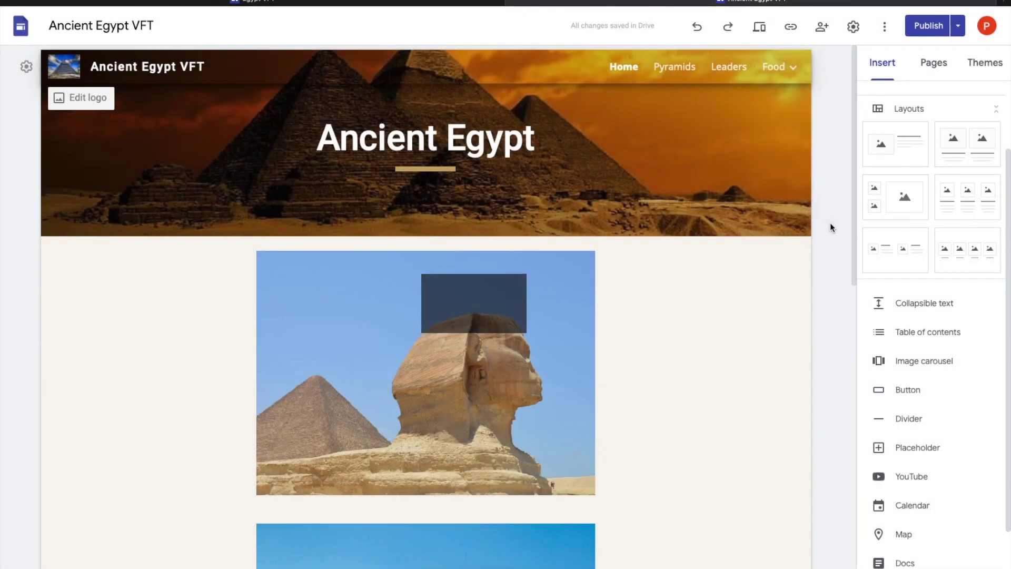